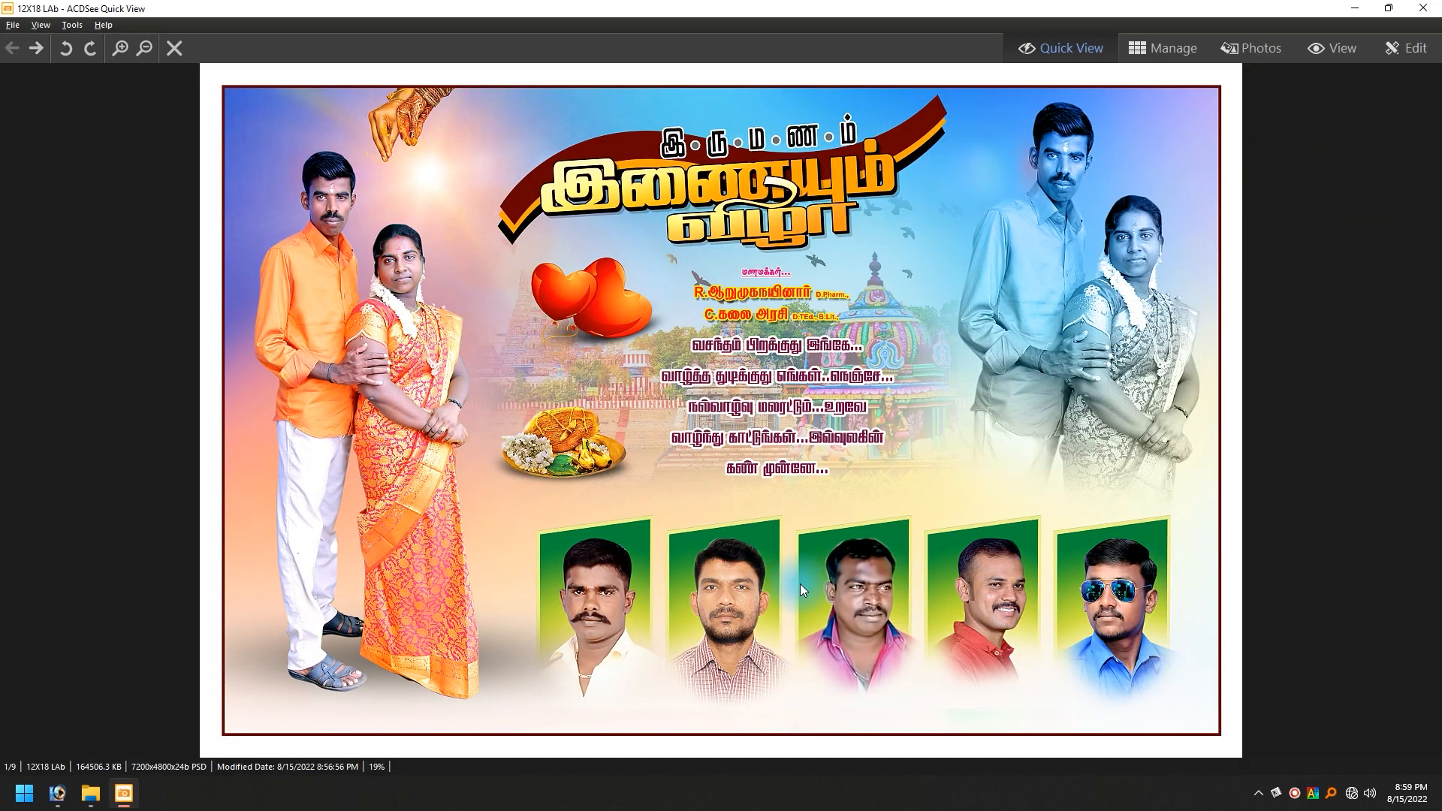
- Close the finished design's preview and look over the source images in the Editing folder
{"action": "left_click", "coordinate": [1426, 7]}
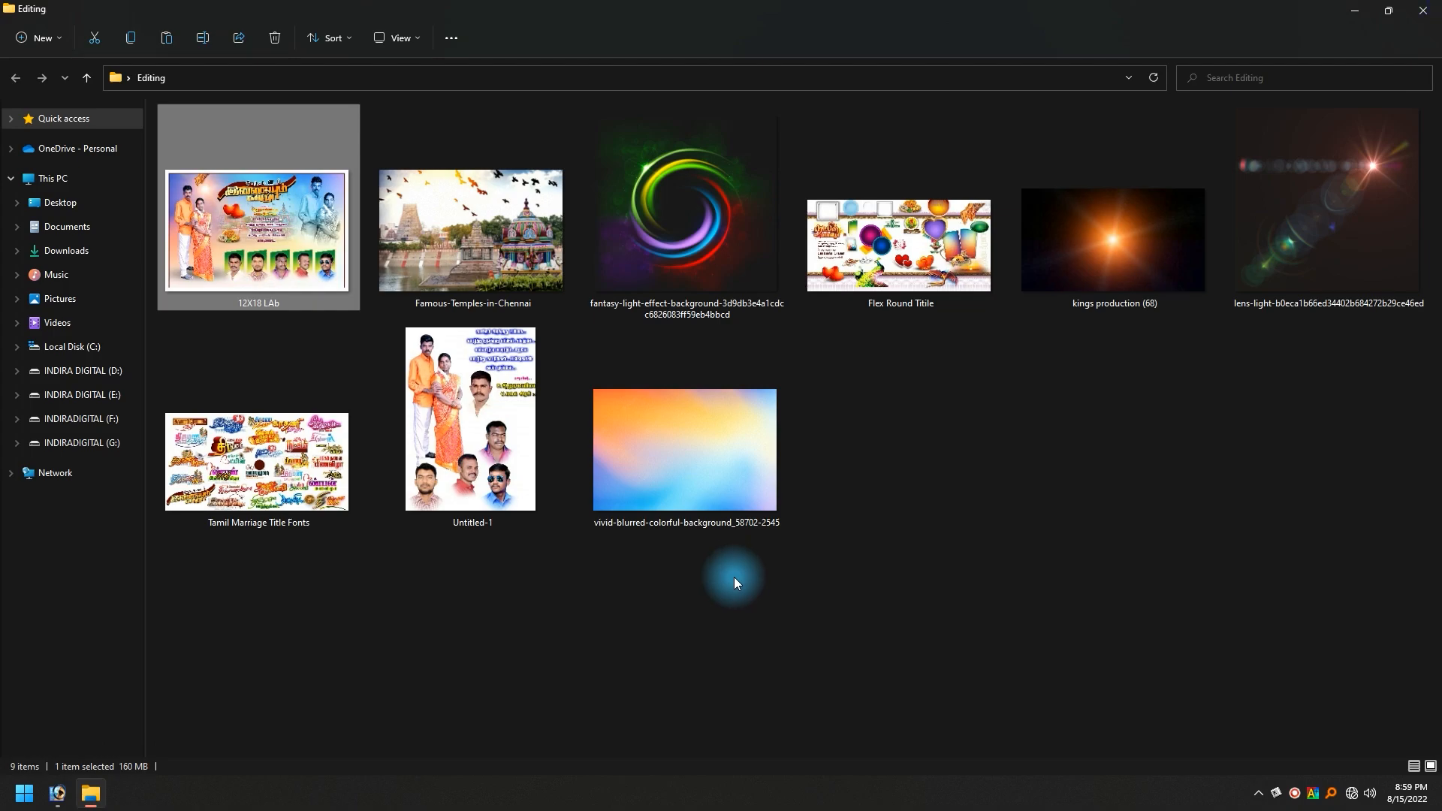
{"action": "left_click", "coordinate": [665, 461]}
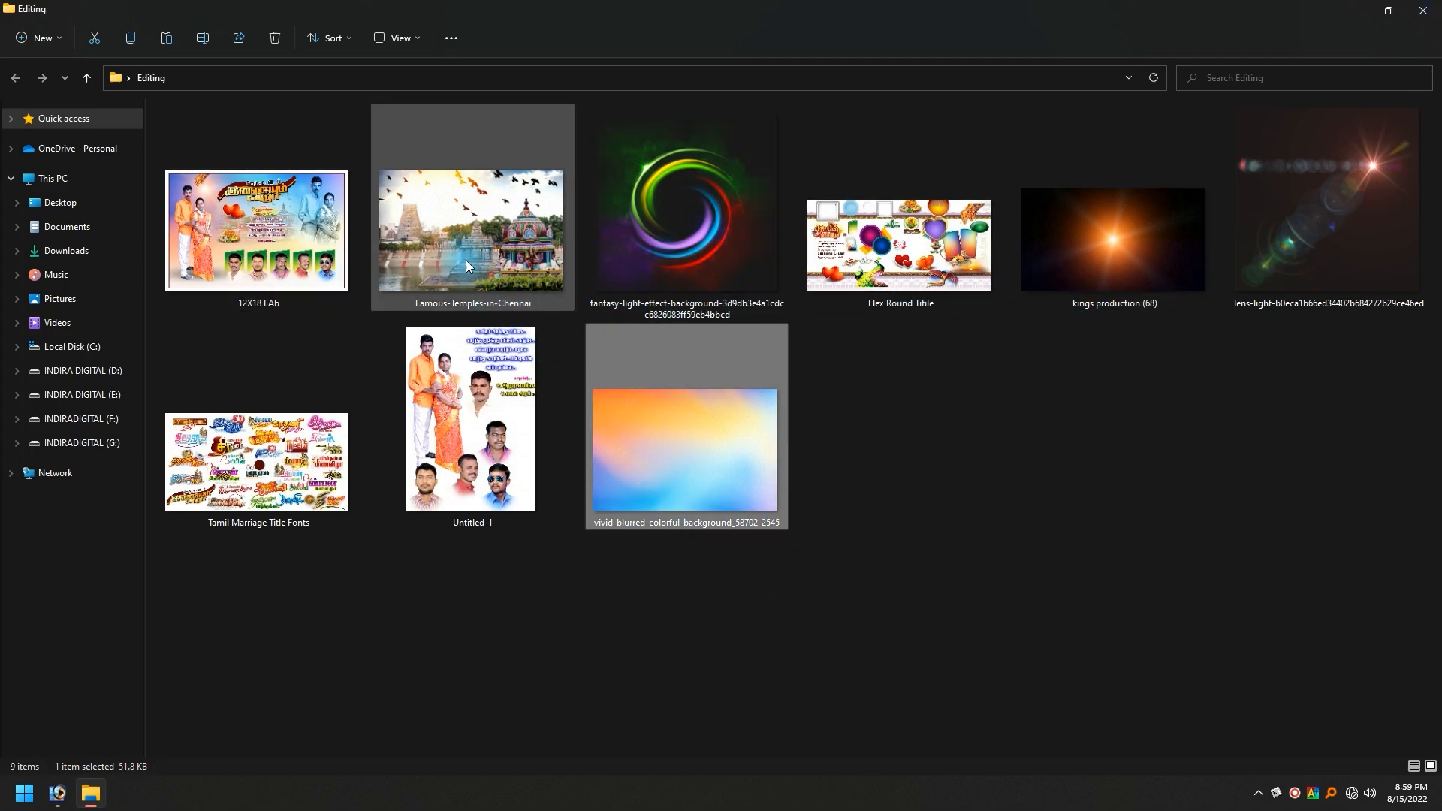
{"action": "left_click", "coordinate": [446, 245]}
{"action": "left_click", "coordinate": [740, 224]}
{"action": "left_click", "coordinate": [1094, 233]}
{"action": "left_click", "coordinate": [1286, 255]}
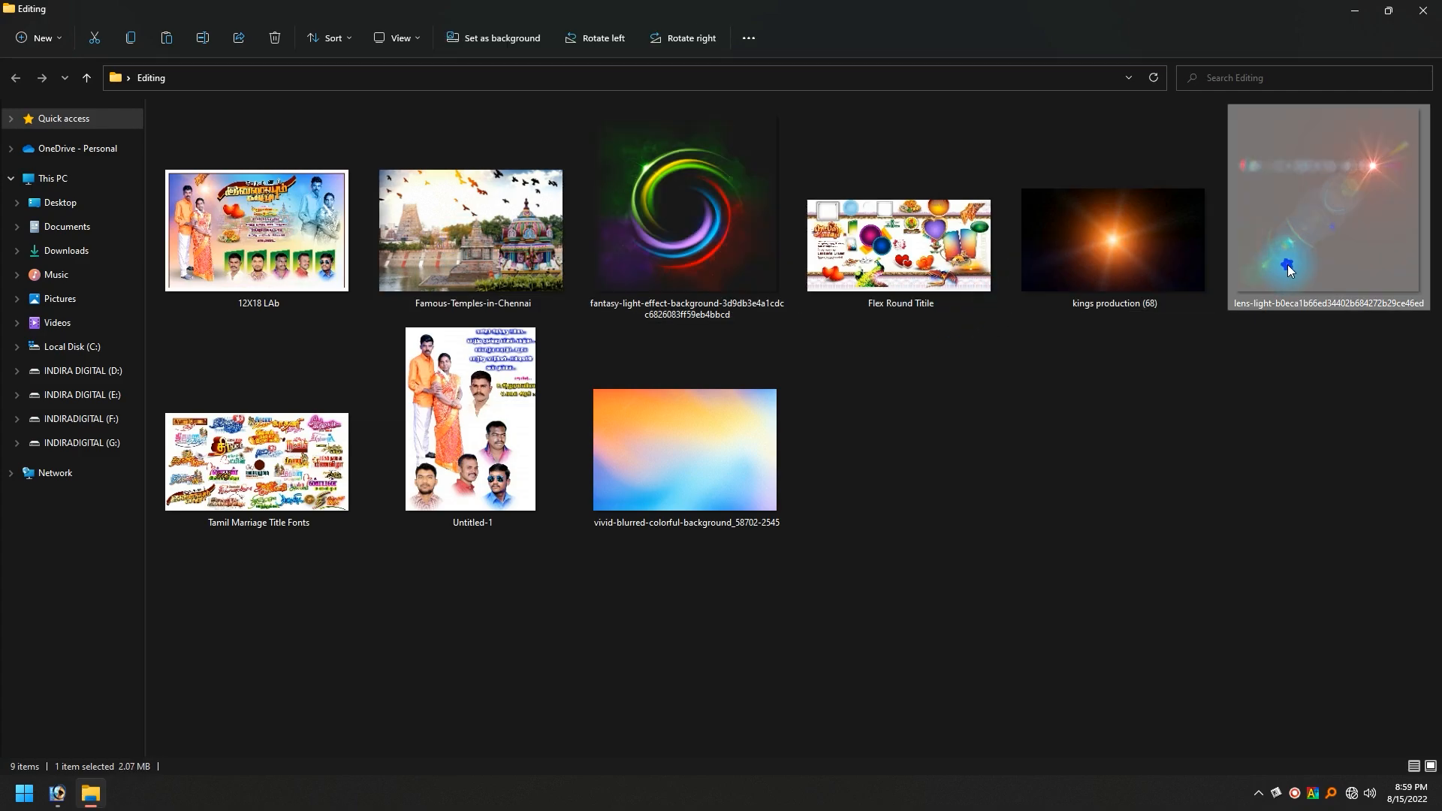
{"action": "left_click", "coordinate": [251, 471]}
{"action": "left_click", "coordinate": [882, 251]}
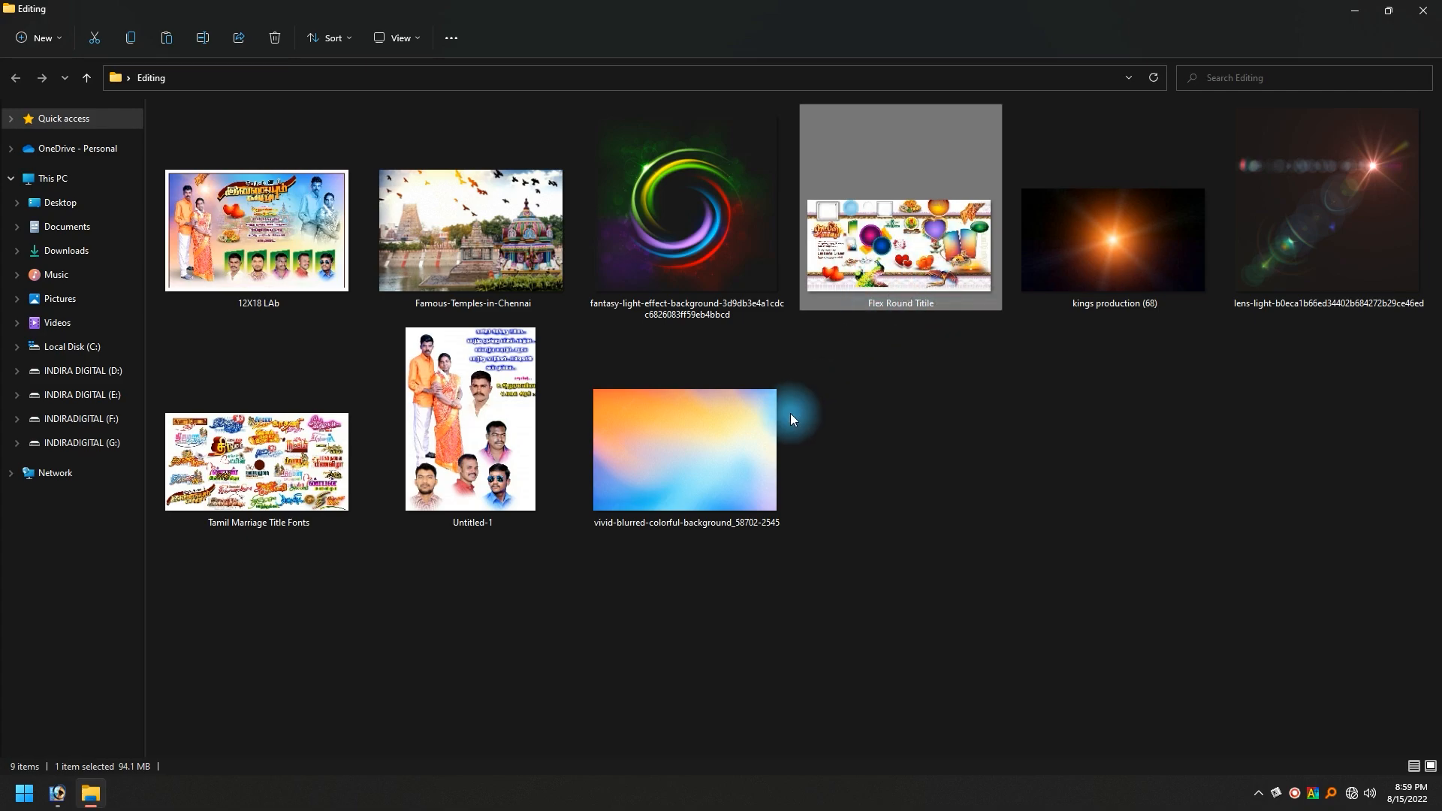
{"action": "left_click", "coordinate": [275, 224]}
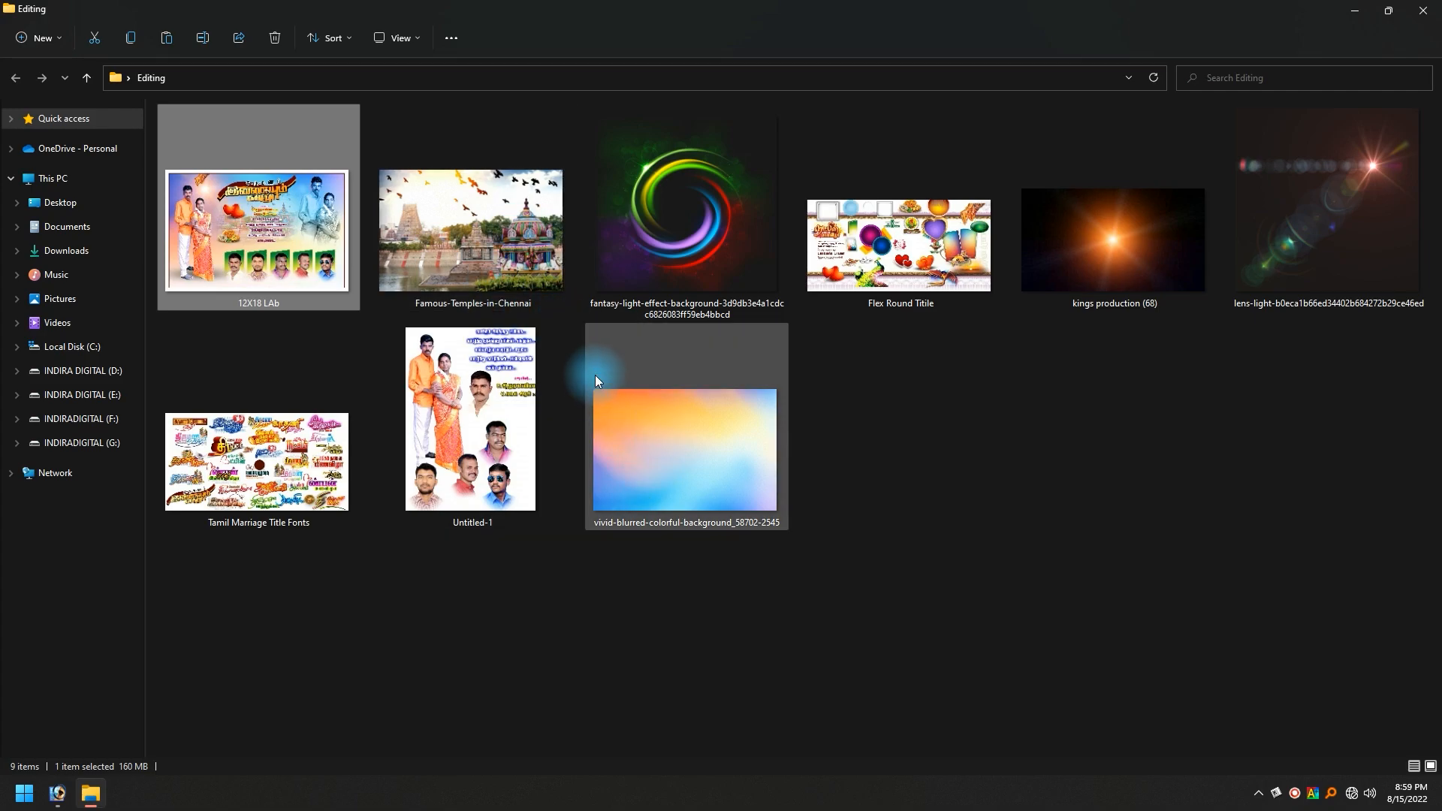
{"action": "left_click", "coordinate": [663, 368]}
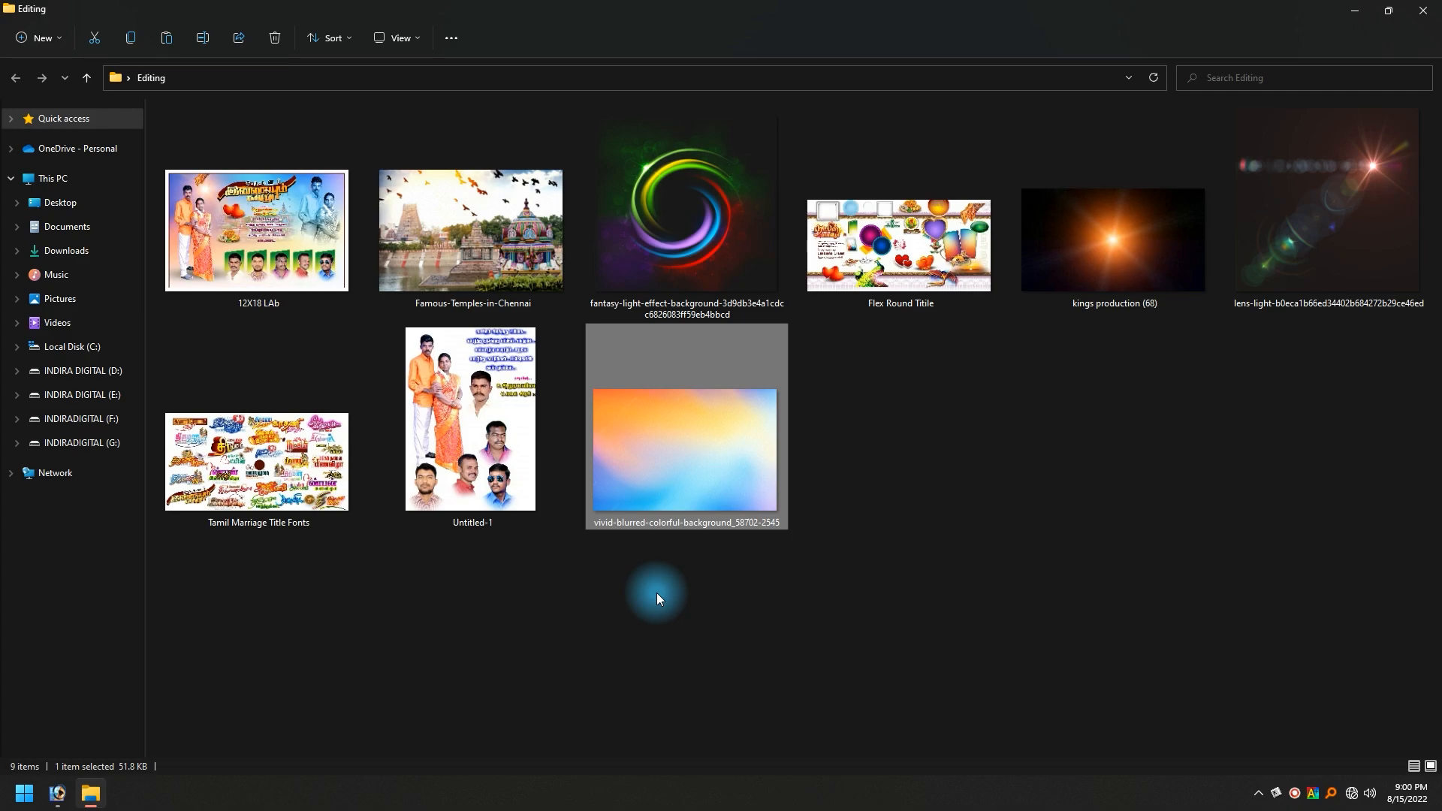
- Switch to Photoshop and create a white RGB document 18 inches wide by 12 inches high at 400 pixels/inch
{"action": "left_click", "coordinate": [57, 793]}
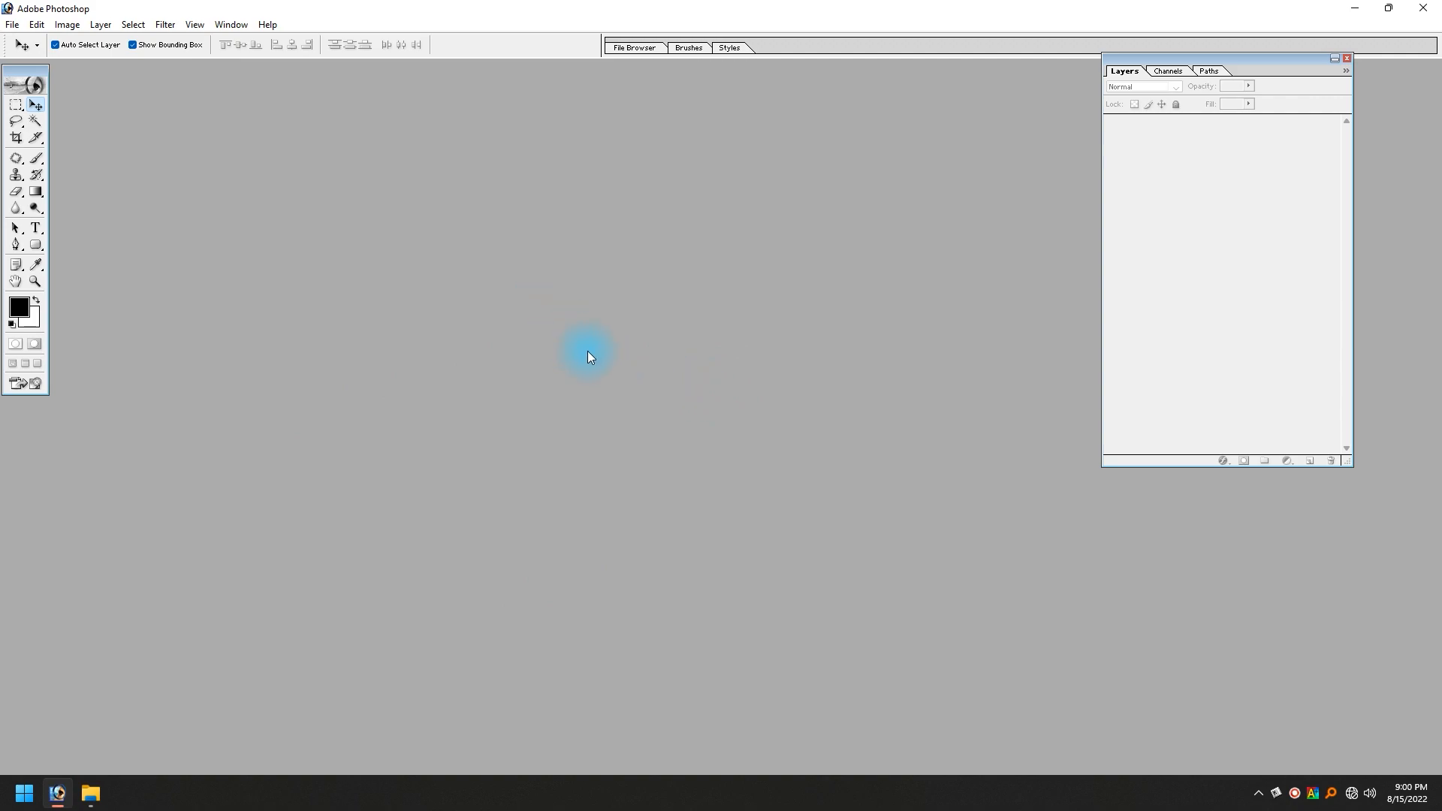
{"action": "left_click", "coordinate": [12, 24]}
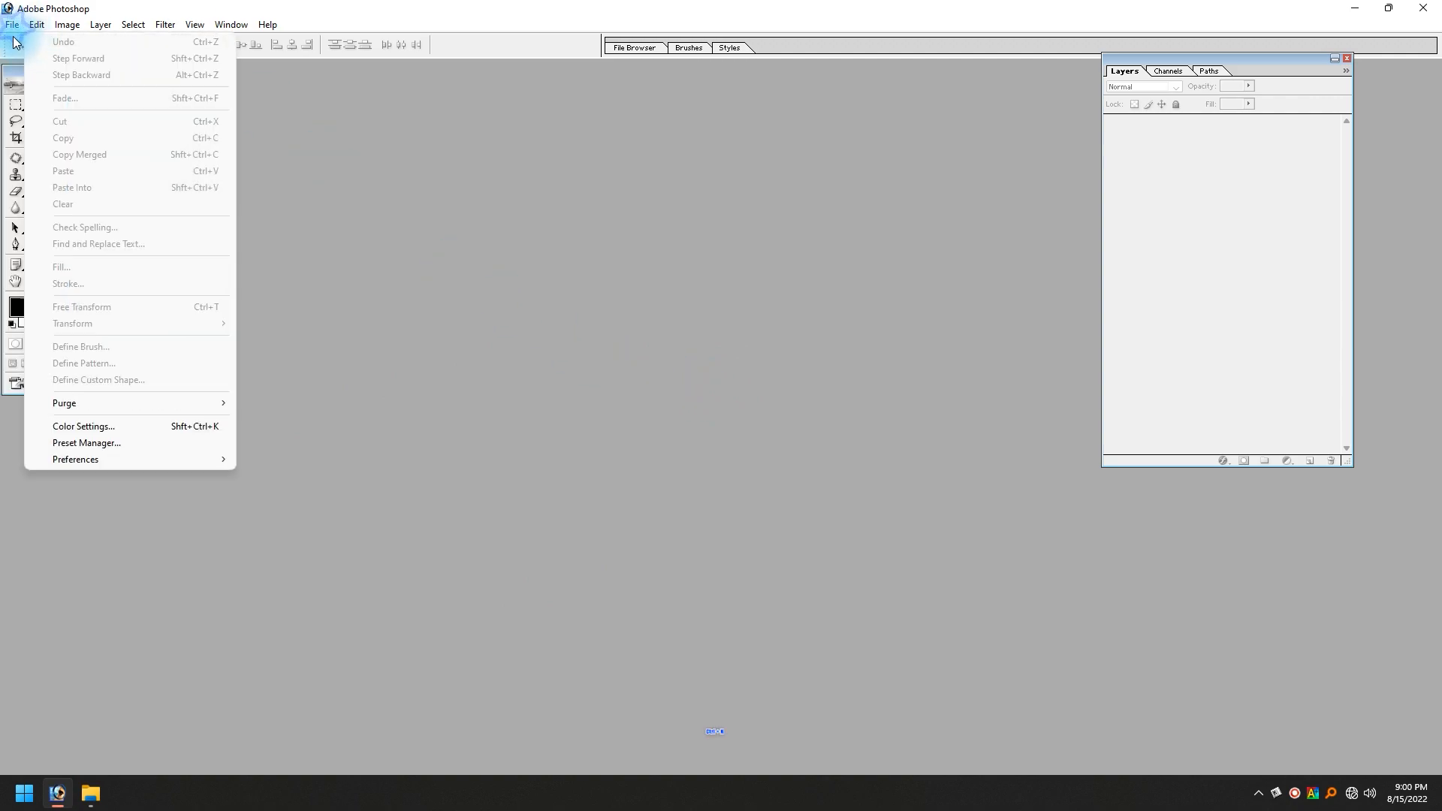
{"action": "left_click", "coordinate": [14, 41]}
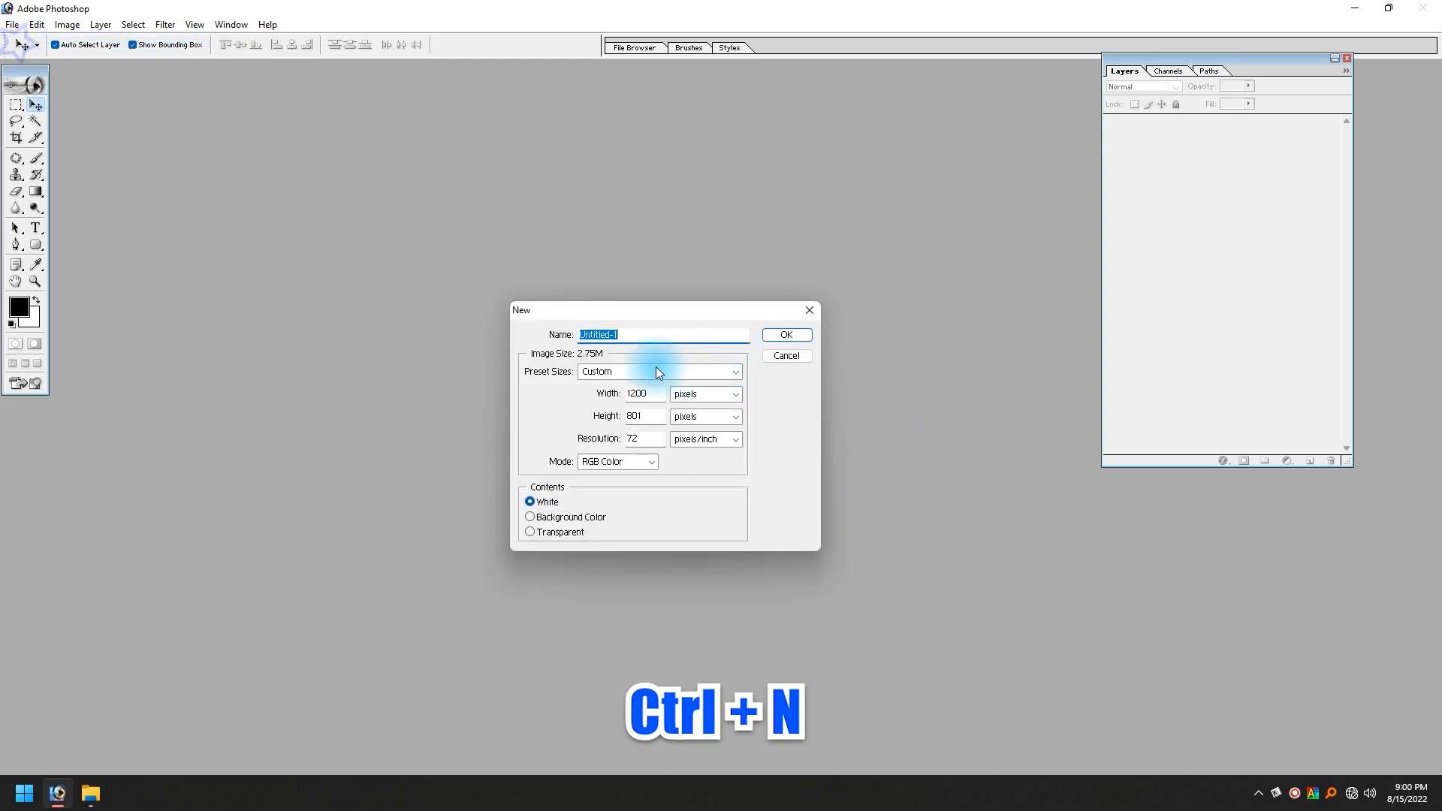
{"action": "left_click", "coordinate": [614, 372]}
{"action": "left_click", "coordinate": [610, 484]}
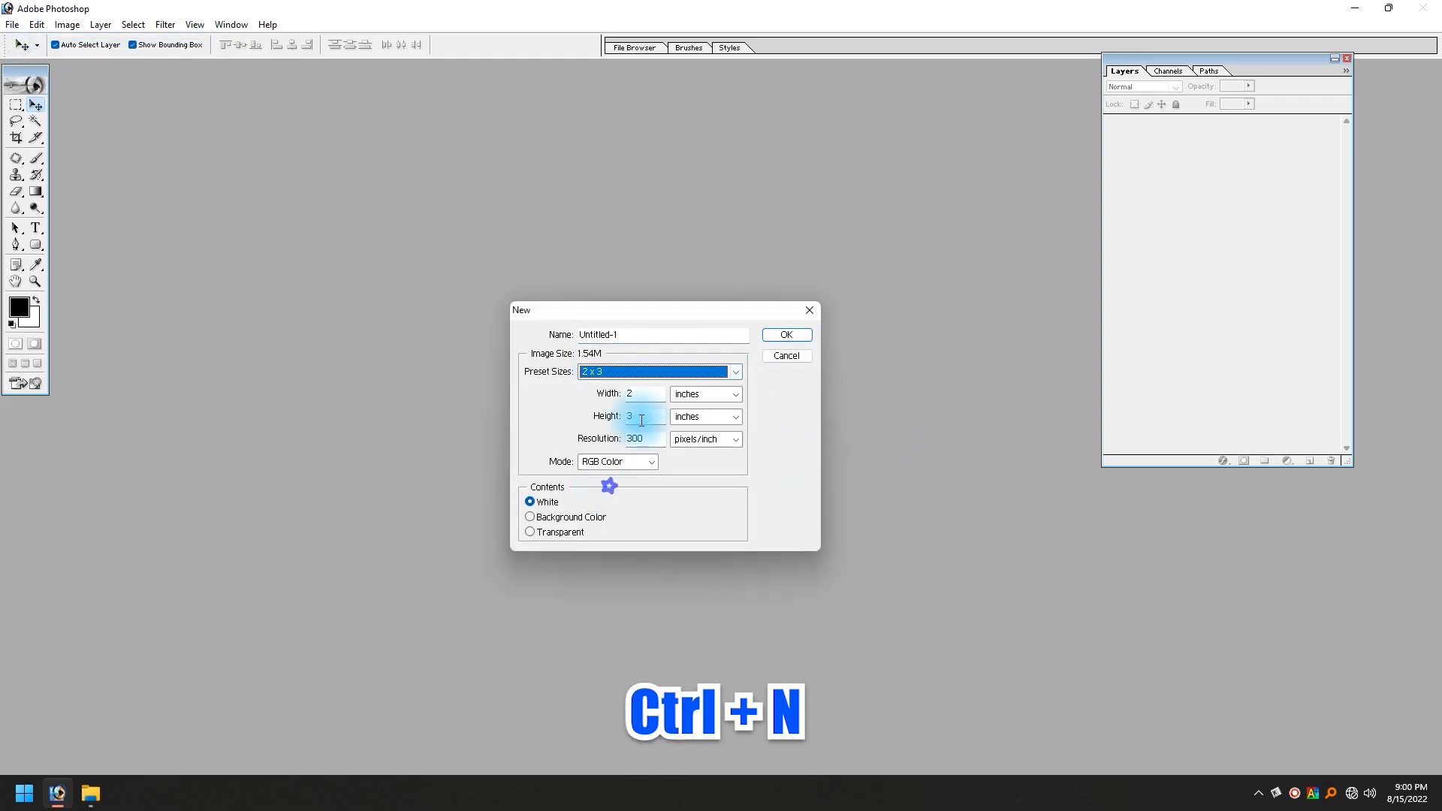
{"action": "type", "text": "18"}
{"action": "key", "text": "Tab"}
{"action": "type", "text": "12"}
{"action": "key", "text": "Tab"}
{"action": "key", "text": "Tab"}
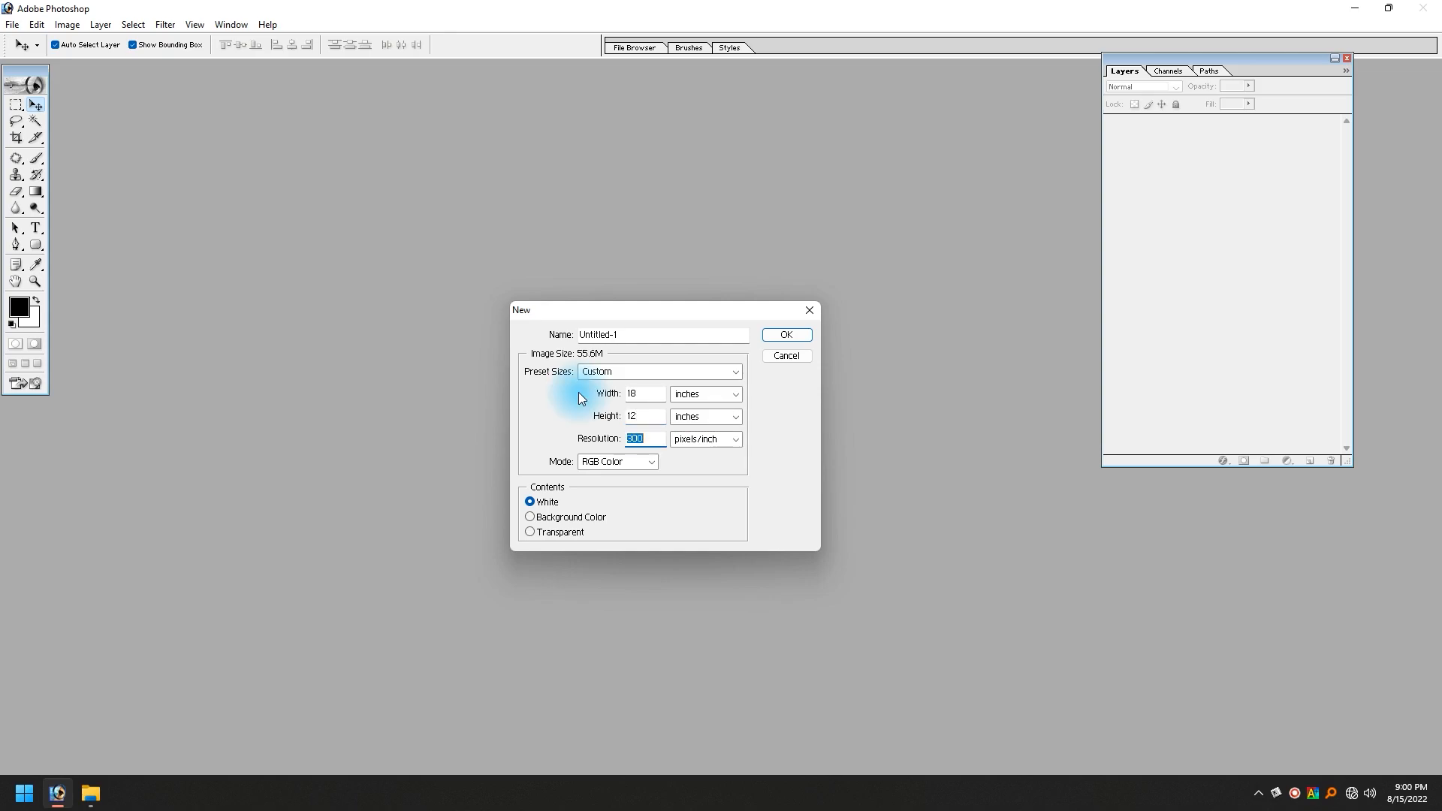
{"action": "type", "text": "400"}
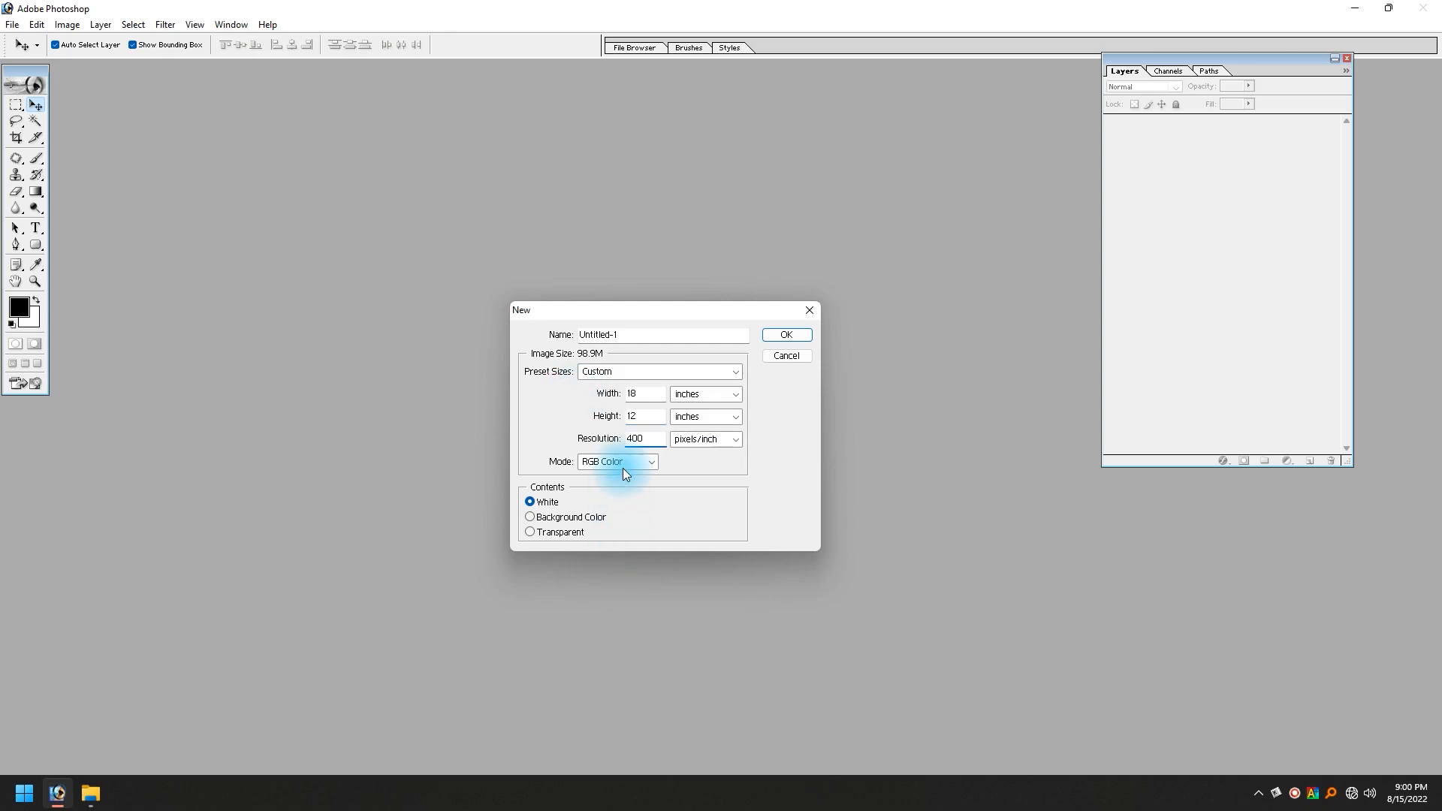
{"action": "left_click", "coordinate": [785, 335]}
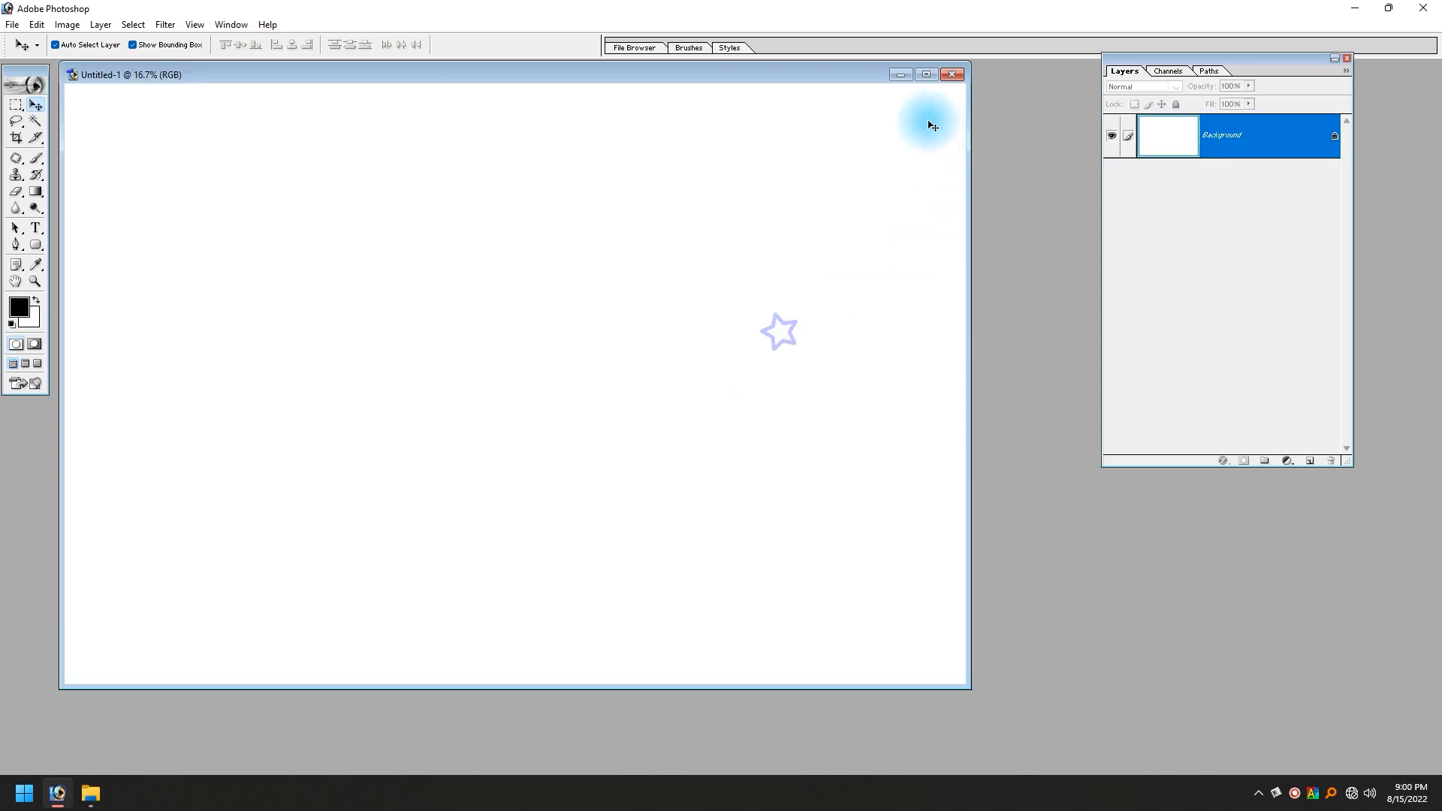
- Save the document in the Editing folder as 12X18 Lamination in Photoshop format, and maximize its window with the palettes hidden
{"action": "left_click", "coordinate": [11, 24]}
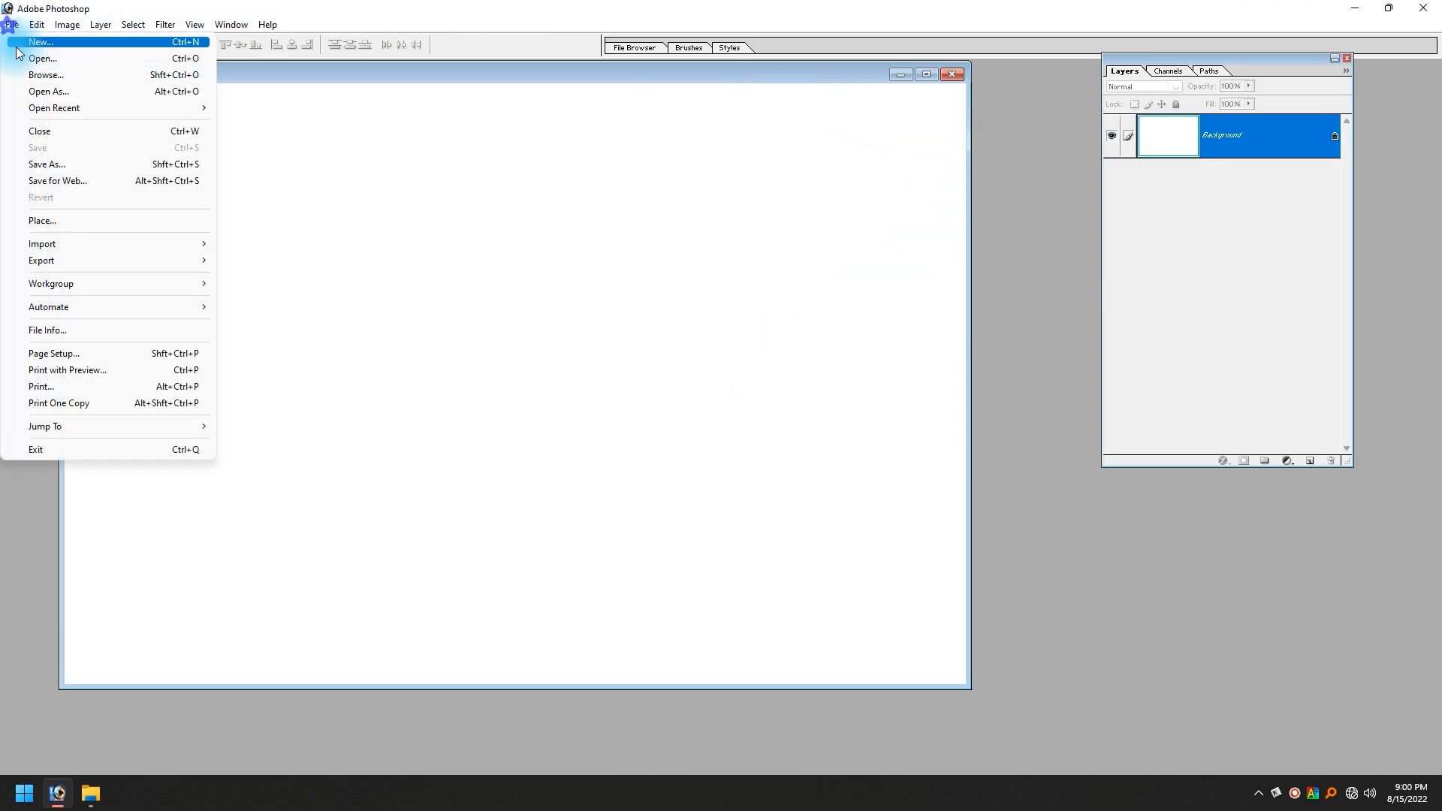
{"action": "left_click", "coordinate": [56, 164]}
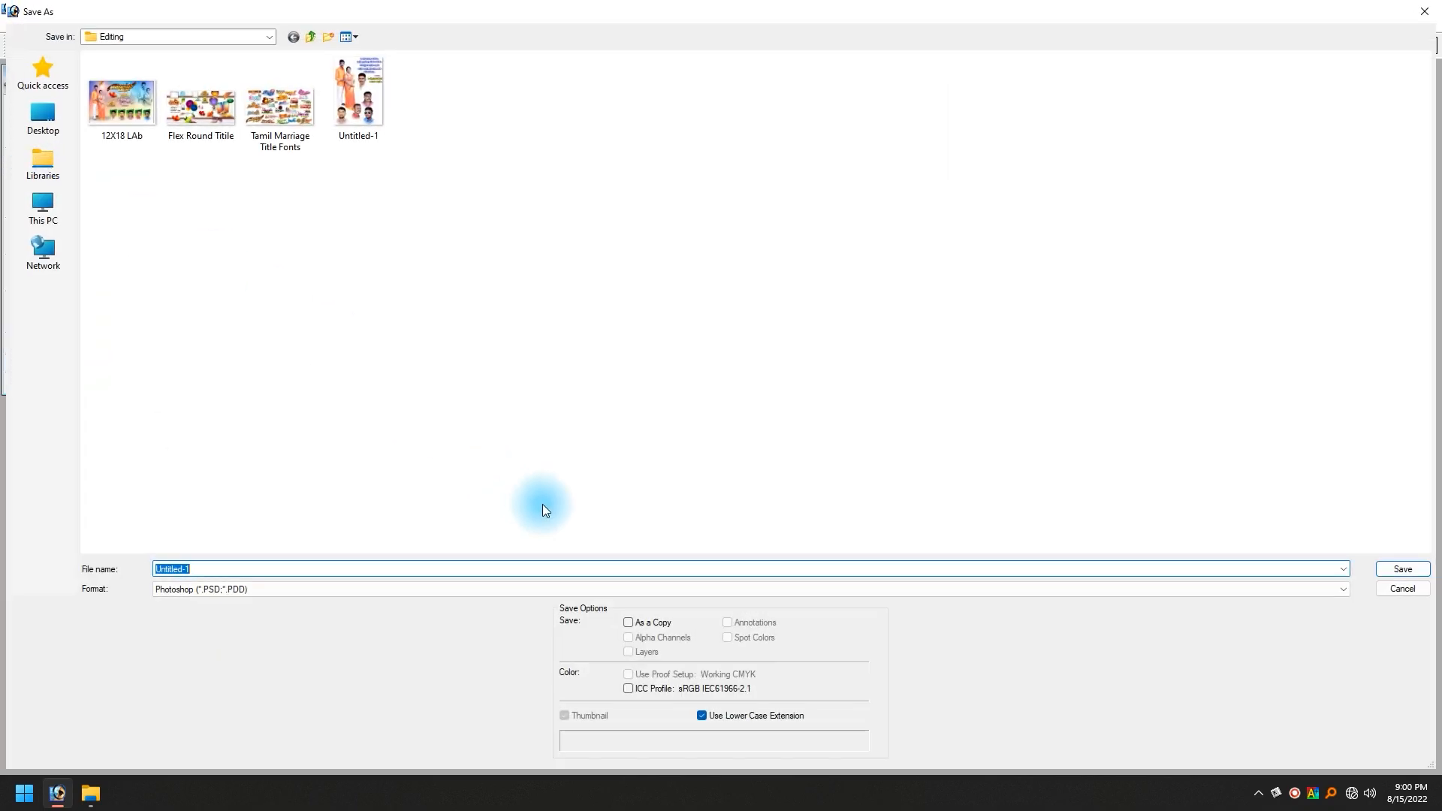
{"action": "type", "text": "12X18 Laminat"}
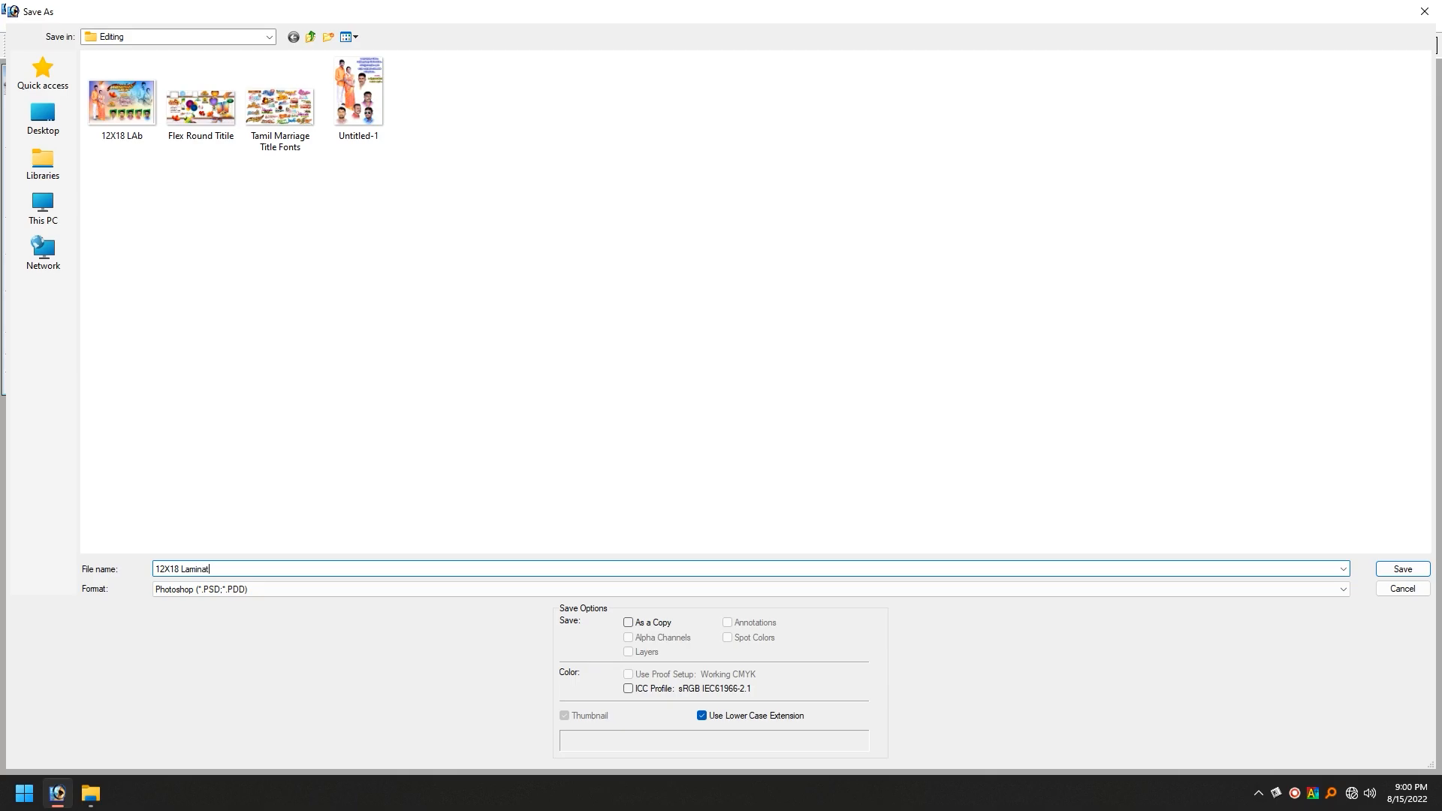
{"action": "key", "text": "Return"}
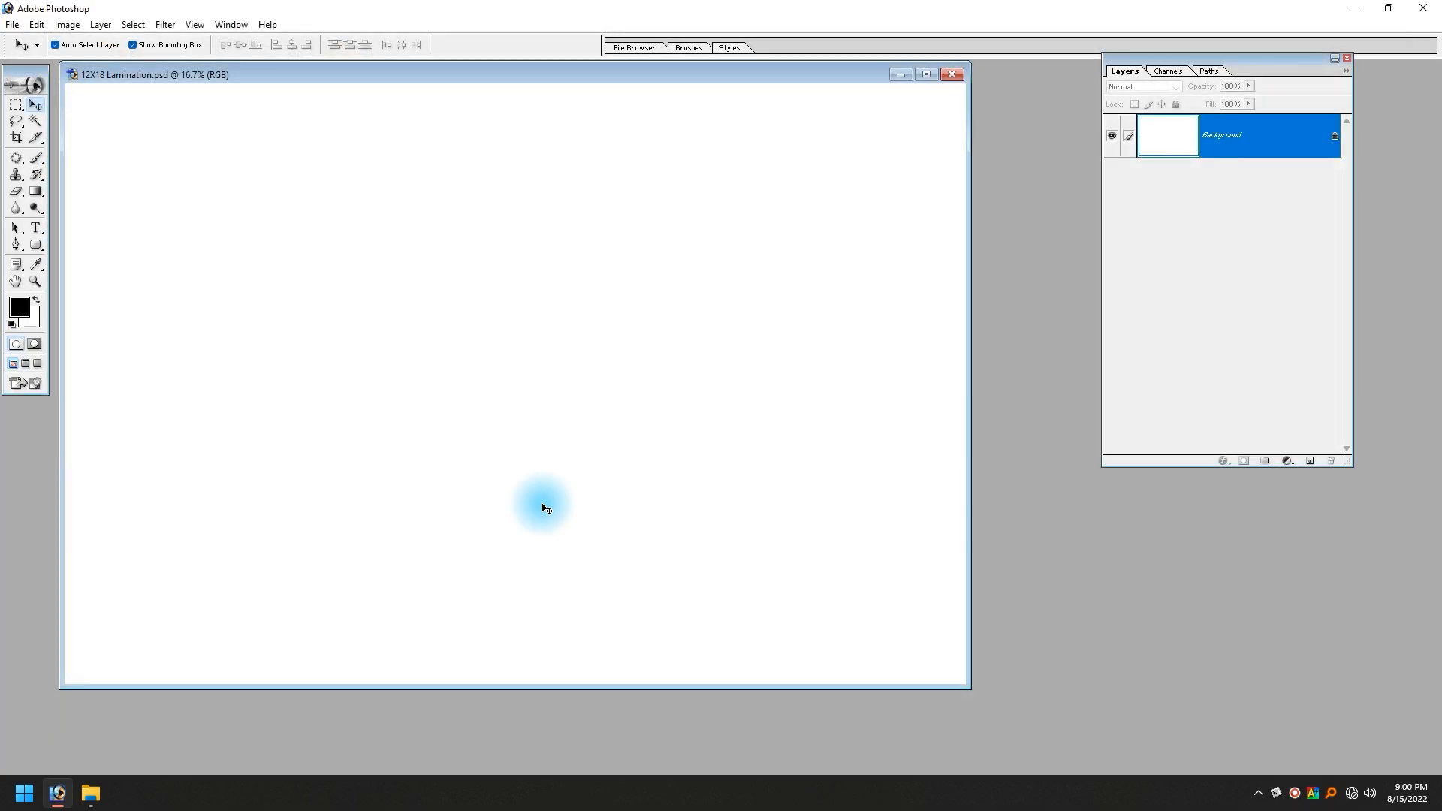
{"action": "left_click", "coordinate": [924, 75]}
{"action": "key", "text": "Tab"}
- Try to open the vivid-blurred-colorful-background image from the Editing folder directly in Photoshop
{"action": "key", "text": "alt+Tab"}
{"action": "left_click", "coordinate": [921, 444]}
{"action": "double_click", "coordinate": [833, 415]}
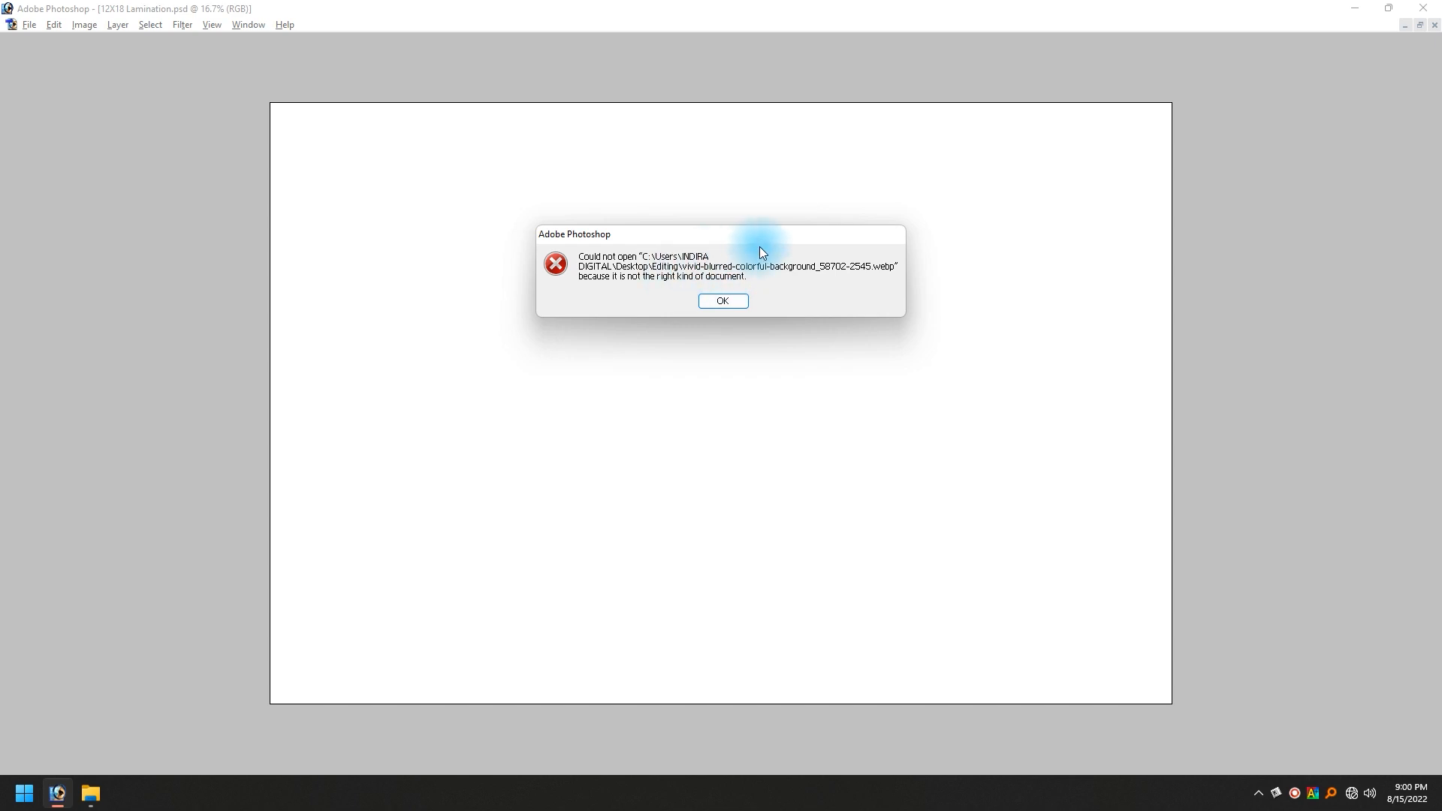
{"action": "left_click", "coordinate": [721, 301]}
- Open the vivid-blurred-colorful-background image in ACDSee, copy it and paste it into the 12X18 Lamination document
{"action": "key", "text": "alt+Tab"}
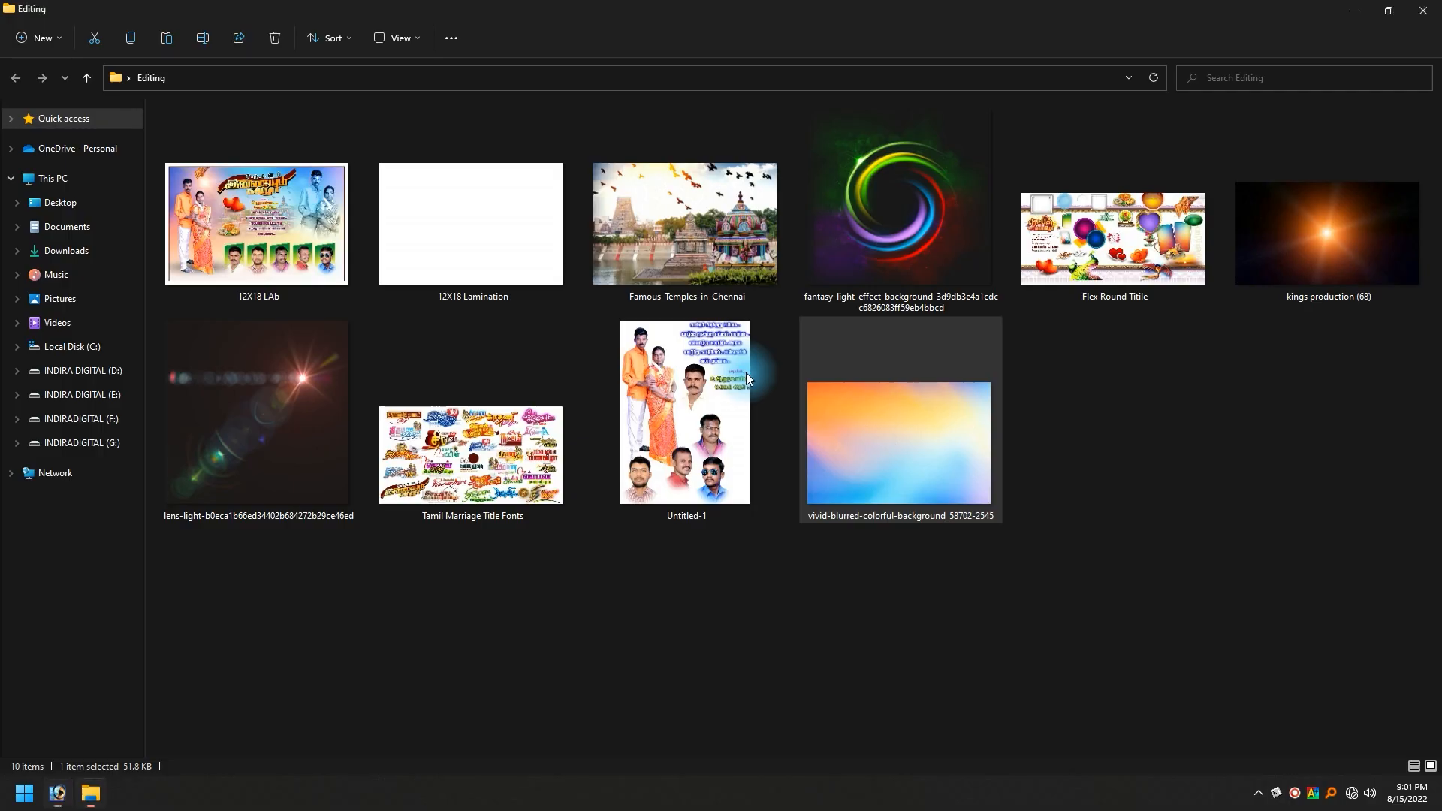
{"action": "double_click", "coordinate": [879, 454]}
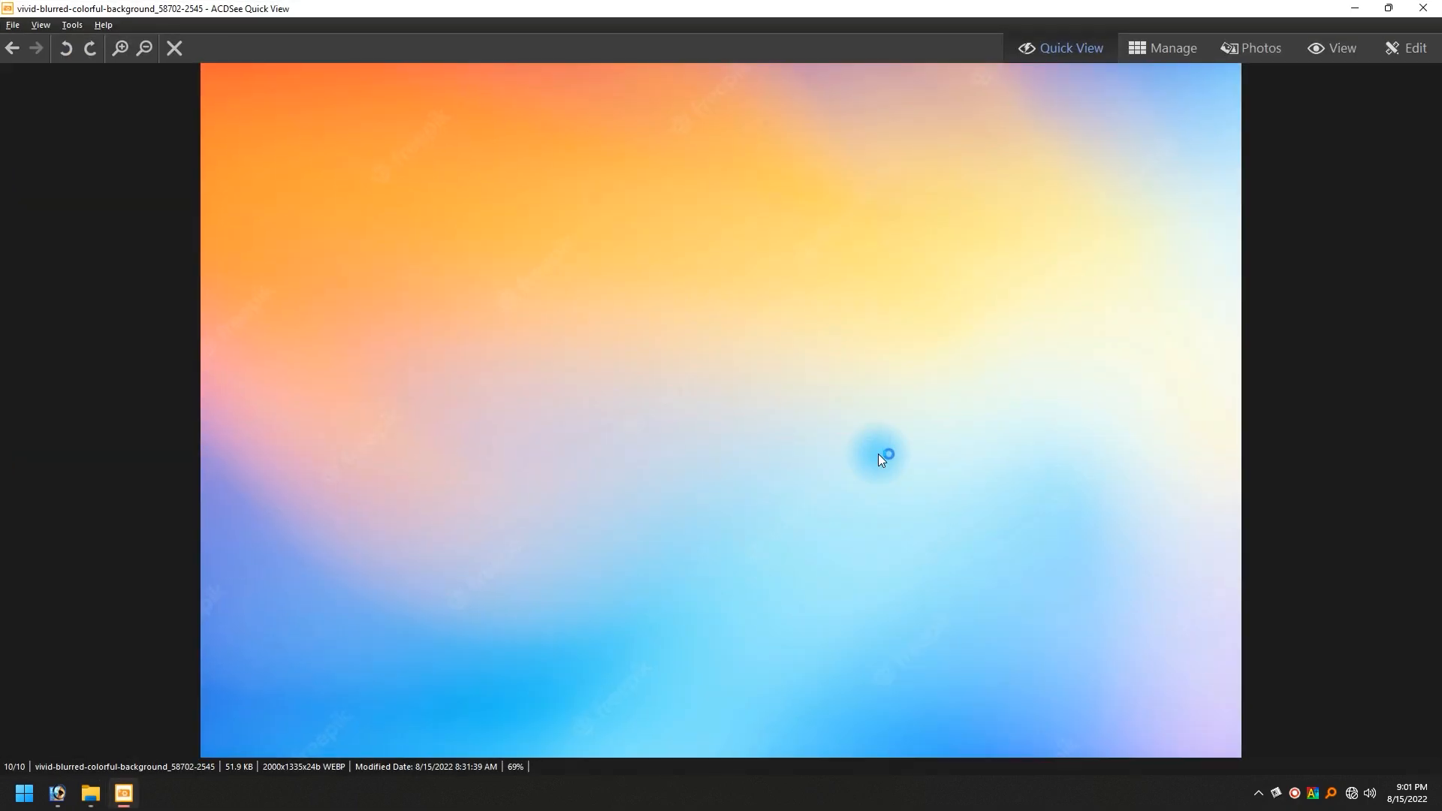
{"action": "key", "text": "Escape"}
{"action": "key", "text": "alt+Tab"}
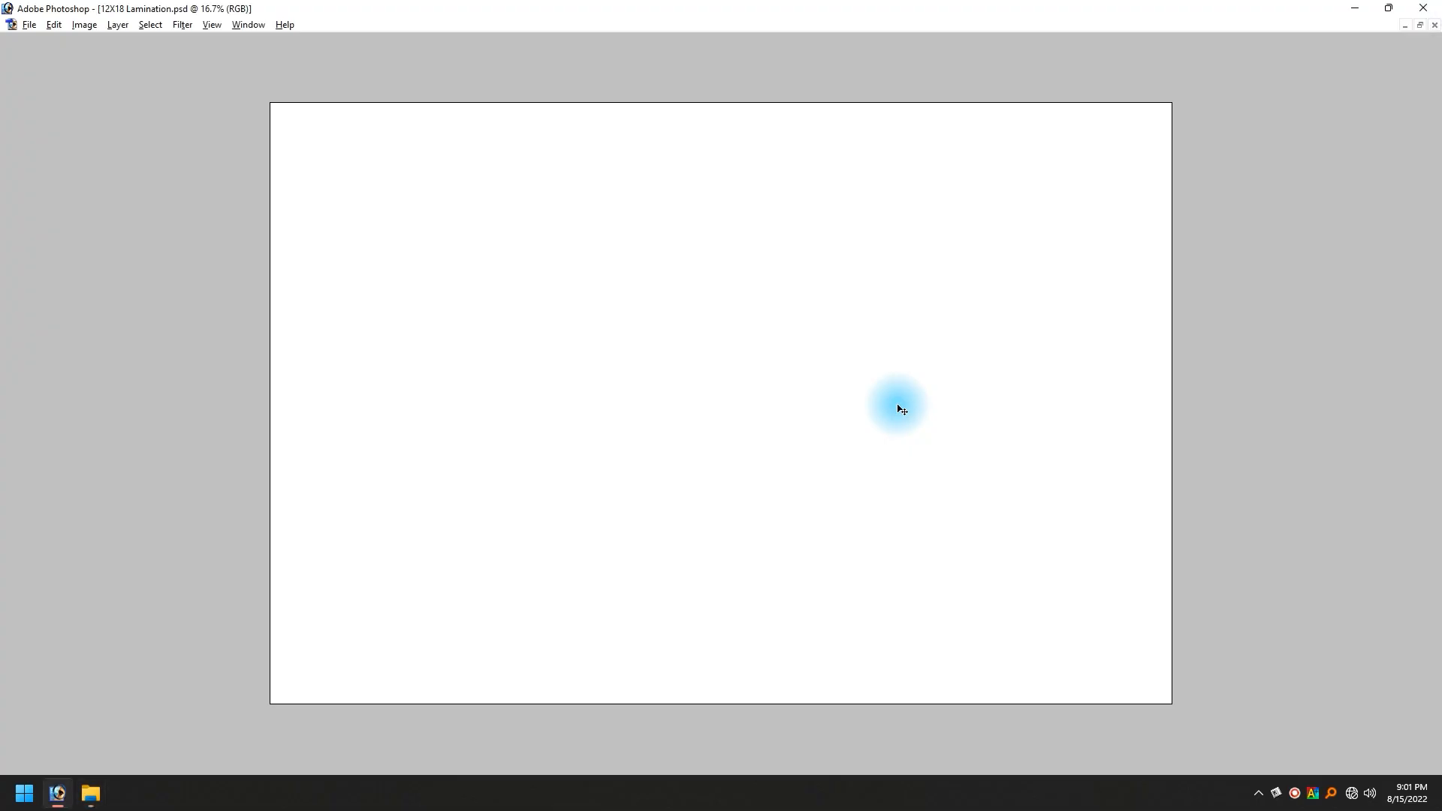
{"action": "key", "text": "ctrl+v"}
- Flip the pasted background image horizontally and enlarge it to cover the whole canvas
{"action": "key", "text": "ctrl+t"}
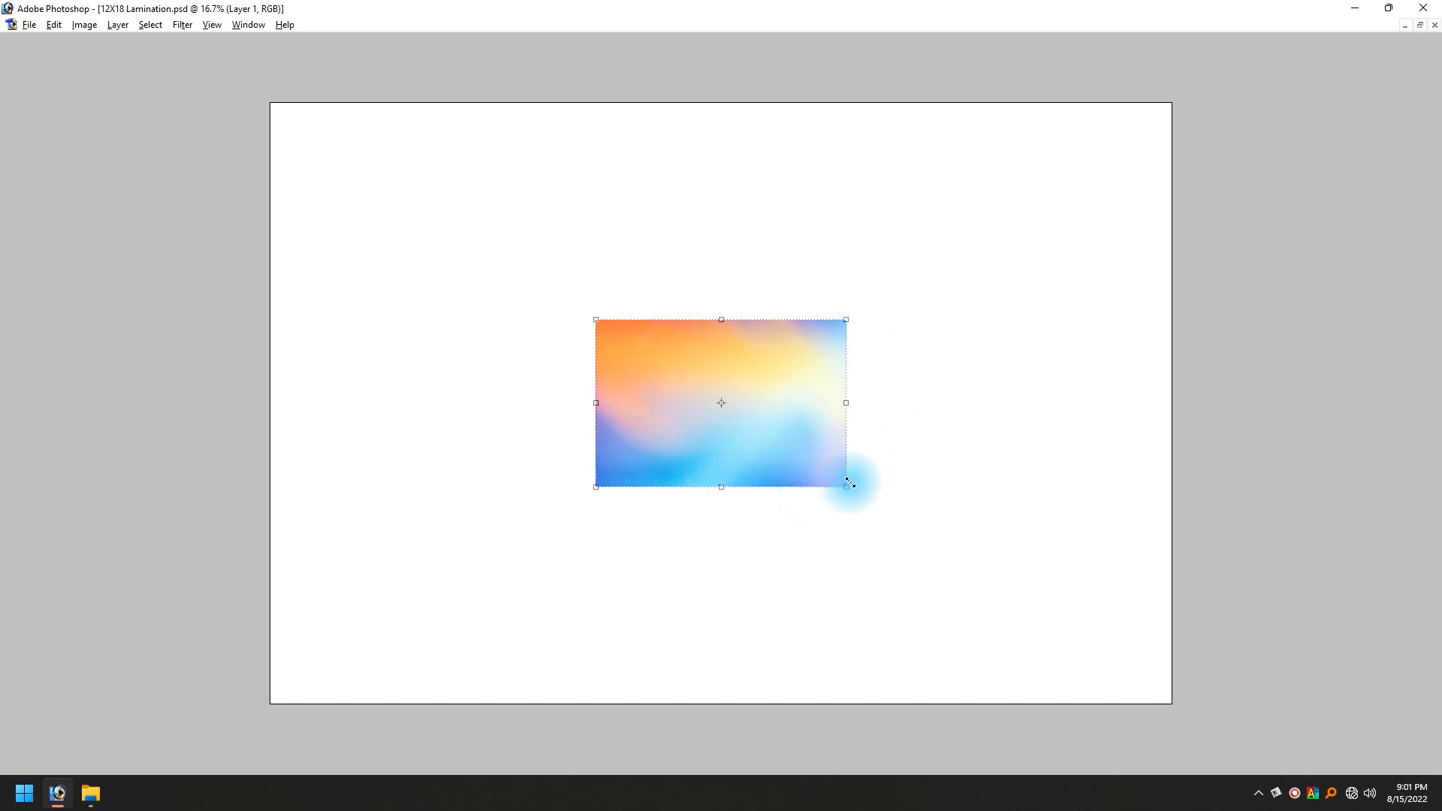
{"action": "key", "text": "alt+Tab"}
{"action": "key", "text": "alt+Tab"}
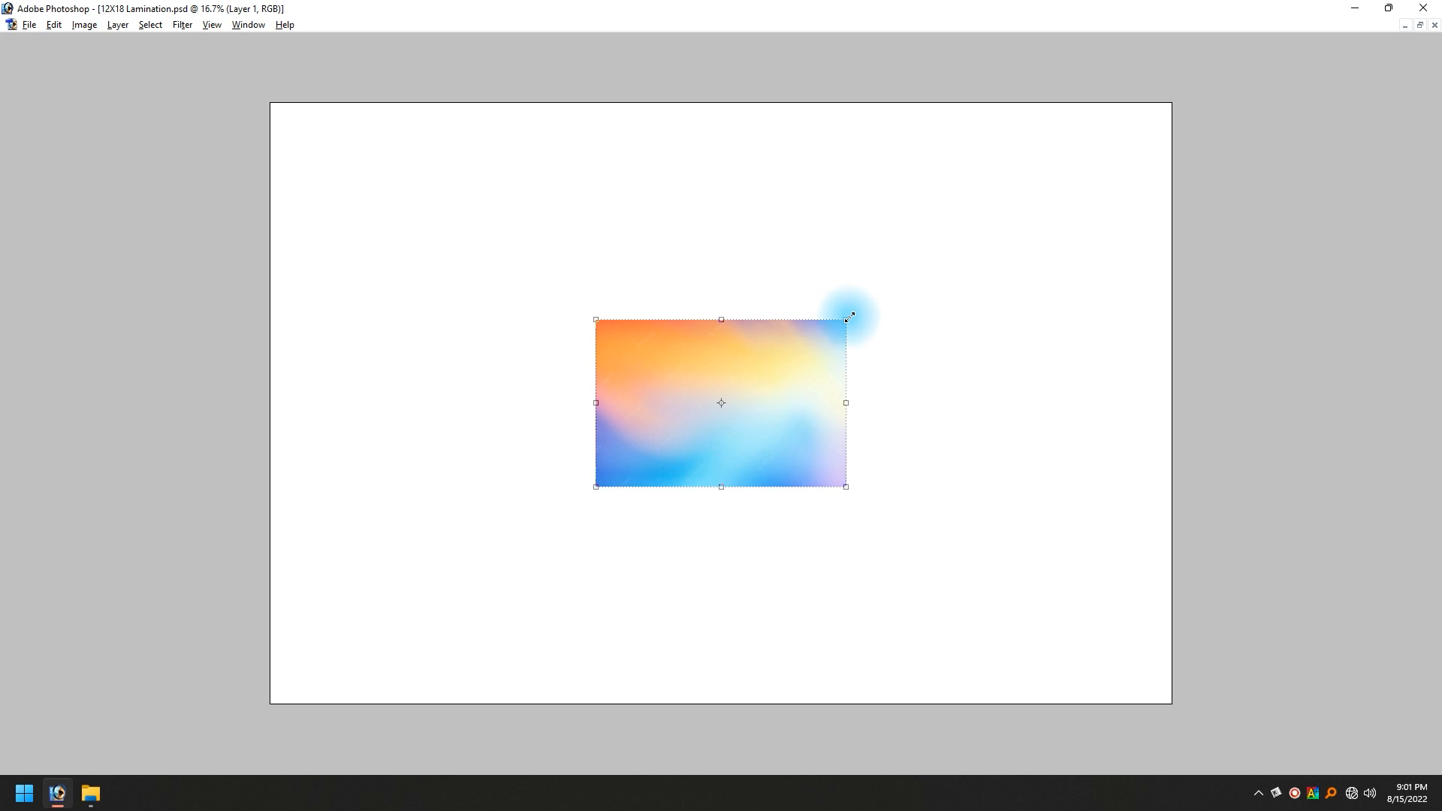
{"action": "right_click", "coordinate": [813, 396]}
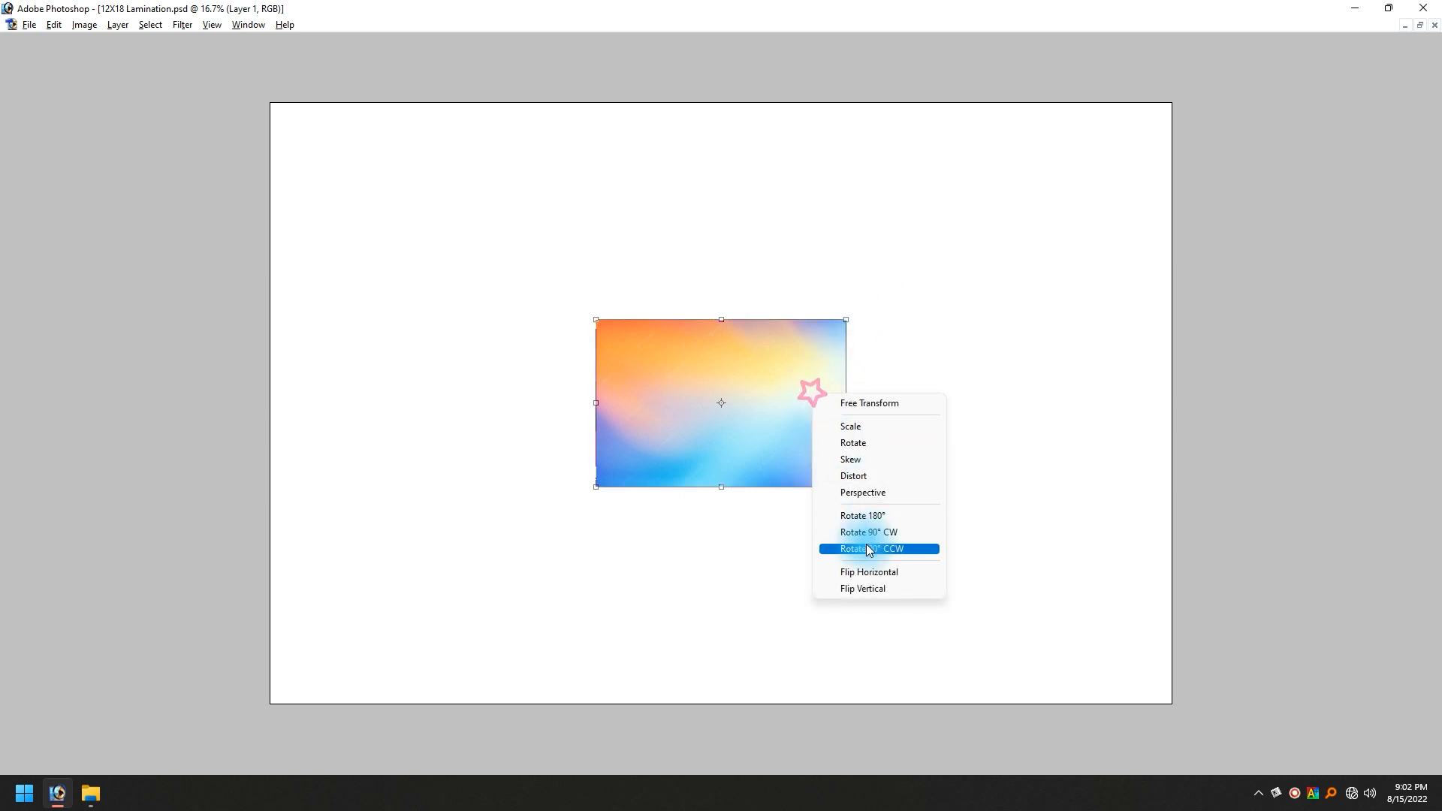
{"action": "left_click", "coordinate": [863, 577]}
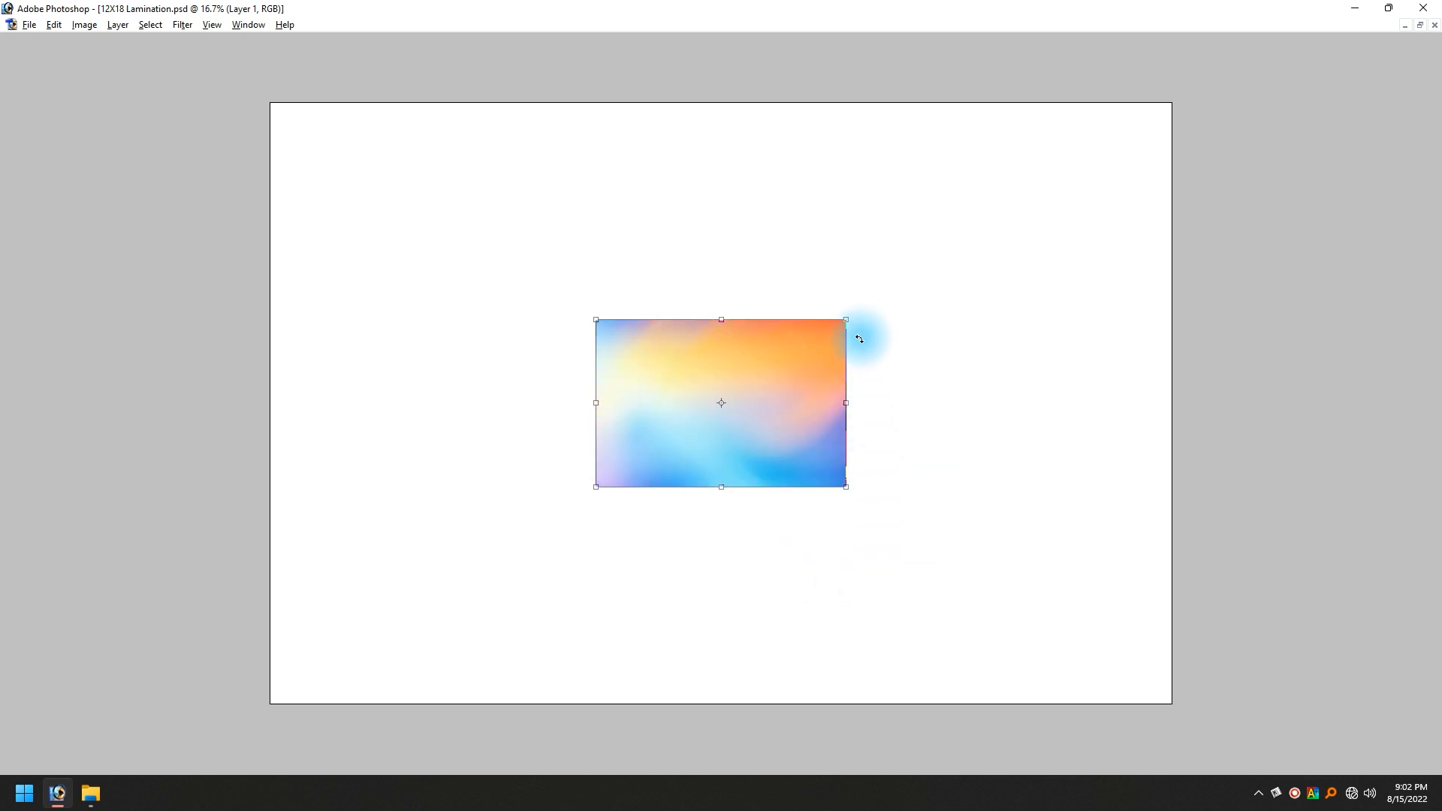
{"action": "left_click_drag", "start_coordinate": [846, 319], "coordinate": [1149, 101]}
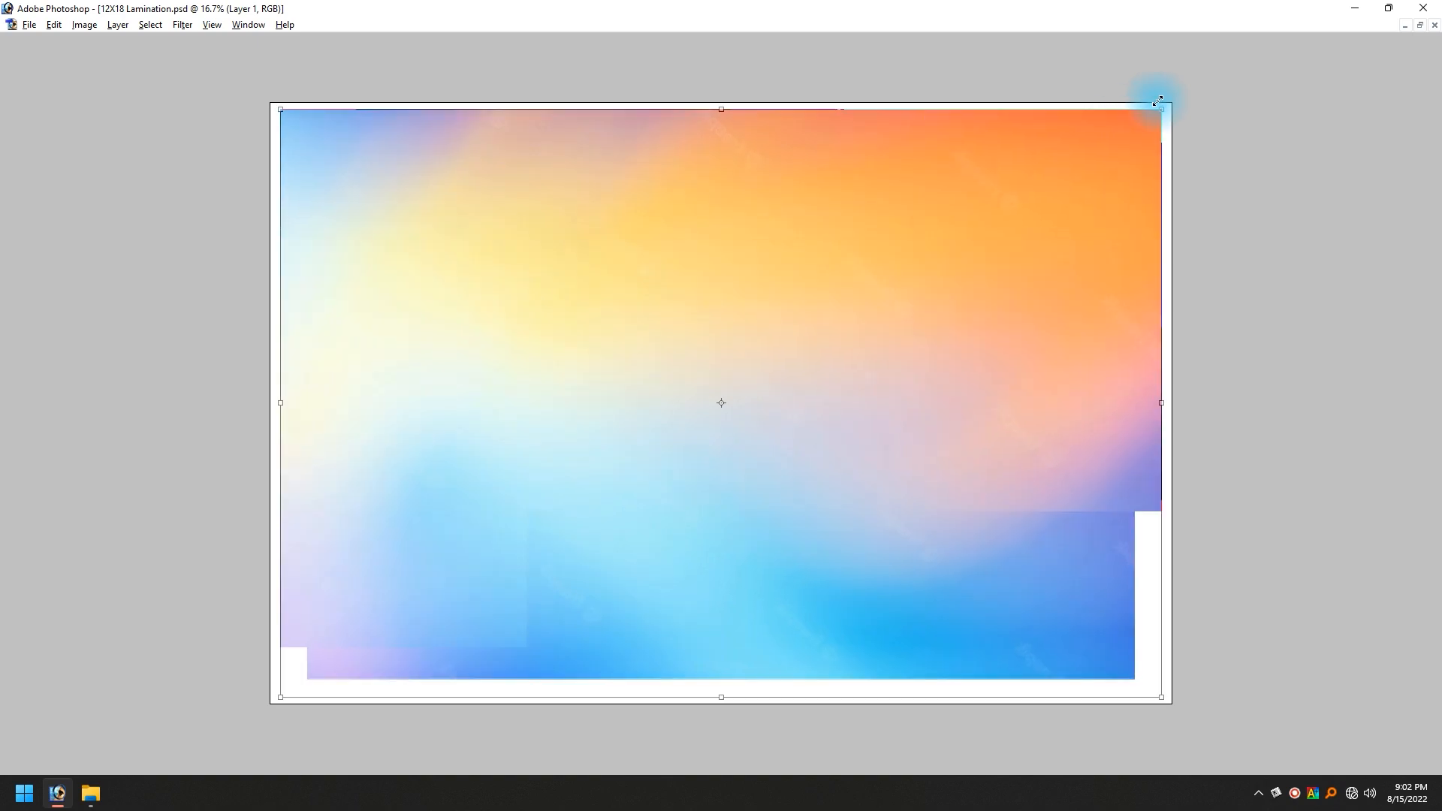
{"action": "left_click_drag", "start_coordinate": [1039, 302], "coordinate": [1034, 296]}
{"action": "left_click_drag", "start_coordinate": [1157, 688], "coordinate": [1171, 702]}
- Flip the background image vertically and shift it so it still covers the canvas, then apply the transform
{"action": "left_click", "coordinate": [725, 515]}
{"action": "left_click", "coordinate": [777, 443]}
{"action": "right_click", "coordinate": [777, 443]}
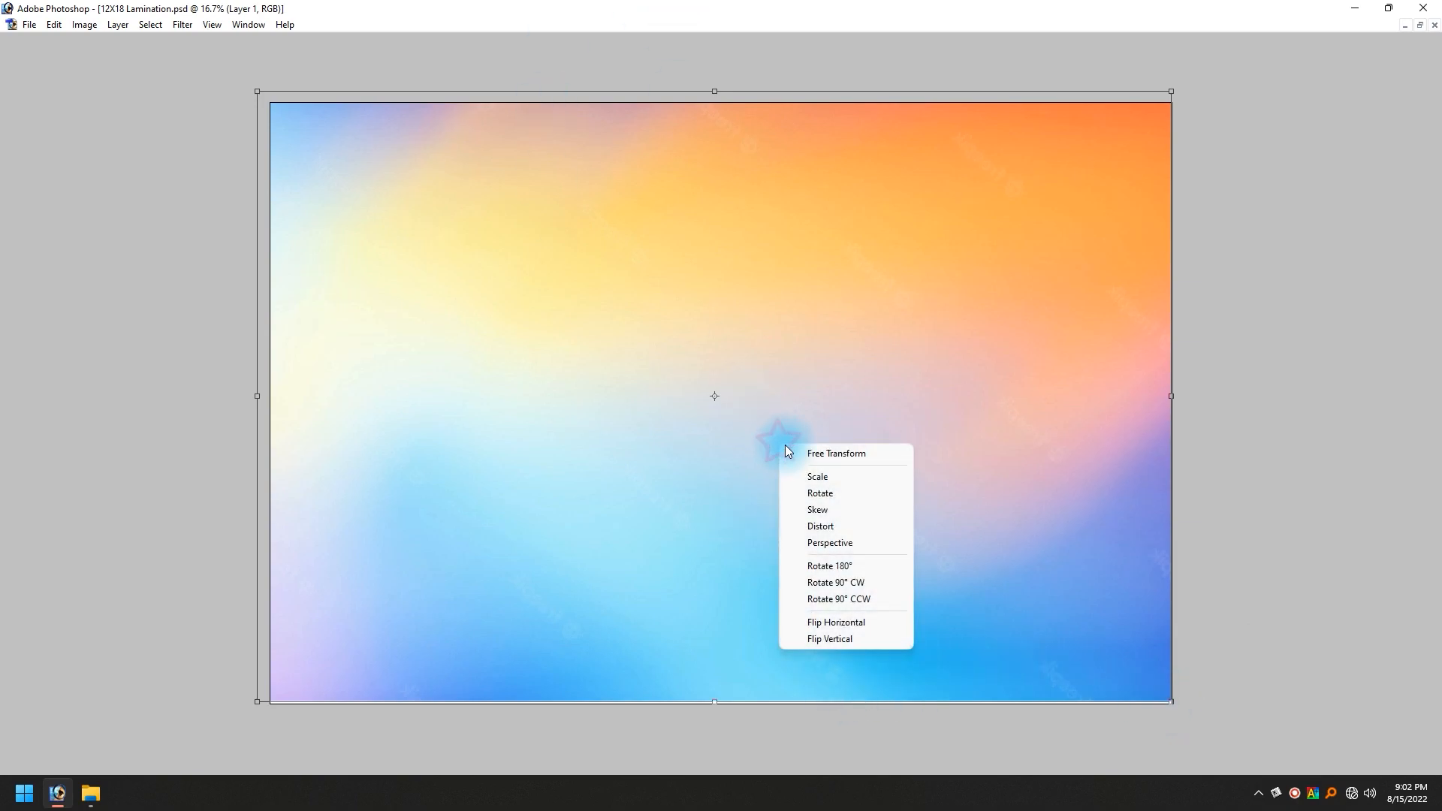
{"action": "left_click", "coordinate": [830, 638]}
{"action": "left_click_drag", "start_coordinate": [881, 503], "coordinate": [889, 509]}
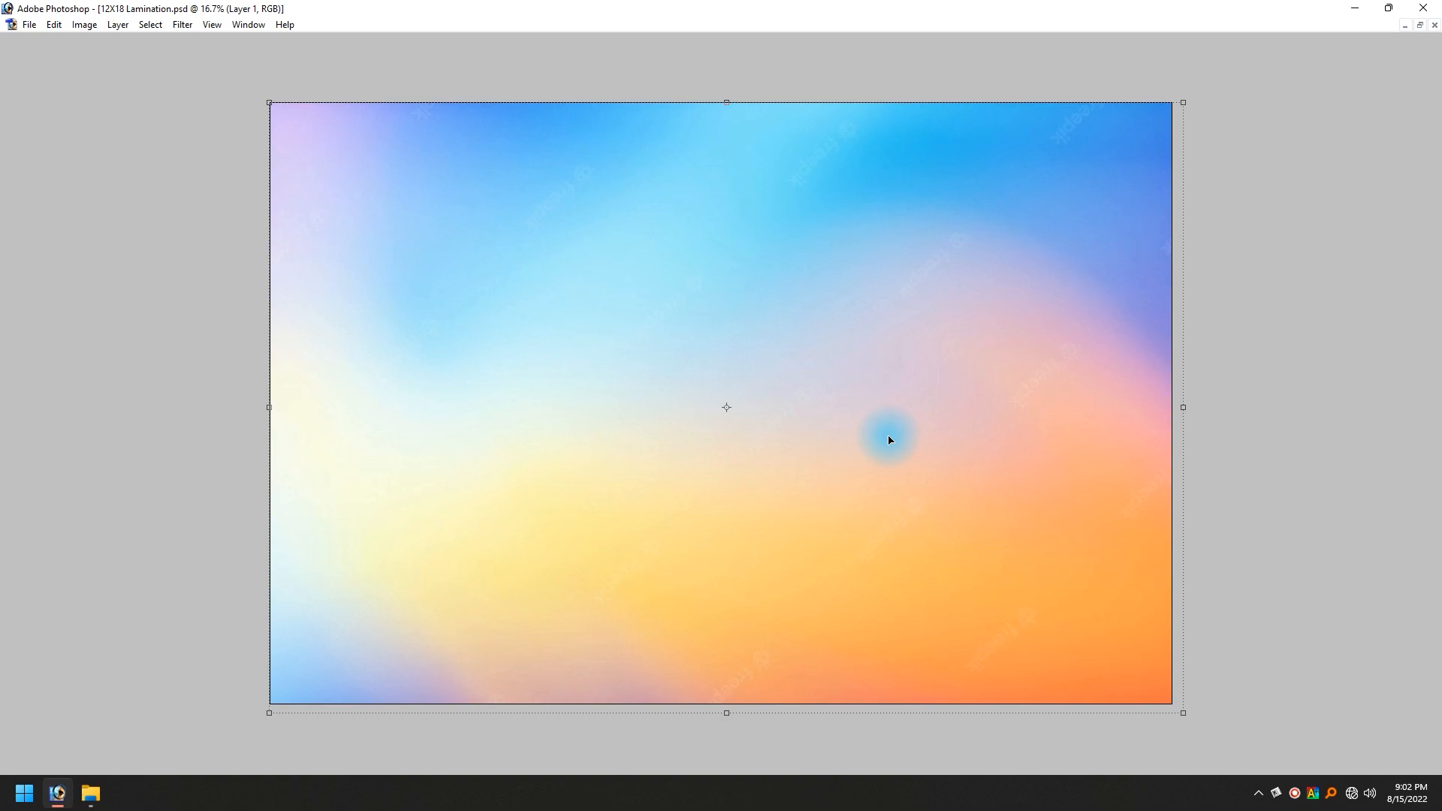
- Shift the background layer's midtones toward cyan and yellow with Color Balance
{"action": "key", "text": "ctrl+b"}
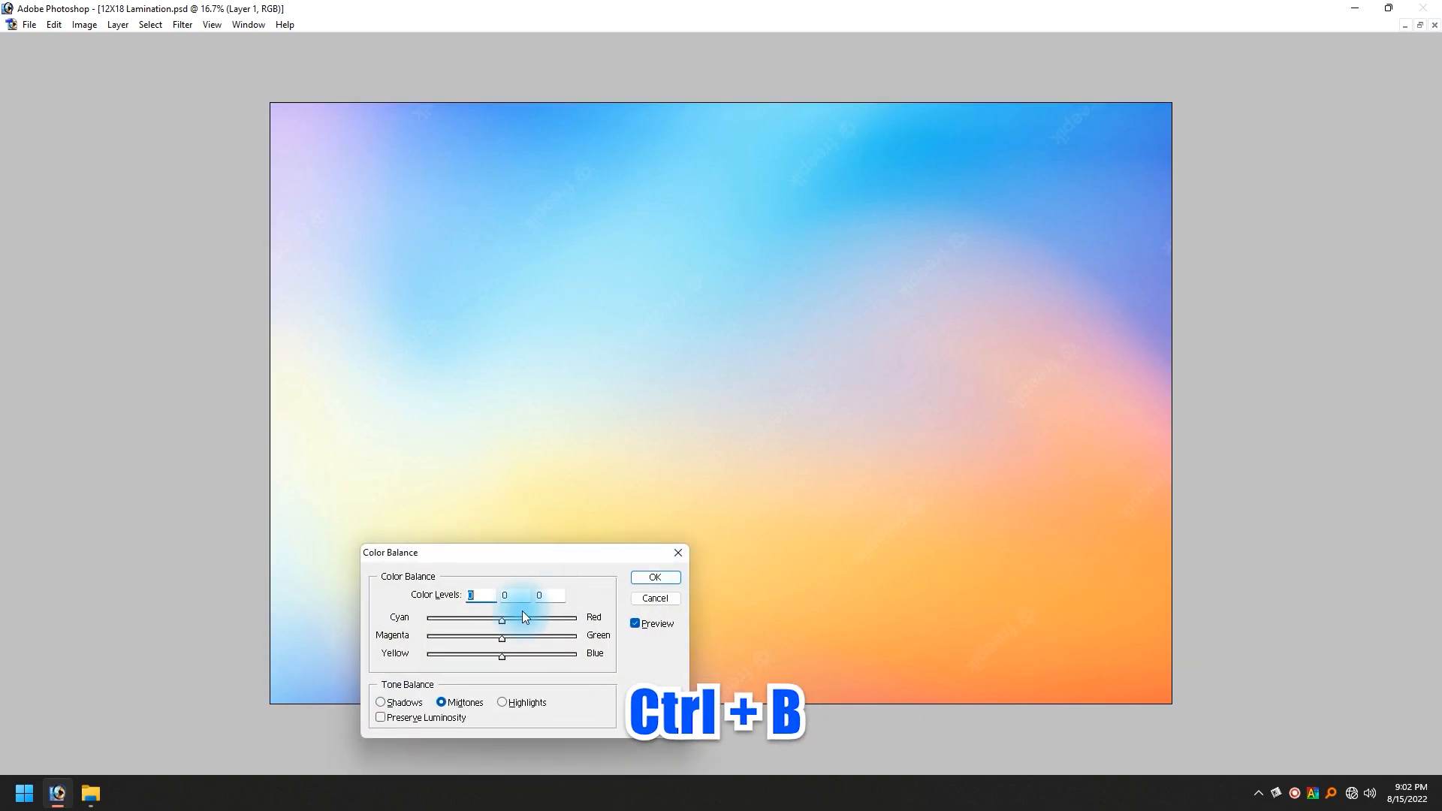
{"action": "left_click", "coordinate": [455, 619]}
{"action": "left_click_drag", "start_coordinate": [501, 655], "coordinate": [468, 656]}
{"action": "left_click", "coordinate": [664, 576]}
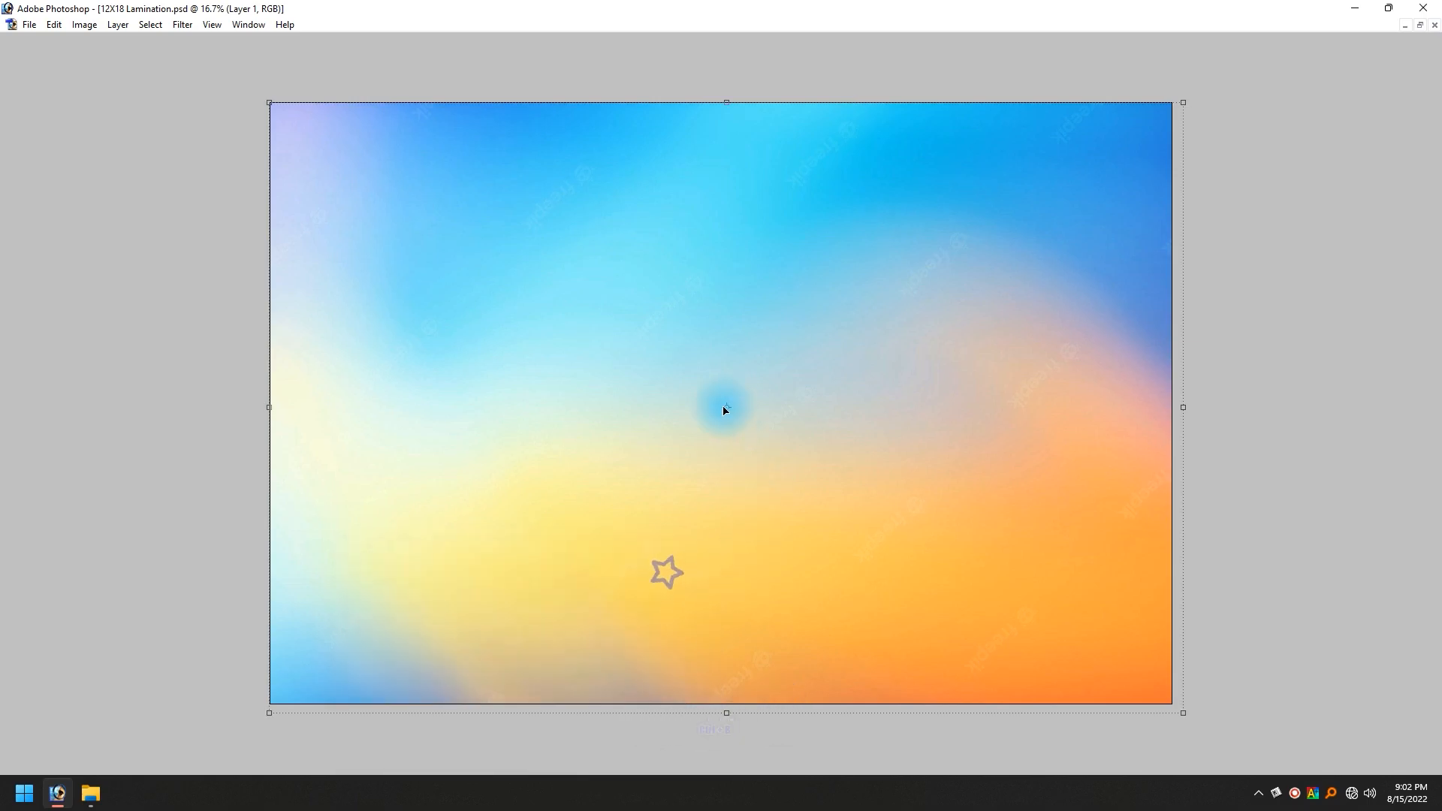
- Show the palettes again and apply a Gaussian Blur with a 30-pixel radius to the background image layer
{"action": "key", "text": "Tab"}
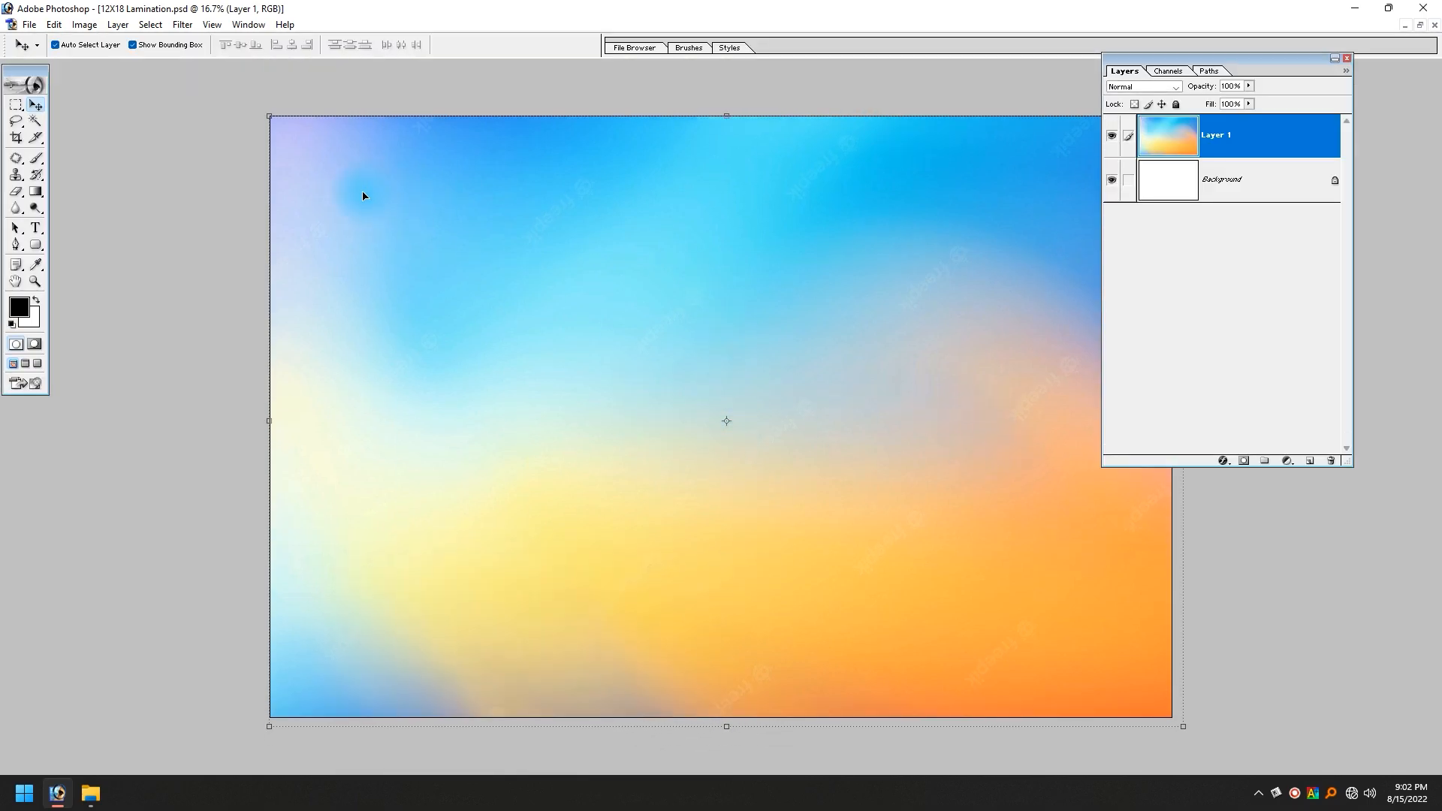
{"action": "left_click", "coordinate": [195, 30]}
{"action": "mouse_move", "coordinate": [197, 138]}
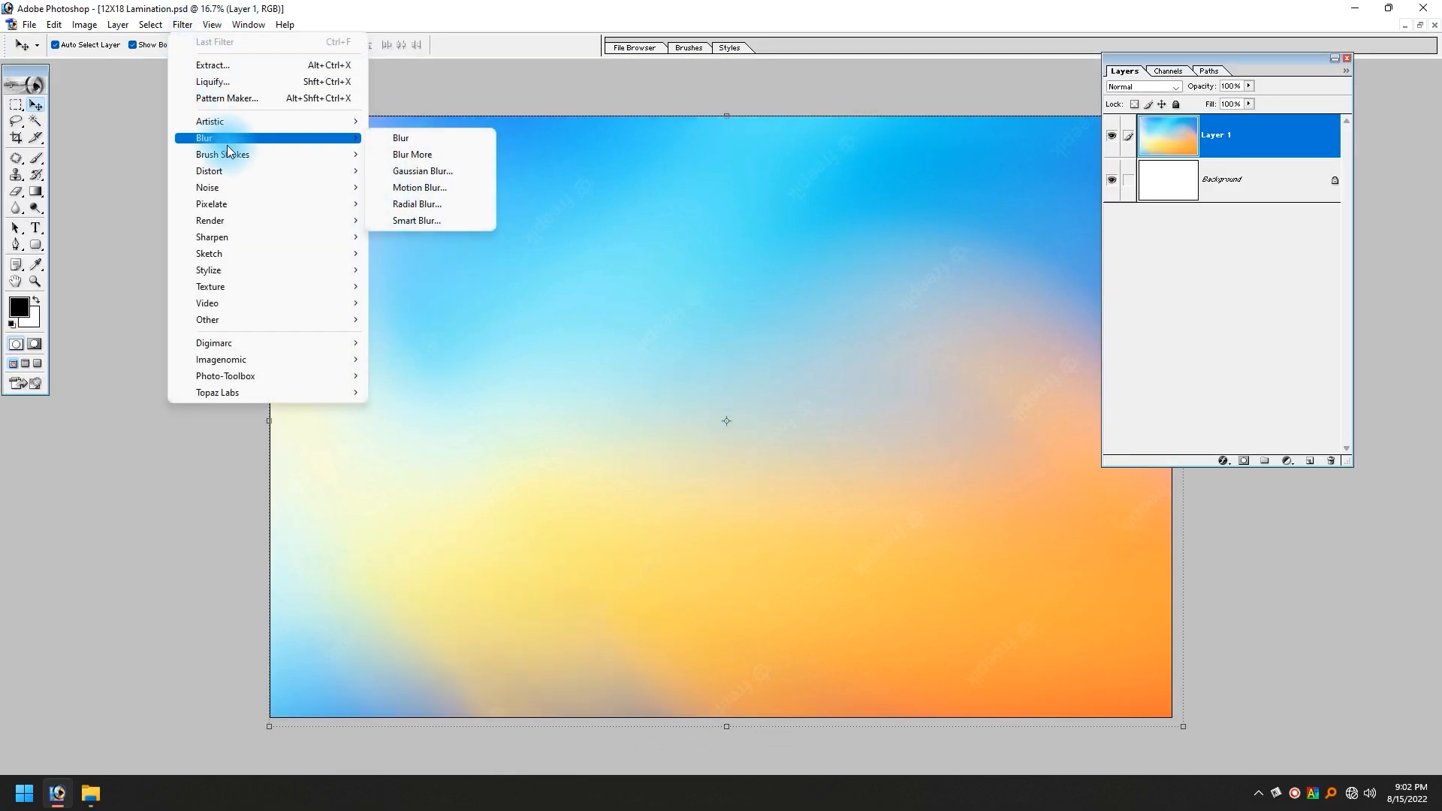
{"action": "left_click", "coordinate": [432, 171]}
{"action": "double_click", "coordinate": [738, 490]}
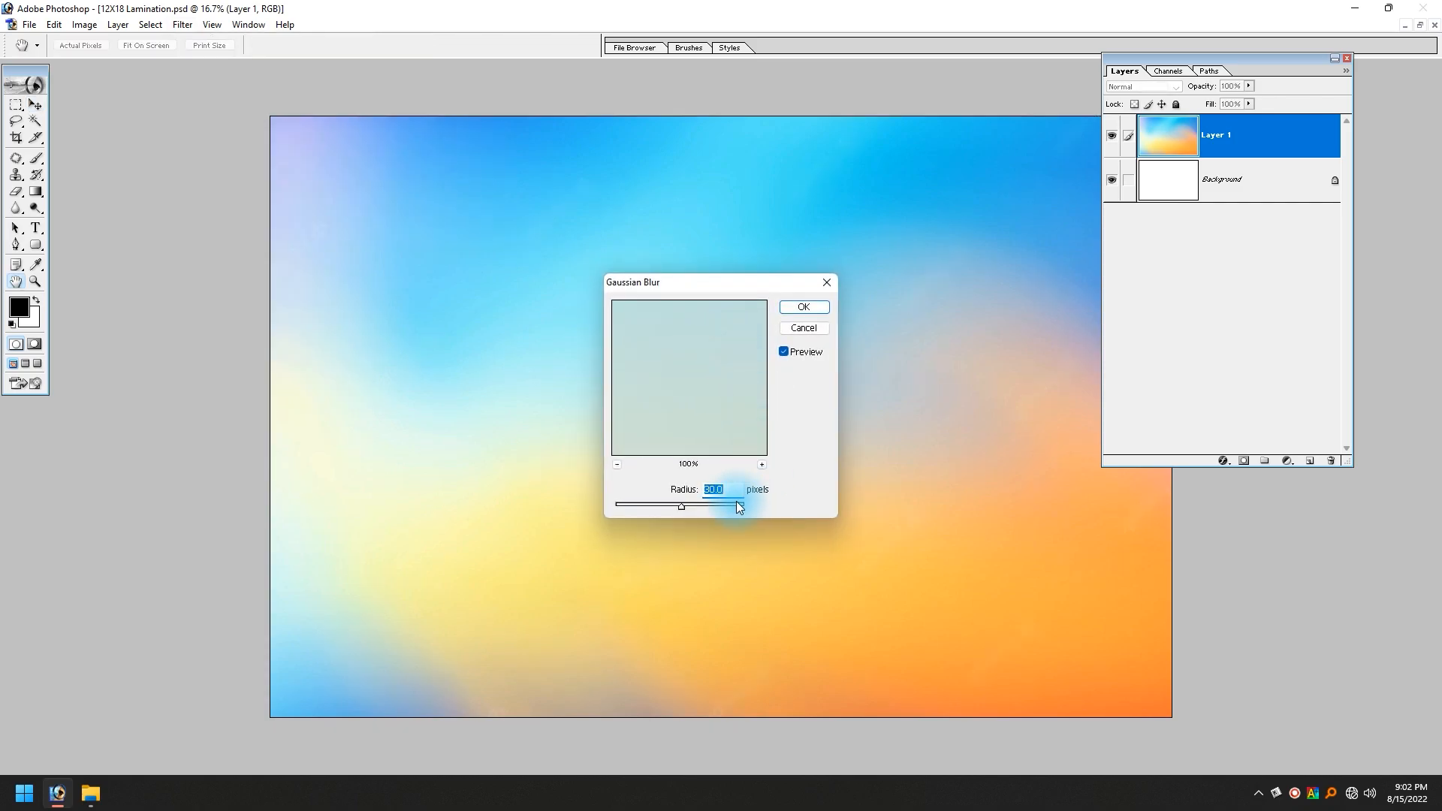
{"action": "key", "text": "Return"}
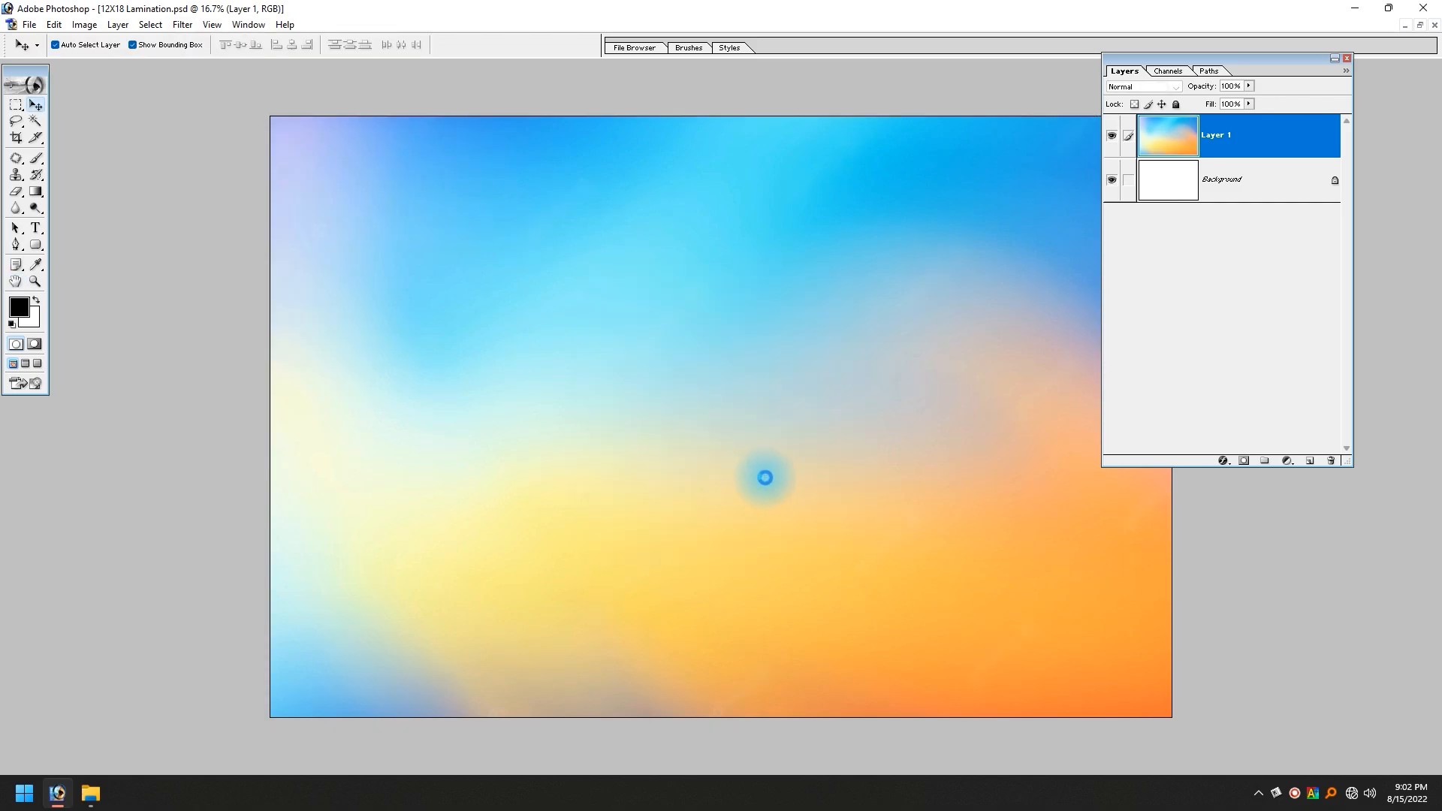
{"action": "left_click", "coordinate": [765, 477]}
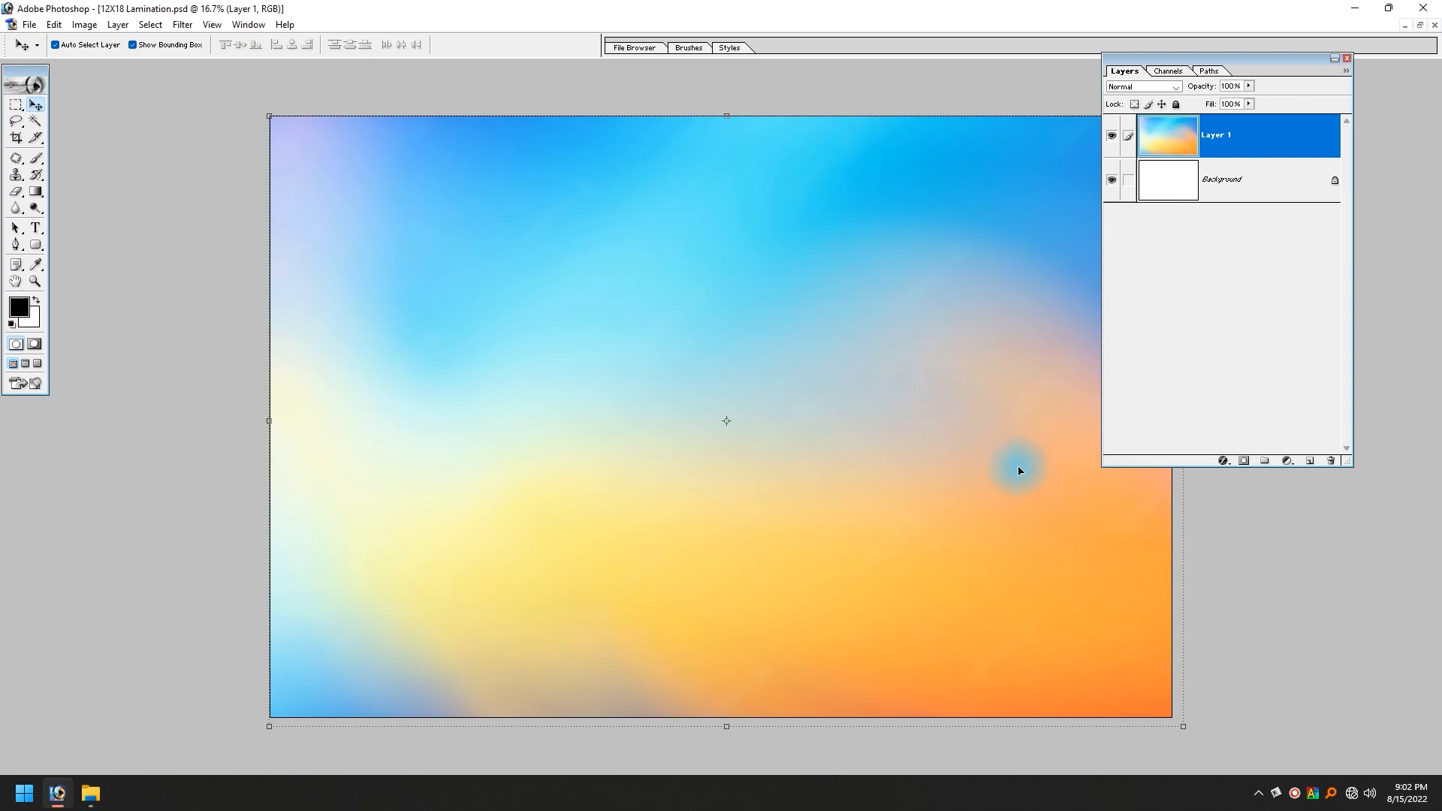
- Add a layer mask to the blurred background layer and ready the Gradient tool with the Foreground to Background preset
{"action": "left_click", "coordinate": [1245, 461]}
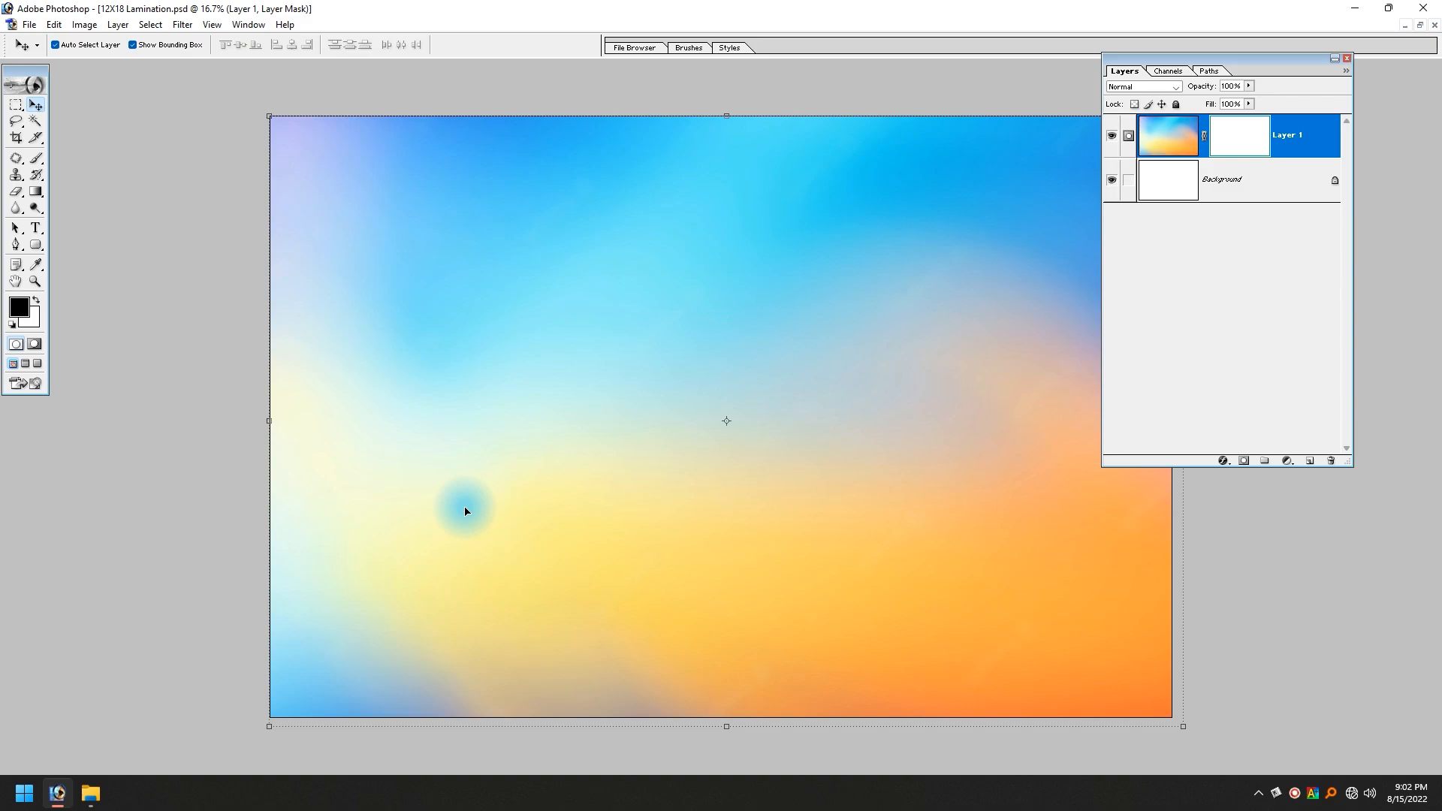
{"action": "left_click", "coordinate": [35, 193]}
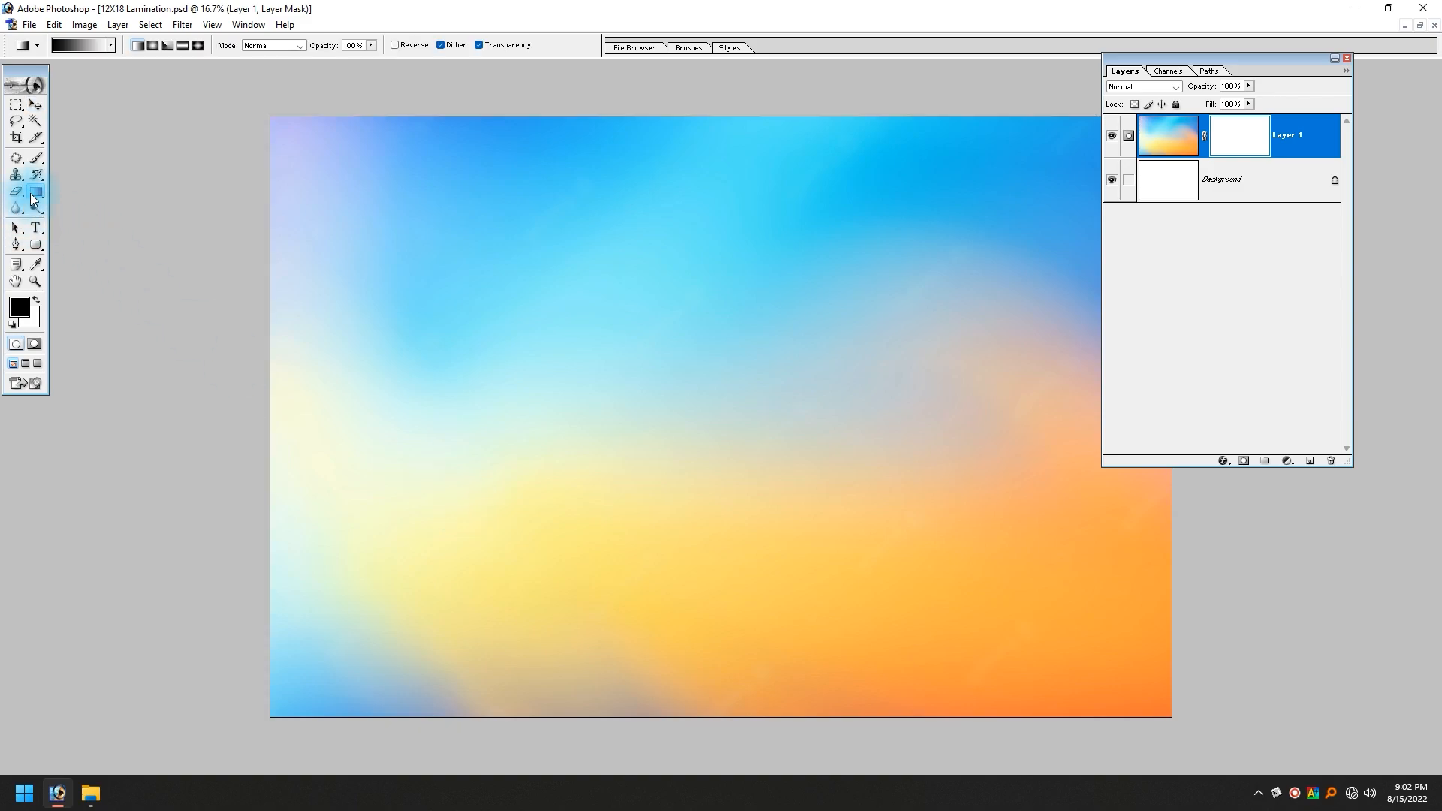
{"action": "left_click", "coordinate": [79, 46]}
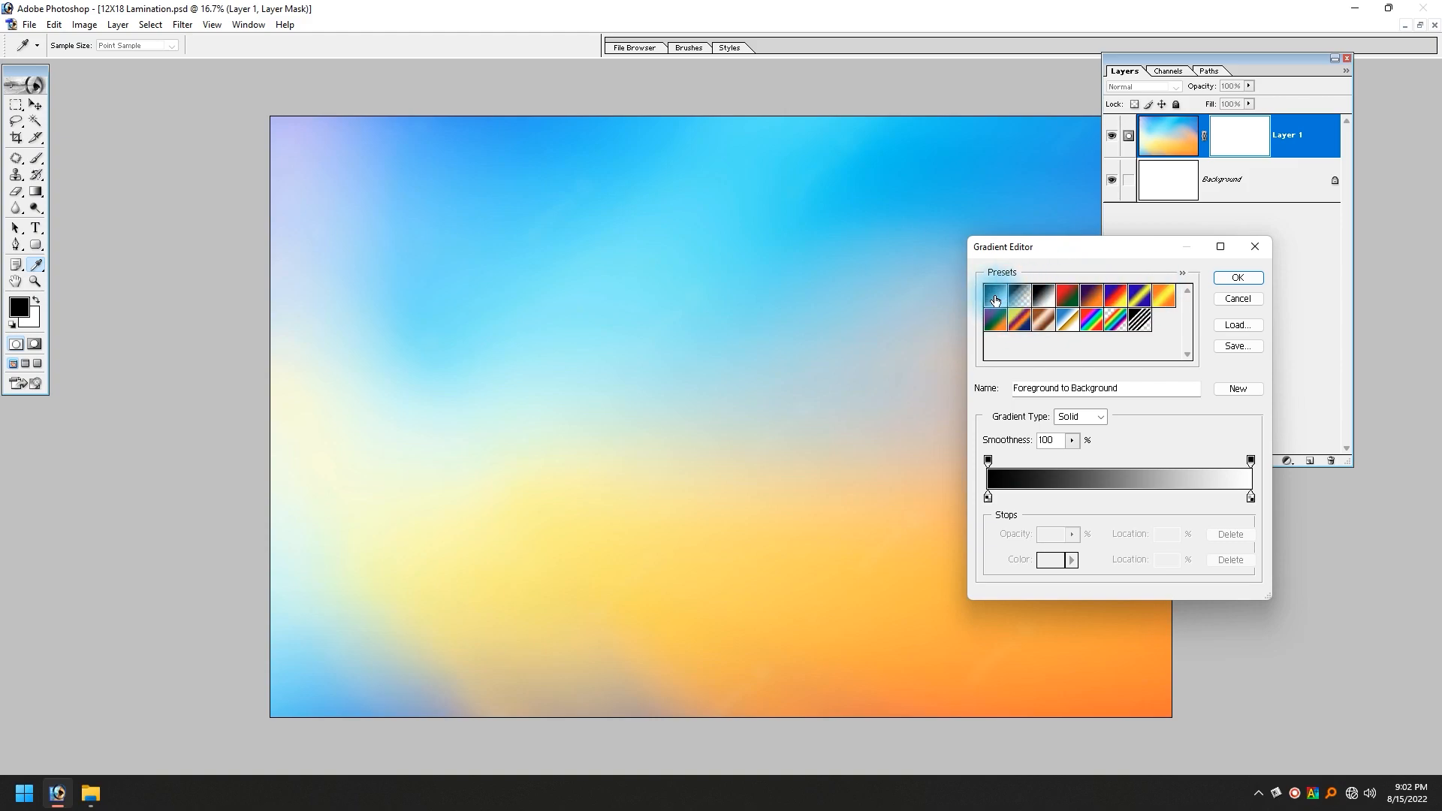
{"action": "left_click", "coordinate": [1242, 277]}
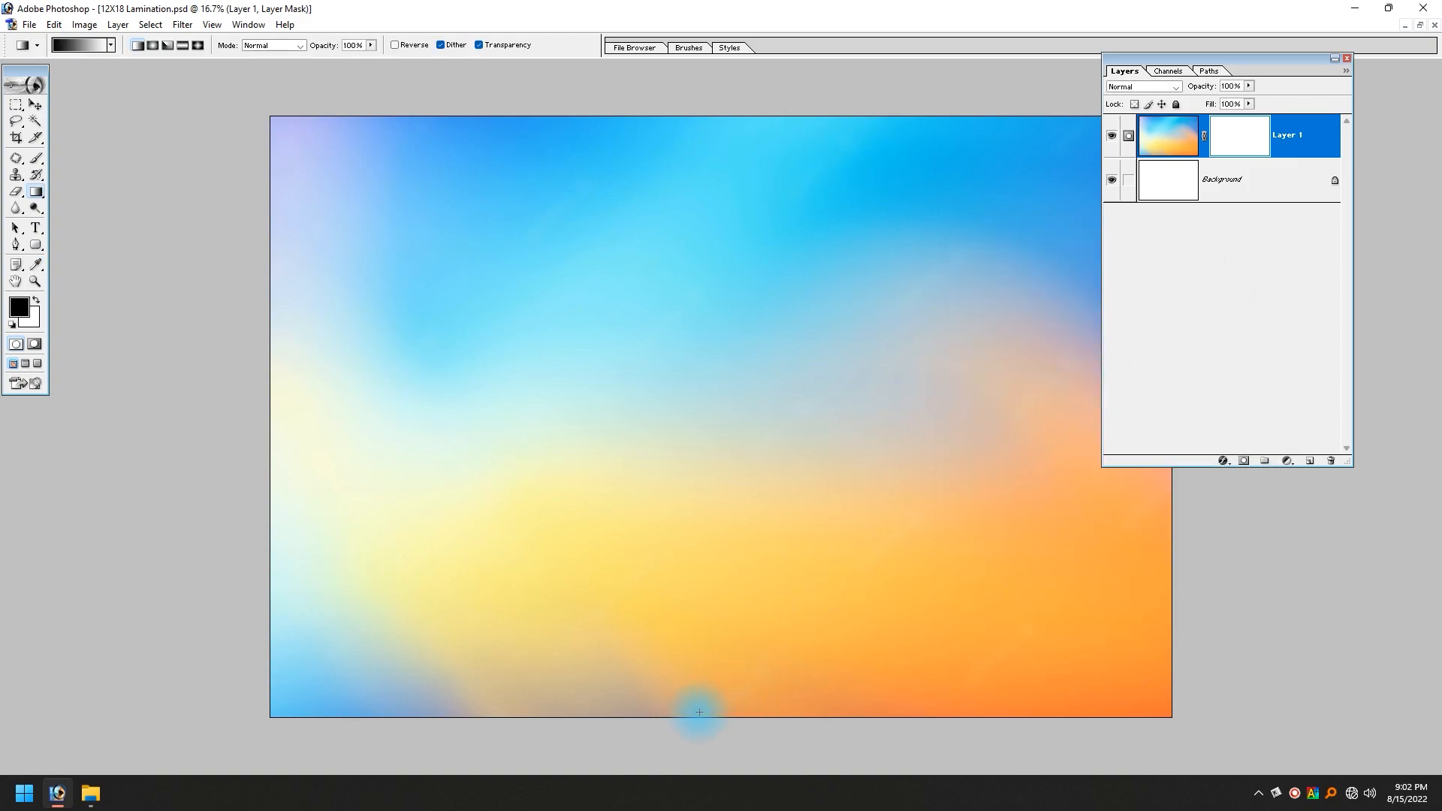
- Try fading the lower half of the background layer with an upward gradient on its mask, and undo each attempt
{"action": "left_click_drag", "start_coordinate": [701, 706], "coordinate": [701, 420]}
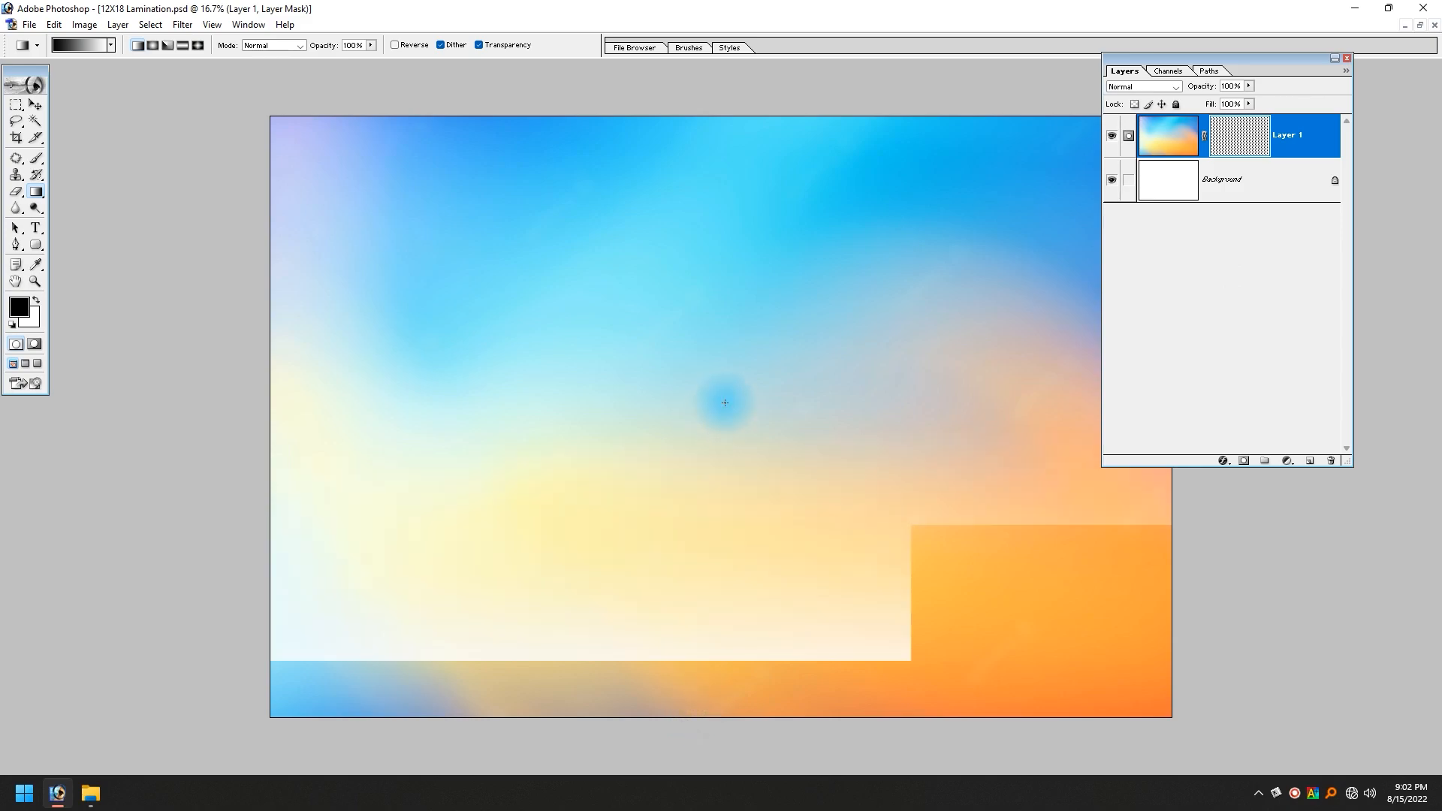
{"action": "key", "text": "ctrl+z"}
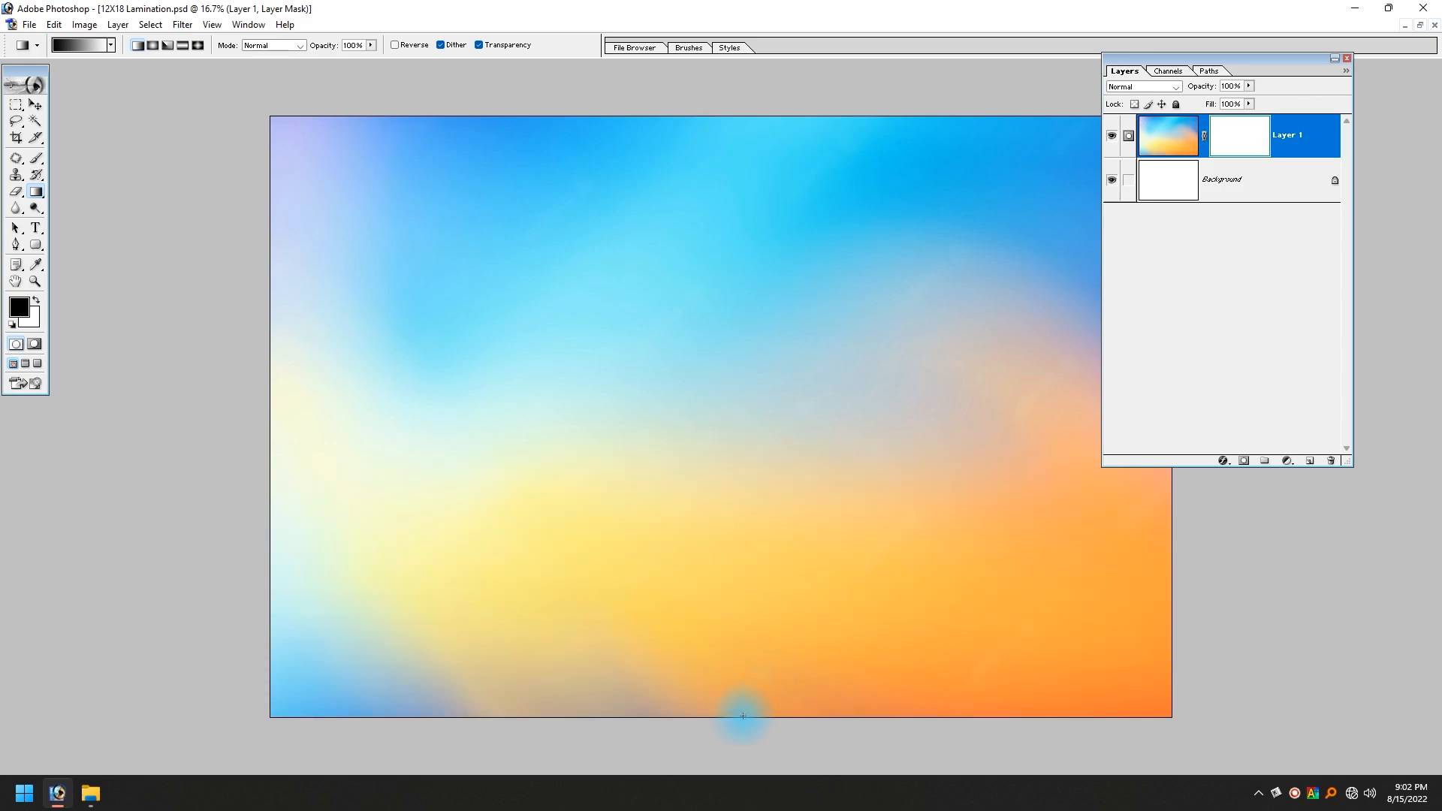
{"action": "left_click", "coordinate": [1234, 137]}
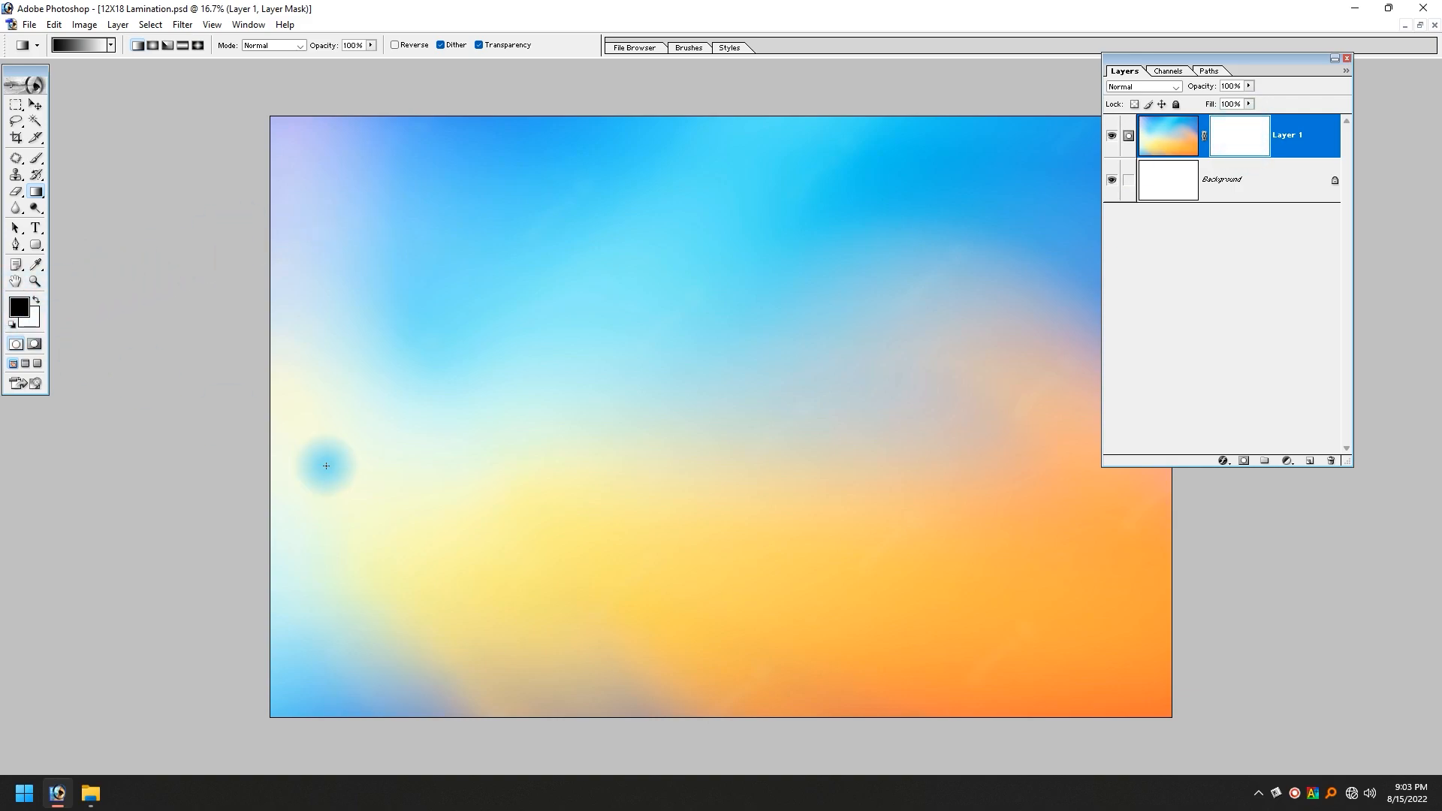
{"action": "left_click_drag", "start_coordinate": [718, 716], "coordinate": [727, 381]}
{"action": "key", "text": "ctrl+z"}
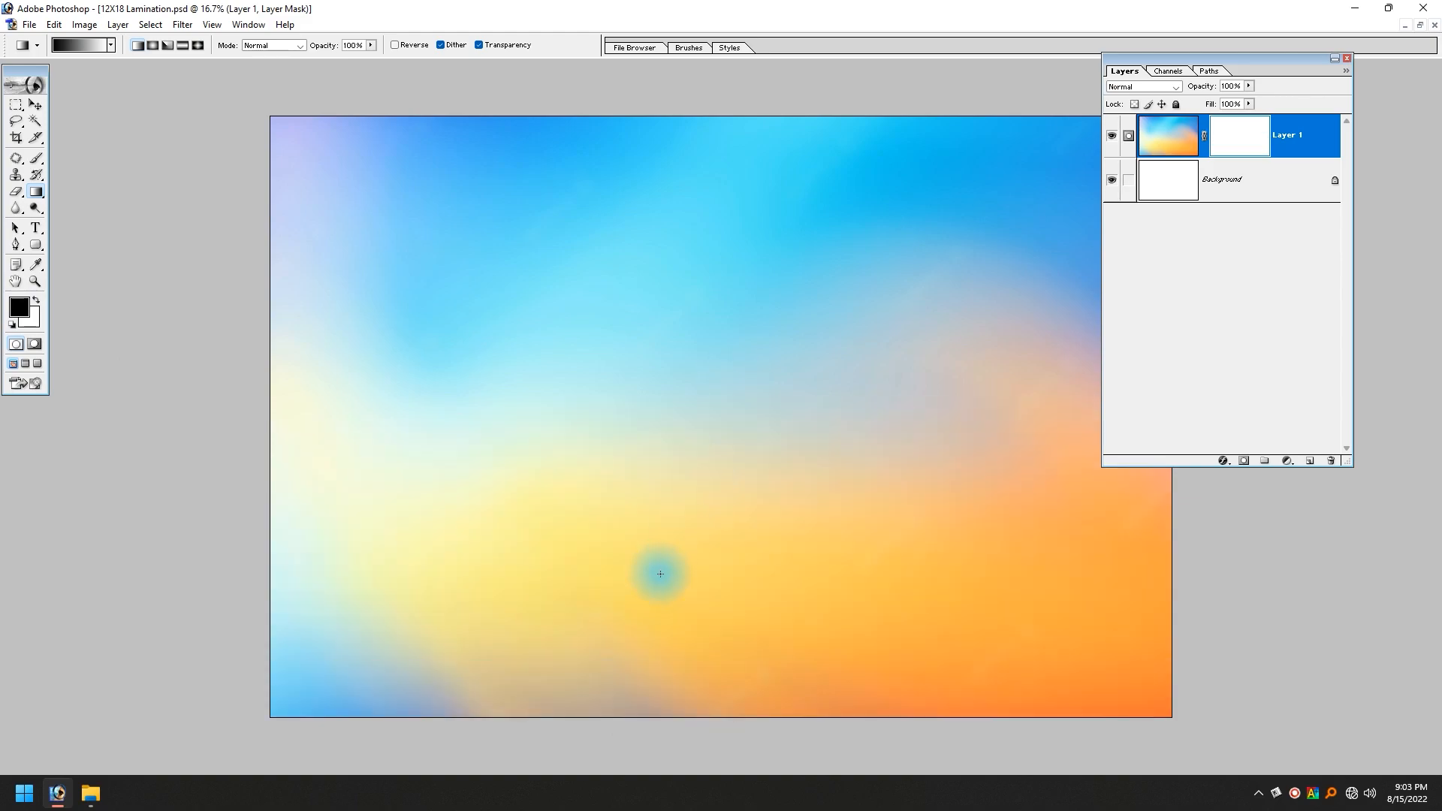
- Try erasing a straight band along the bottom of the background image with a 2100-pixel soft Eraser, and undo it
{"action": "key", "text": "e"}
{"action": "key", "text": "bracketright"}
{"action": "key", "text": "bracketright"}
{"action": "key", "text": "bracketright"}
{"action": "key", "text": "bracketright"}
{"action": "key", "text": "bracketright"}
{"action": "key", "text": "bracketright"}
{"action": "key", "text": "bracketright"}
{"action": "key", "text": "bracketright"}
{"action": "key", "text": "bracketright"}
{"action": "key", "text": "bracketright"}
{"action": "key", "text": "bracketright"}
{"action": "key", "text": "bracketright"}
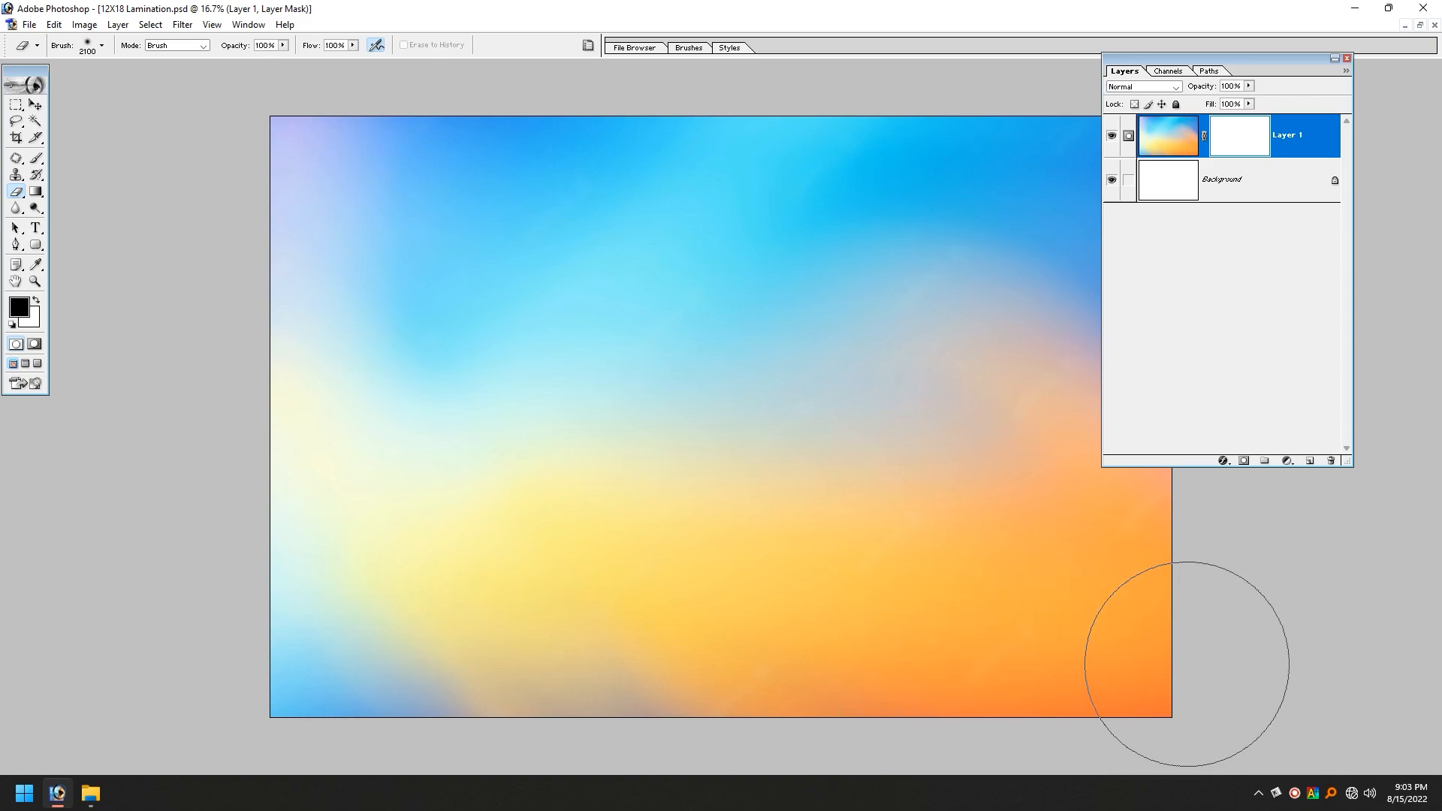
{"action": "left_click", "coordinate": [1153, 149]}
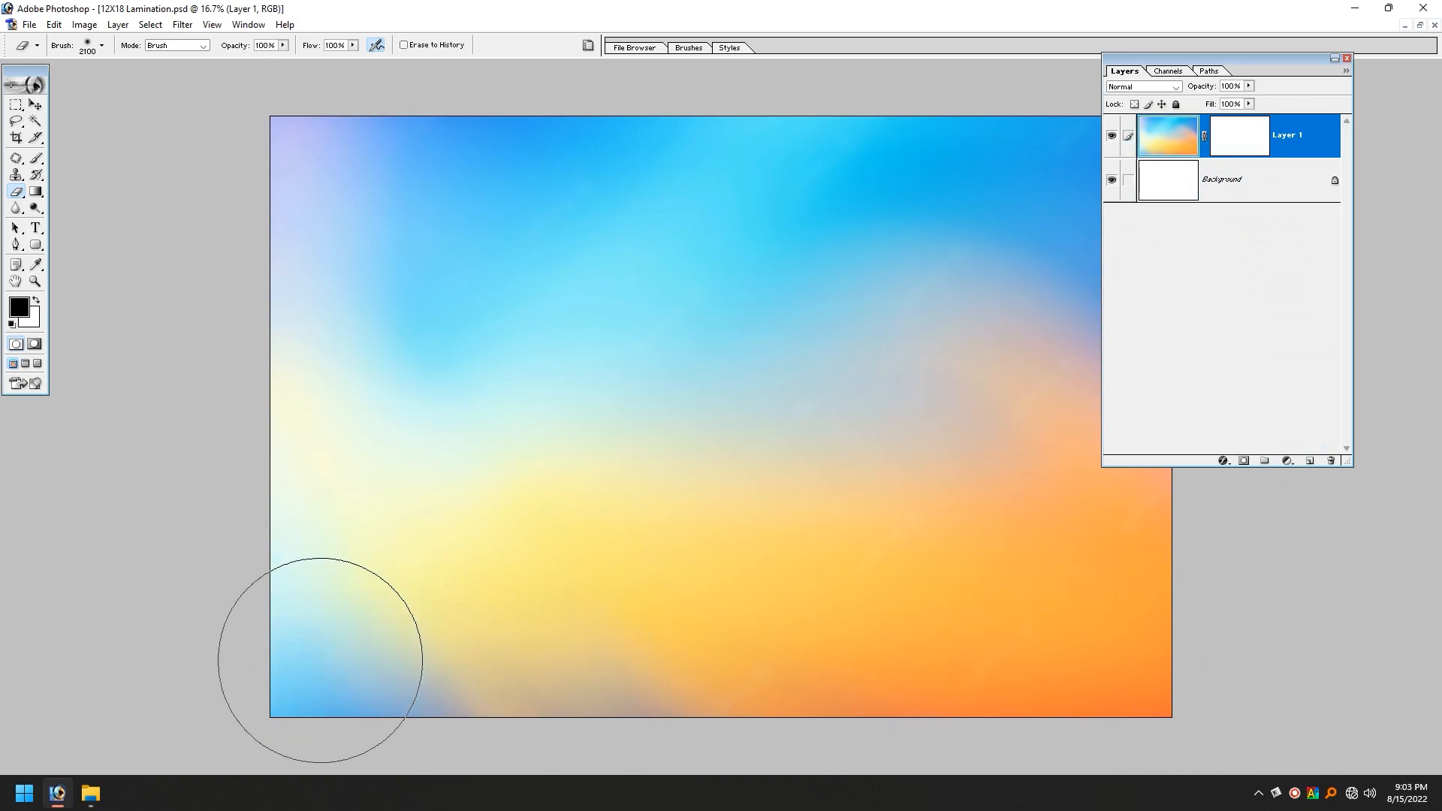
{"action": "left_click", "coordinate": [322, 653]}
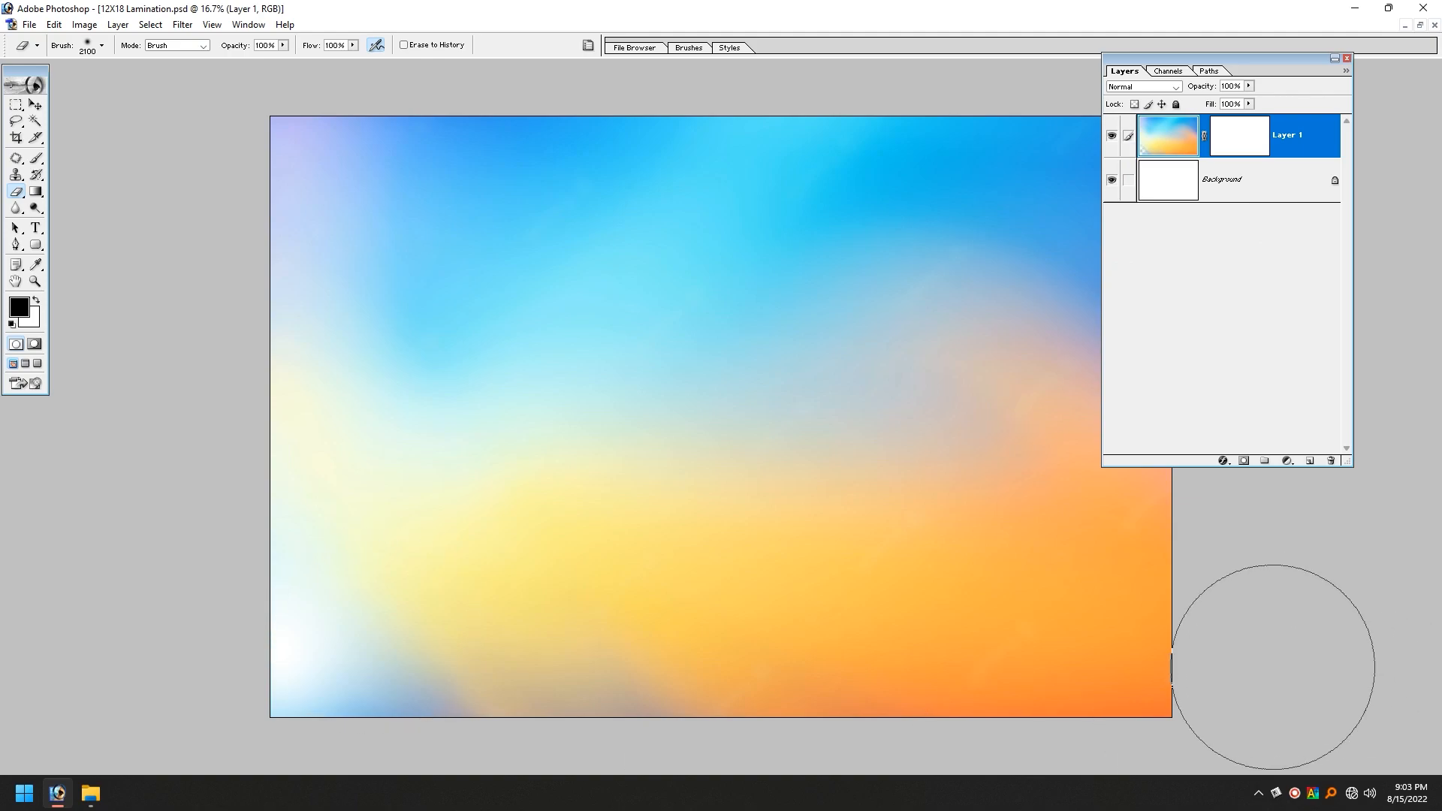
{"action": "left_click", "coordinate": [1269, 667], "text": "shift"}
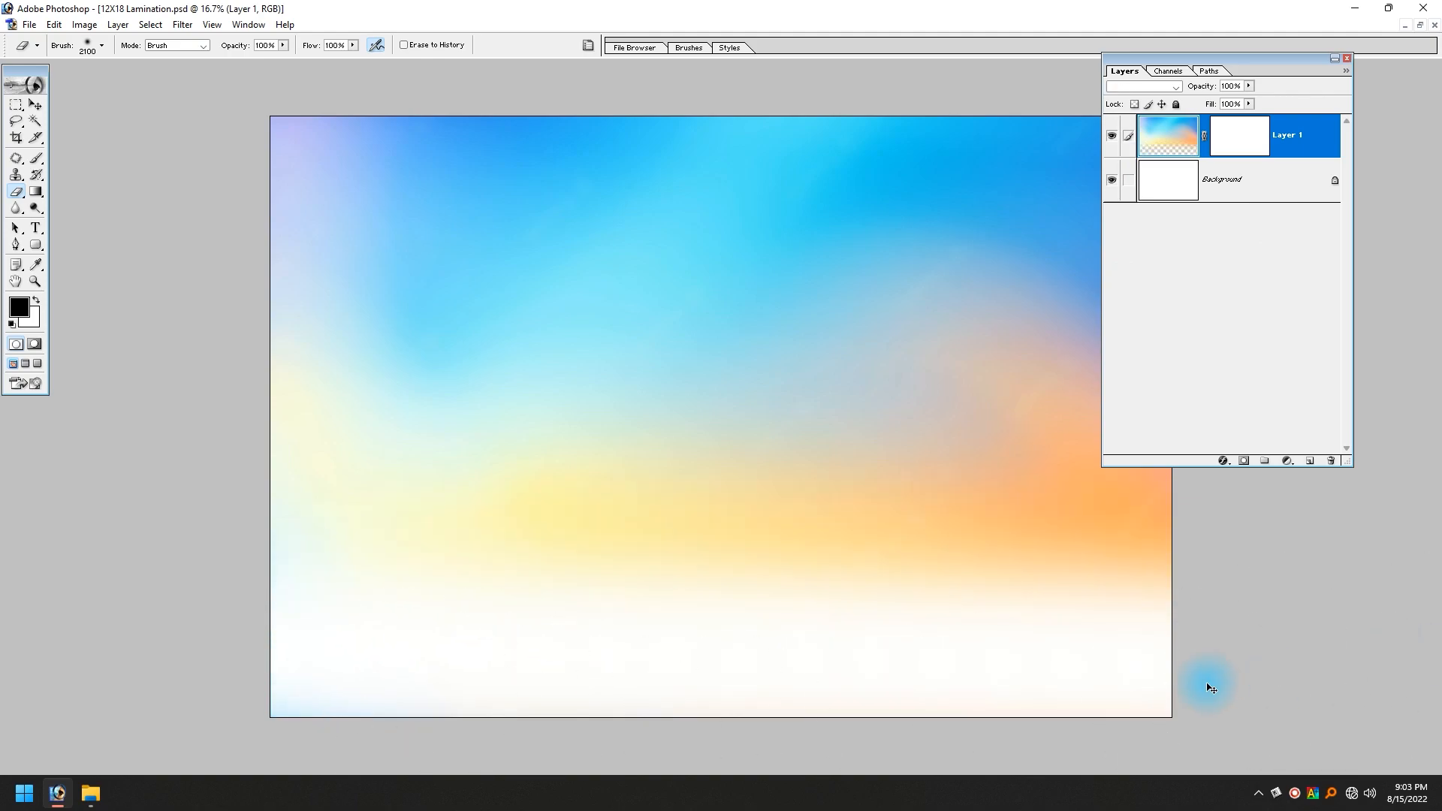
{"action": "key", "text": "ctrl+z"}
{"action": "key", "text": "ctrl+alt+z"}
- Try a vertical black-to-white gradient directly on the background layer's image, and undo it
{"action": "key", "text": "g"}
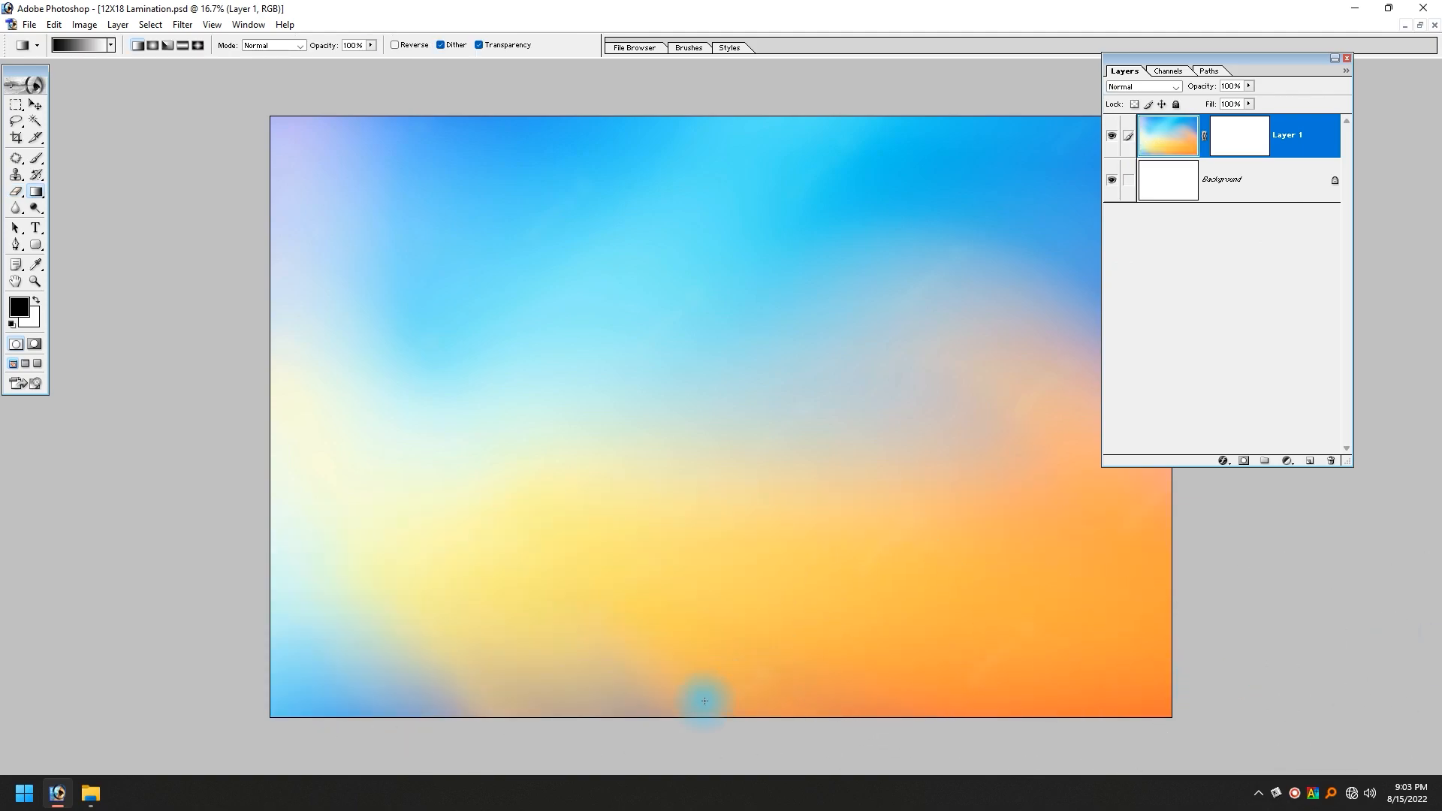
{"action": "left_click_drag", "start_coordinate": [701, 714], "coordinate": [694, 437]}
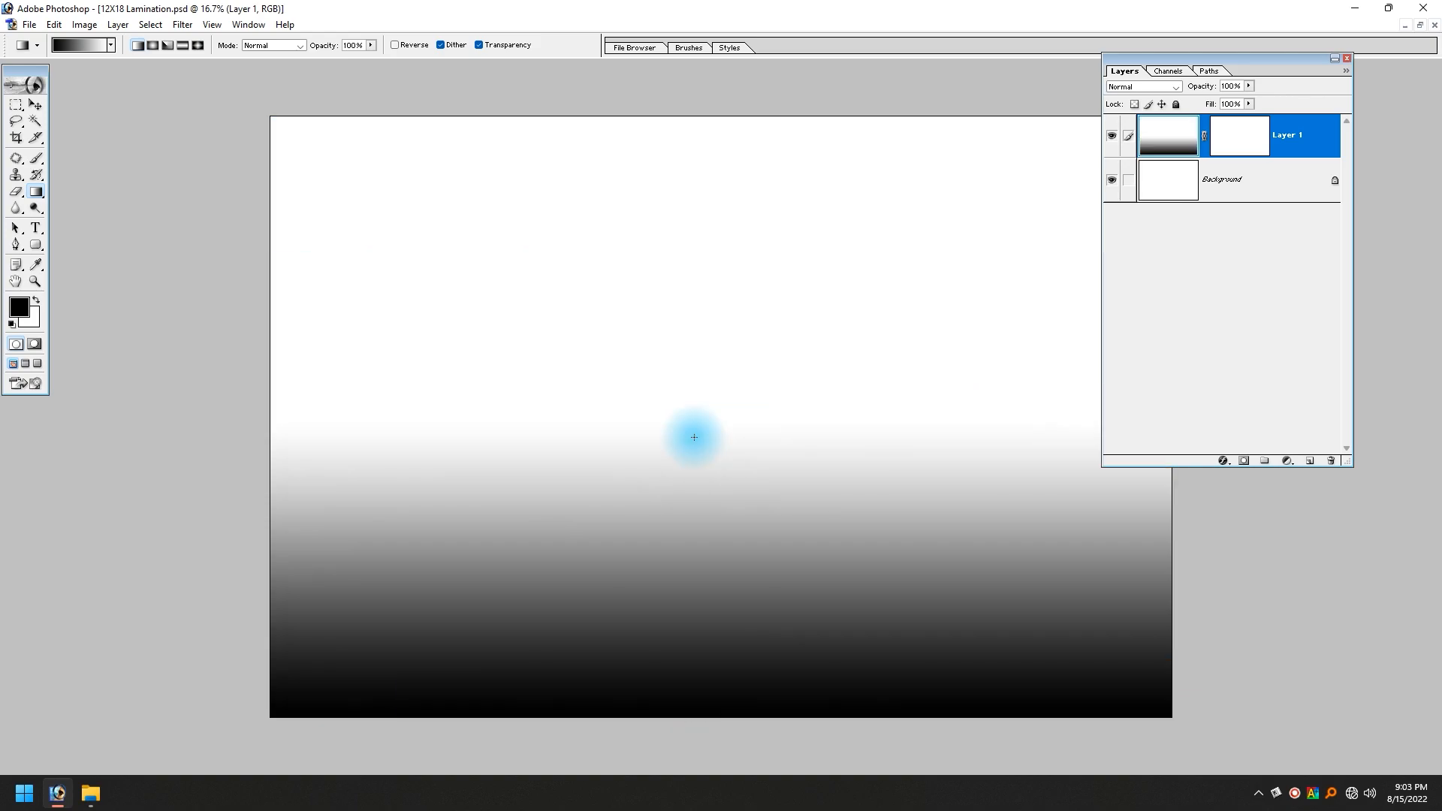
{"action": "key", "text": "ctrl+z"}
- Fade the bottom of the background layer with a black-to-white gradient on its mask, and select the whole canvas
{"action": "left_click", "coordinate": [1239, 135]}
{"action": "left_click_drag", "start_coordinate": [709, 723], "coordinate": [737, 531]}
{"action": "key", "text": "Tab"}
{"action": "key", "text": "ctrl+t"}
{"action": "key", "text": "Tab"}
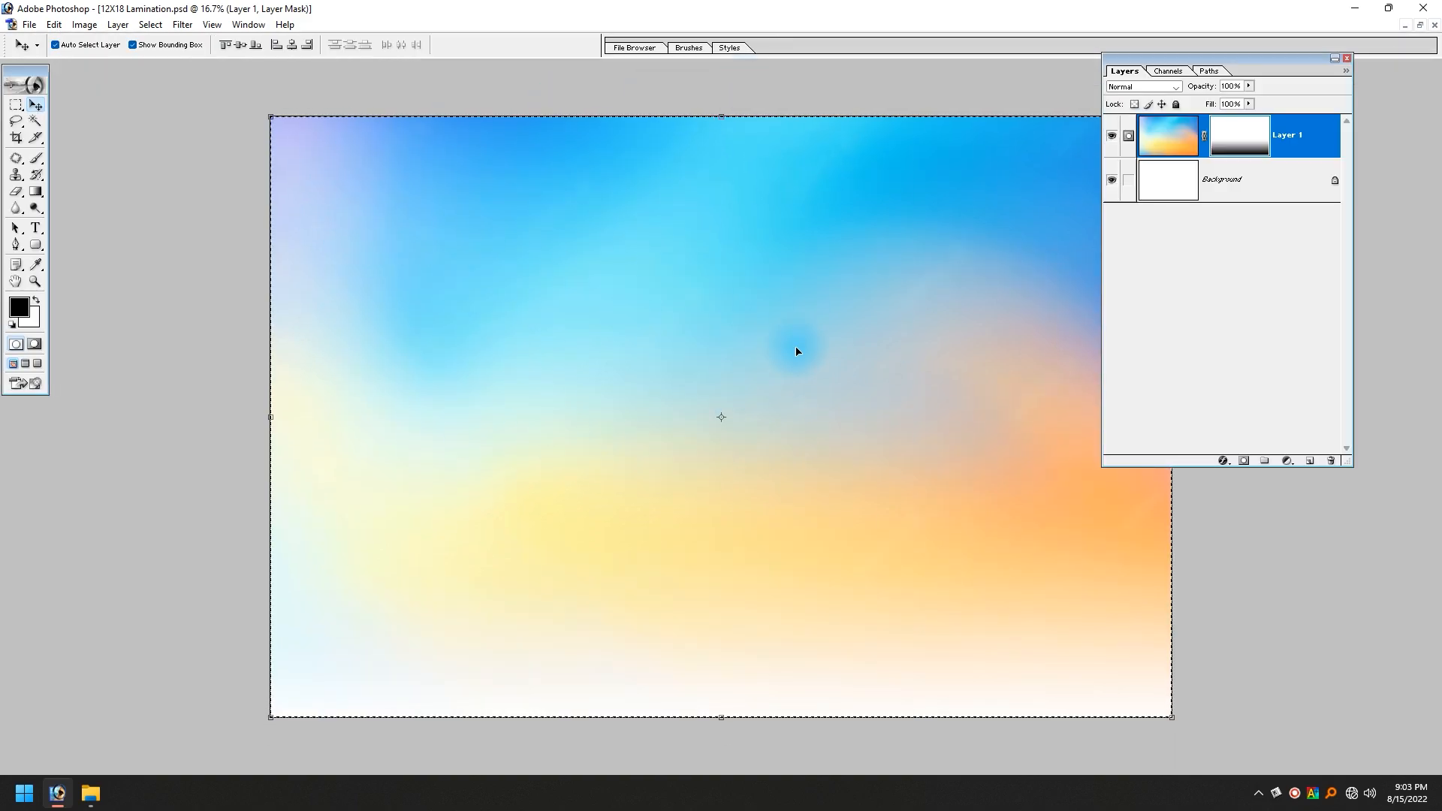
- Create a new layer, stroke the canvas selection with a 200 px white border placed inside, and deselect
{"action": "left_click", "coordinate": [1309, 460]}
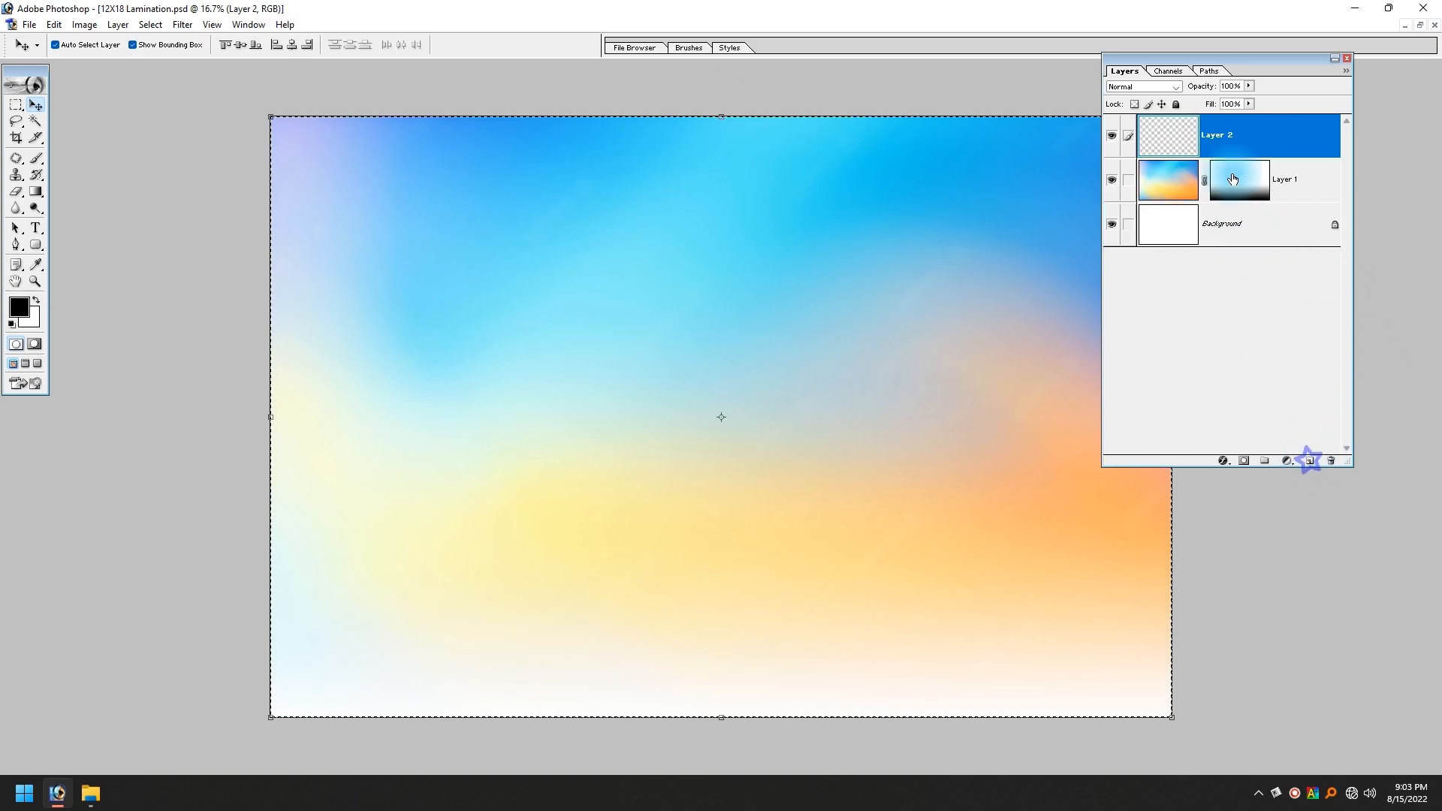
{"action": "left_click", "coordinate": [54, 24]}
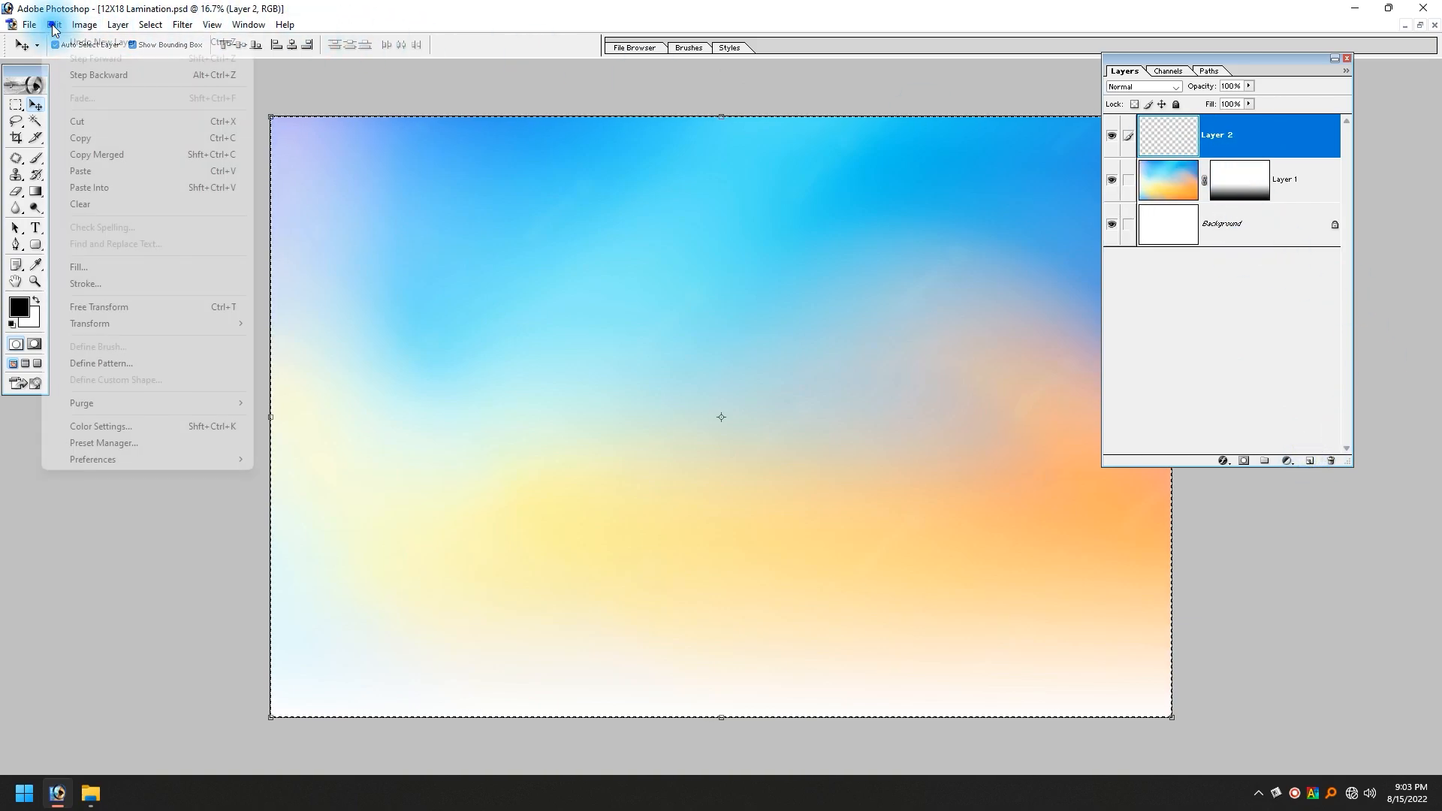
{"action": "left_click", "coordinate": [102, 284]}
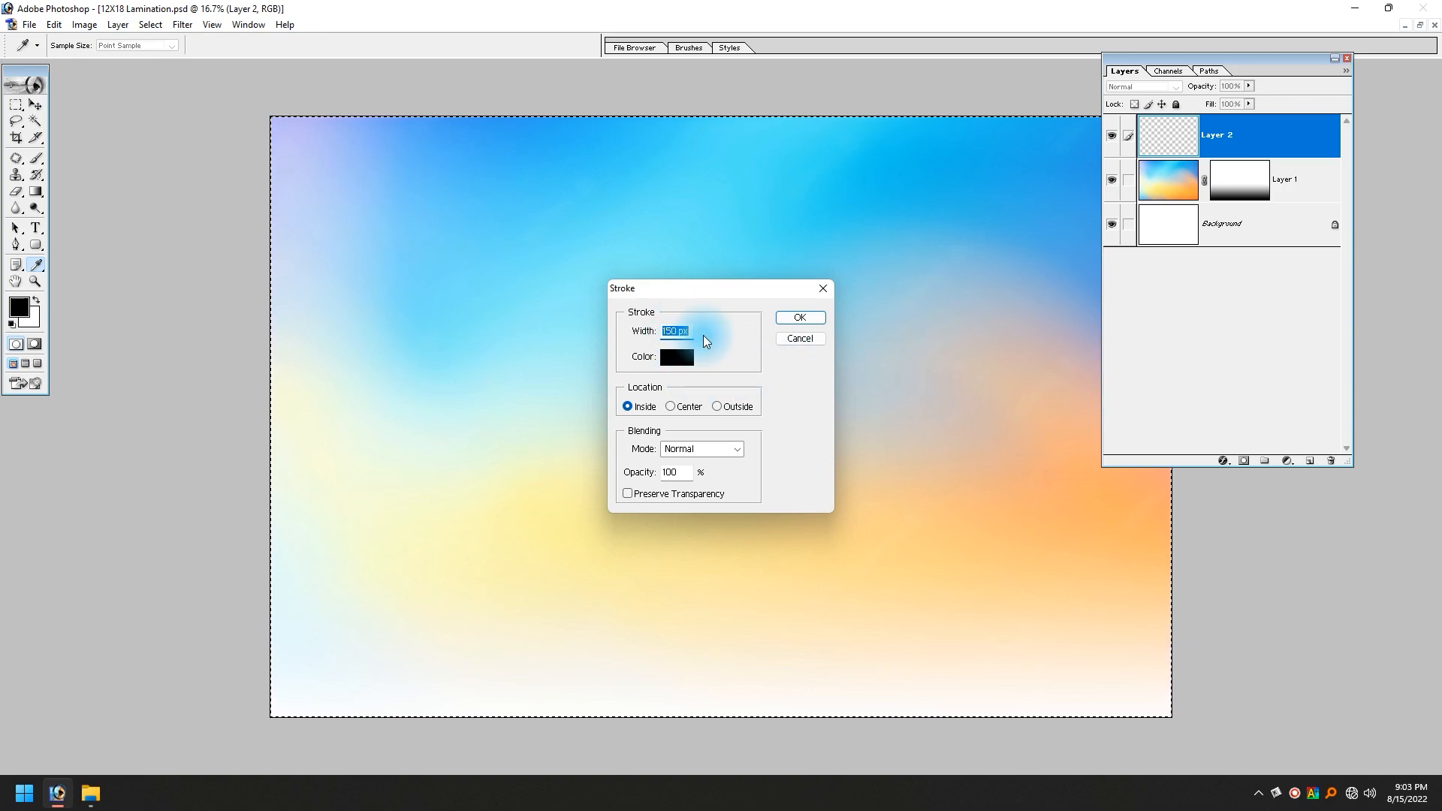
{"action": "left_click", "coordinate": [677, 357]}
{"action": "left_click", "coordinate": [476, 570]}
{"action": "left_click", "coordinate": [306, 449]}
{"action": "key", "text": "Return"}
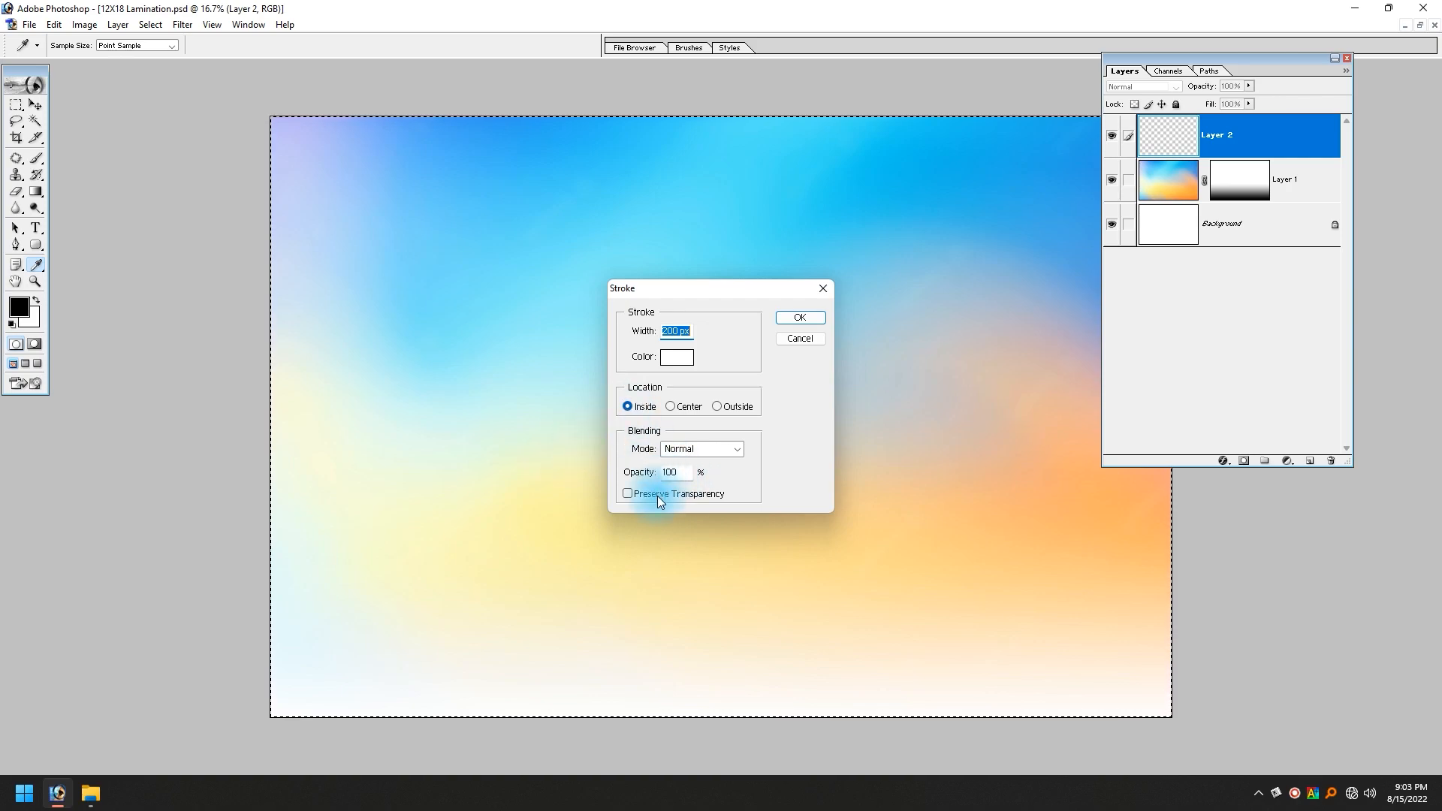
{"action": "left_click", "coordinate": [798, 321]}
{"action": "key", "text": "v"}
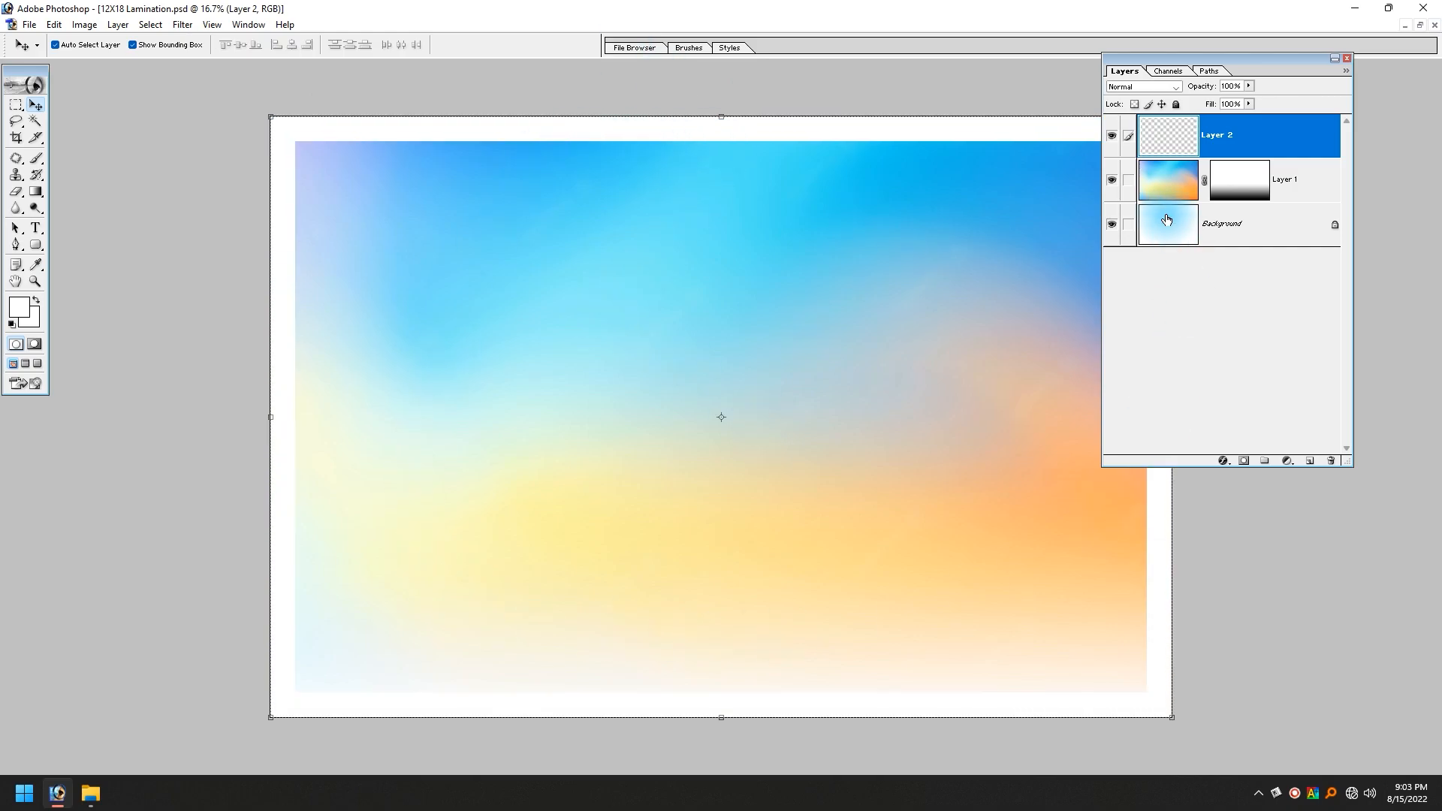
- Add a bright blue Stroke layer style, 20 px wide and positioned outside, to the white border layer
{"action": "double_click", "coordinate": [1280, 132]}
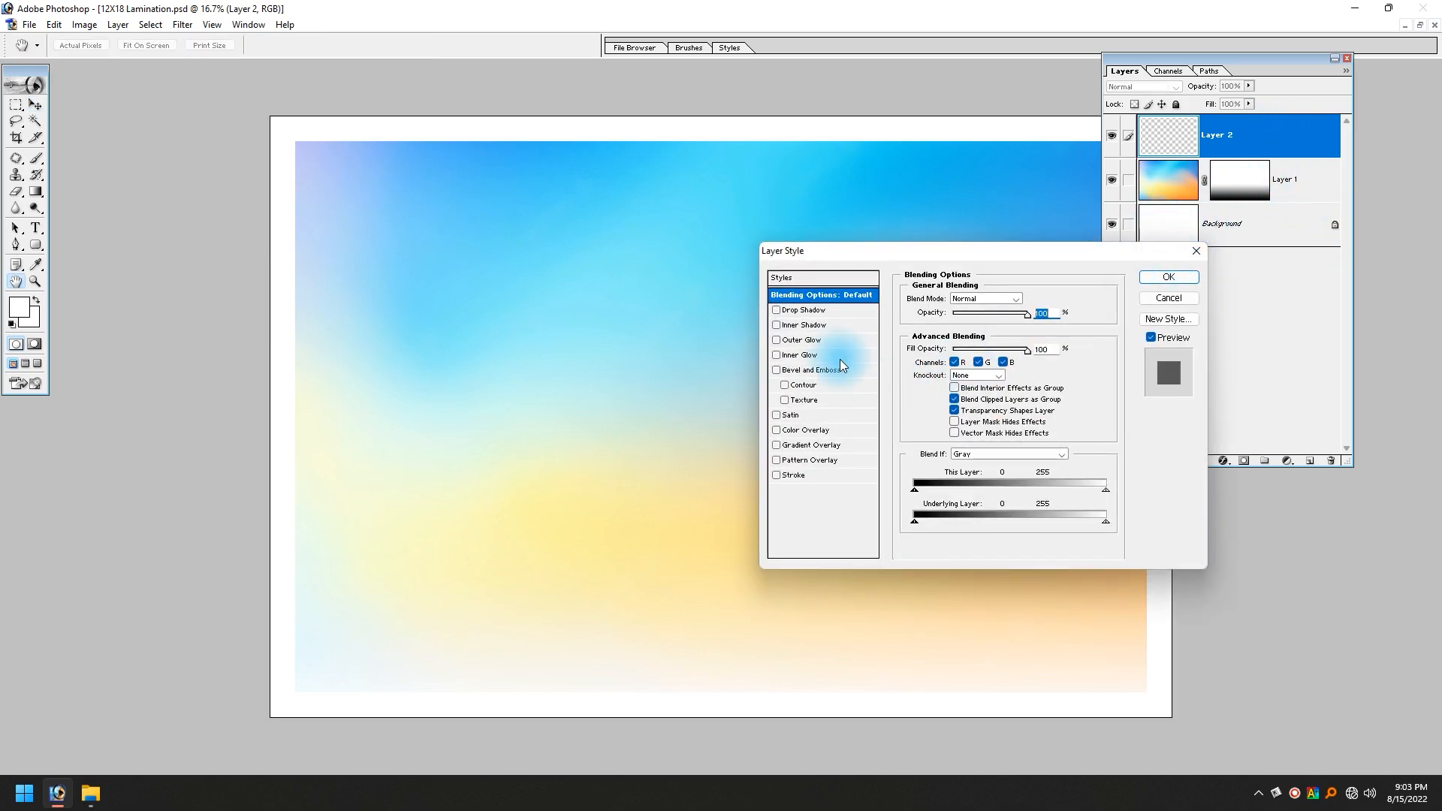
{"action": "left_click", "coordinate": [800, 478]}
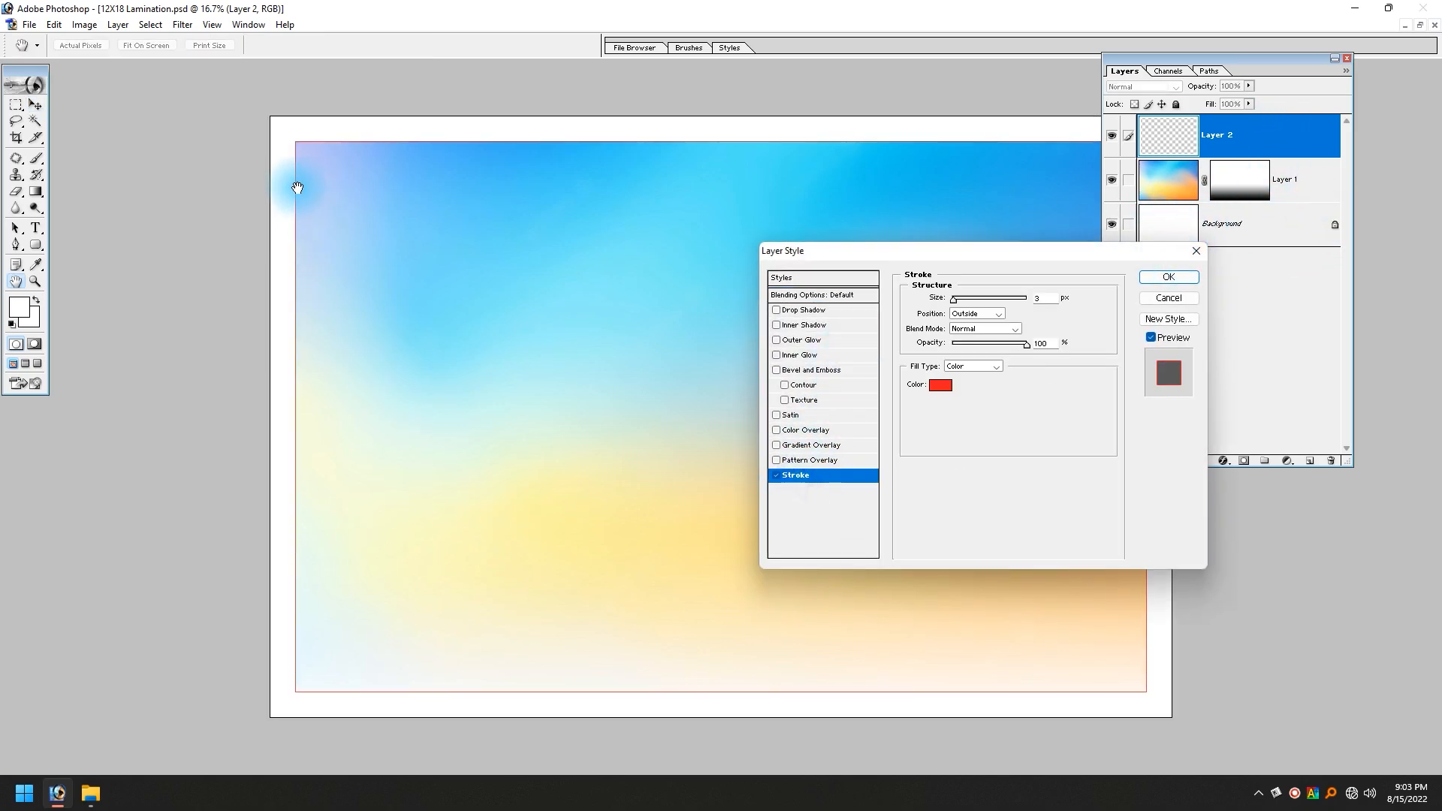
{"action": "left_click", "coordinate": [940, 385]}
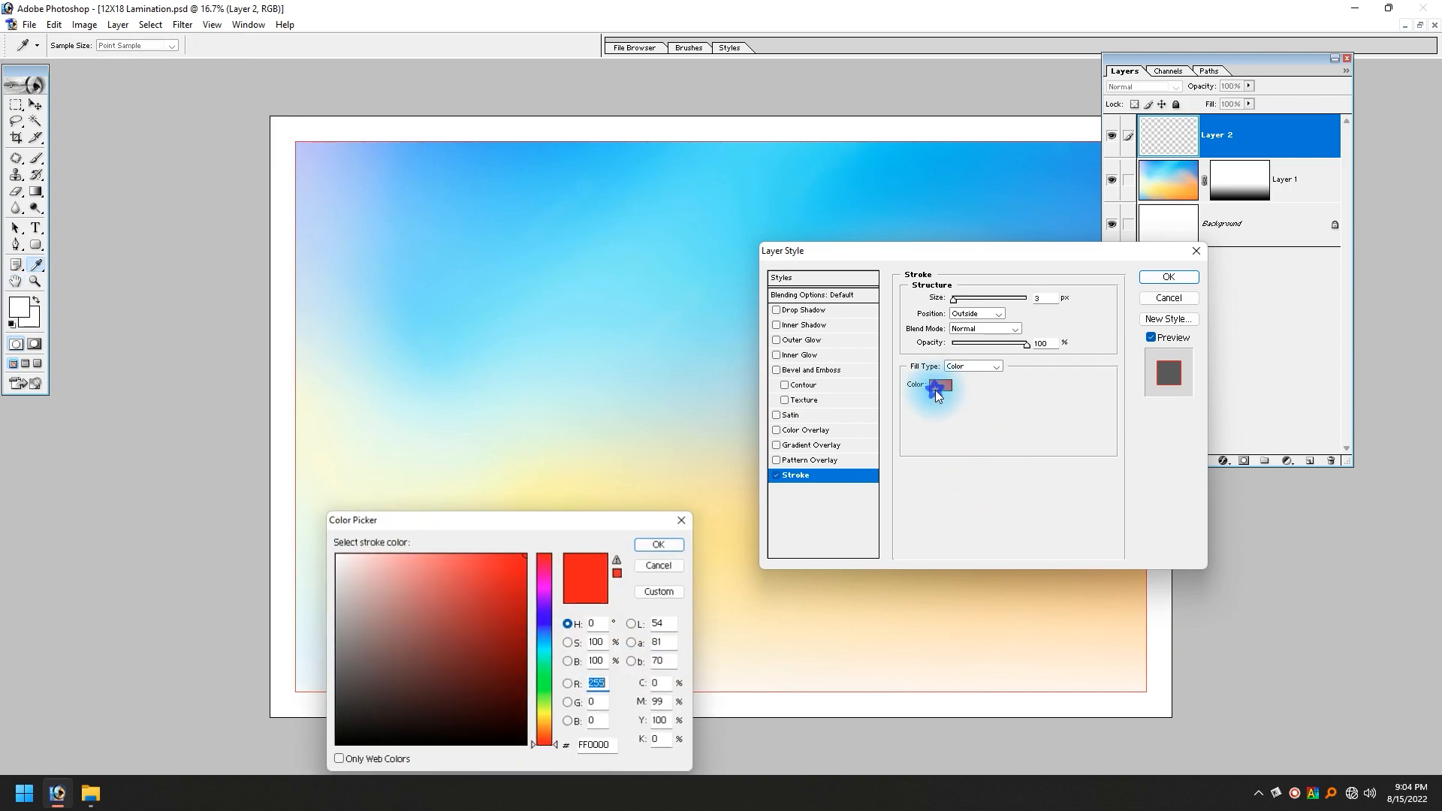
{"action": "left_click", "coordinate": [1049, 178]}
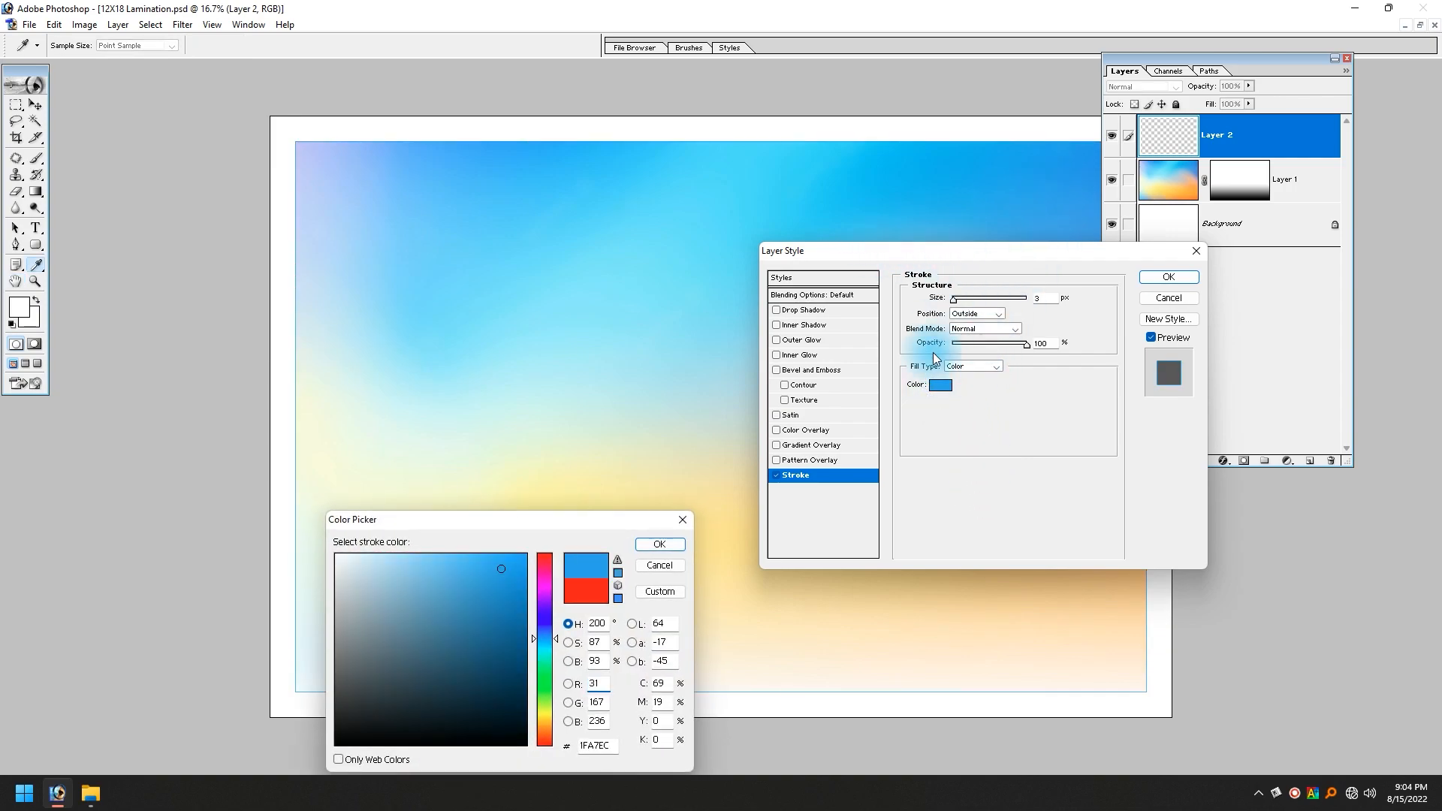
{"action": "left_click_drag", "start_coordinate": [545, 642], "coordinate": [545, 637]}
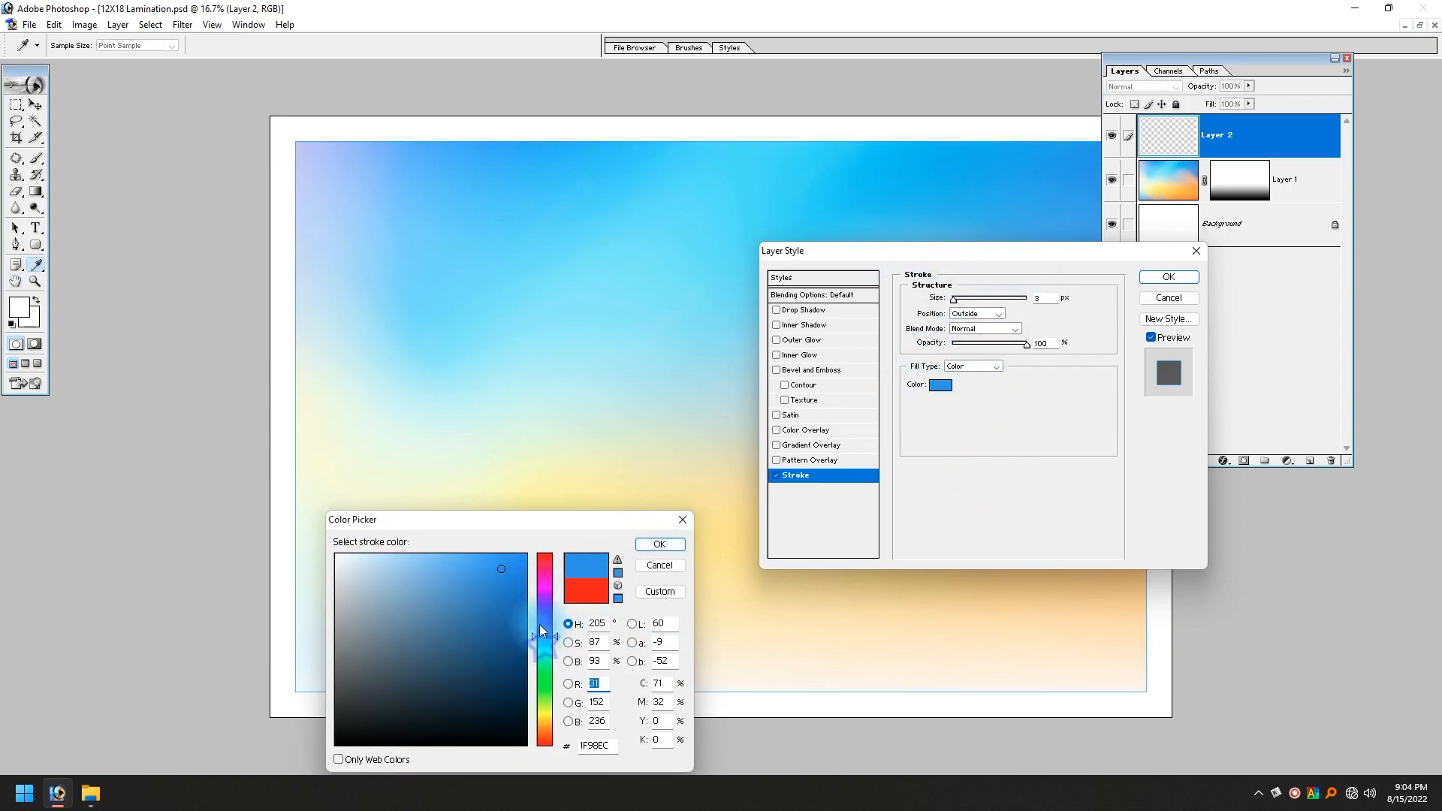
{"action": "left_click", "coordinate": [526, 599]}
{"action": "left_click", "coordinate": [659, 546]}
{"action": "type", "text": "20"}
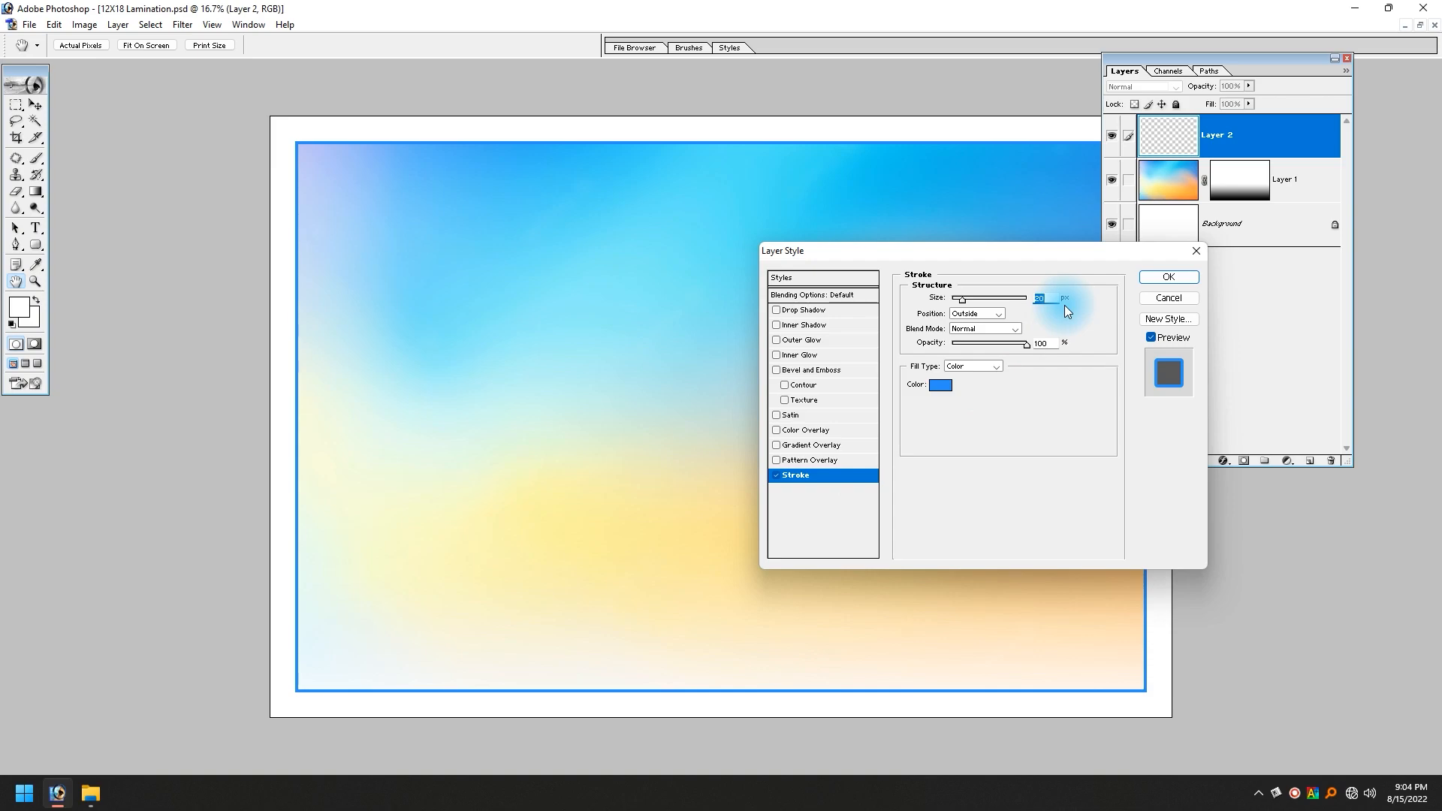
{"action": "key", "text": "Return"}
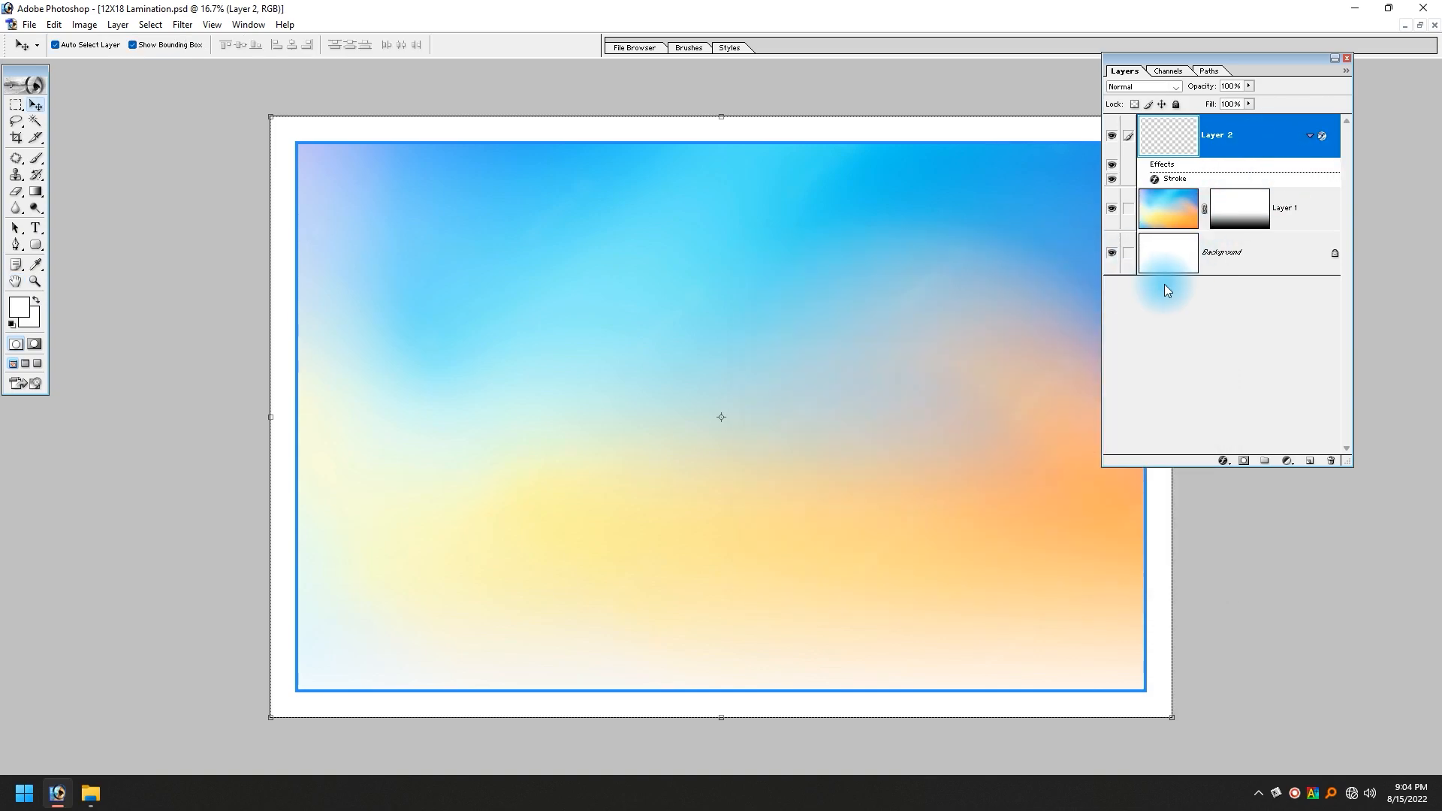
- Switch to File Explorer, open the lens-light PNG in Photoshop and copy its flare into 12X18 Lamination.psd
{"action": "key", "text": "alt+Tab"}
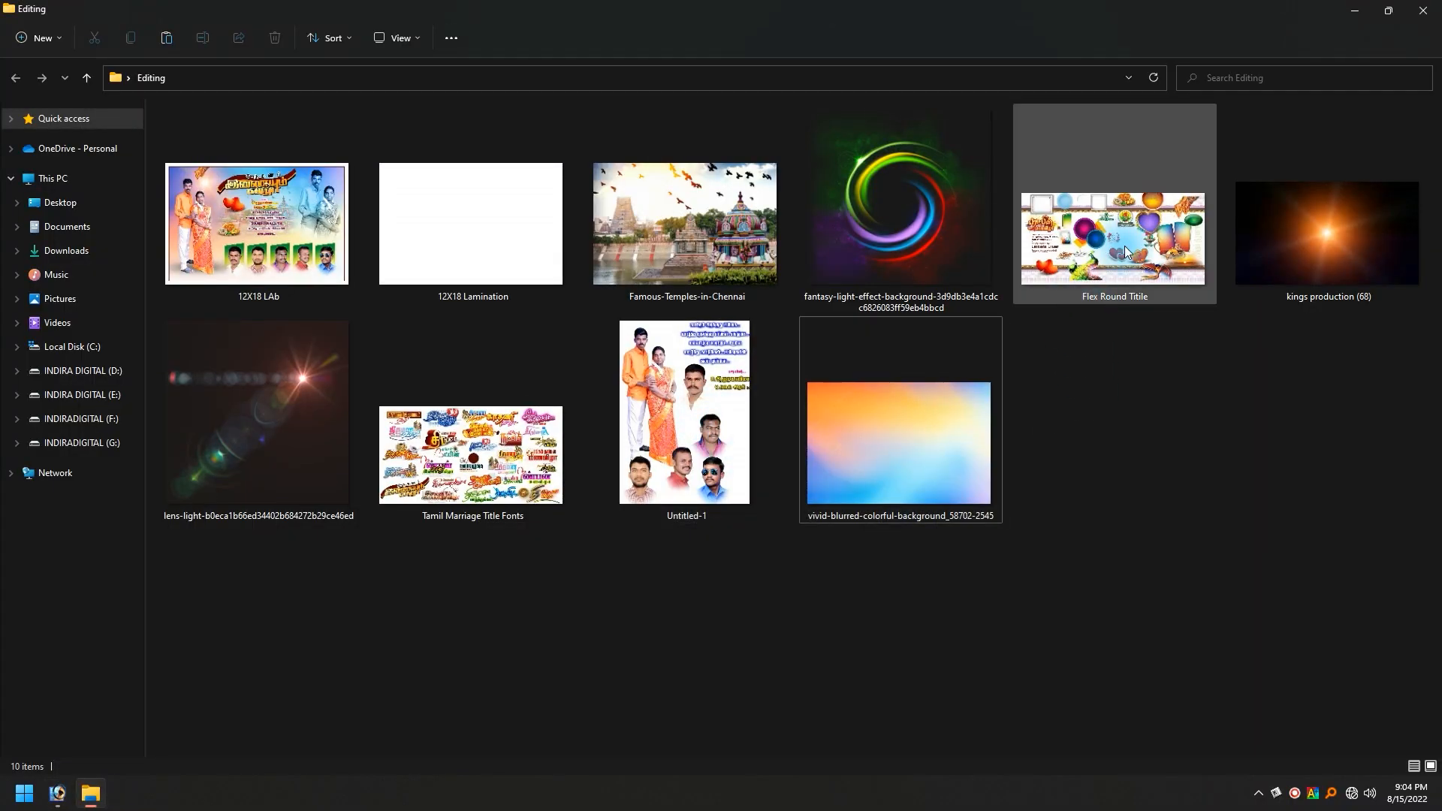
{"action": "left_click", "coordinate": [1340, 273]}
{"action": "left_click", "coordinate": [275, 459]}
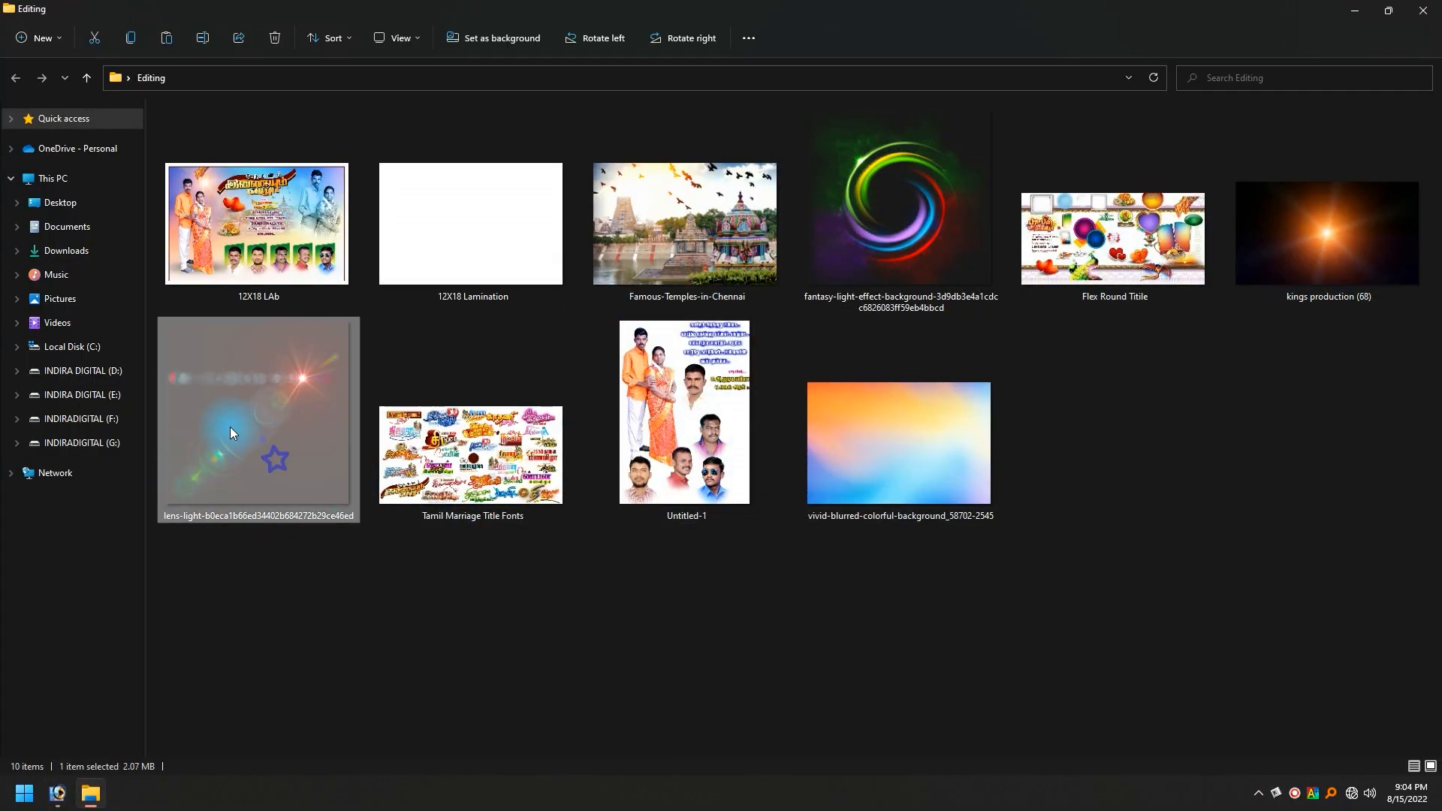
{"action": "left_click_drag", "start_coordinate": [247, 412], "coordinate": [422, 482]}
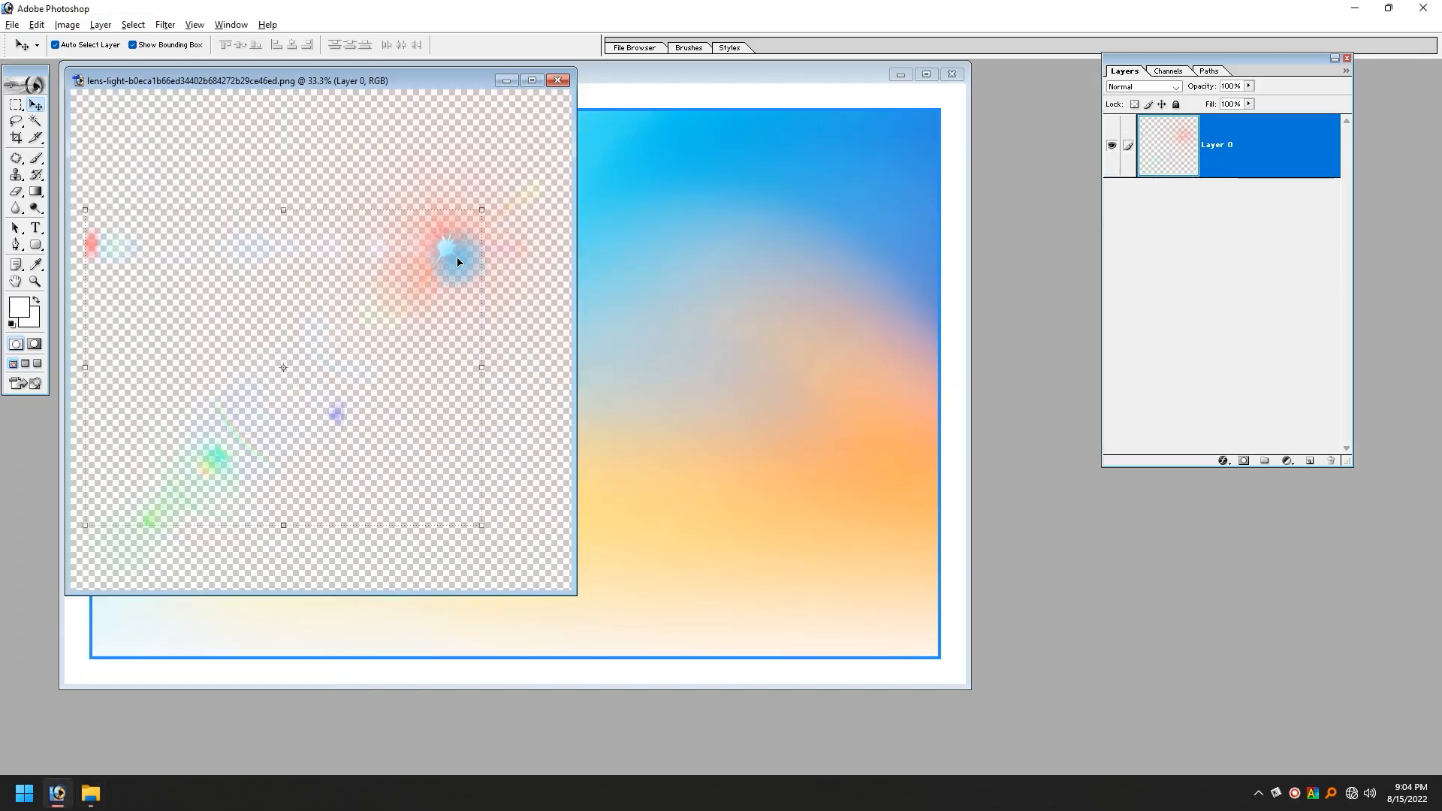
{"action": "left_click_drag", "start_coordinate": [448, 260], "coordinate": [679, 302]}
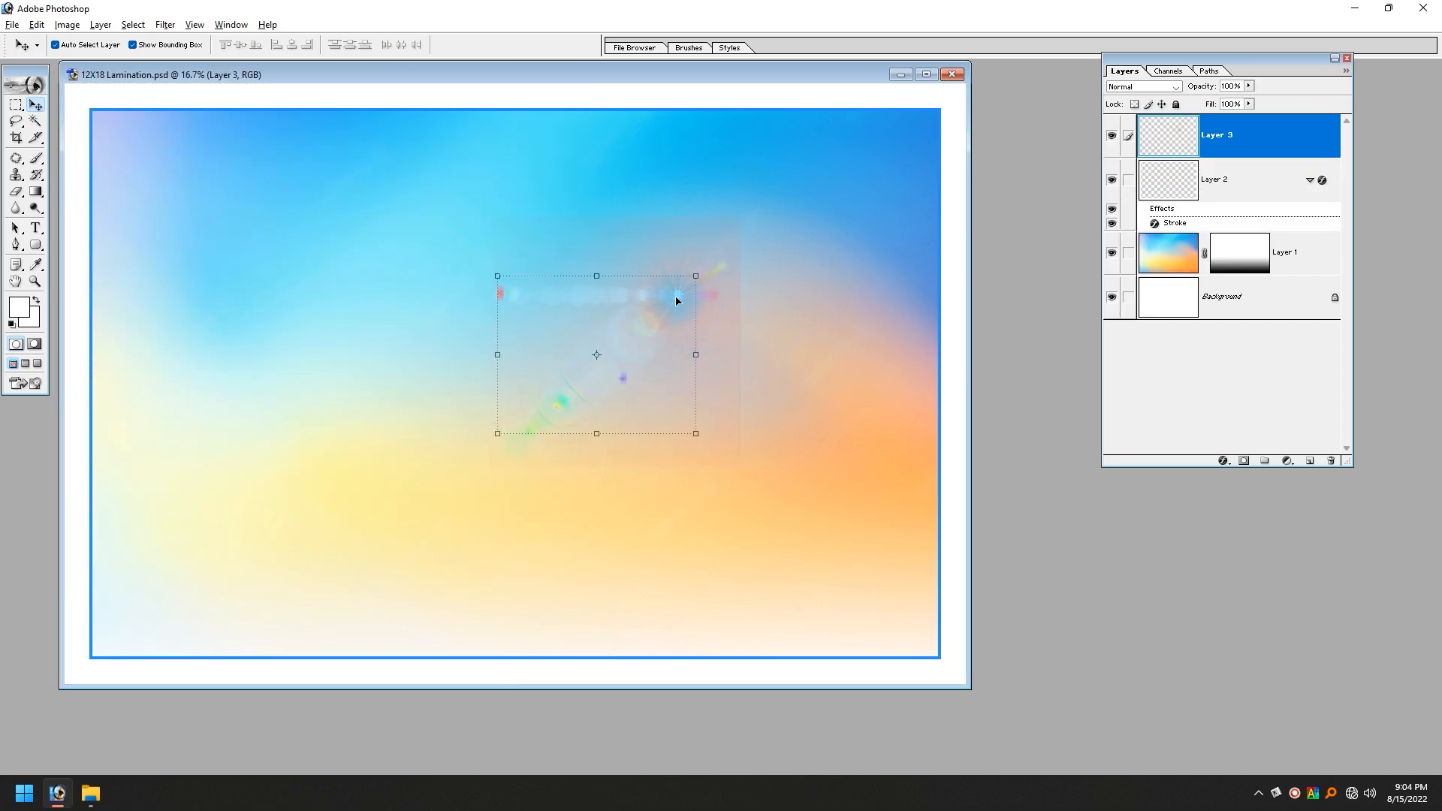
- Flip the lens flare horizontally, move it to the upper-left corner inside the border, enlarge it, and apply the transform
{"action": "key", "text": "ctrl+t"}
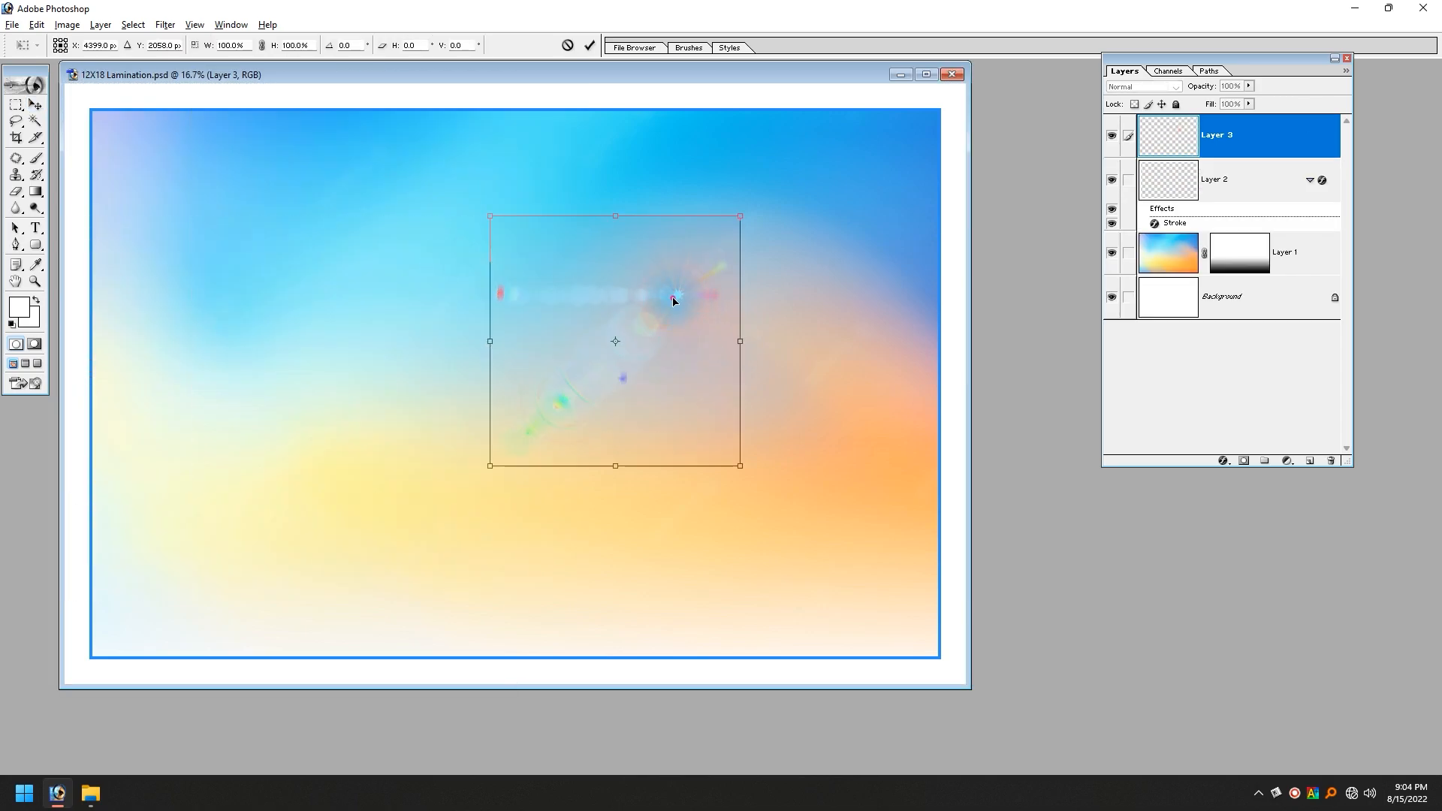
{"action": "right_click", "coordinate": [674, 301]}
{"action": "left_click", "coordinate": [767, 478]}
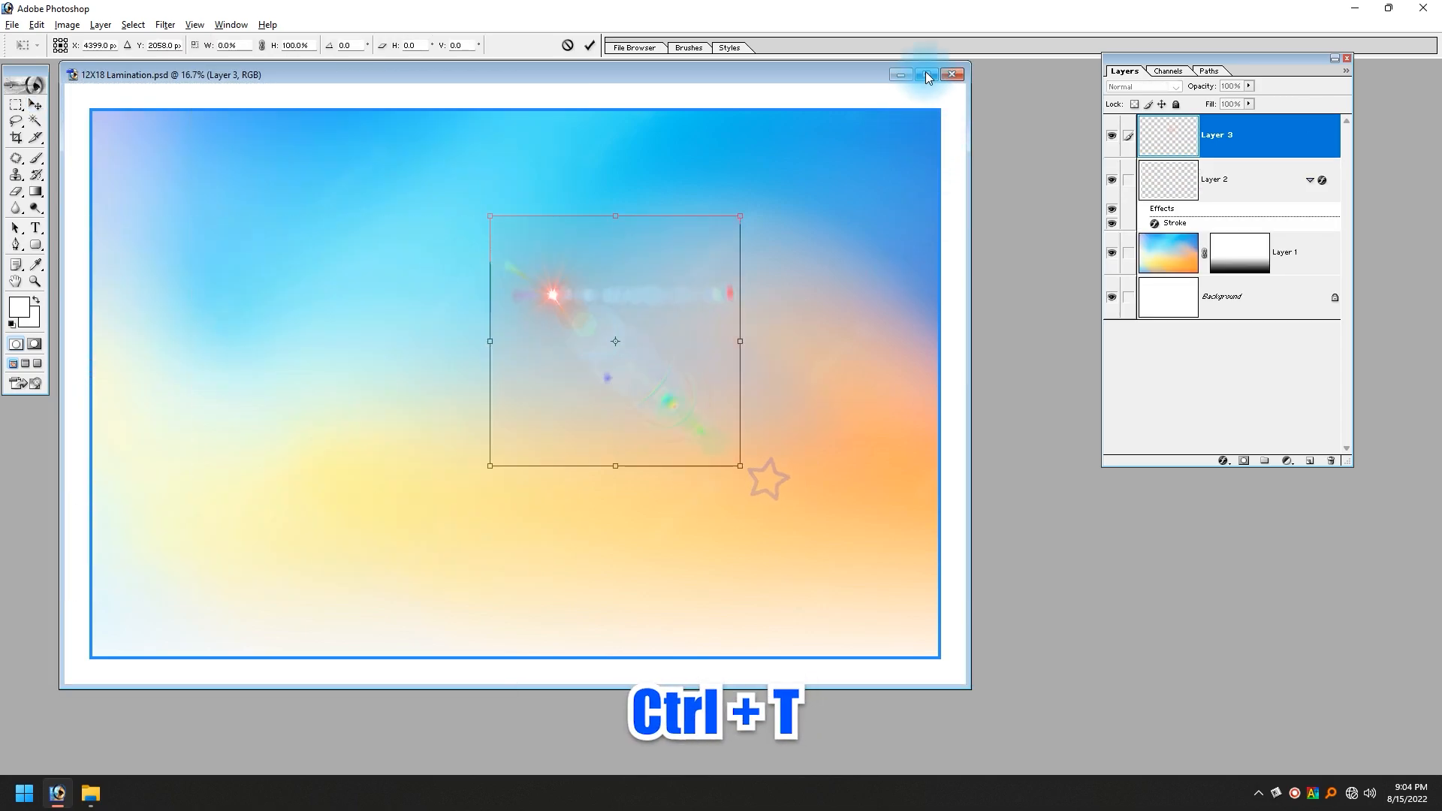
{"action": "left_click", "coordinate": [928, 76]}
{"action": "left_click_drag", "start_coordinate": [721, 392], "coordinate": [380, 240]}
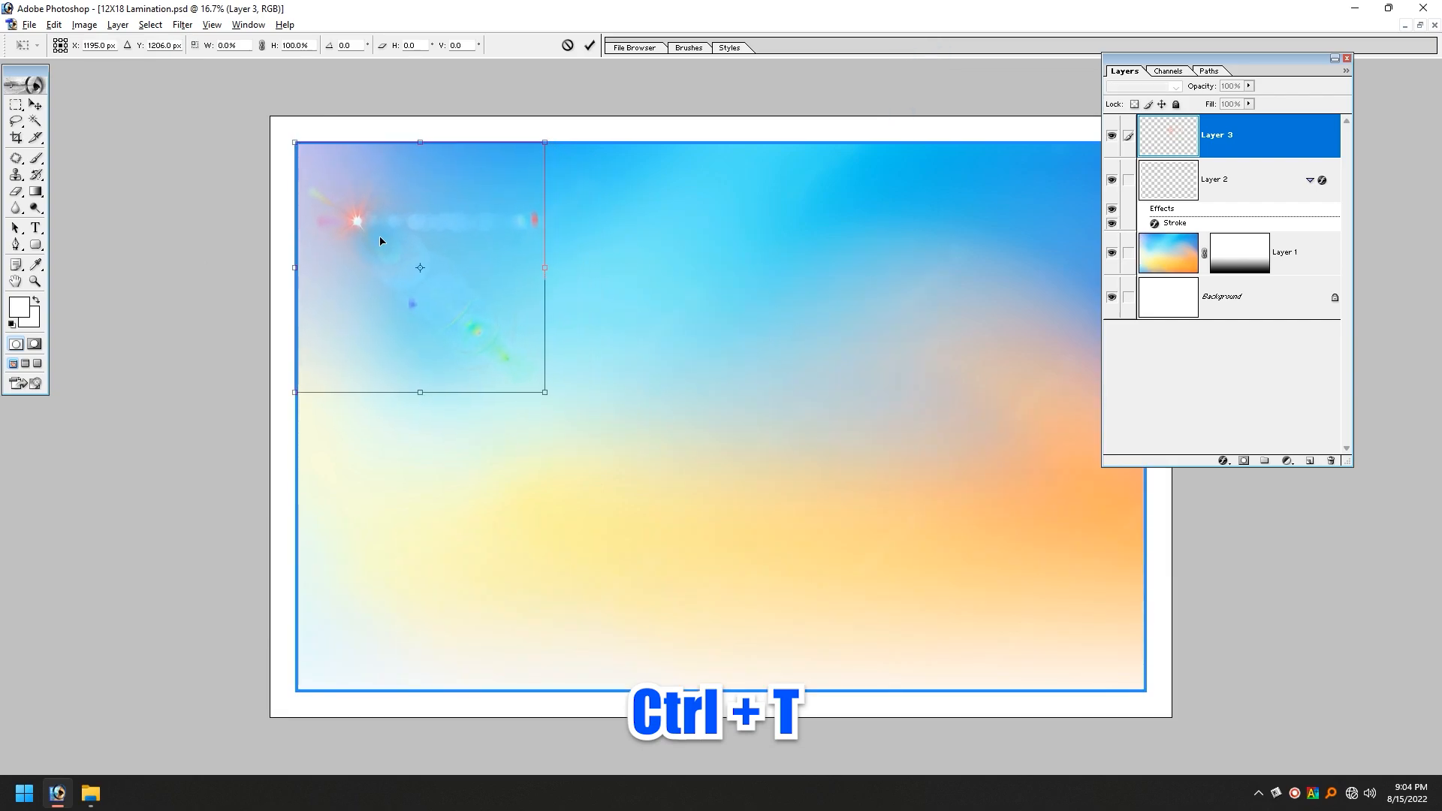
{"action": "left_click_drag", "start_coordinate": [545, 392], "coordinate": [872, 719]}
{"action": "key", "text": "Return"}
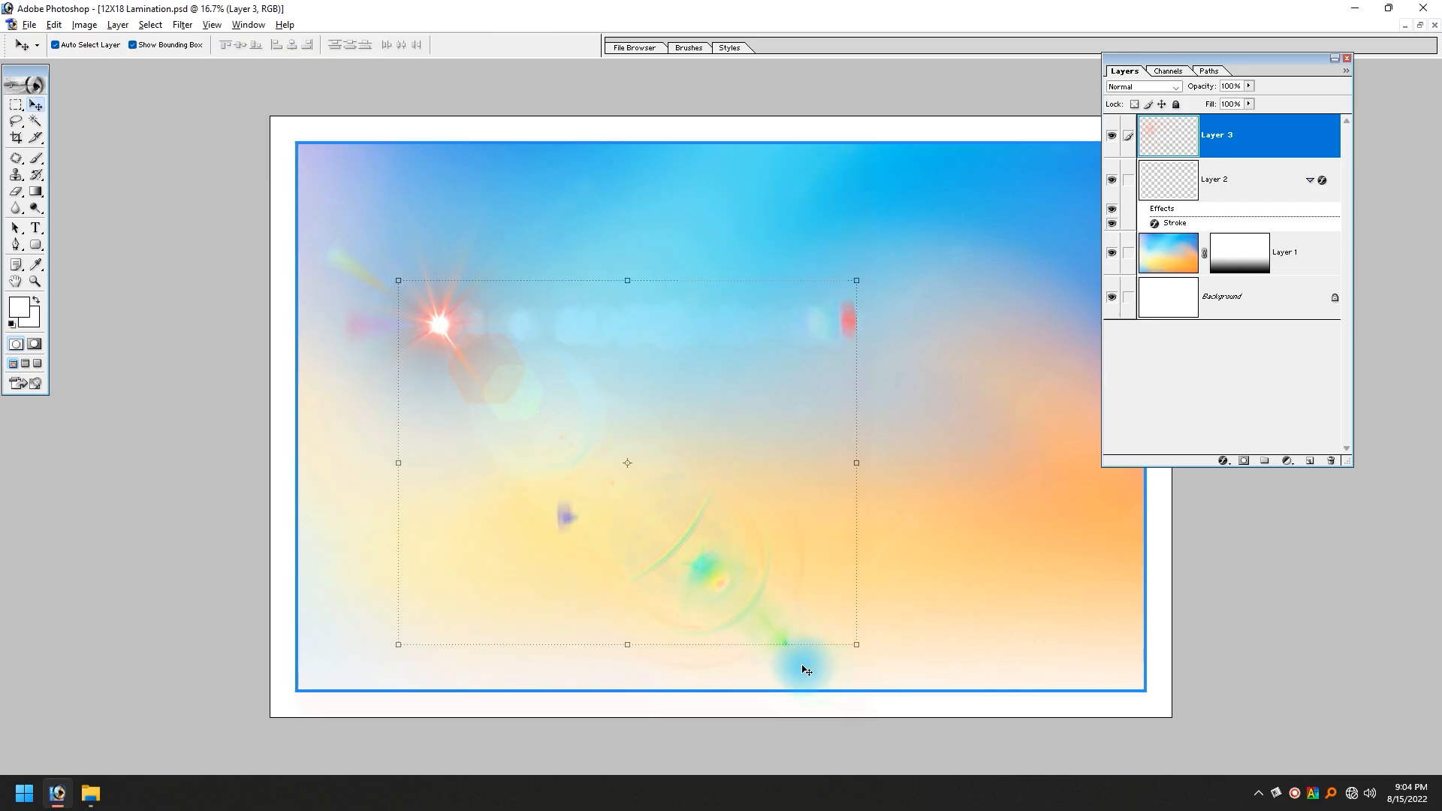
- Erase the outer ends of the lens flare with the soft 2100 px eraser so they fade into the background
{"action": "key", "text": "e"}
{"action": "mouse_move", "coordinate": [955, 513]}
{"action": "left_mouse_down"}
{"action": "mouse_move", "coordinate": [979, 161]}
{"action": "mouse_move", "coordinate": [954, 489]}
{"action": "mouse_move", "coordinate": [1007, 666]}
{"action": "left_mouse_up"}
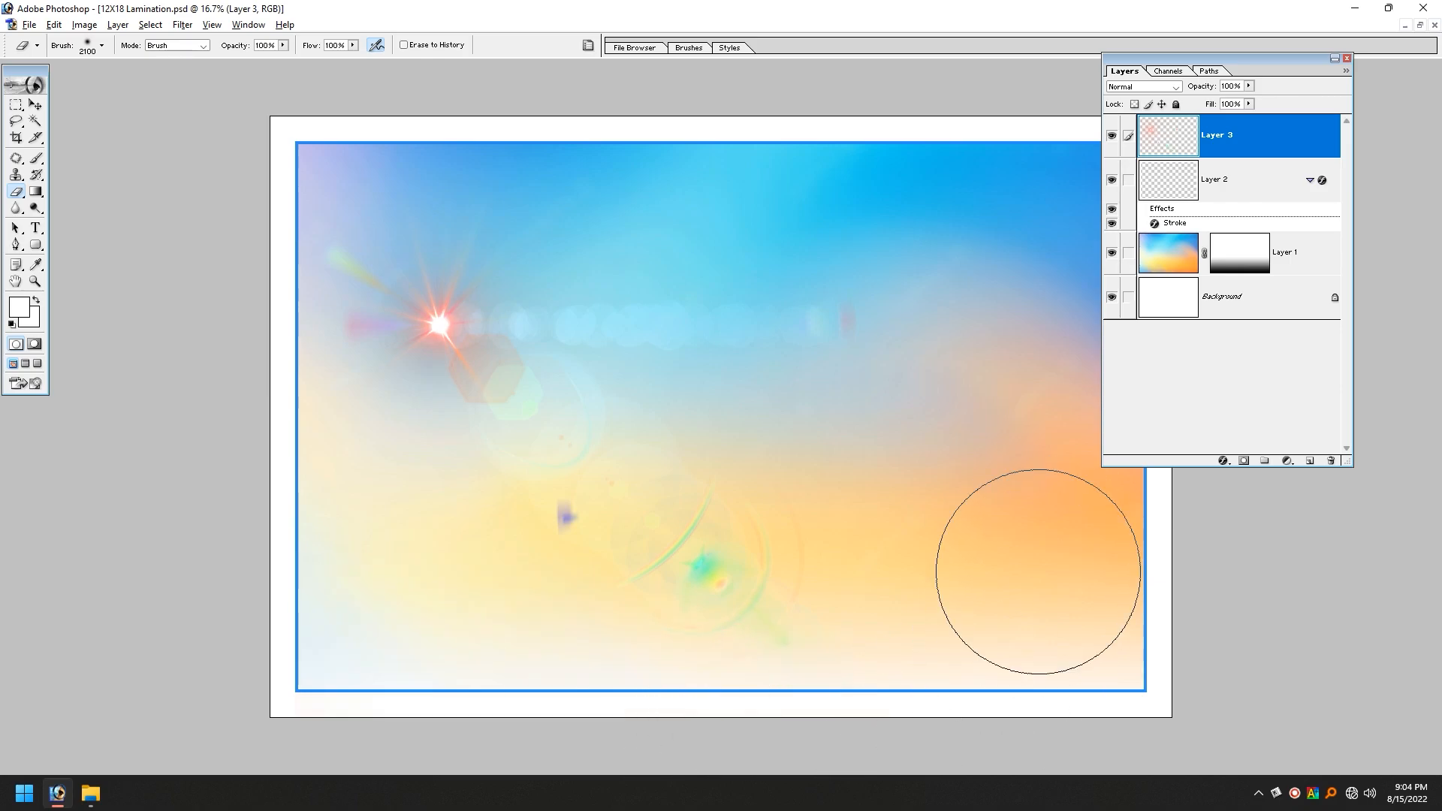
{"action": "key", "text": "v"}
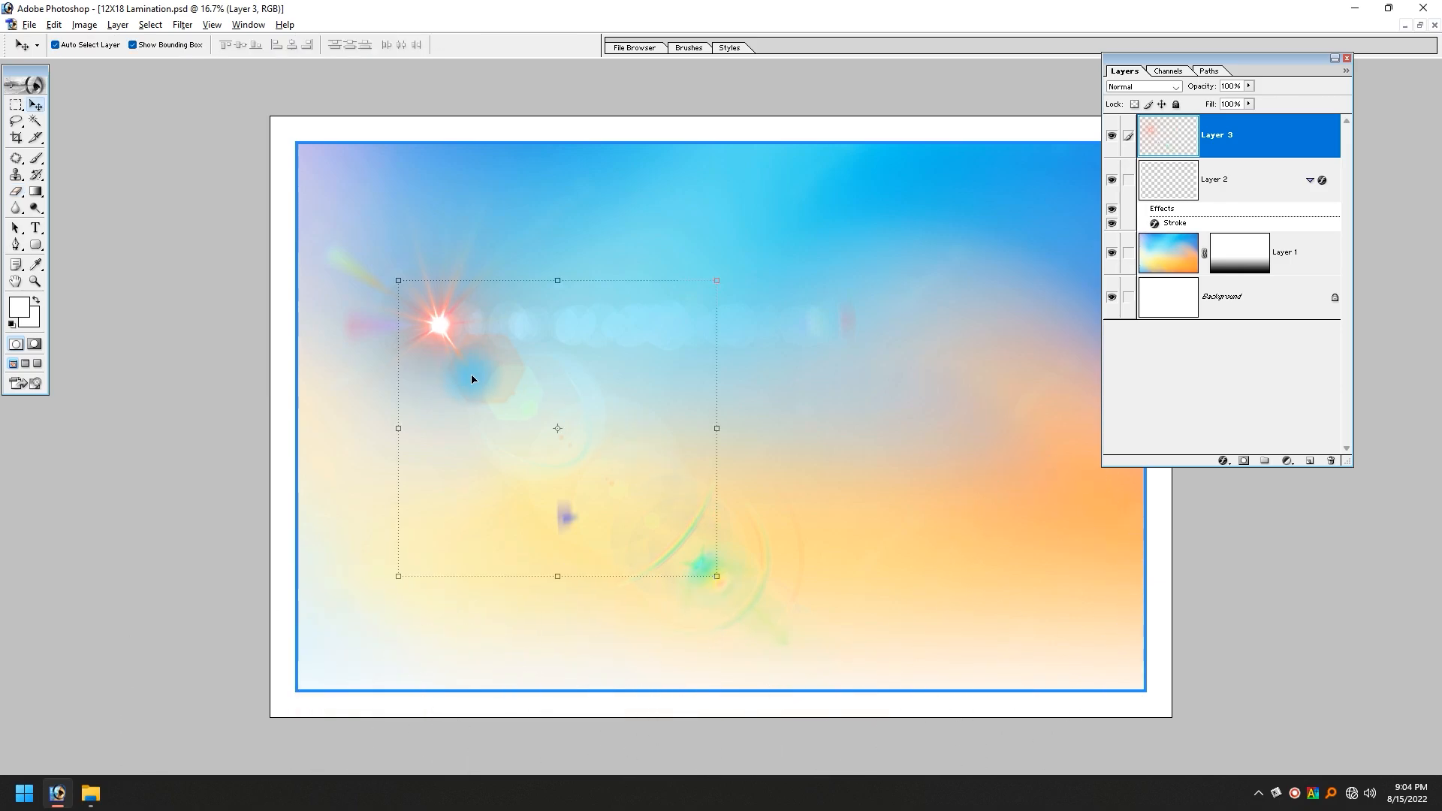
- Apply a Gaussian Blur to the lens flare layer to soften its star and light spots
{"action": "left_click", "coordinate": [182, 25]}
{"action": "mouse_move", "coordinate": [248, 135]}
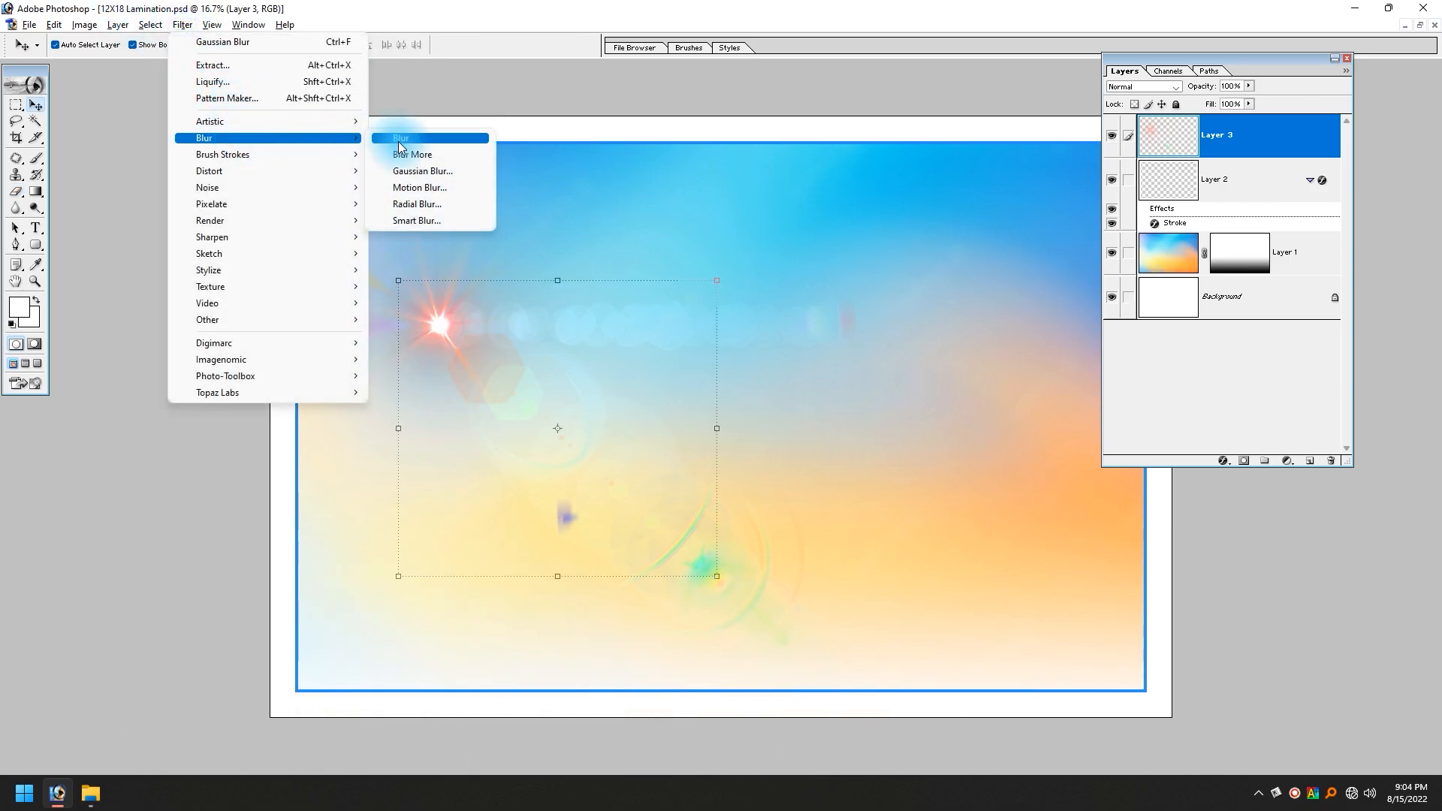
{"action": "left_click", "coordinate": [433, 172]}
{"action": "left_click_drag", "start_coordinate": [684, 506], "coordinate": [694, 506]}
{"action": "left_click", "coordinate": [806, 308]}
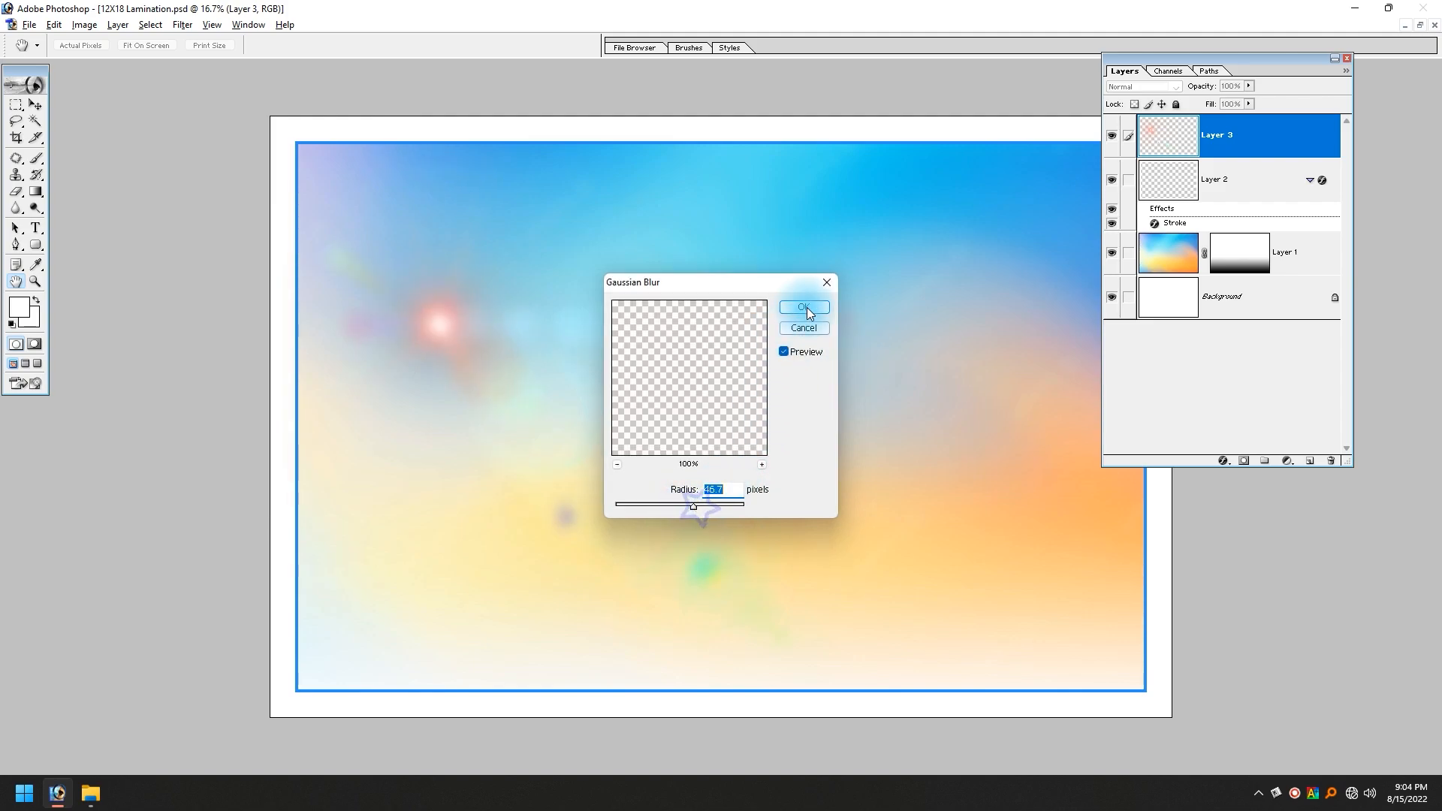
{"action": "key", "text": "v"}
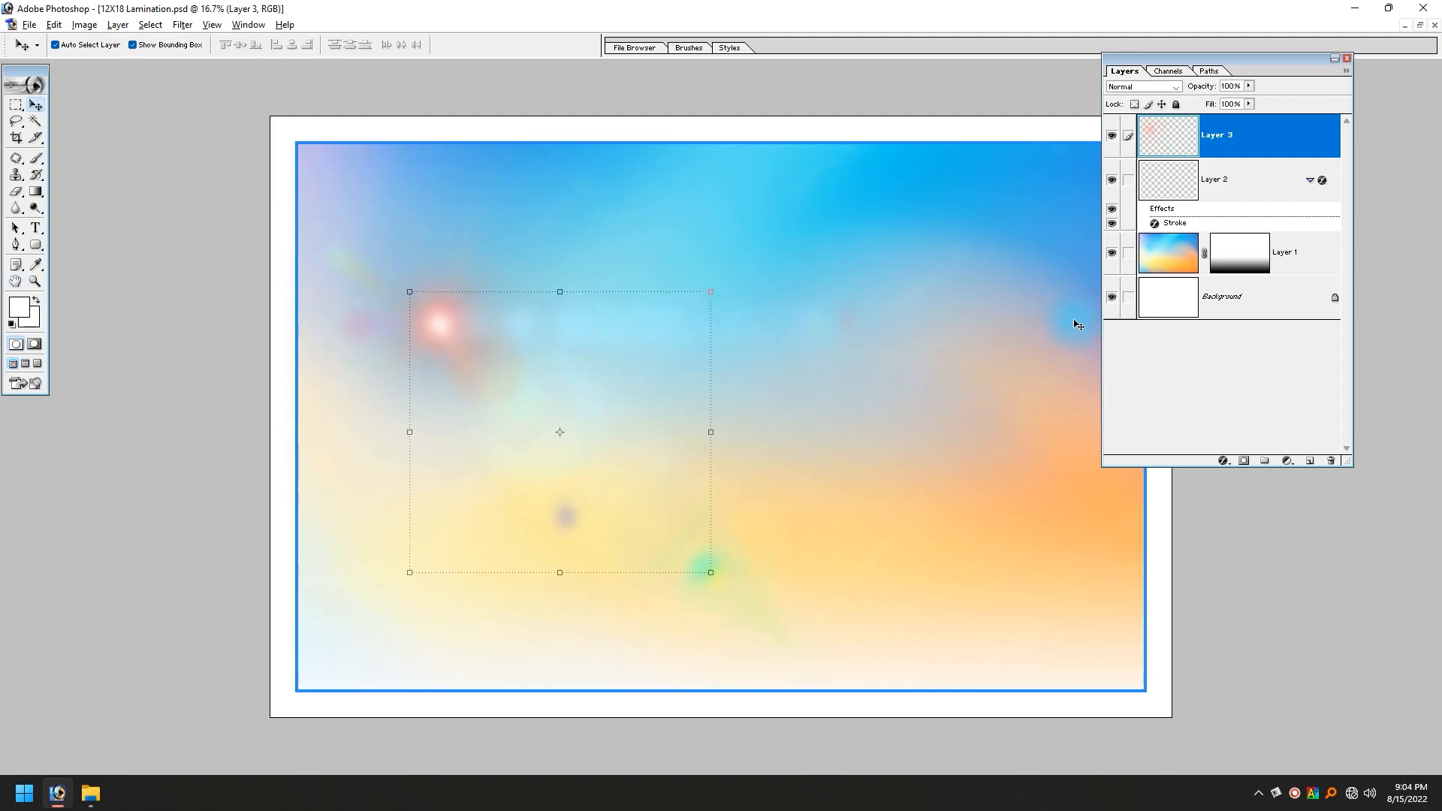
- Set the flare layer's blend mode to Screen, enlarge it to 138.6% and shift it toward the upper-left corner
{"action": "left_click", "coordinate": [1143, 86]}
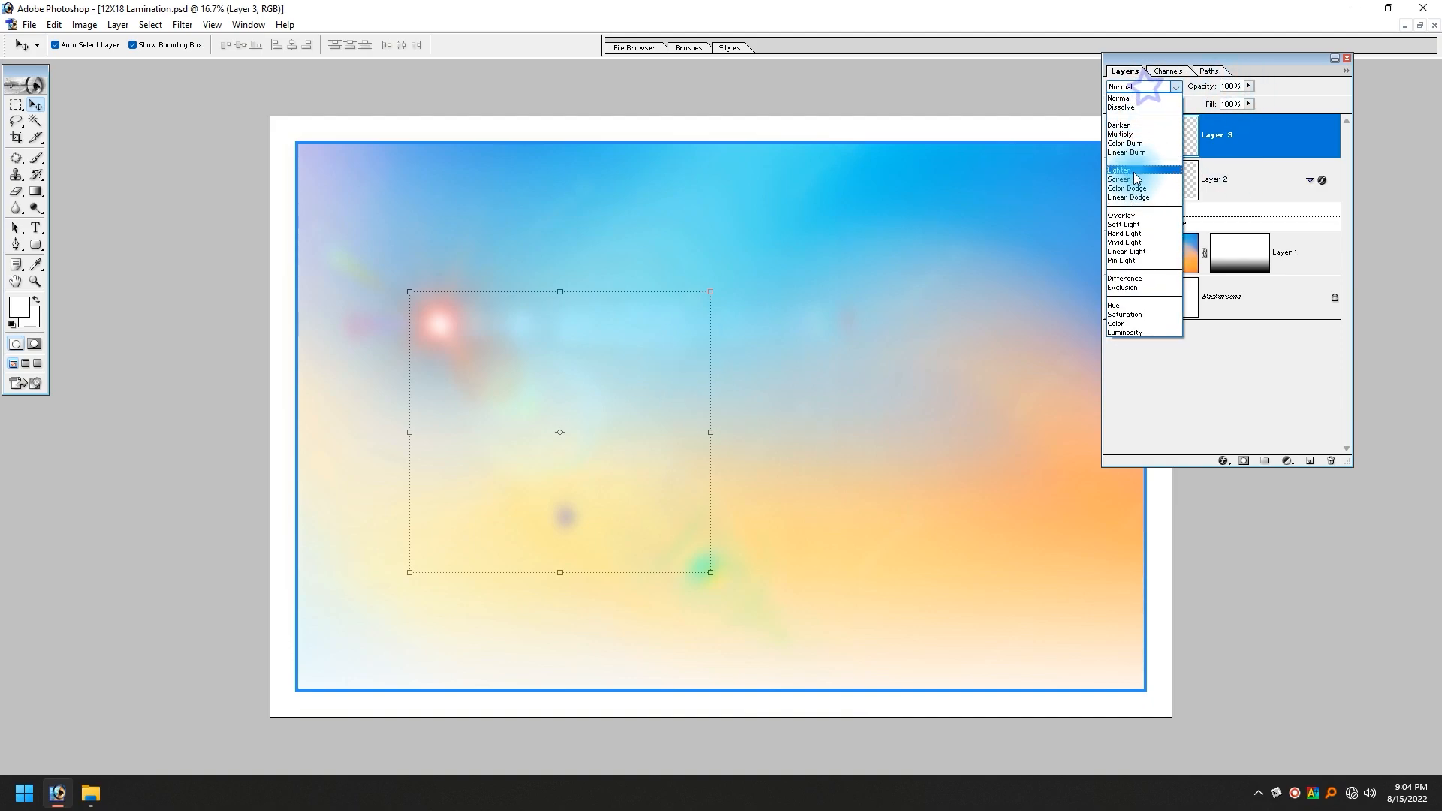
{"action": "left_click", "coordinate": [1136, 179]}
{"action": "left_click_drag", "start_coordinate": [714, 290], "coordinate": [771, 237]}
{"action": "left_click_drag", "start_coordinate": [652, 410], "coordinate": [676, 375]}
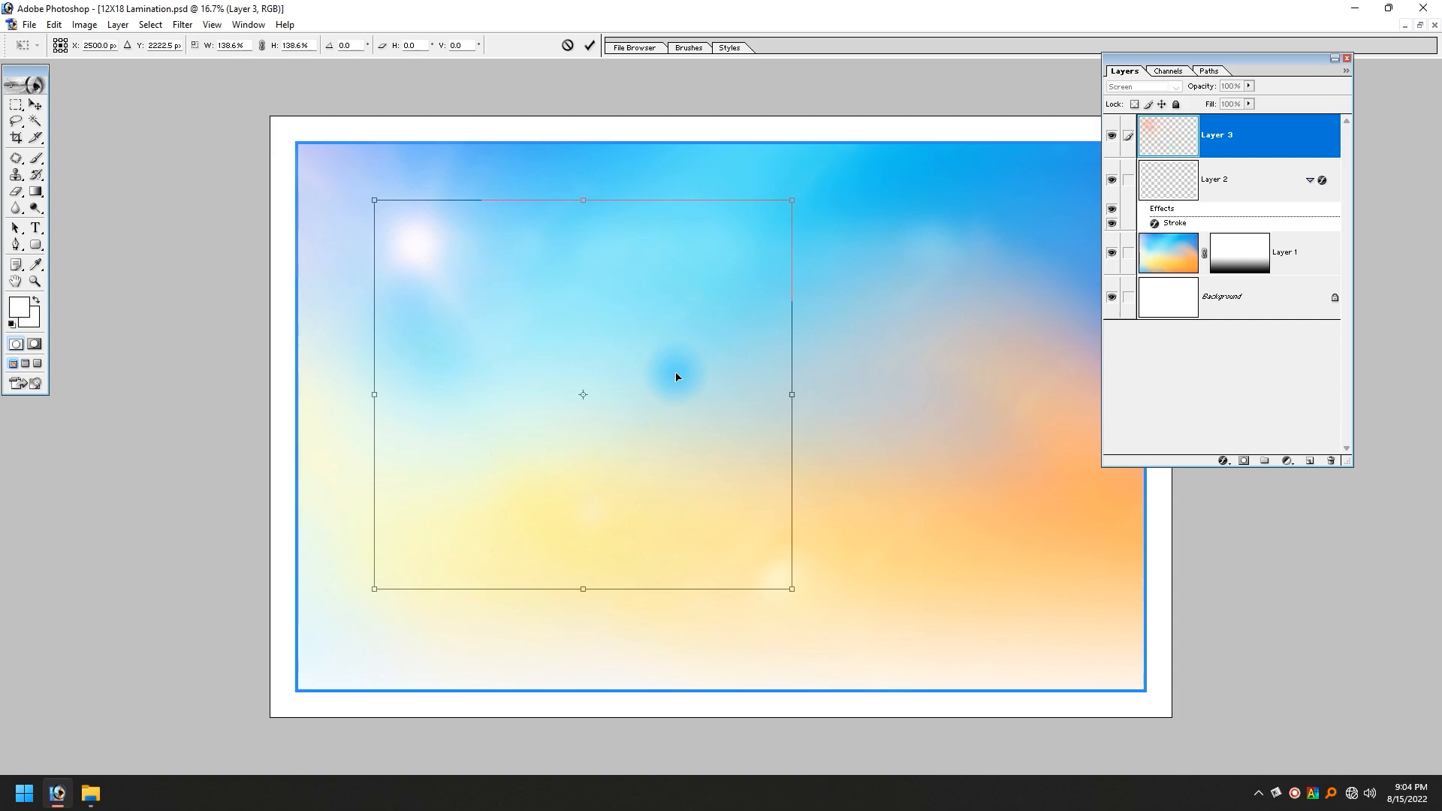
{"action": "key", "text": "Return"}
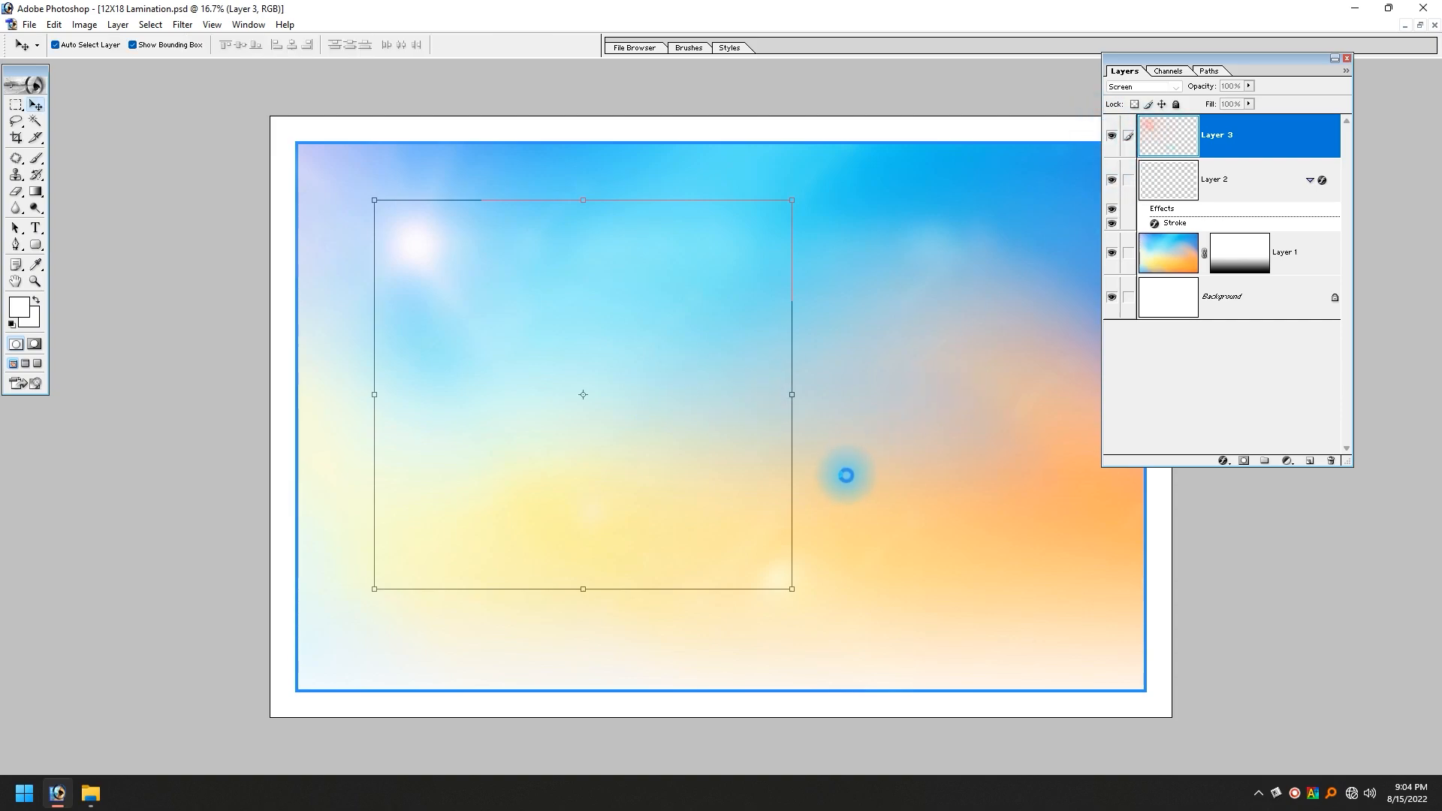
- Try to open Famous-Temples-in-Chennai.webp from the Editing folder directly in Photoshop
{"action": "key", "text": "alt+Tab"}
{"action": "left_click", "coordinate": [666, 565]}
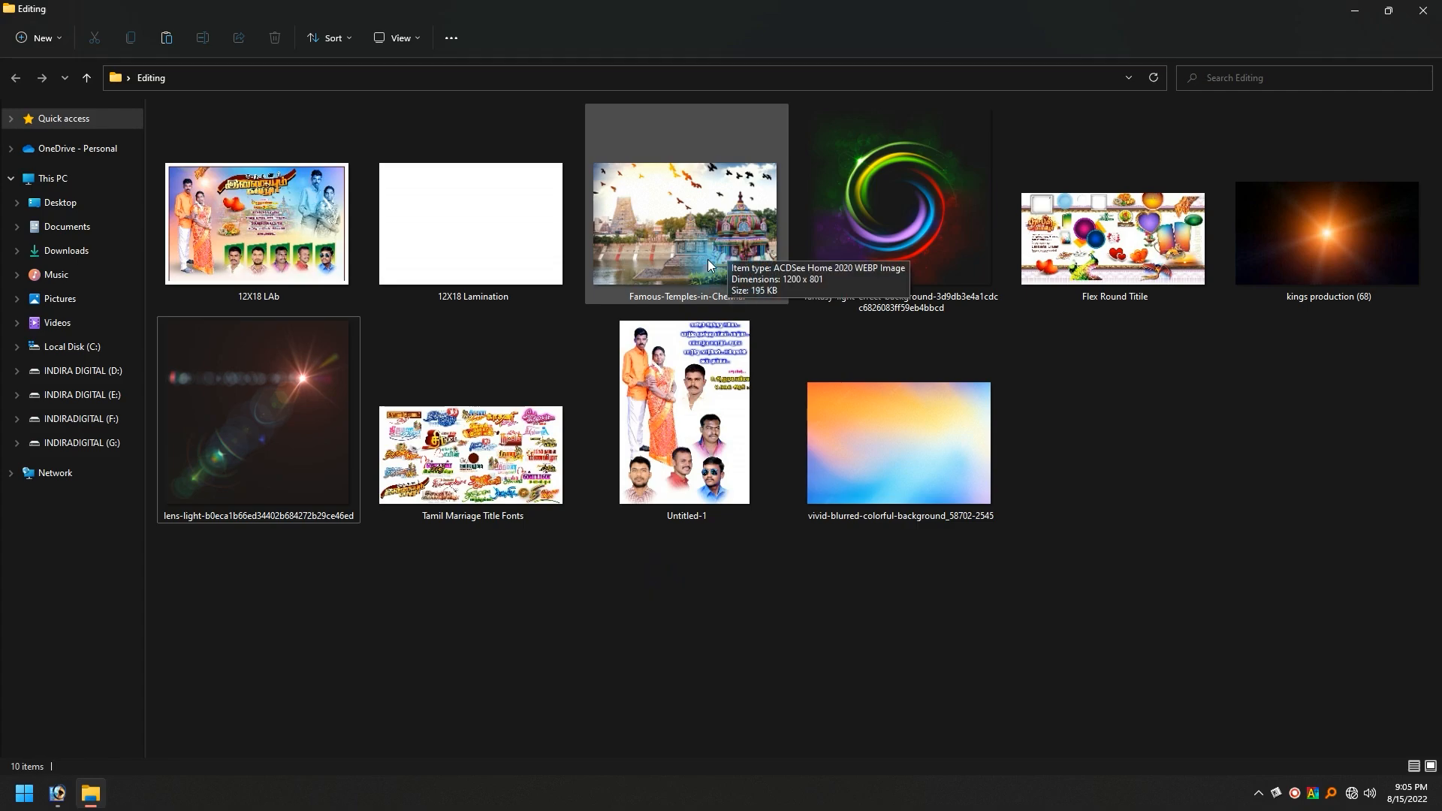
{"action": "key", "text": "alt+Tab"}
{"action": "left_click_drag", "start_coordinate": [718, 222], "coordinate": [721, 319]}
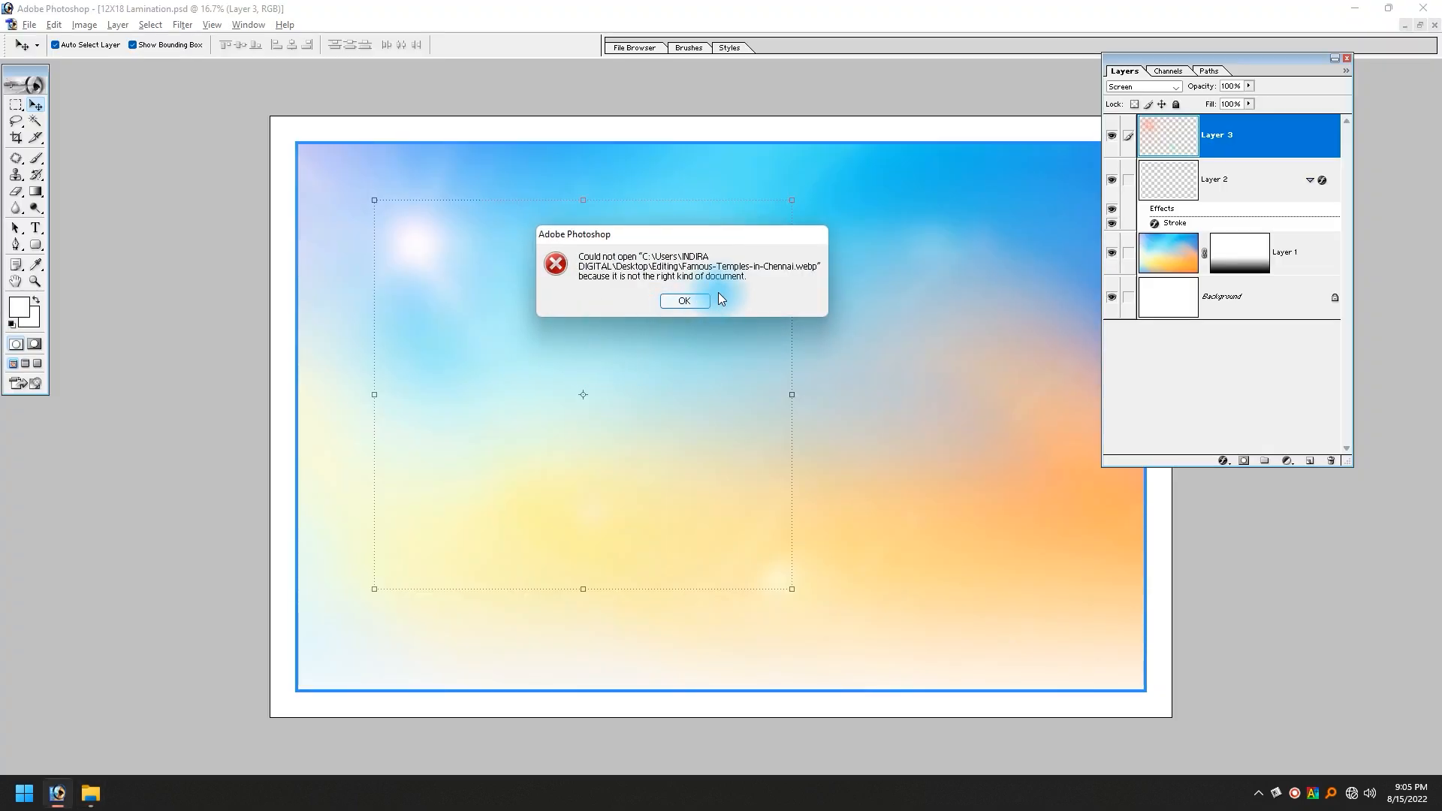
{"action": "left_click", "coordinate": [683, 302]}
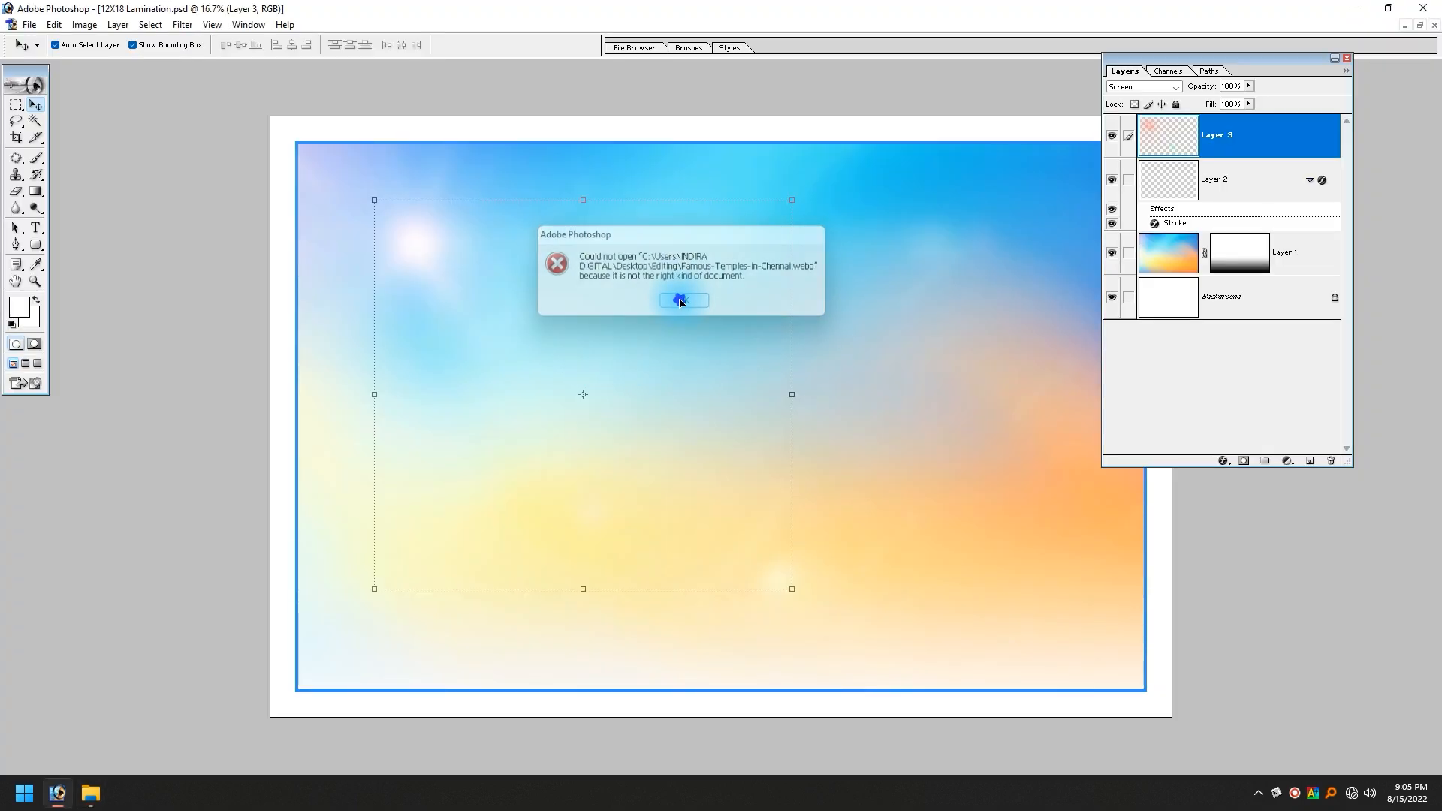
- Open Famous-Temples-in-Chennai in ACDSee, copy the image, close the viewer and paste it into 12X18 Lamination.psd
{"action": "key", "text": "alt+Tab"}
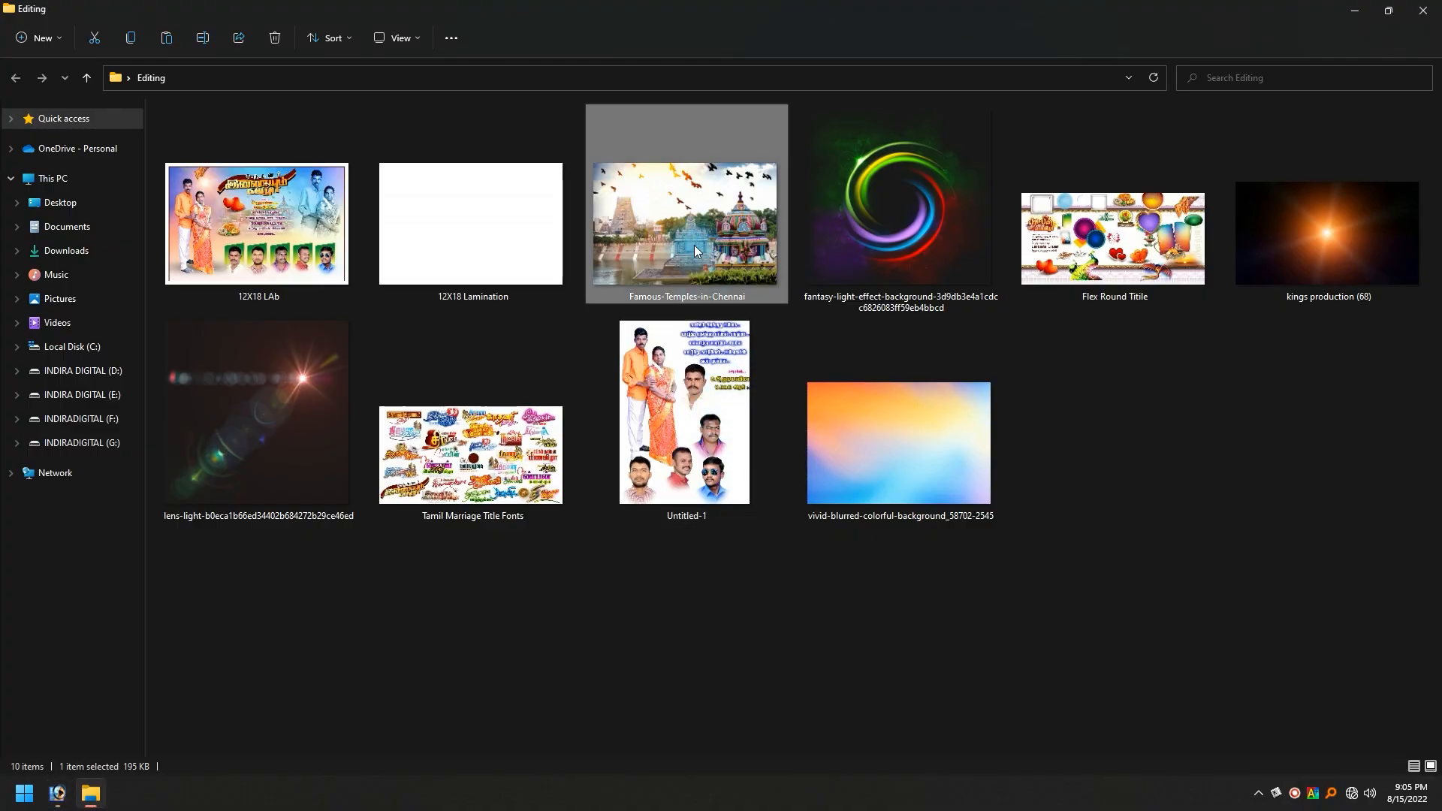
{"action": "double_click", "coordinate": [685, 237]}
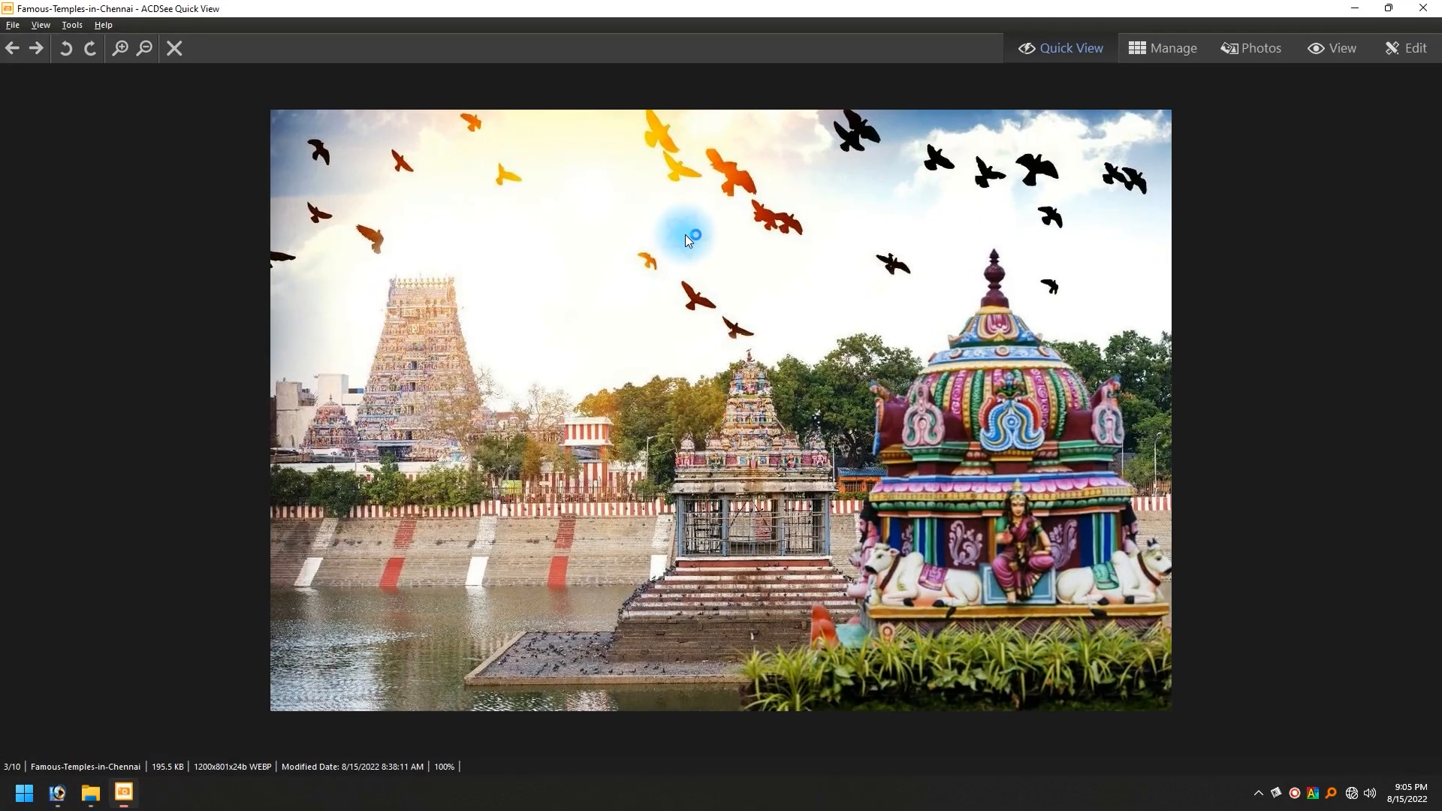
{"action": "left_click", "coordinate": [1423, 7]}
{"action": "key", "text": "alt+Tab"}
{"action": "key", "text": "ctrl+v"}
- Enlarge the pasted temple picture around its center to fill most of the canvas and apply the transform
{"action": "key", "text": "ctrl+t"}
{"action": "left_click_drag", "start_coordinate": [796, 367], "coordinate": [1043, 258]}
{"action": "key", "text": "Return"}
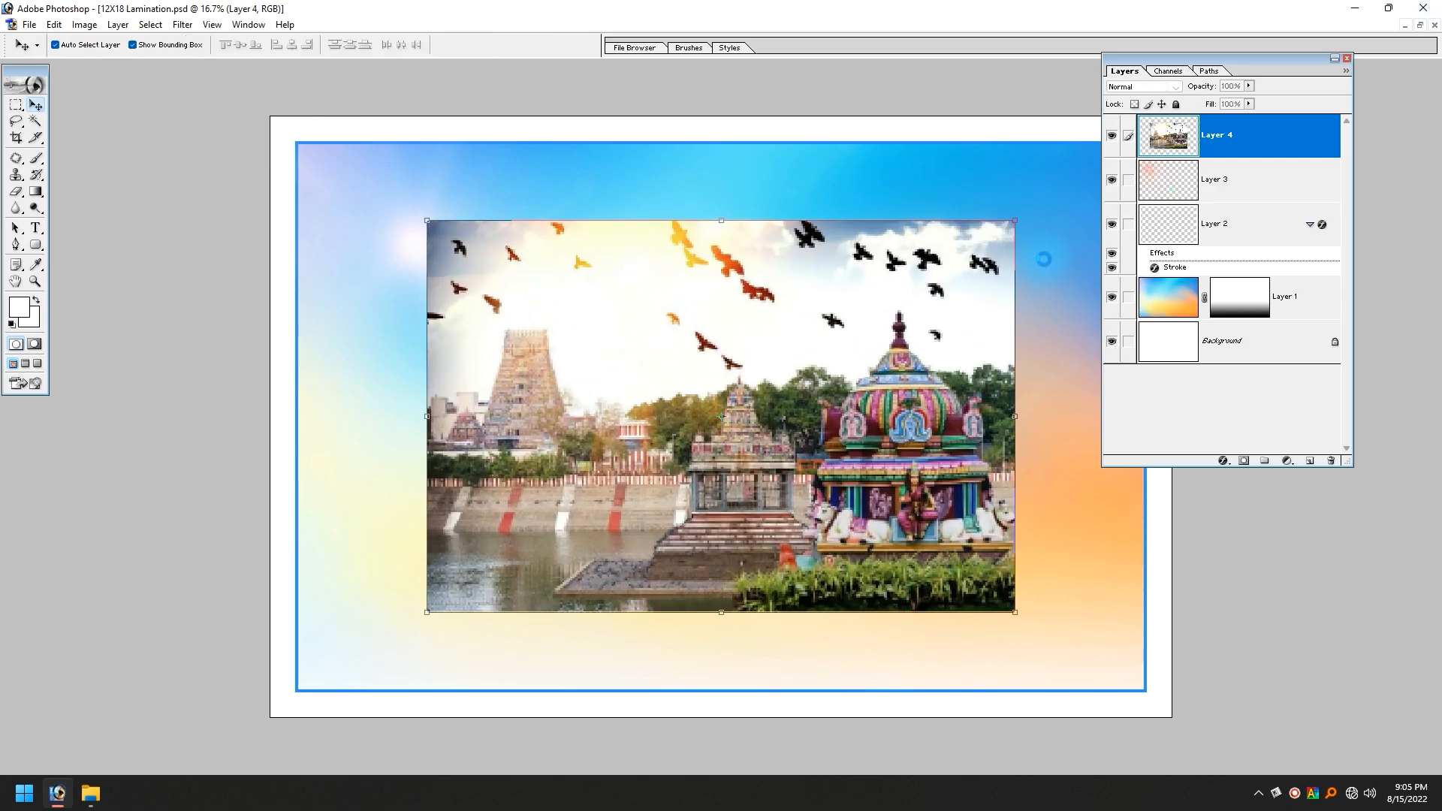
- Fade all four edges of the temple picture into the background with the soft 2100 px eraser
{"action": "key", "text": "e"}
{"action": "mouse_move", "coordinate": [1056, 647]}
{"action": "left_mouse_down"}
{"action": "mouse_move", "coordinate": [585, 657]}
{"action": "mouse_move", "coordinate": [273, 634]}
{"action": "mouse_move", "coordinate": [378, 670]}
{"action": "mouse_move", "coordinate": [413, 103]}
{"action": "left_mouse_up"}
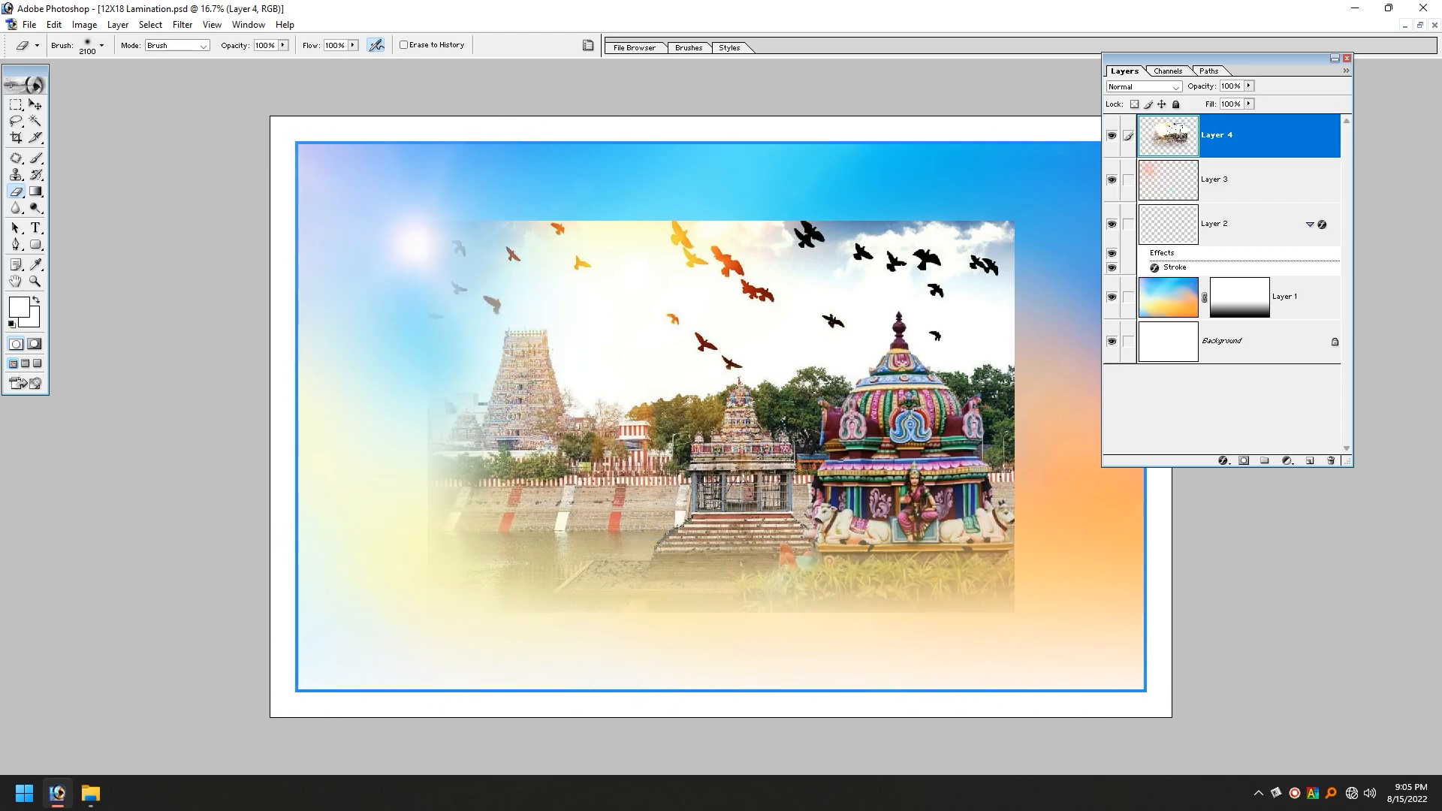
{"action": "left_click_drag", "start_coordinate": [451, 196], "coordinate": [1112, 225]}
{"action": "left_click_drag", "start_coordinate": [1102, 561], "coordinate": [1127, 682]}
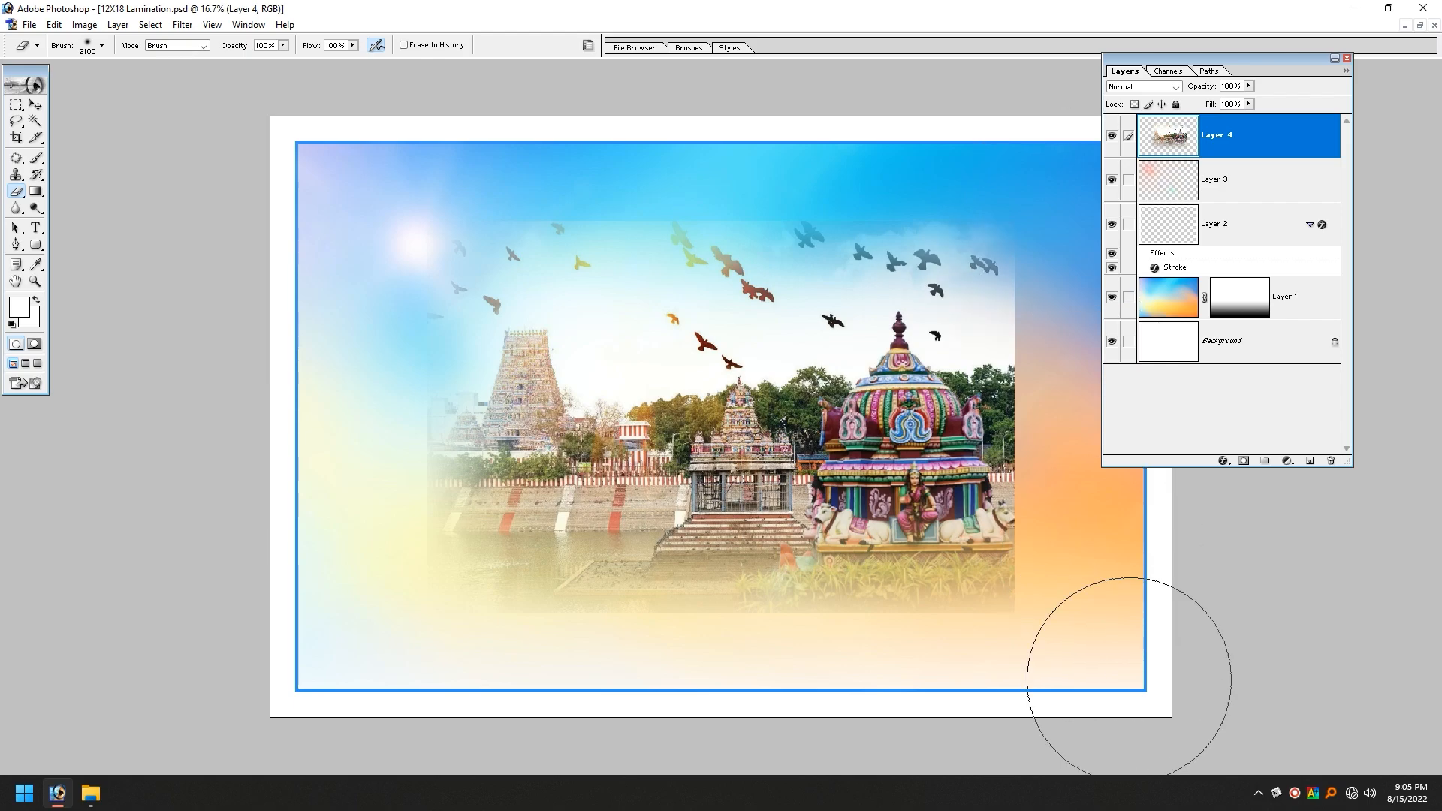
{"action": "left_click", "coordinate": [201, 655], "text": "shift"}
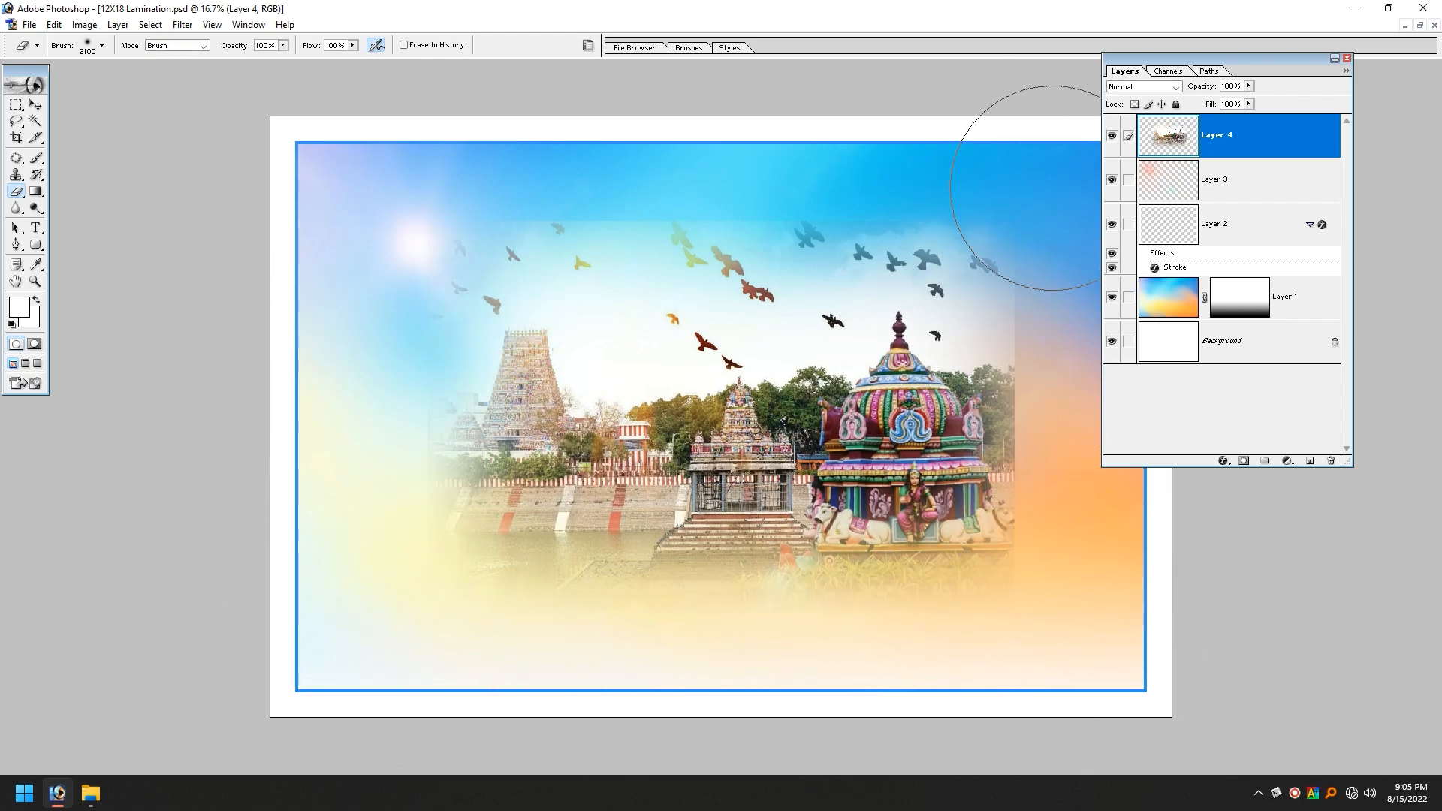
{"action": "left_click", "coordinate": [1117, 603], "text": "shift"}
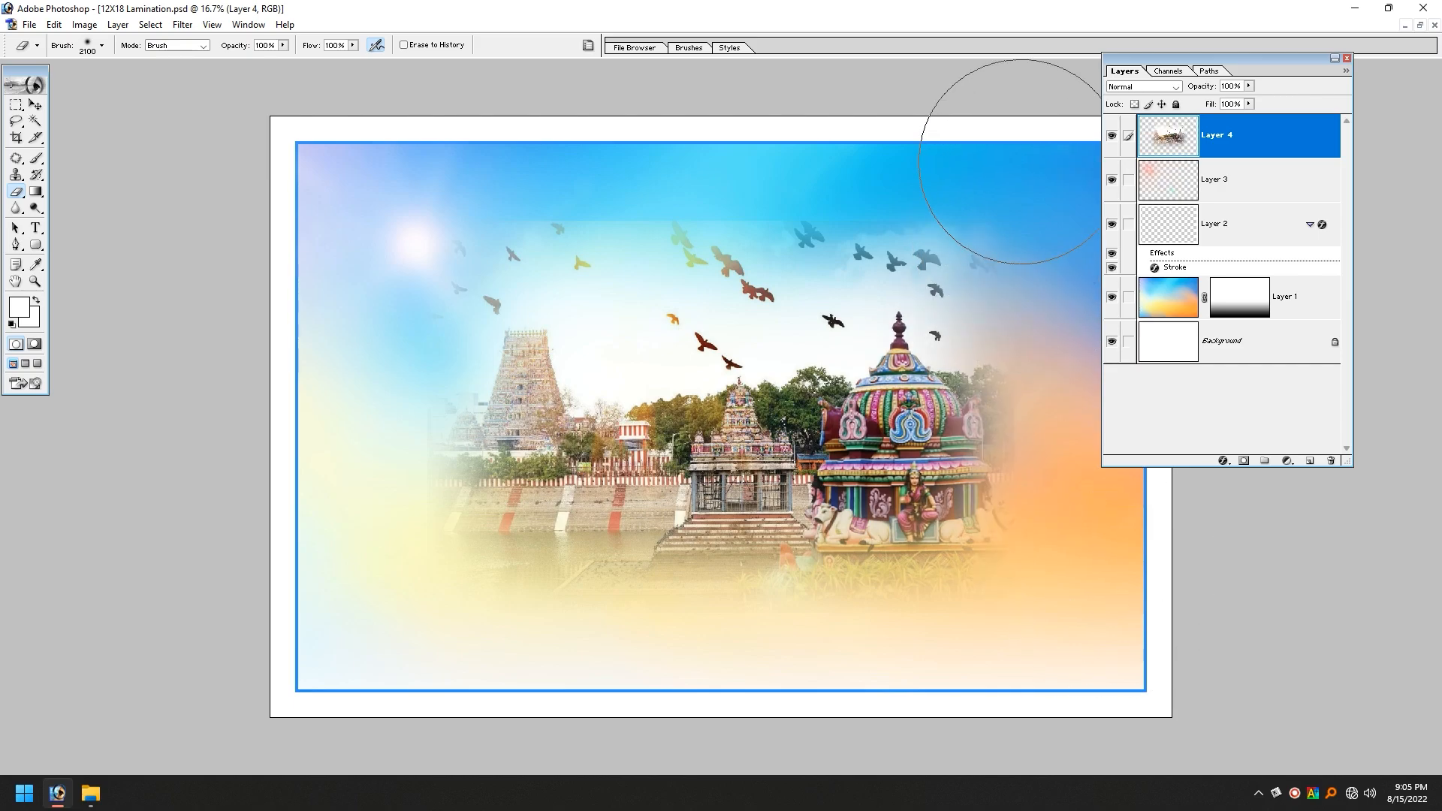
{"action": "left_click", "coordinate": [383, 178], "text": "shift"}
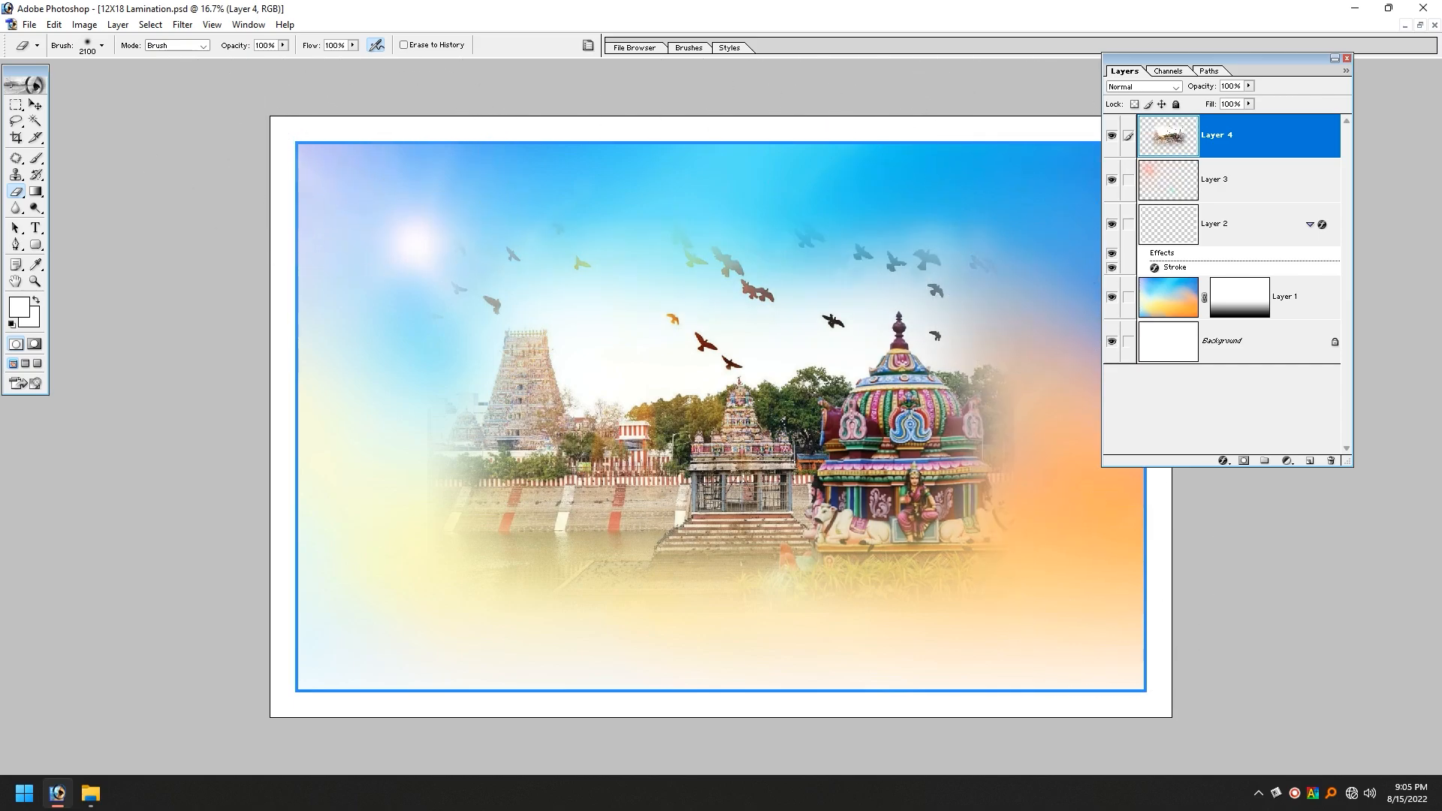
- Move the temple picture up and right to the upper part of the design and scale it down slightly
{"action": "key", "text": "v"}
{"action": "left_click_drag", "start_coordinate": [848, 506], "coordinate": [898, 417]}
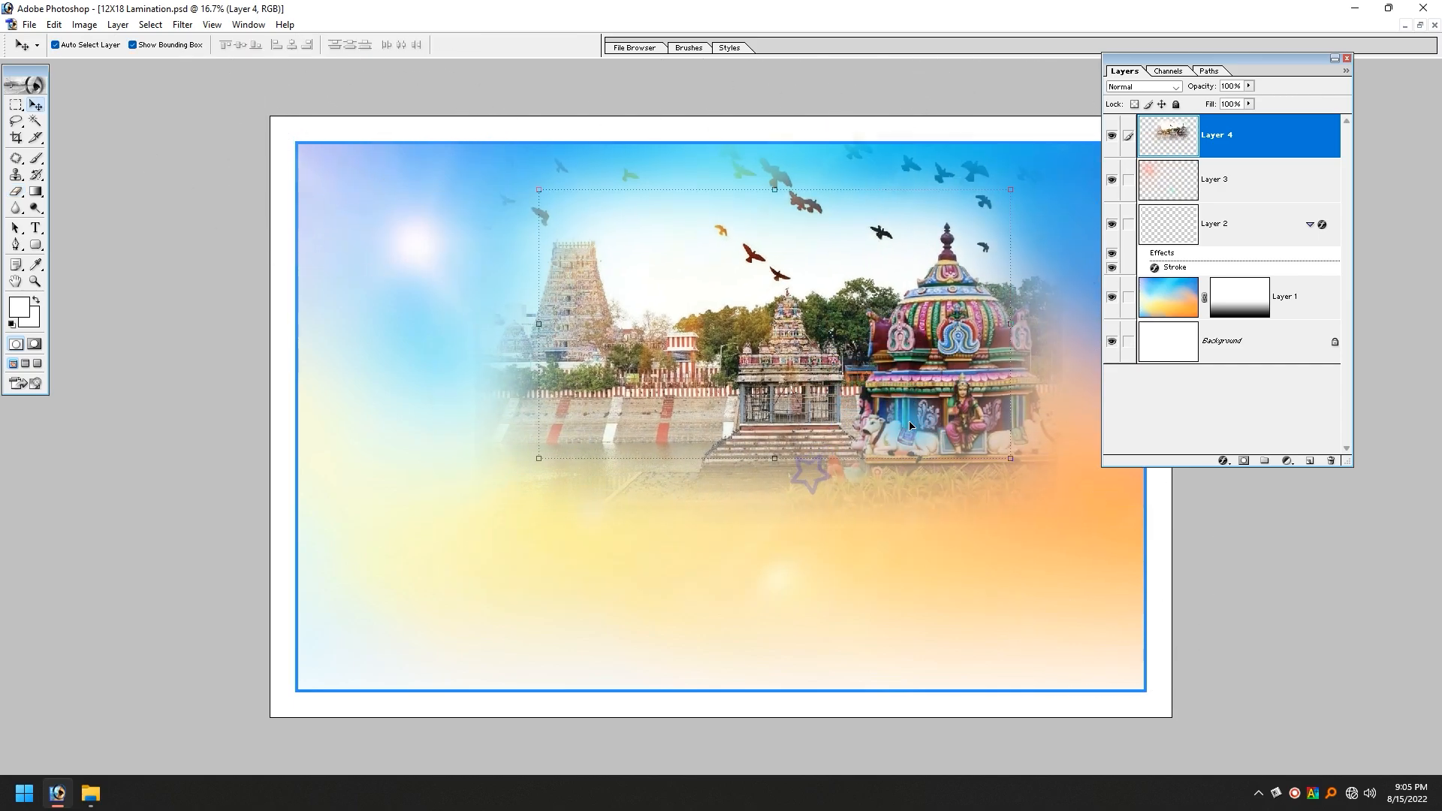
{"action": "left_click_drag", "start_coordinate": [1011, 470], "coordinate": [945, 396]}
{"action": "double_click", "coordinate": [912, 374]}
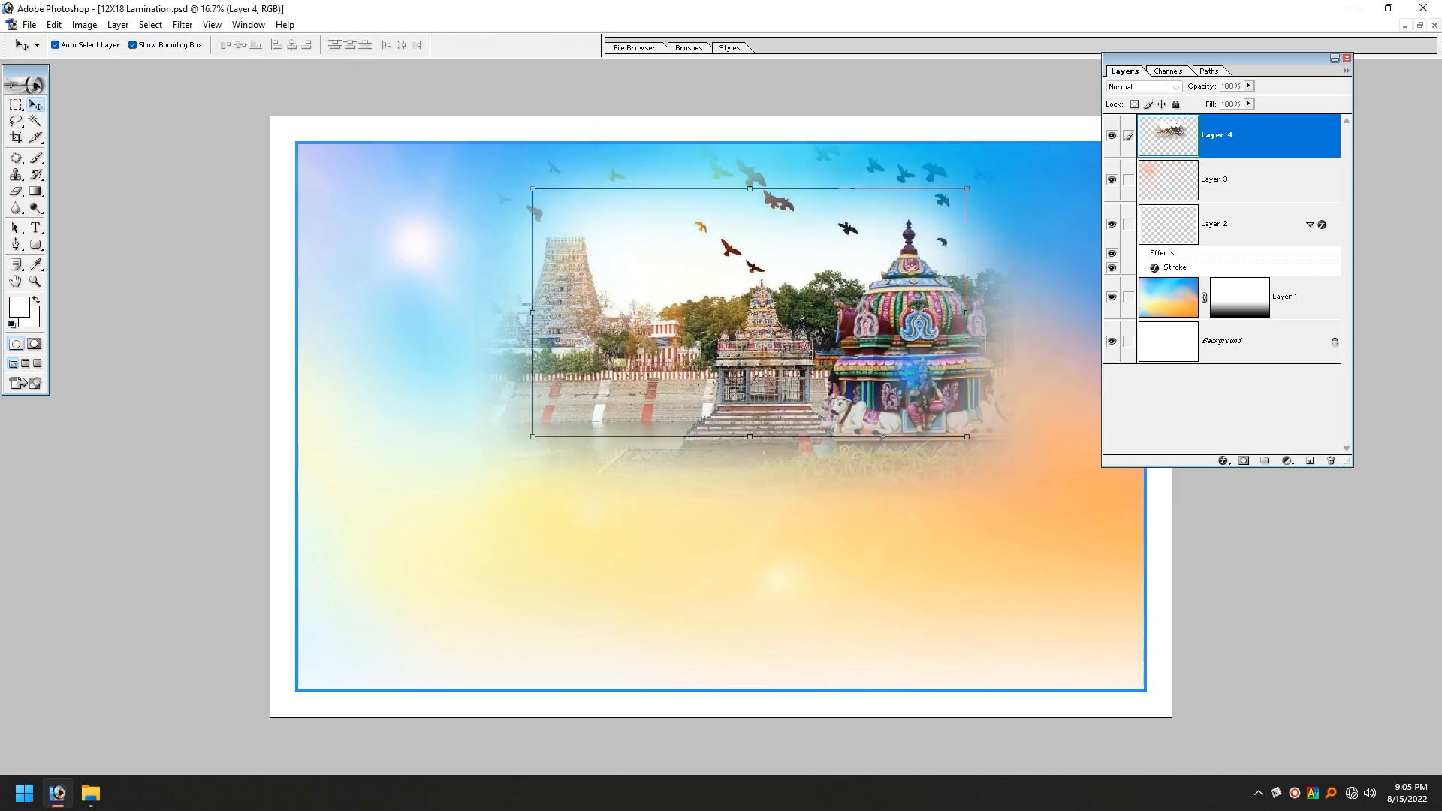
- Increase the temple picture's color saturation with a Hue/Saturation adjustment
{"action": "key", "text": "ctrl+u"}
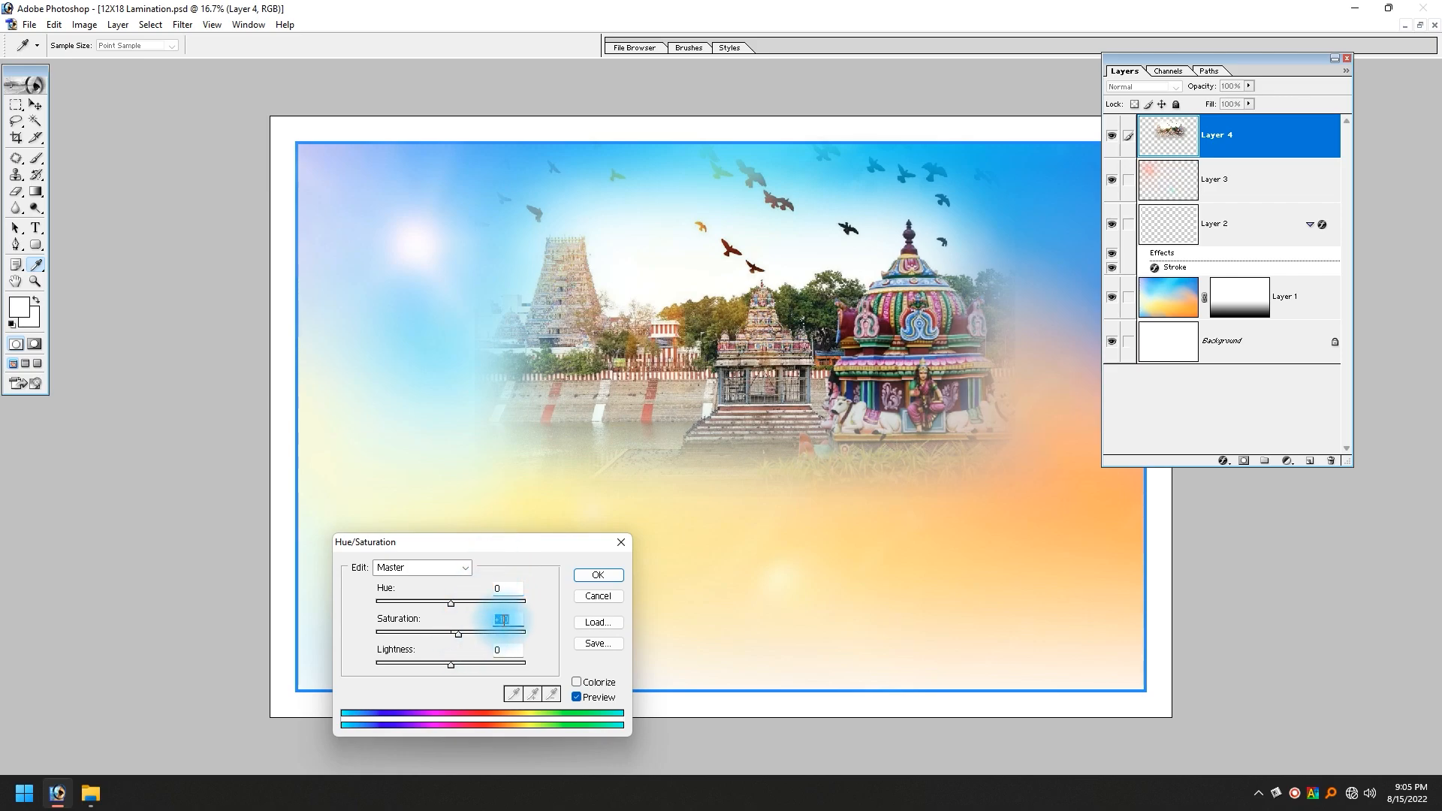
{"action": "key", "text": "Up"}
{"action": "key", "text": "Up"}
{"action": "key", "text": "Up"}
{"action": "key", "text": "Up"}
{"action": "key", "text": "Up"}
{"action": "key", "text": "Up"}
{"action": "key", "text": "Return"}
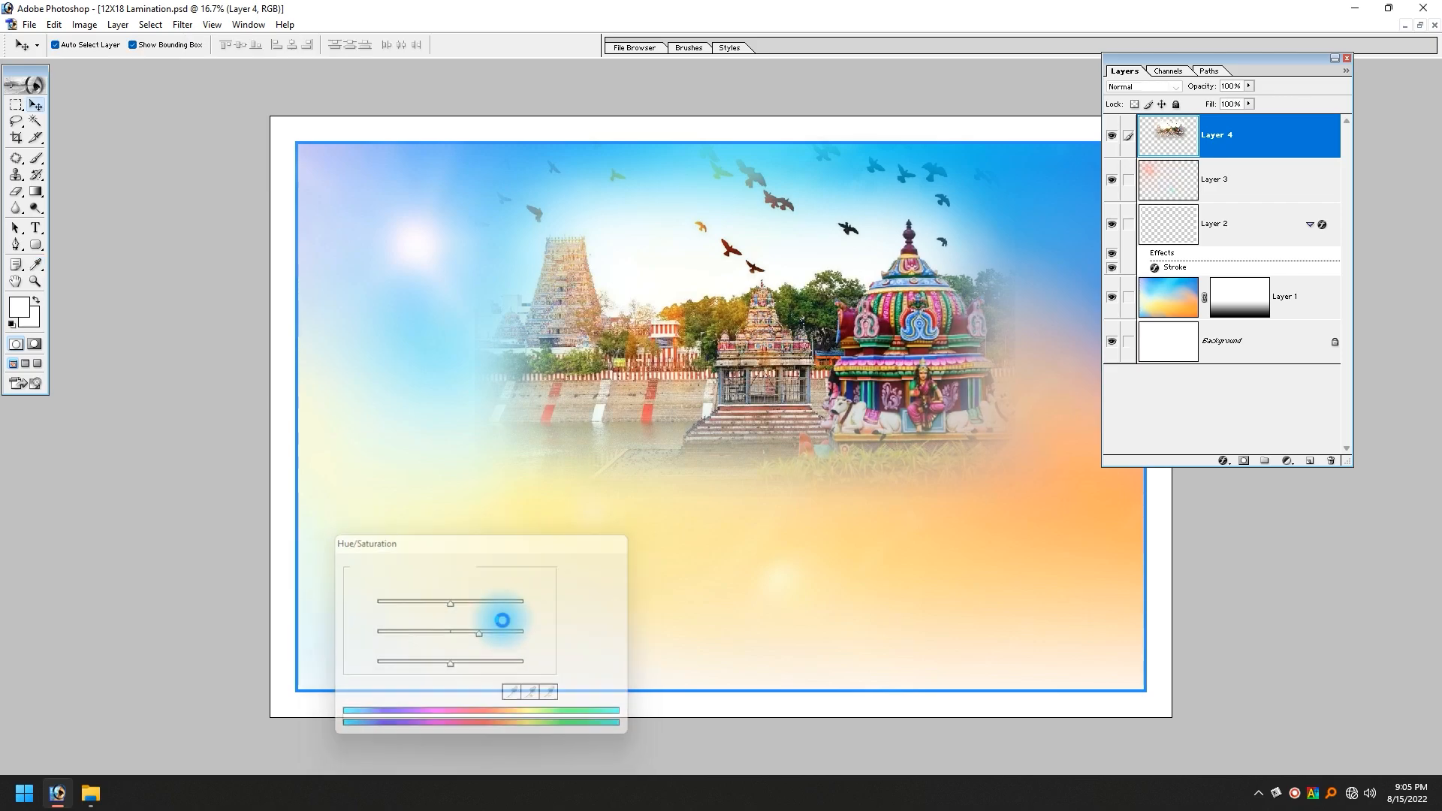
- Scale the temple picture down a little more, nudge it upward, and lower its layer opacity to 50%
{"action": "left_click_drag", "start_coordinate": [812, 428], "coordinate": [808, 416]}
{"action": "left_click_drag", "start_coordinate": [962, 428], "coordinate": [953, 419]}
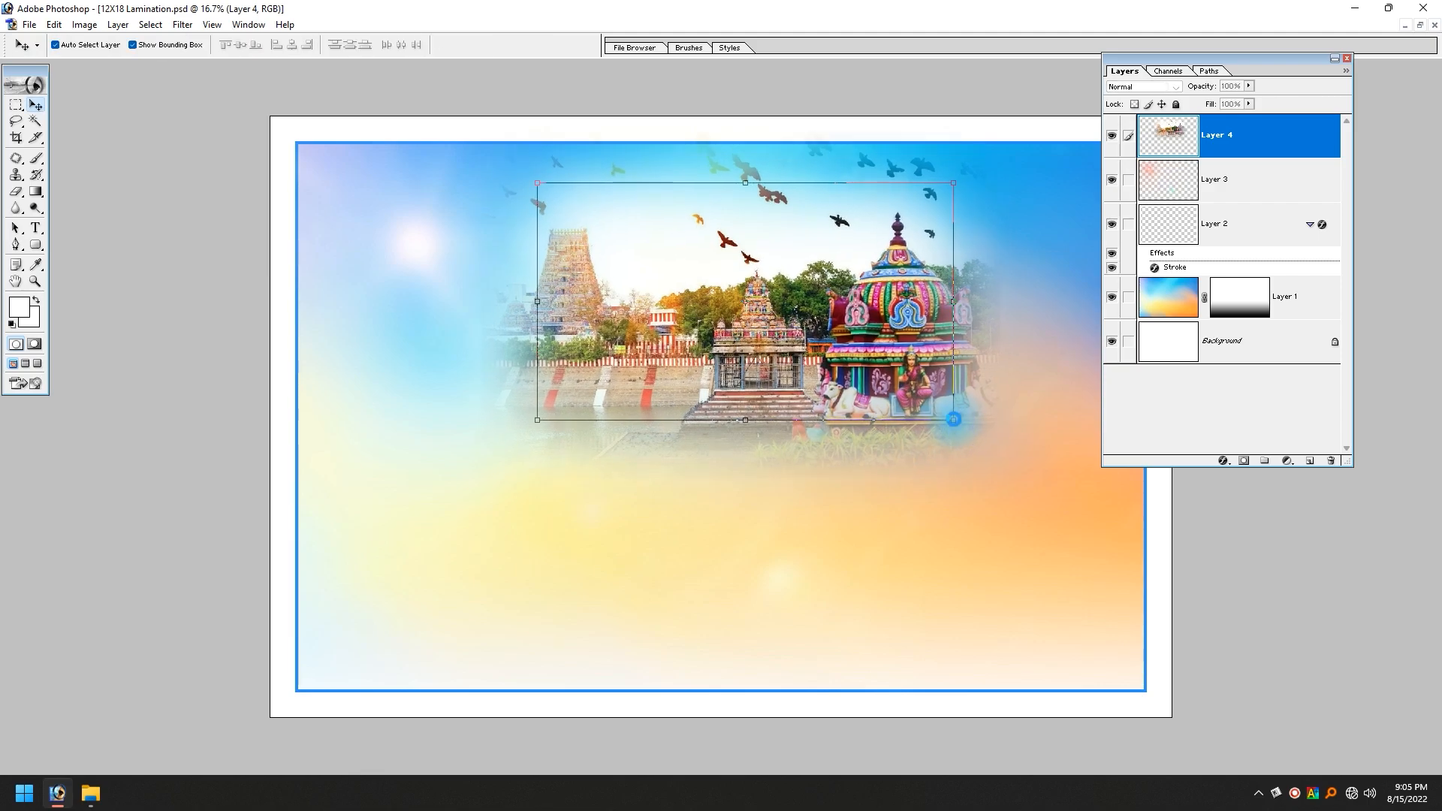
{"action": "key", "text": "Return"}
{"action": "key", "text": "5"}
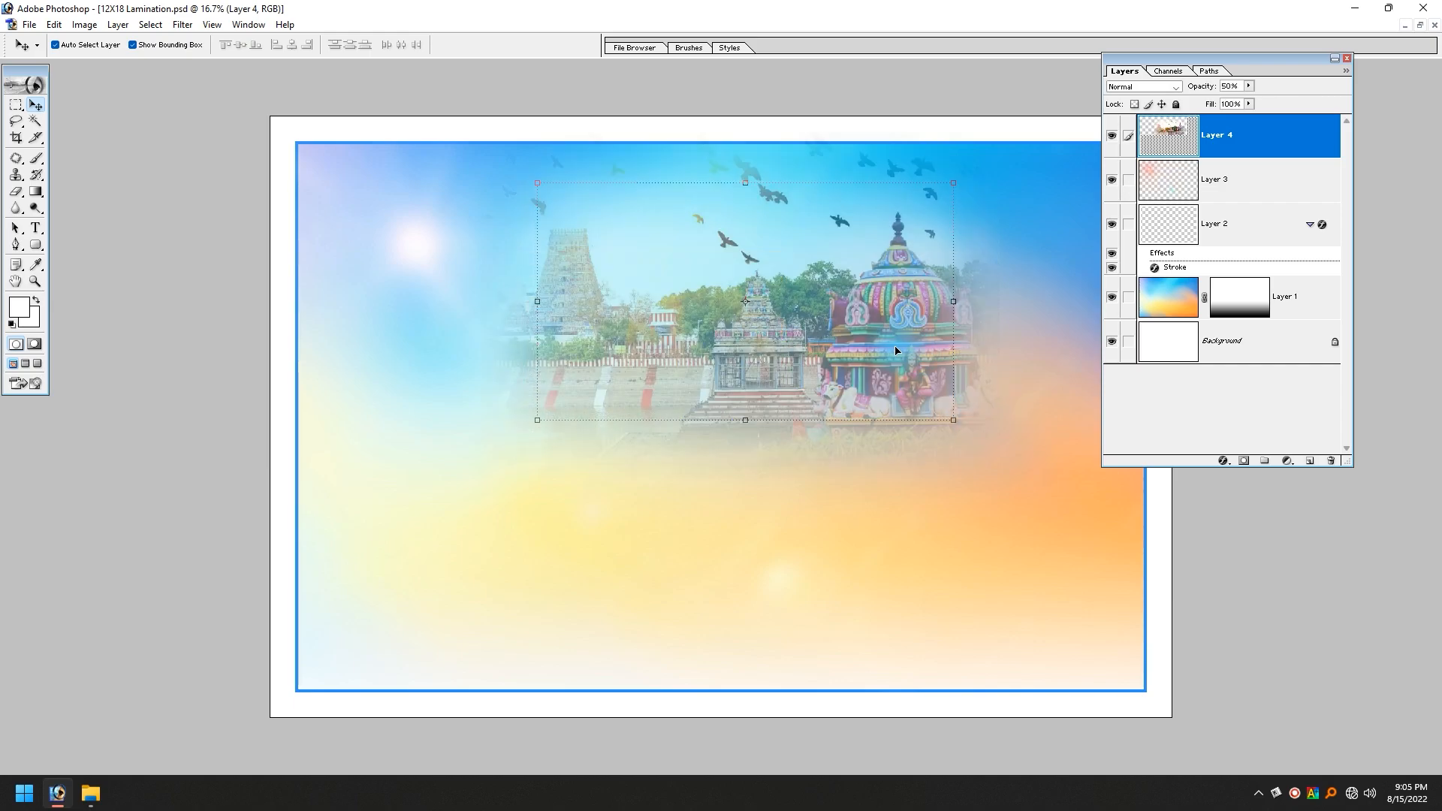
{"action": "left_click_drag", "start_coordinate": [893, 332], "coordinate": [870, 319]}
{"action": "left_click", "coordinate": [814, 470]}
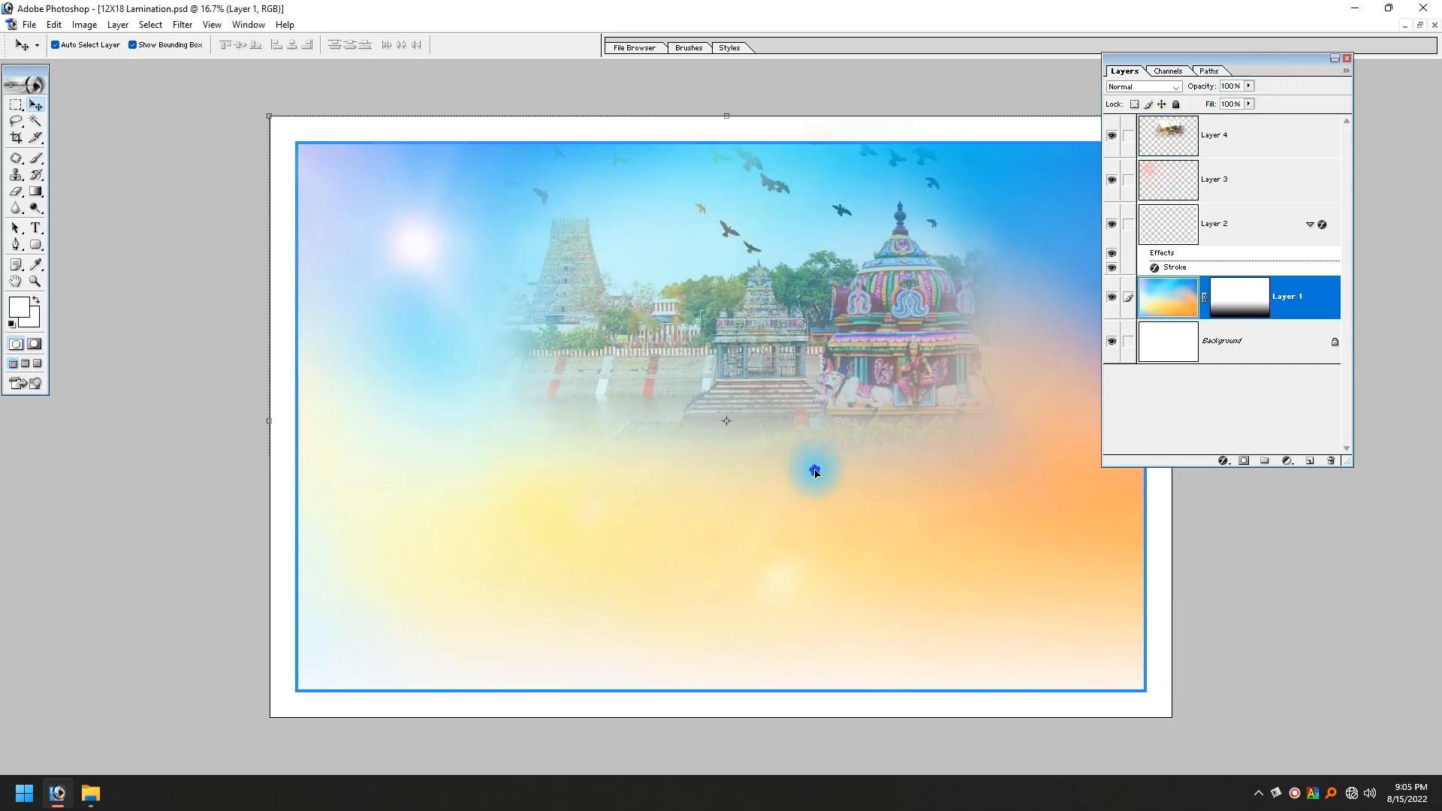
- Check the design's thumbnail in the Editing folder in File Explorer and return to Photoshop
{"action": "key", "text": "alt+Tab"}
{"action": "left_click", "coordinate": [876, 595]}
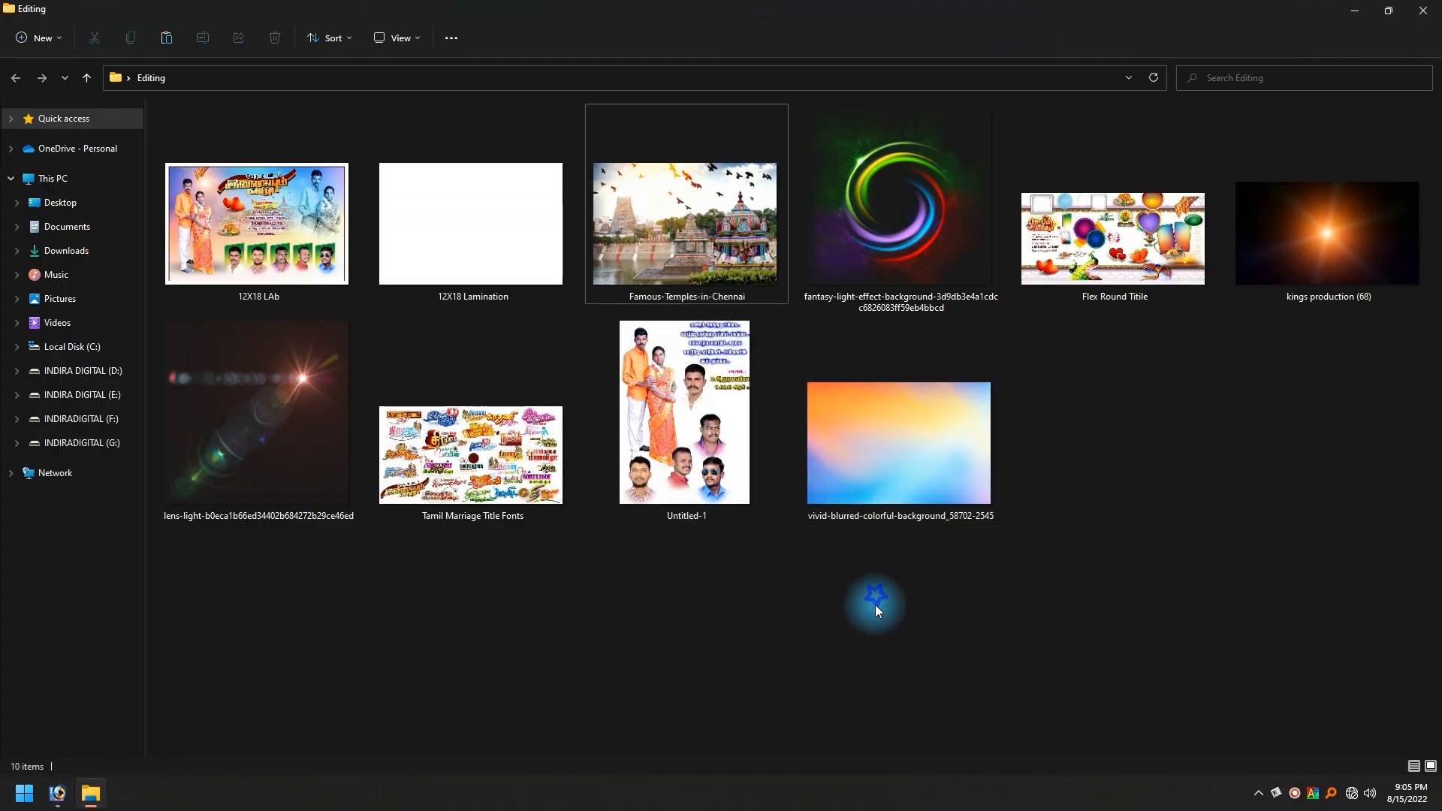
{"action": "key", "text": "alt+Tab"}
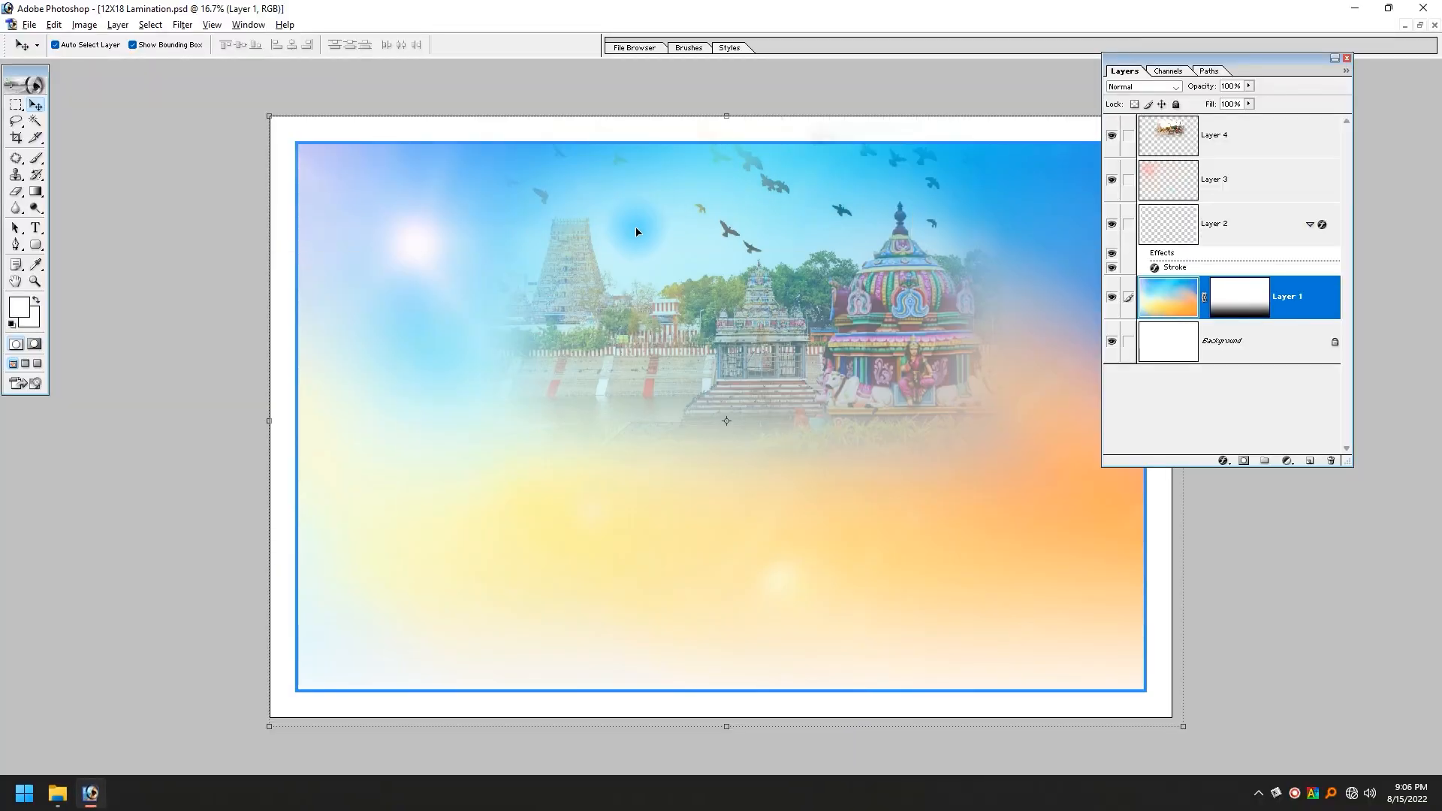
{"action": "key", "text": "alt+Tab"}
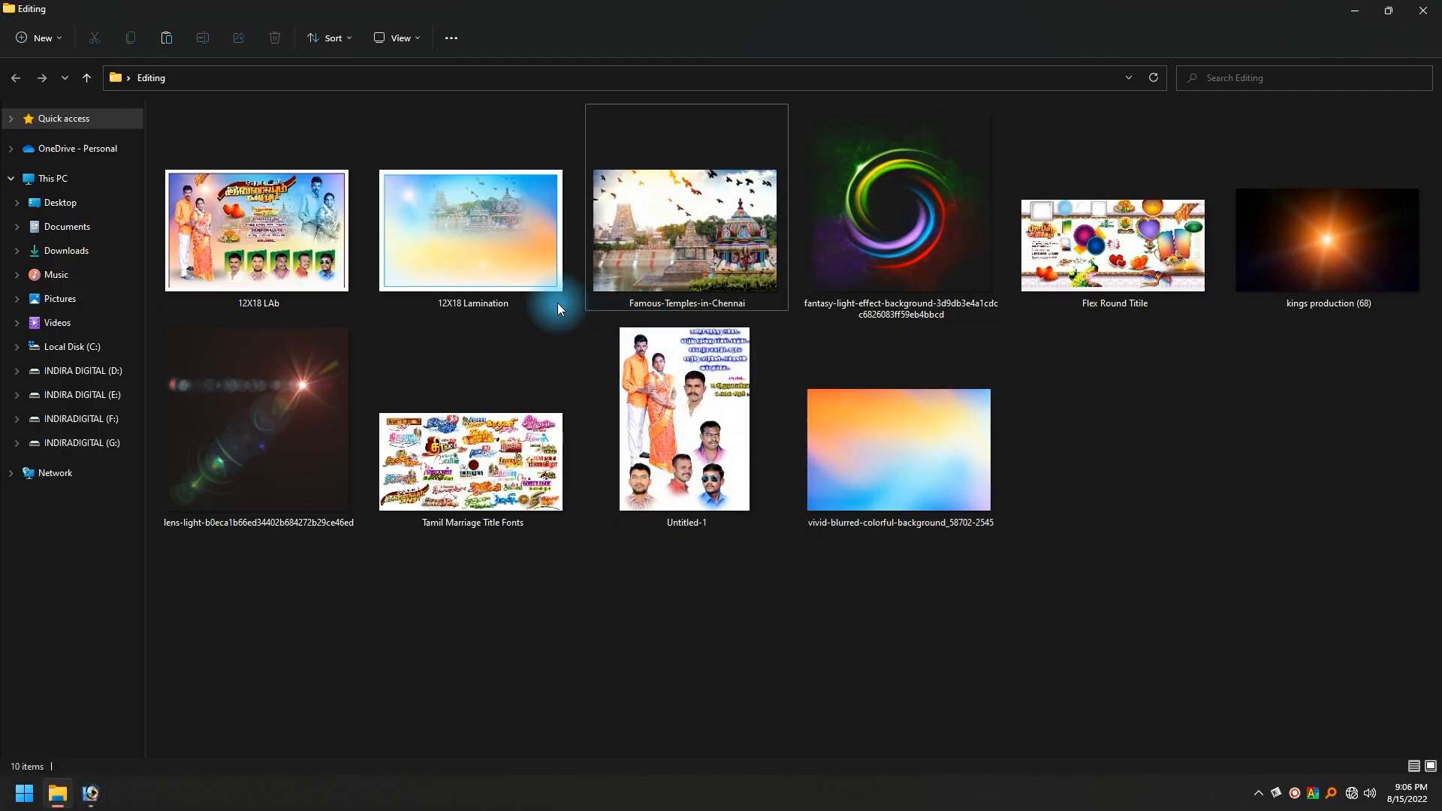
{"action": "key", "text": "alt+Tab"}
- Shift the colorful background down and left, check the design's thumbnail in File Explorer, and undo the shift
{"action": "left_click_drag", "start_coordinate": [817, 322], "coordinate": [666, 529]}
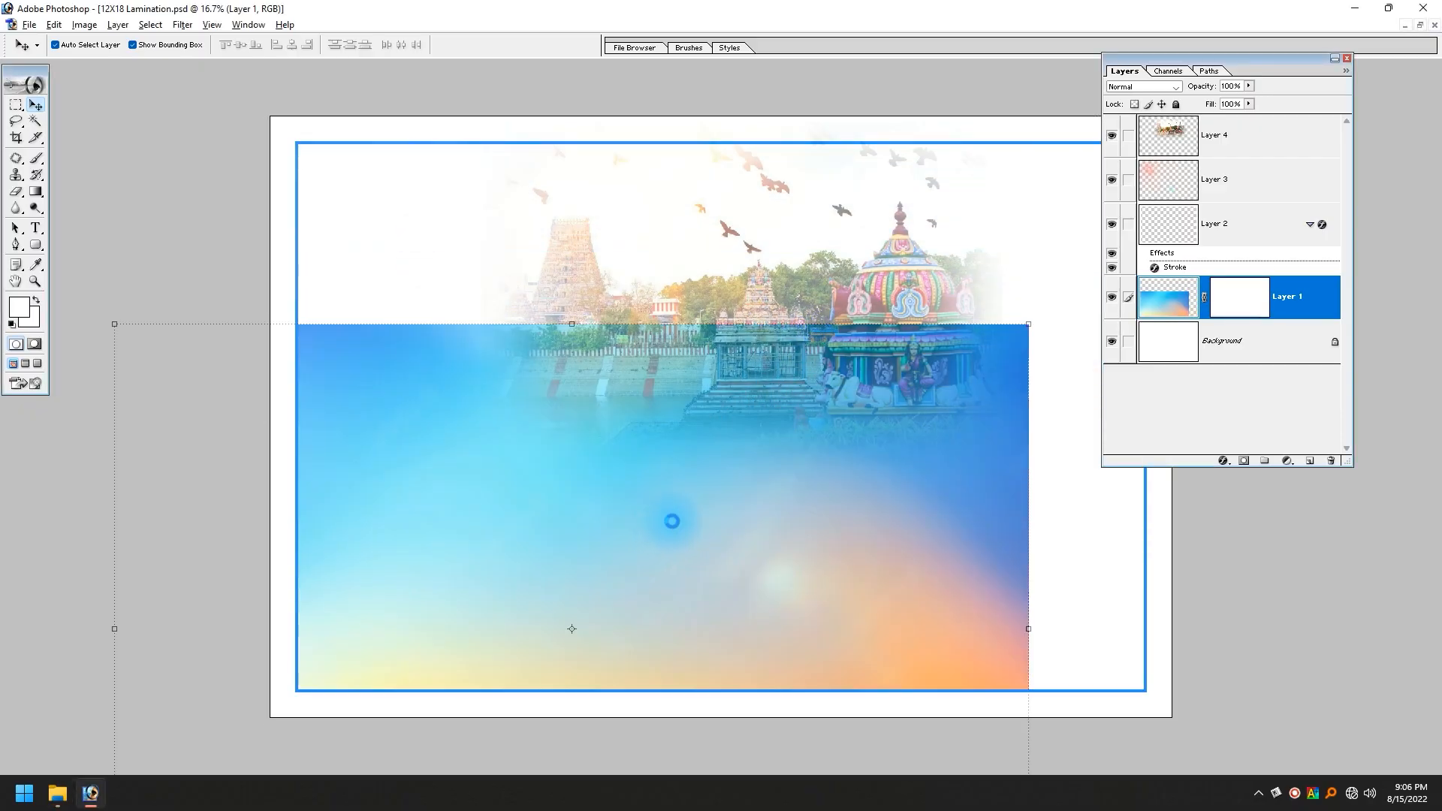
{"action": "key", "text": "alt+Tab"}
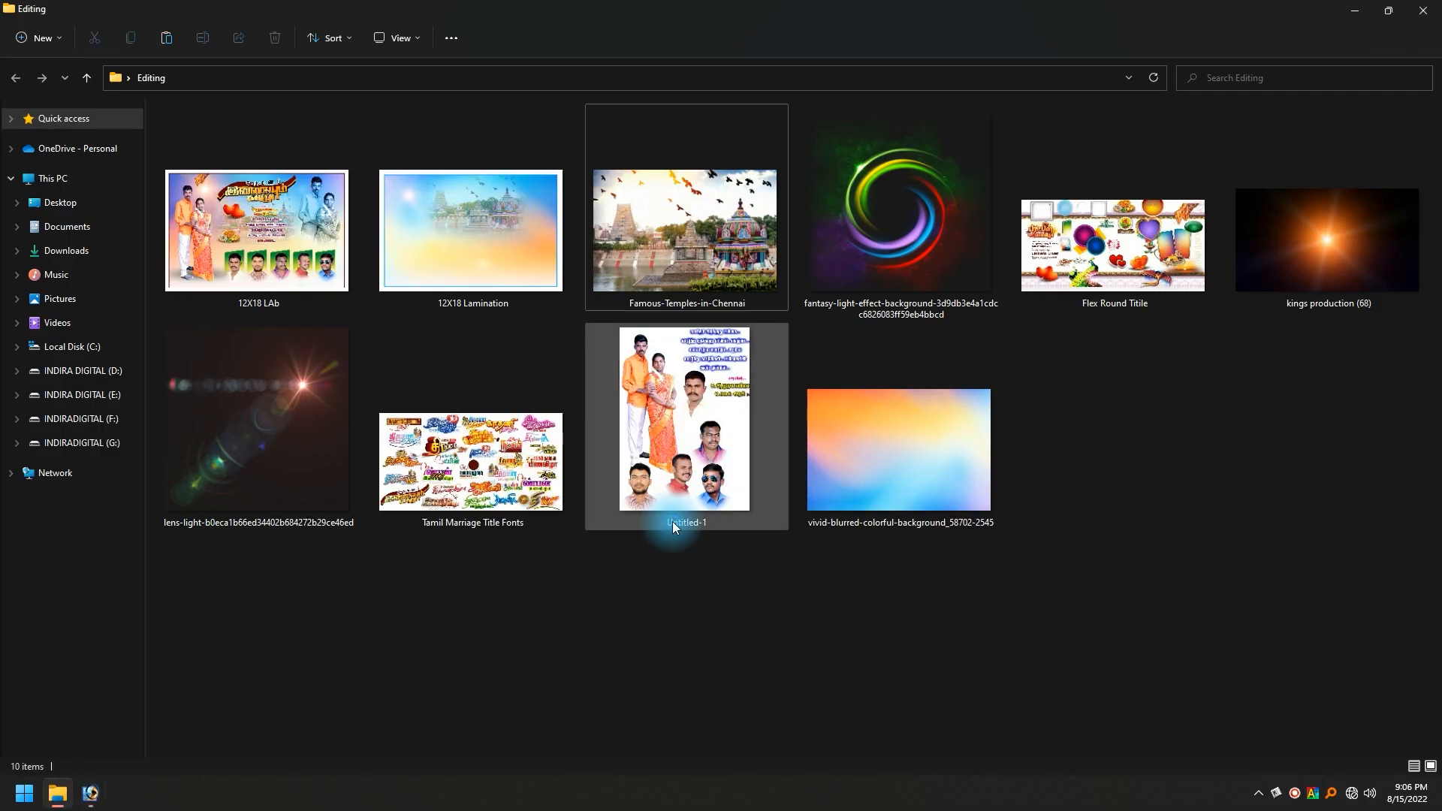
{"action": "key", "text": "alt+Tab"}
{"action": "key", "text": "alt+Tab"}
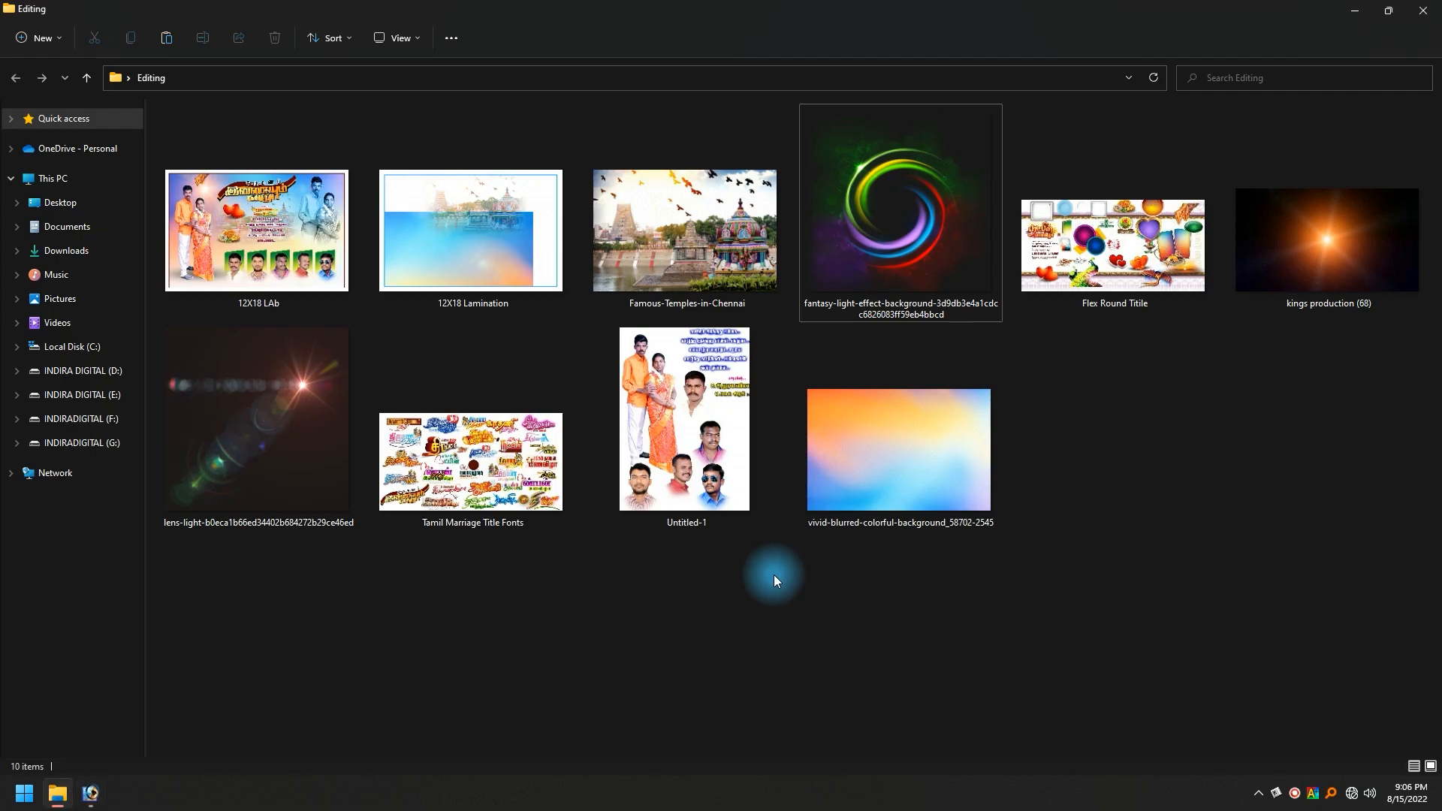
{"action": "key", "text": "alt+Tab"}
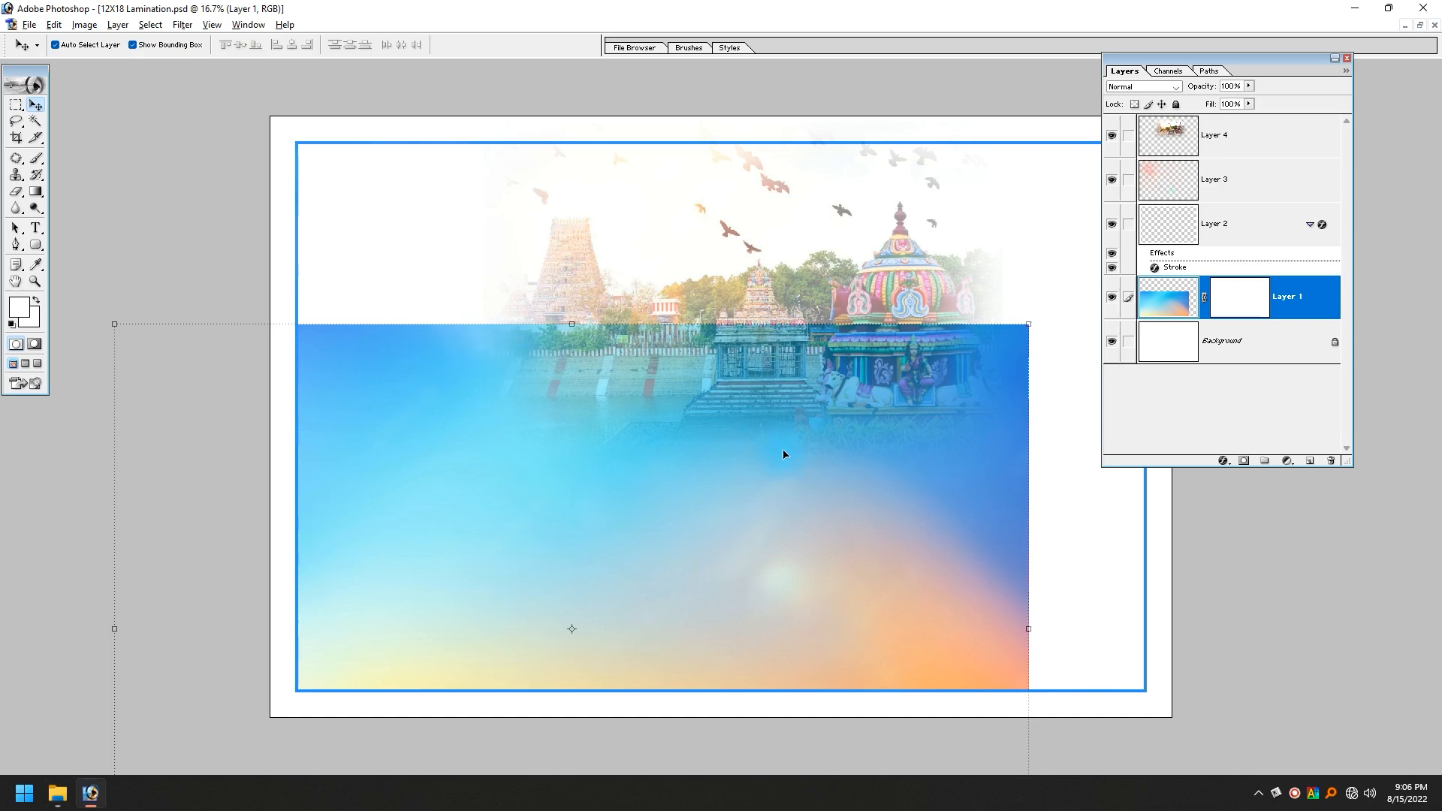
{"action": "left_click", "coordinate": [744, 459]}
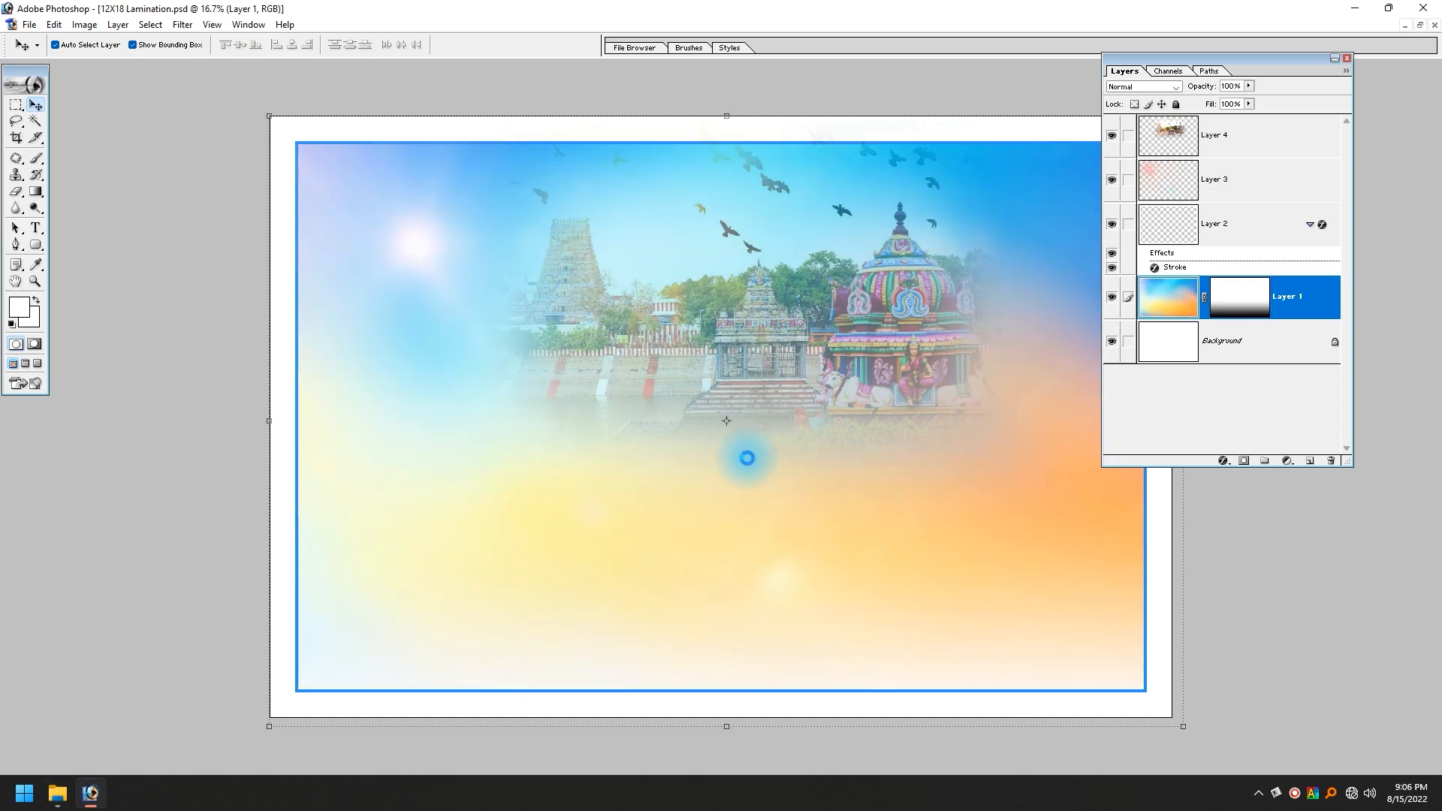
- Open the Tamil Marriage Title Fonts file from the Editing folder of File Explorer in Photoshop
{"action": "key", "text": "alt+Tab"}
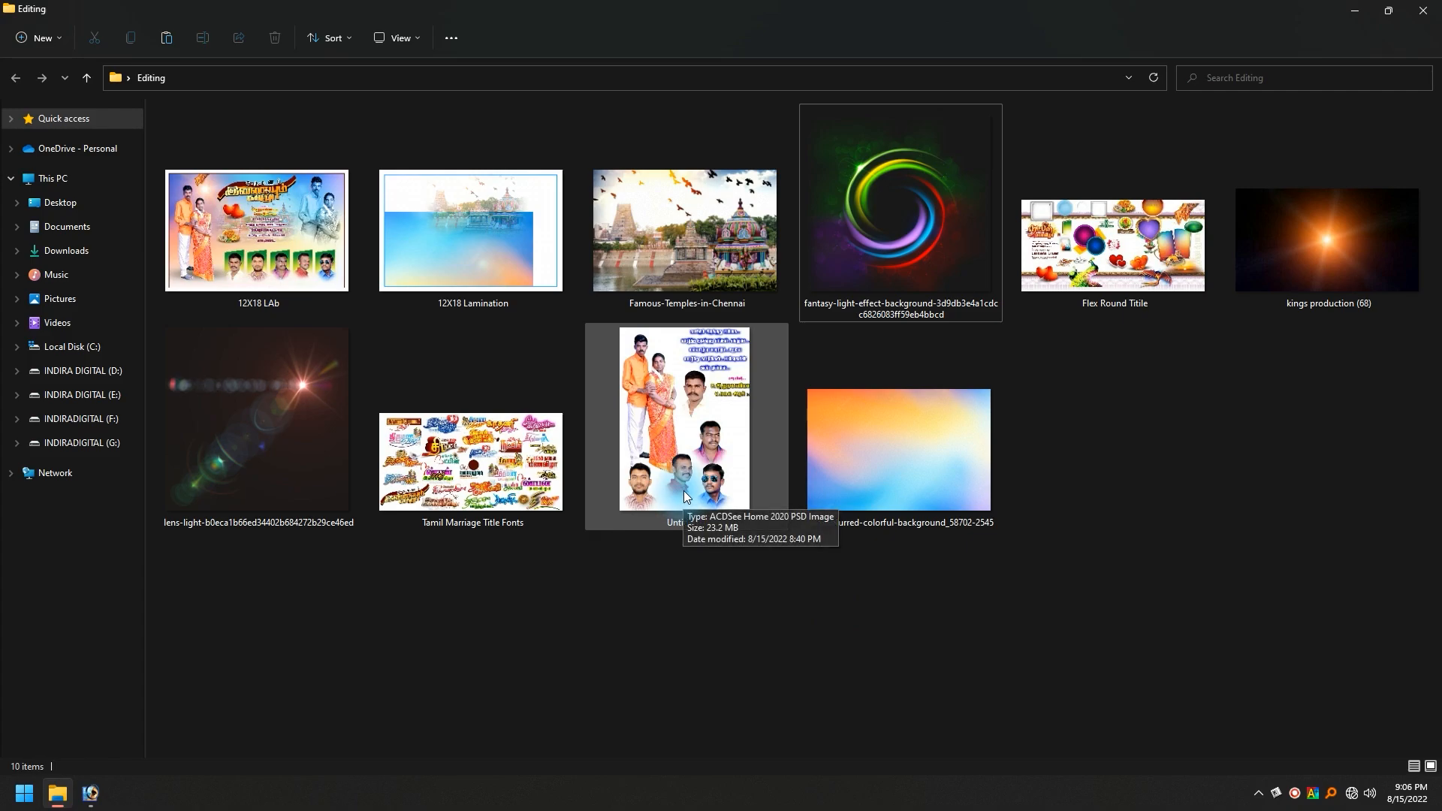
{"action": "left_click", "coordinate": [1056, 530]}
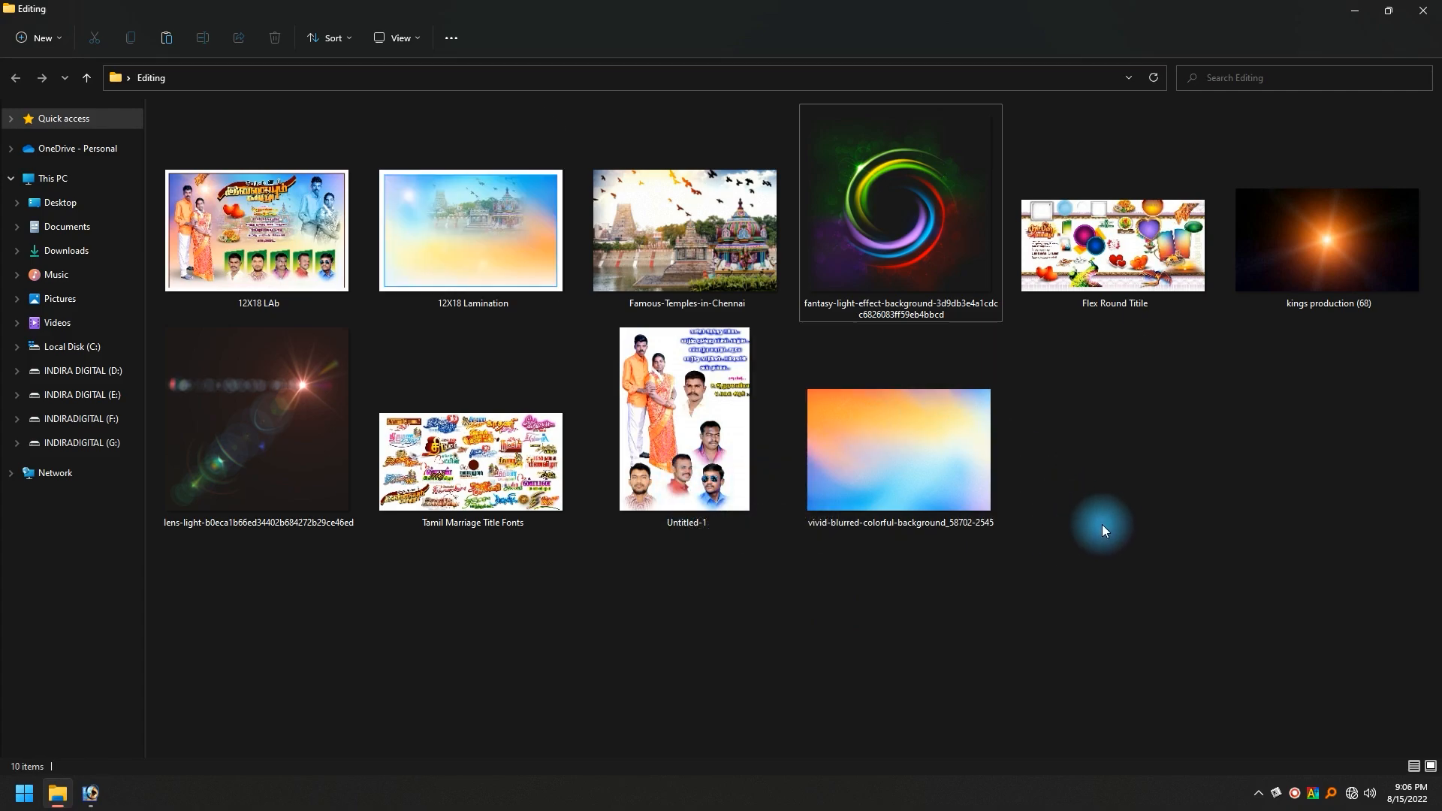
{"action": "left_click", "coordinate": [508, 426]}
{"action": "left_click_drag", "start_coordinate": [508, 423], "coordinate": [349, 440]}
{"action": "key", "text": "alt+Tab"}
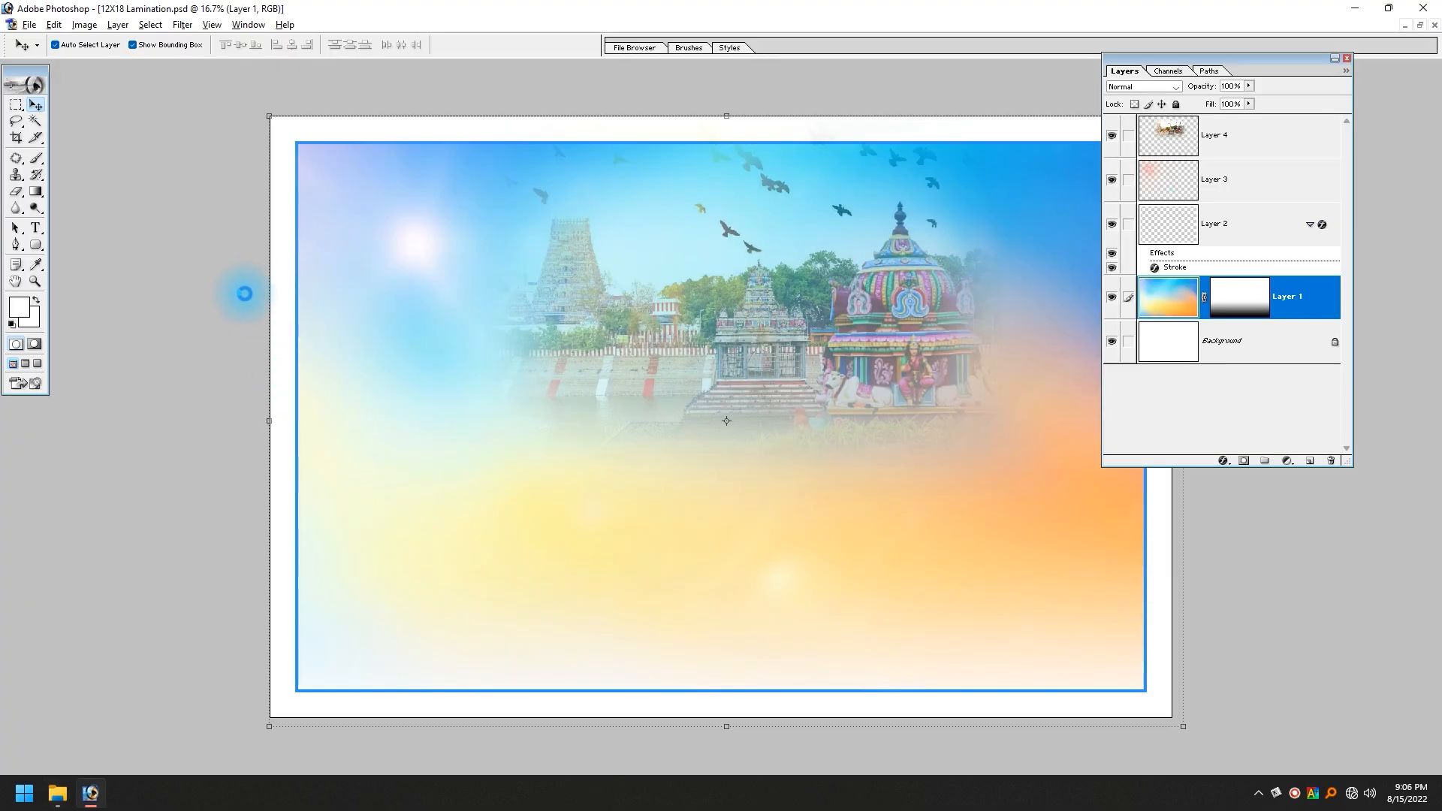
{"action": "key", "text": "Return"}
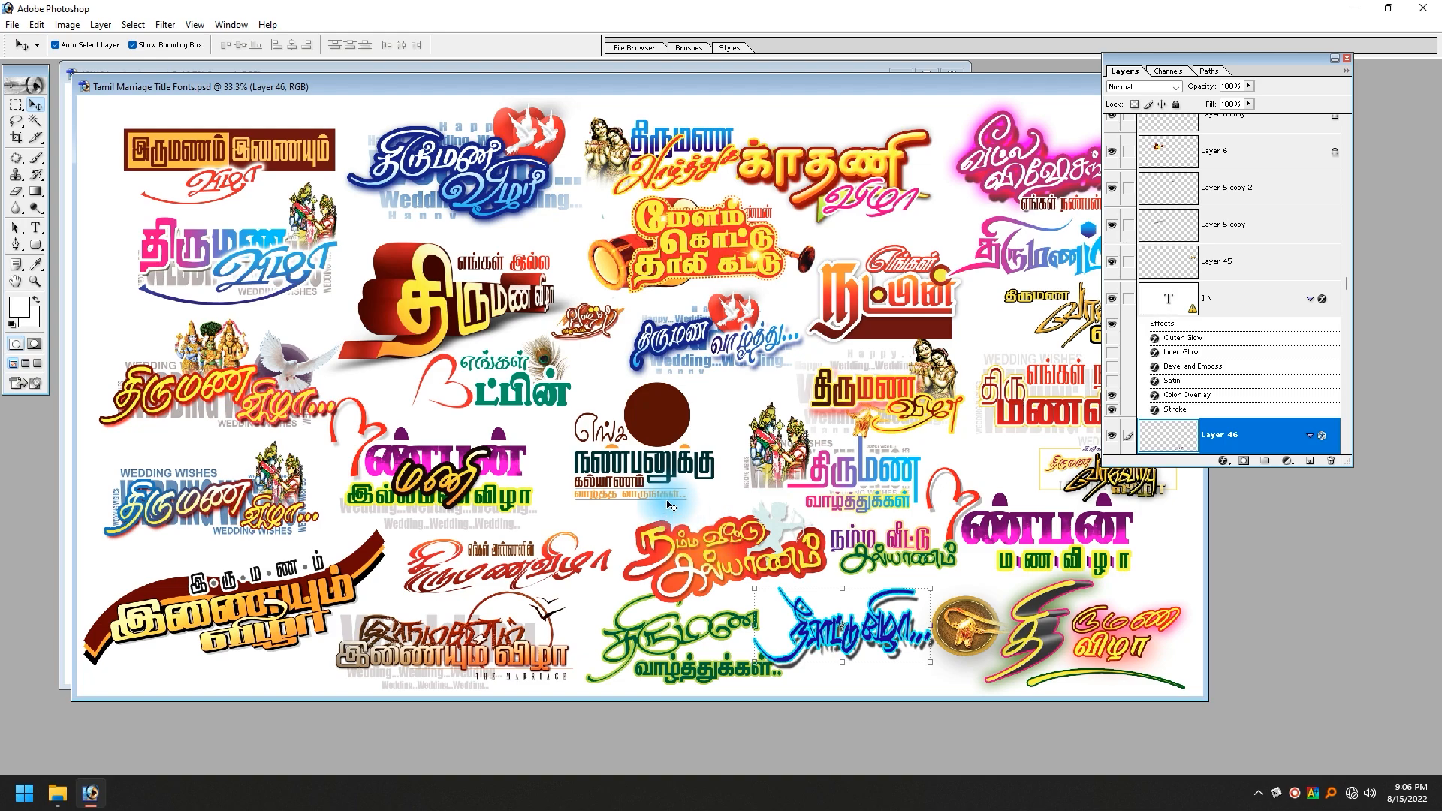
- Move the title fonts window clear of the lamination design and select the maroon-and-yellow "இருமணம் இணையும் விழா" title layer
{"action": "left_click_drag", "start_coordinate": [714, 83], "coordinate": [881, 141]}
{"action": "left_click_drag", "start_coordinate": [925, 297], "coordinate": [791, 151]}
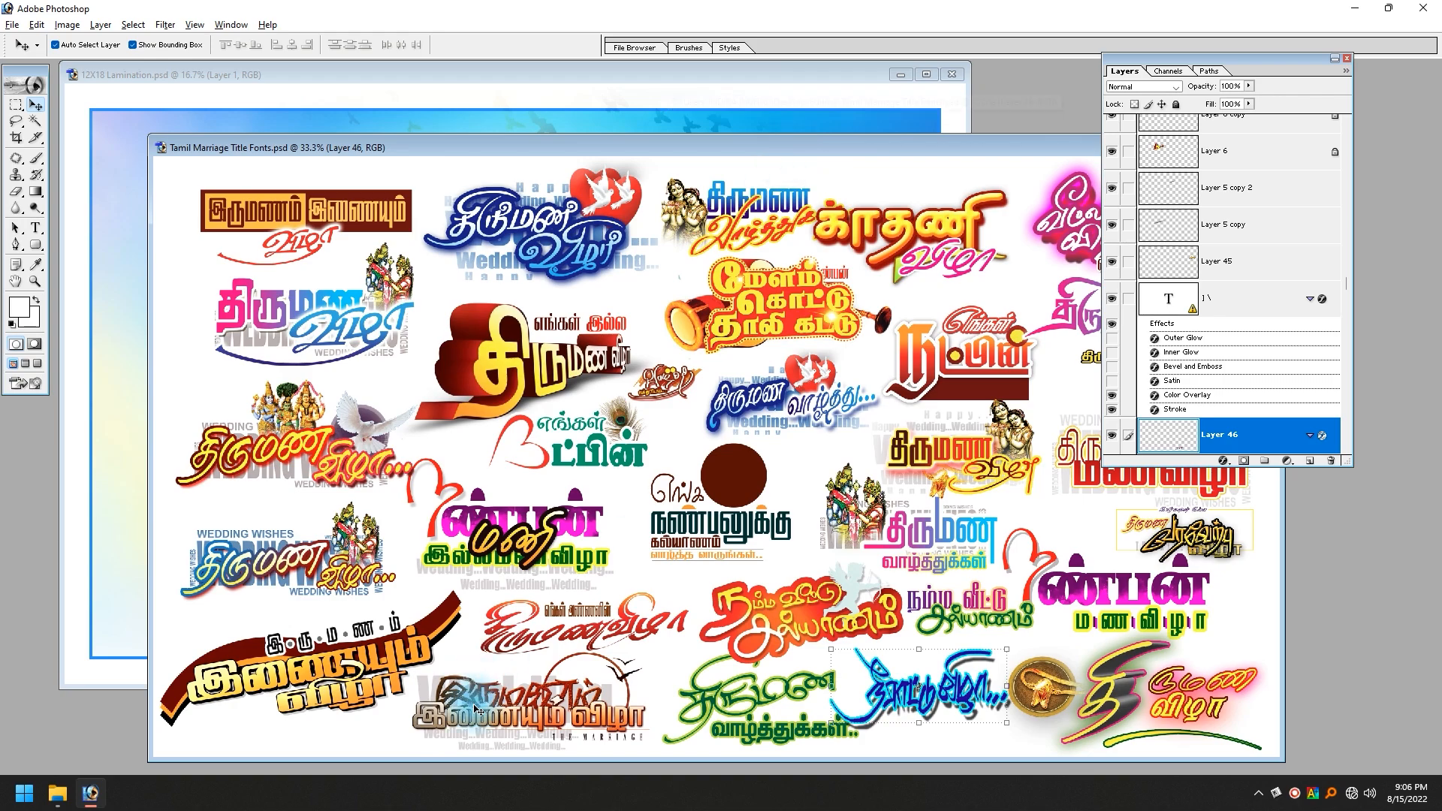
{"action": "left_click", "coordinate": [353, 250]}
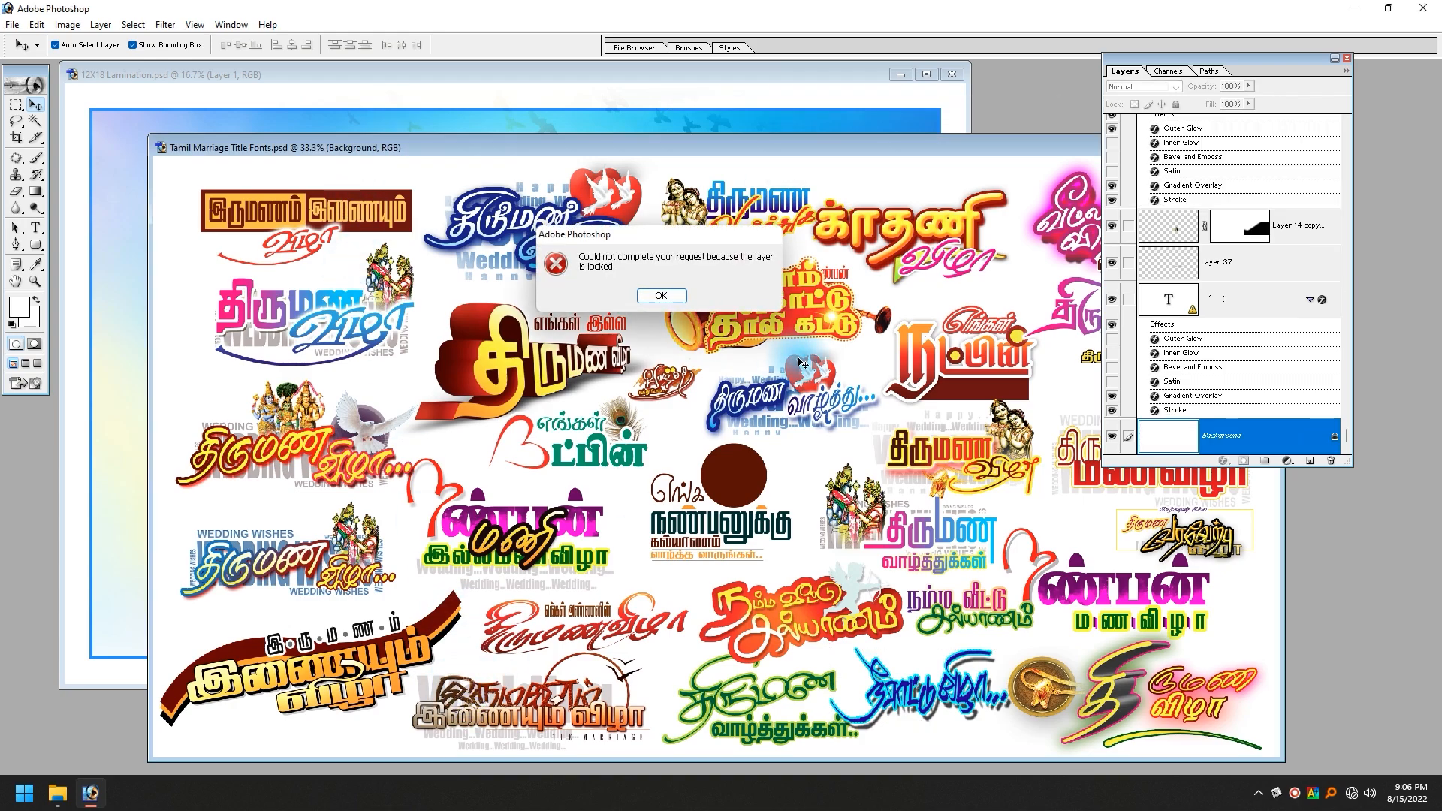
{"action": "left_click", "coordinate": [664, 294]}
{"action": "left_click_drag", "start_coordinate": [508, 148], "coordinate": [658, 330]}
{"action": "right_click", "coordinate": [523, 388]}
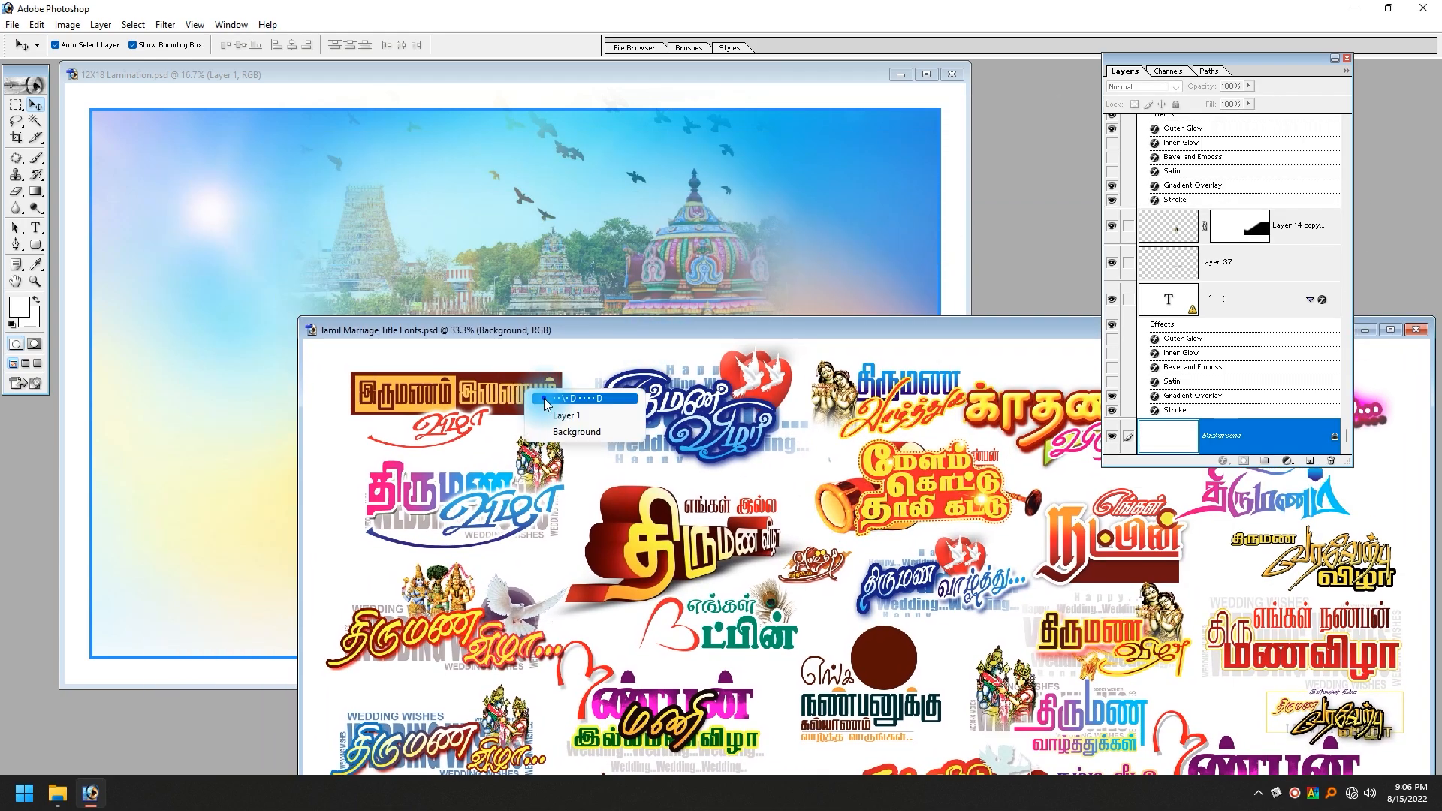
{"action": "left_click", "coordinate": [535, 398]}
- Try copying the title into the lamination design directly above the colorful background layer, and undo it
{"action": "left_click_drag", "start_coordinate": [526, 396], "coordinate": [530, 241]}
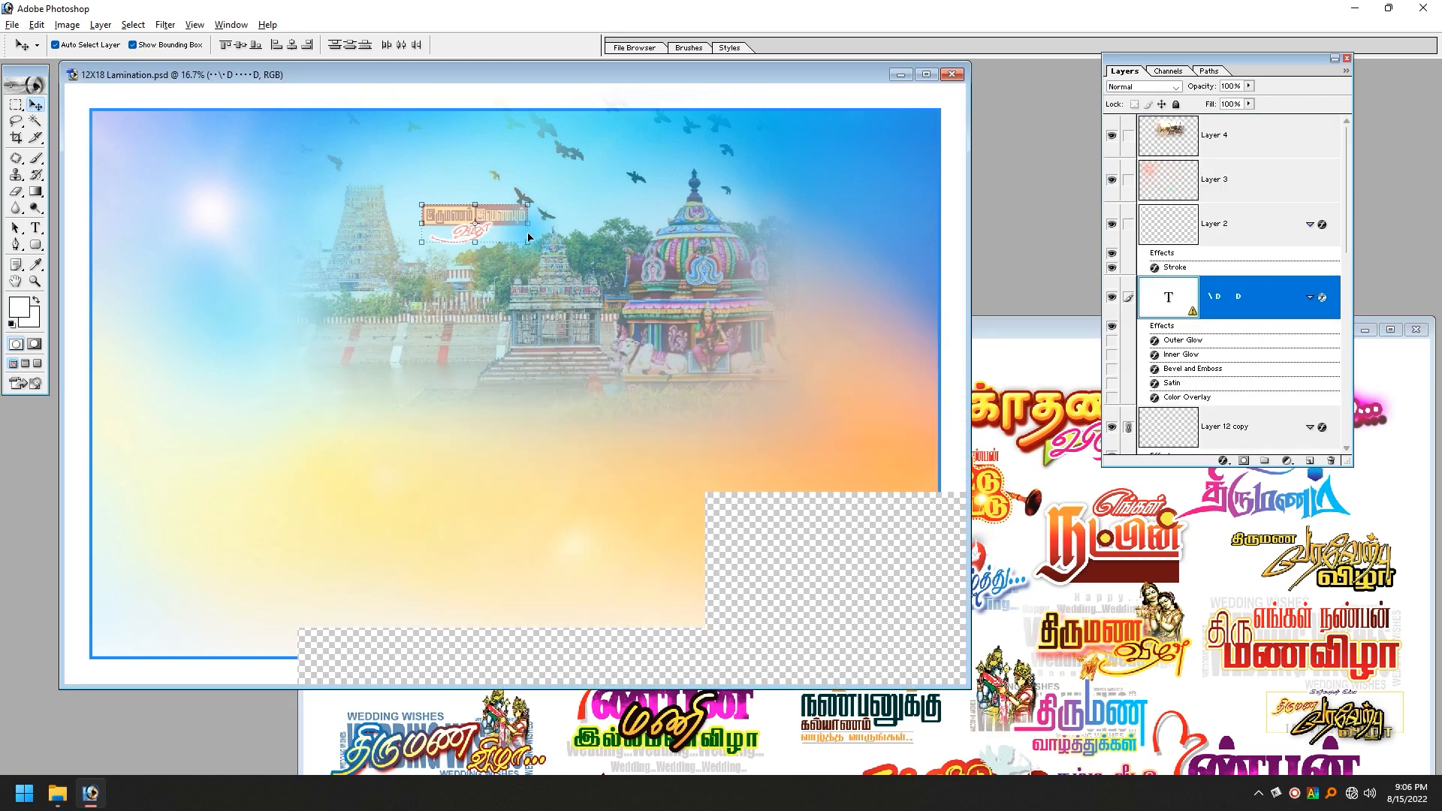
{"action": "key", "text": "ctrl+z"}
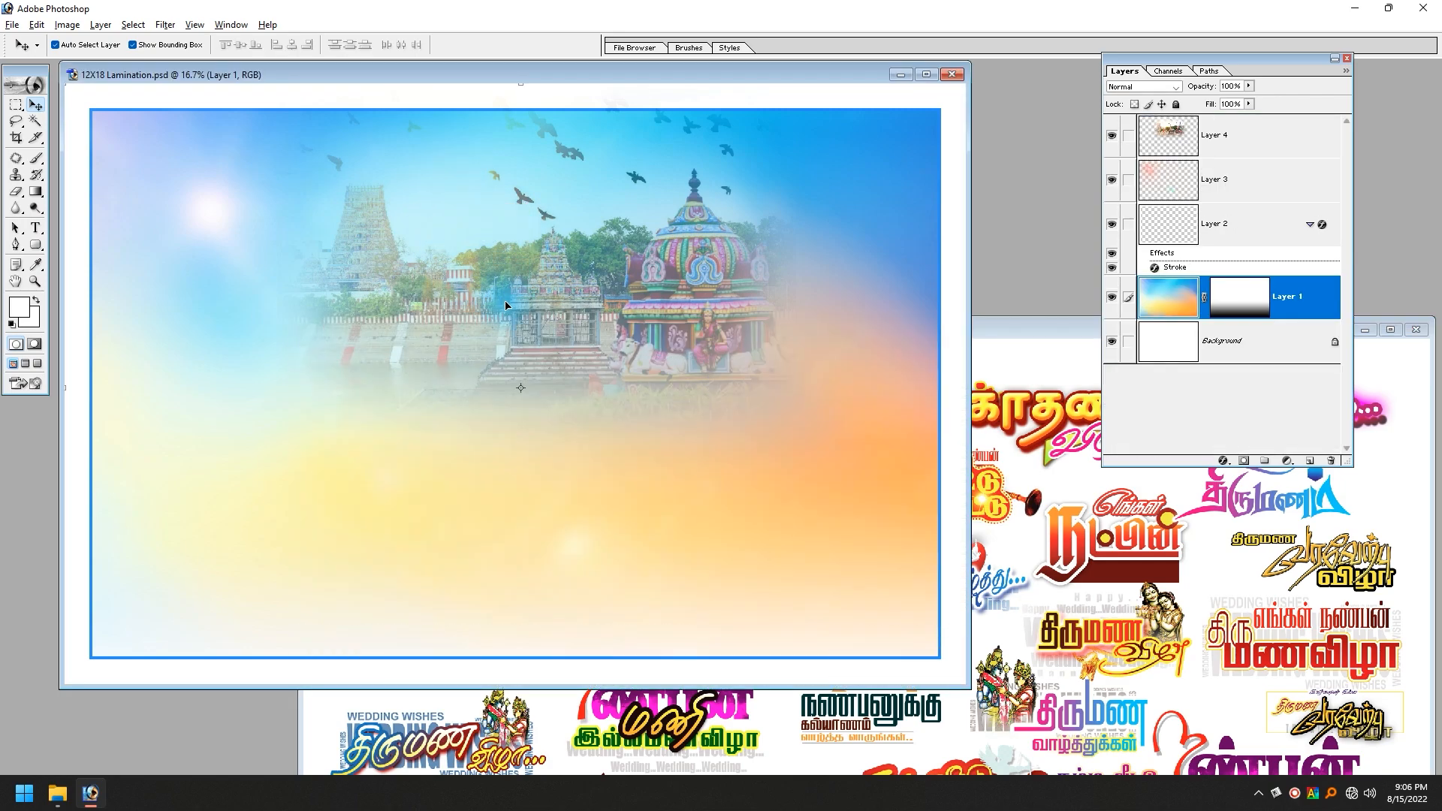
{"action": "key", "text": "ctrl+alt+z"}
{"action": "key", "text": "ctrl+alt+z"}
- Copy the "இருமணம் இணையும் விழா" title into the lamination design above the temple picture layer and maximize the design's window
{"action": "key", "text": "ctrl+minus"}
{"action": "left_click", "coordinate": [1258, 155]}
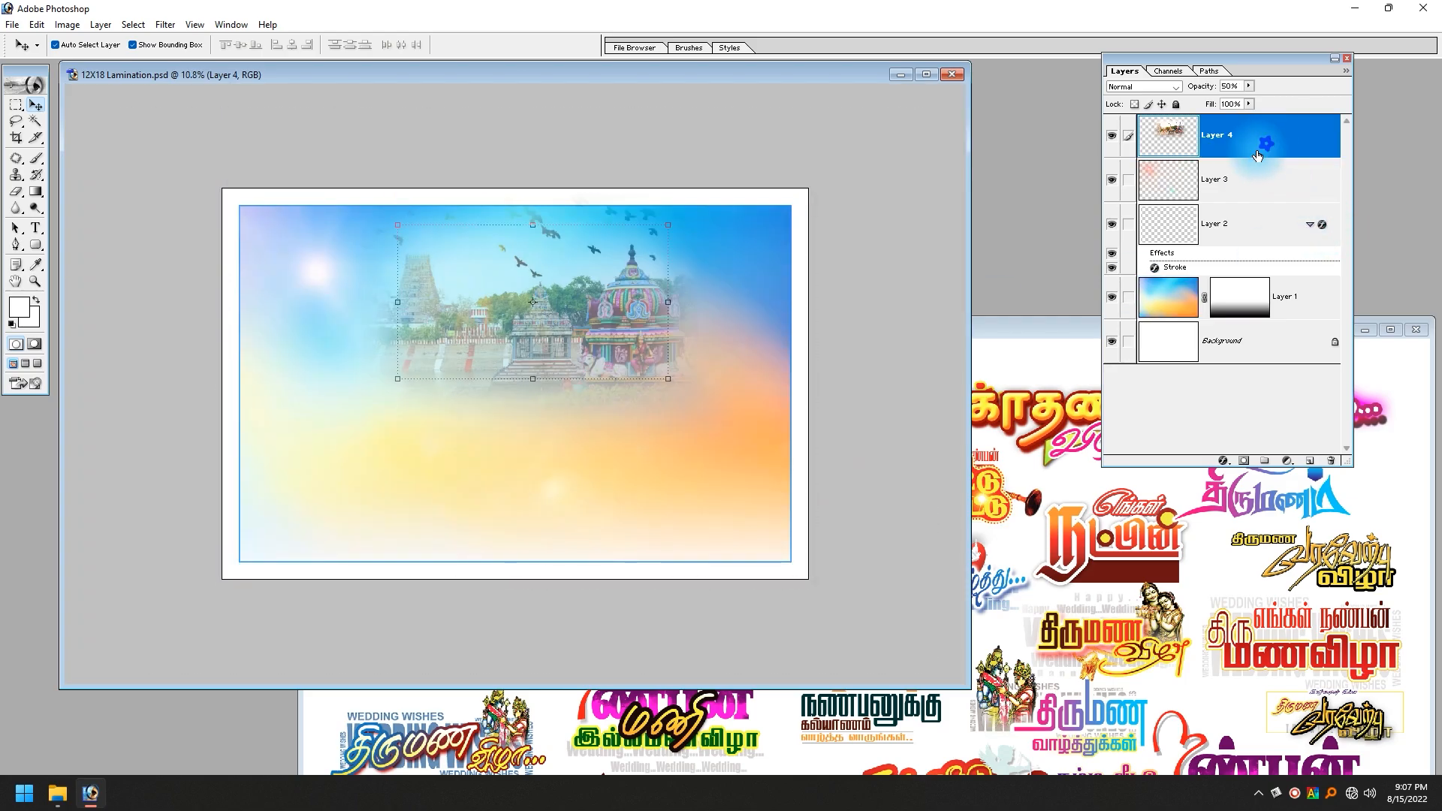
{"action": "left_click", "coordinate": [958, 470]}
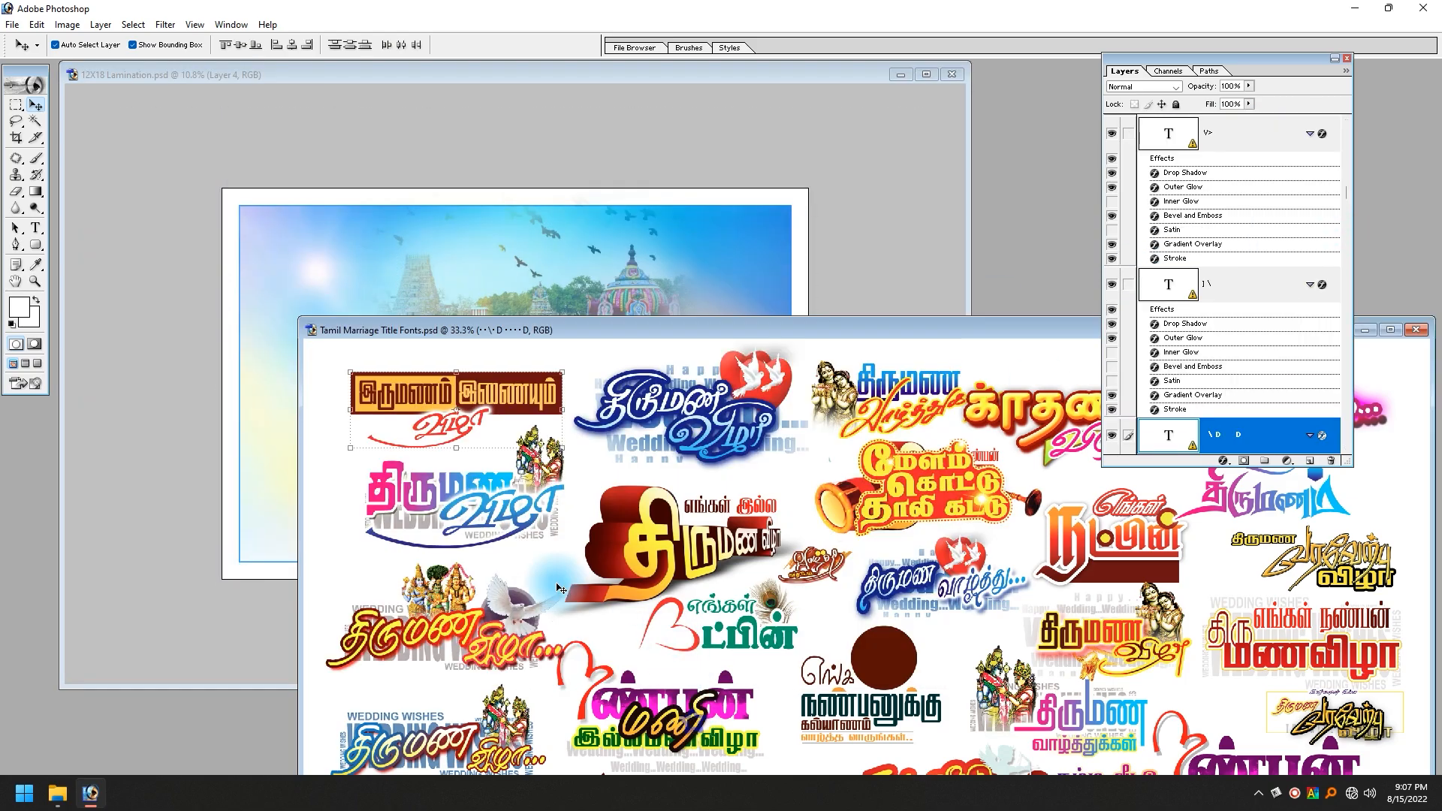
{"action": "left_click_drag", "start_coordinate": [476, 348], "coordinate": [510, 276]}
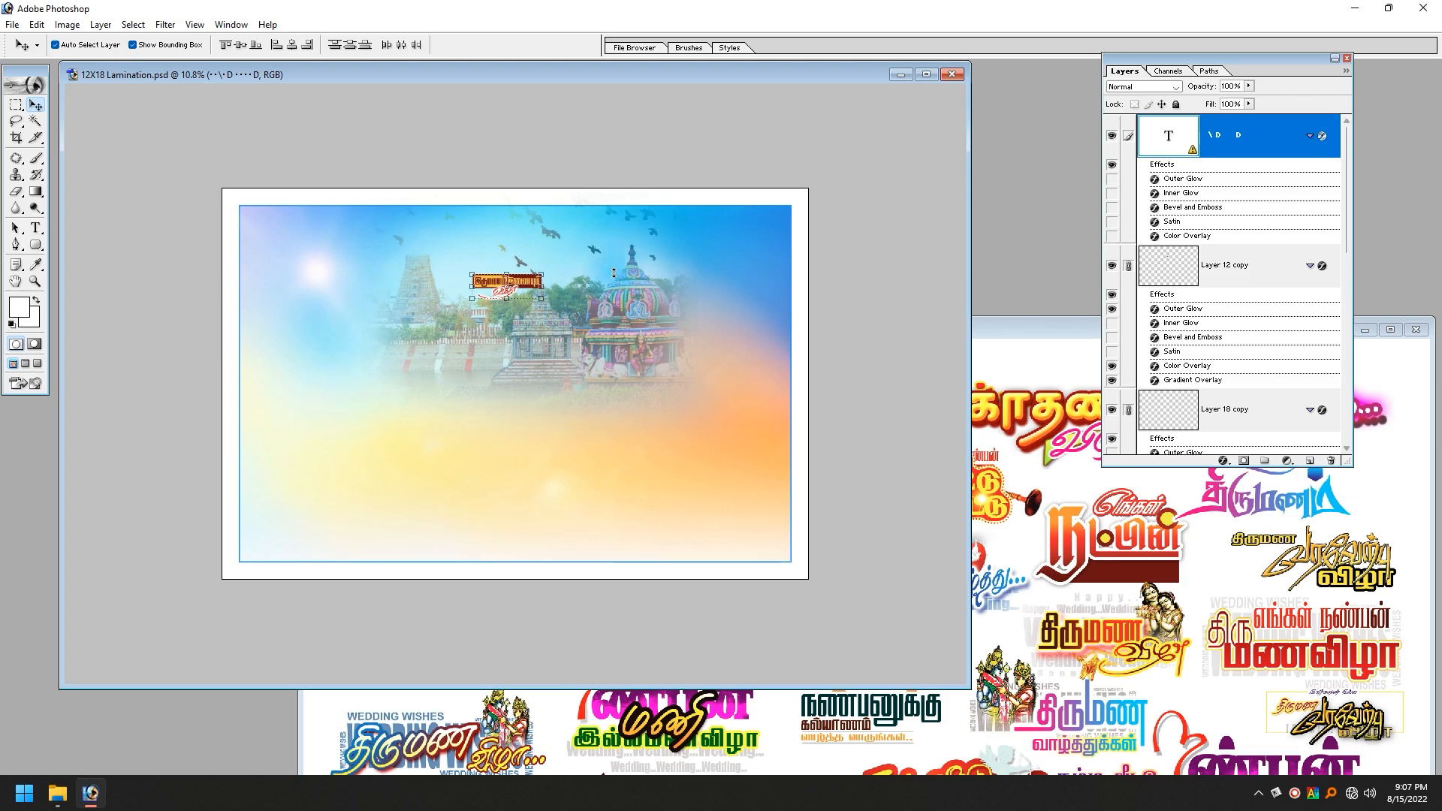
{"action": "left_click", "coordinate": [927, 75]}
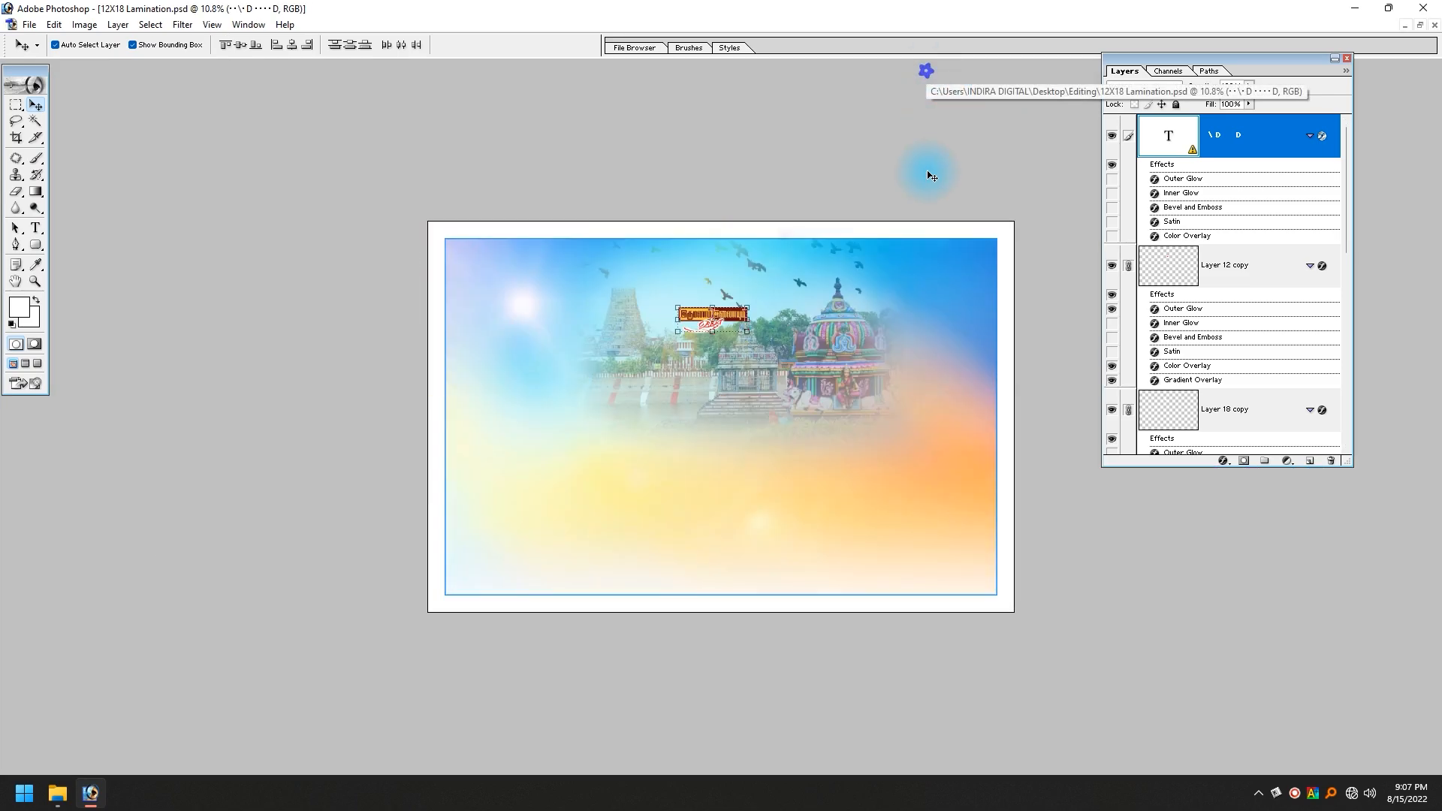
- Scale the wedding title up to about 331% and move it to the top centre of the design
{"action": "left_click_drag", "start_coordinate": [541, 226], "coordinate": [1014, 433]}
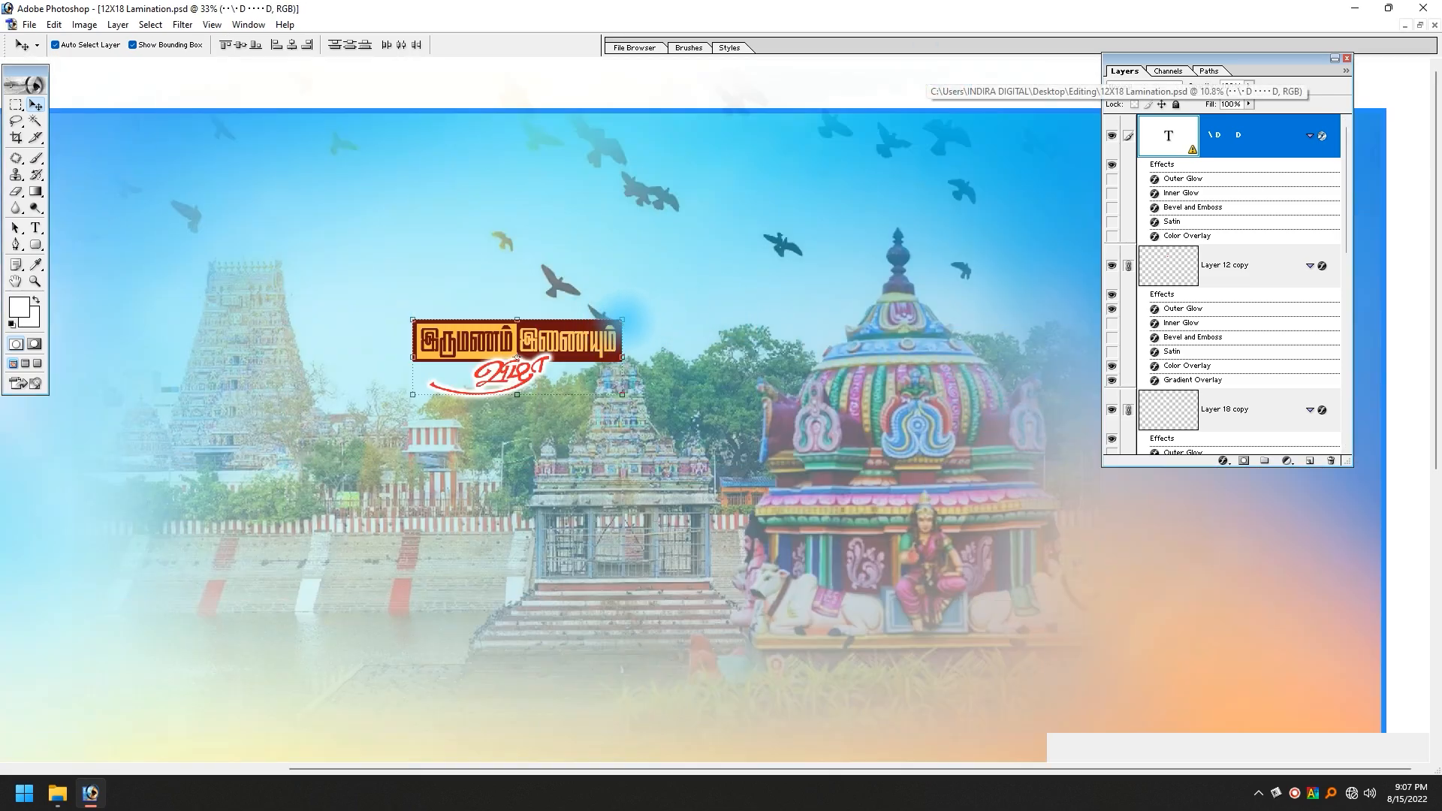
{"action": "left_click", "coordinate": [616, 320]}
{"action": "left_click", "coordinate": [725, 320]}
{"action": "left_click_drag", "start_coordinate": [622, 319], "coordinate": [877, 270]}
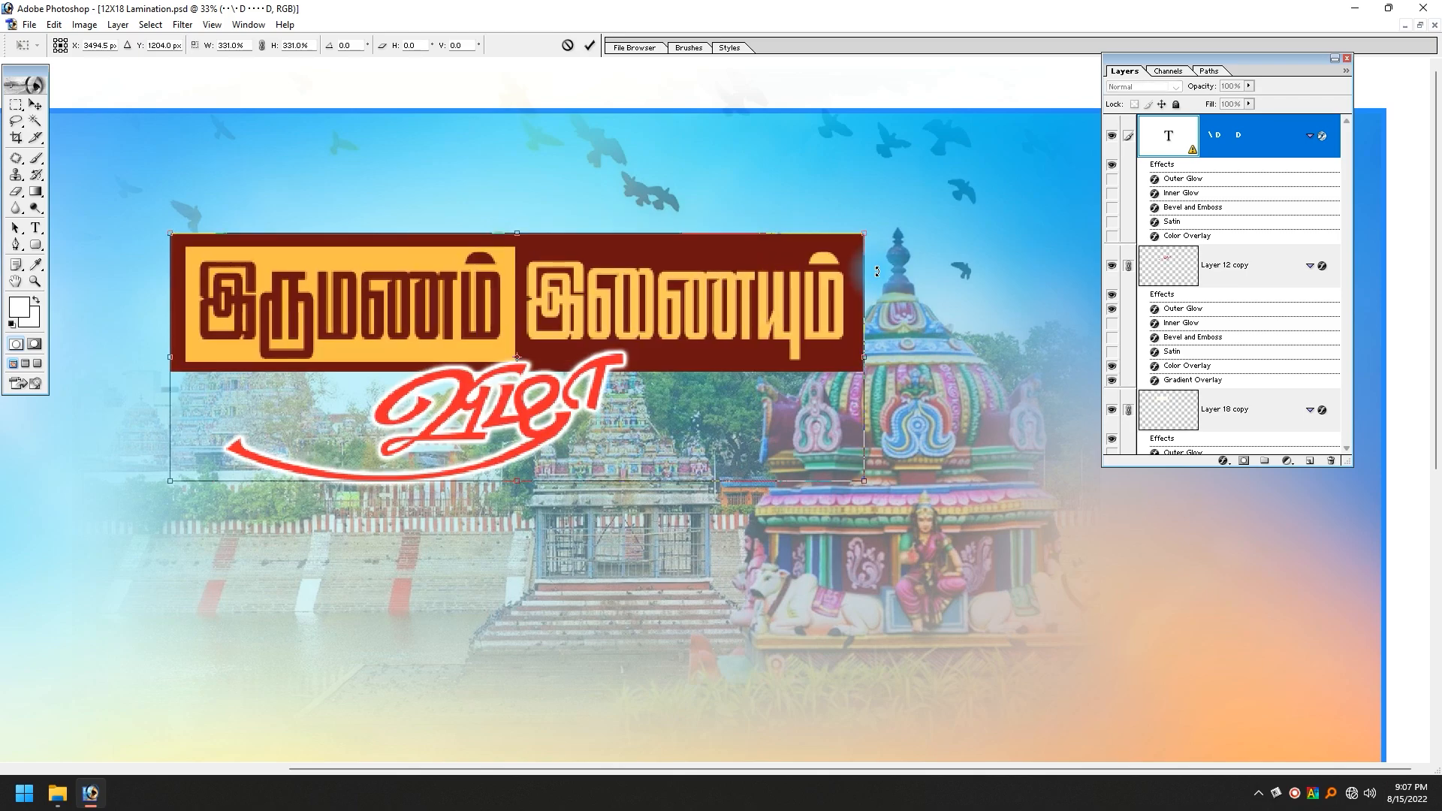
{"action": "key", "text": "Return"}
{"action": "key", "text": "ctrl+0"}
{"action": "left_click_drag", "start_coordinate": [768, 239], "coordinate": [827, 187]}
- Scale the wedding title down a little and adjust its position just inside the design's top border
{"action": "key", "text": "Tab"}
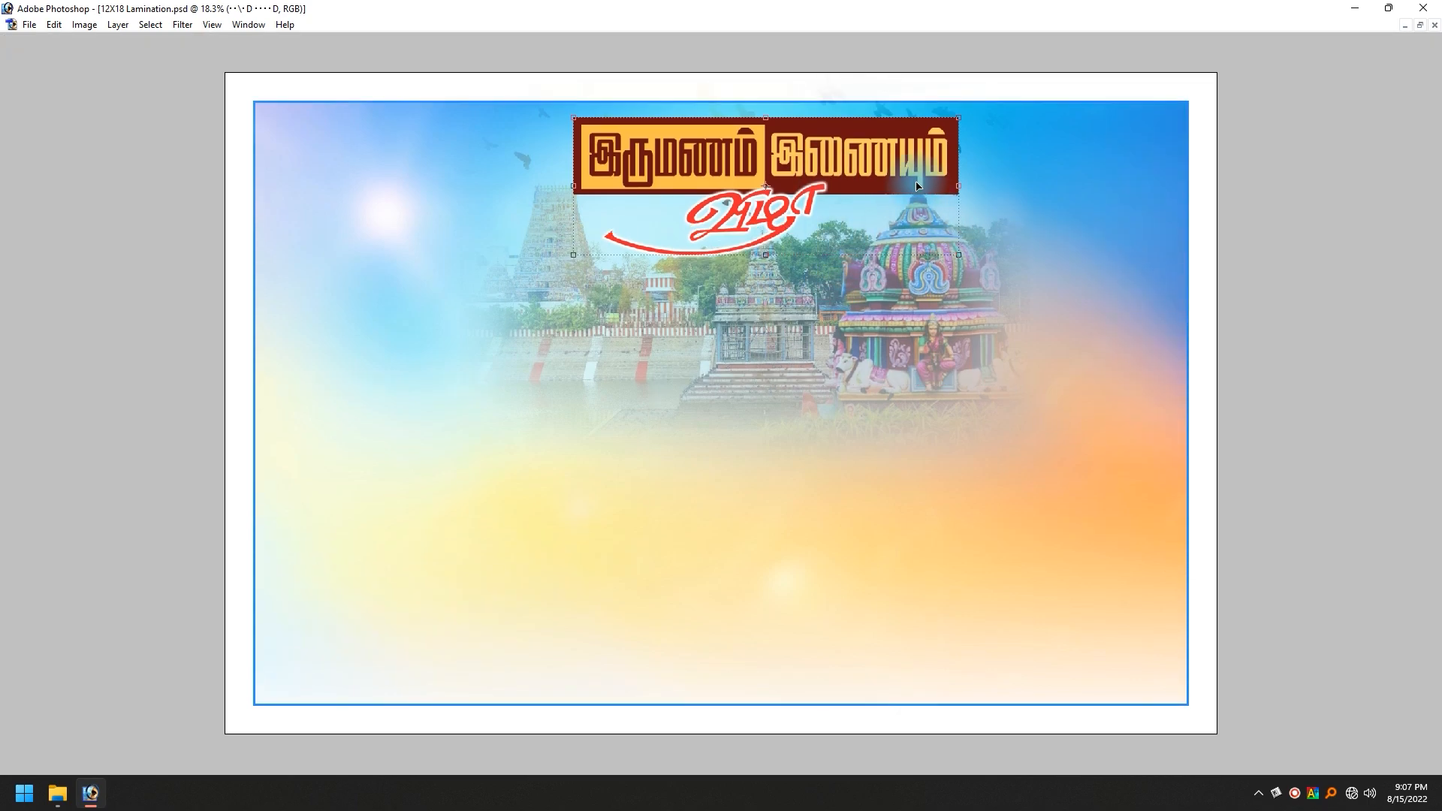
{"action": "left_click", "coordinate": [958, 257]}
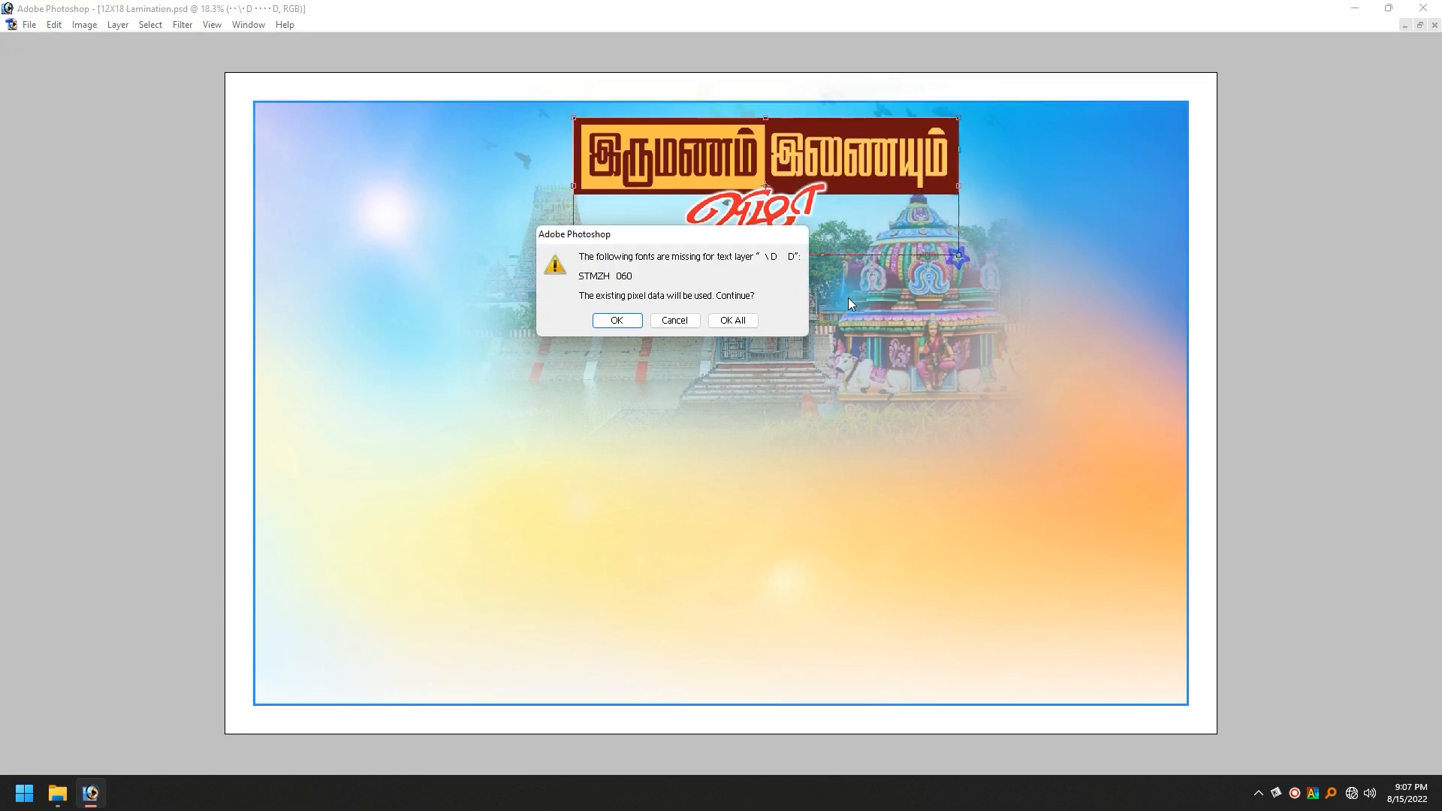
{"action": "left_click", "coordinate": [750, 316]}
{"action": "left_click_drag", "start_coordinate": [961, 257], "coordinate": [943, 249]}
{"action": "left_click_drag", "start_coordinate": [900, 186], "coordinate": [884, 192]}
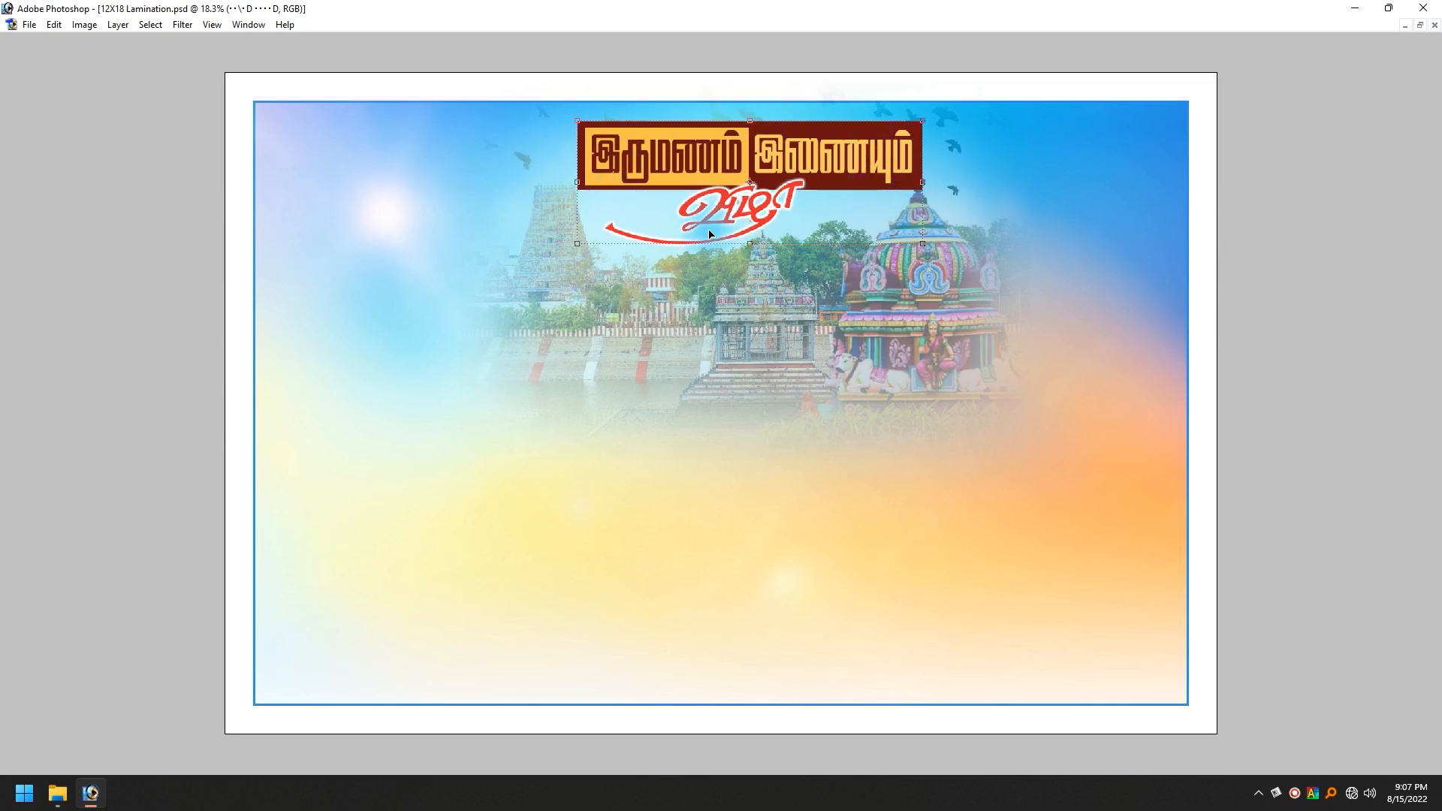
- Cycle through the open documents back to the lamination design and show it full screen with menu bar and palettes
{"action": "key", "text": "ctrl+Tab"}
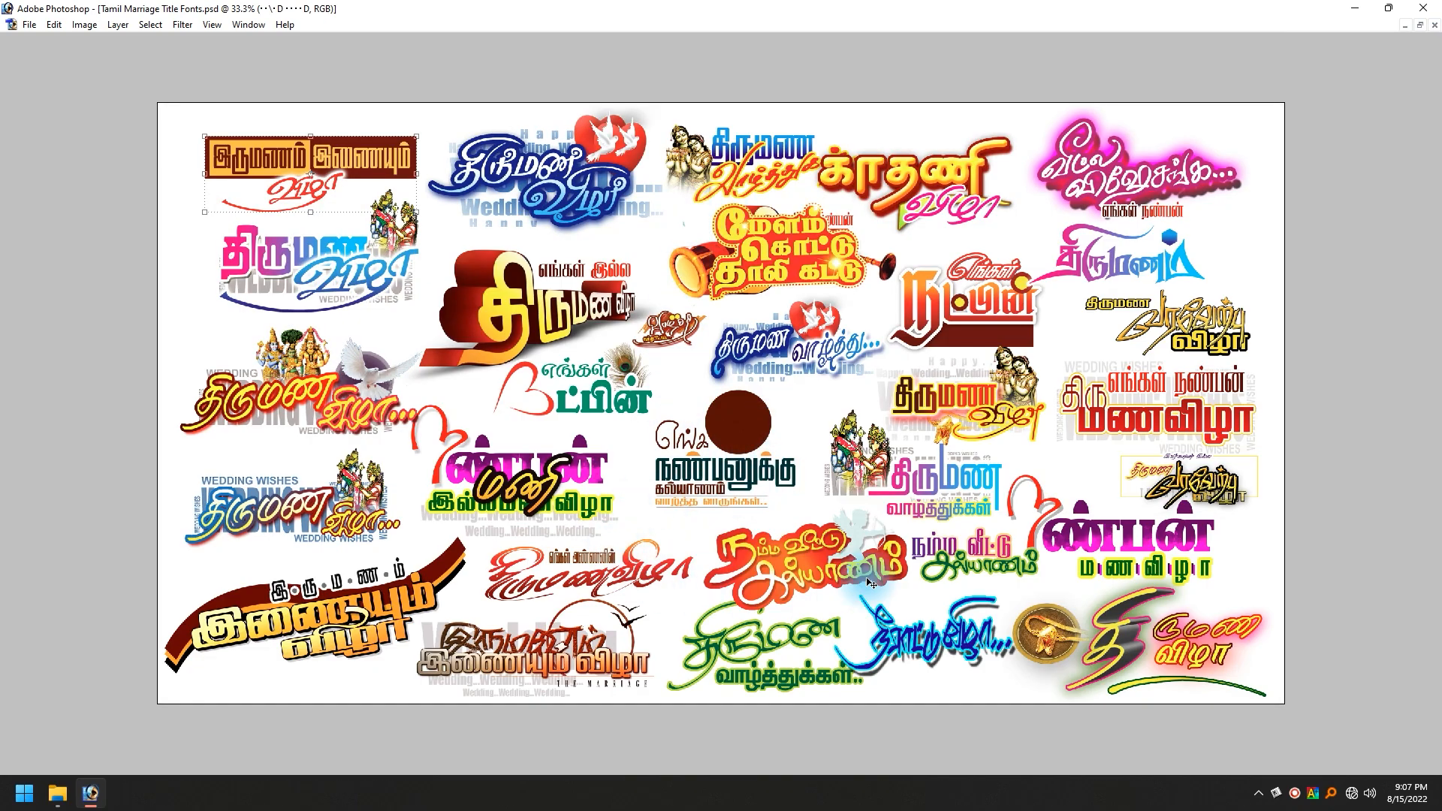
{"action": "key", "text": "ctrl+Tab"}
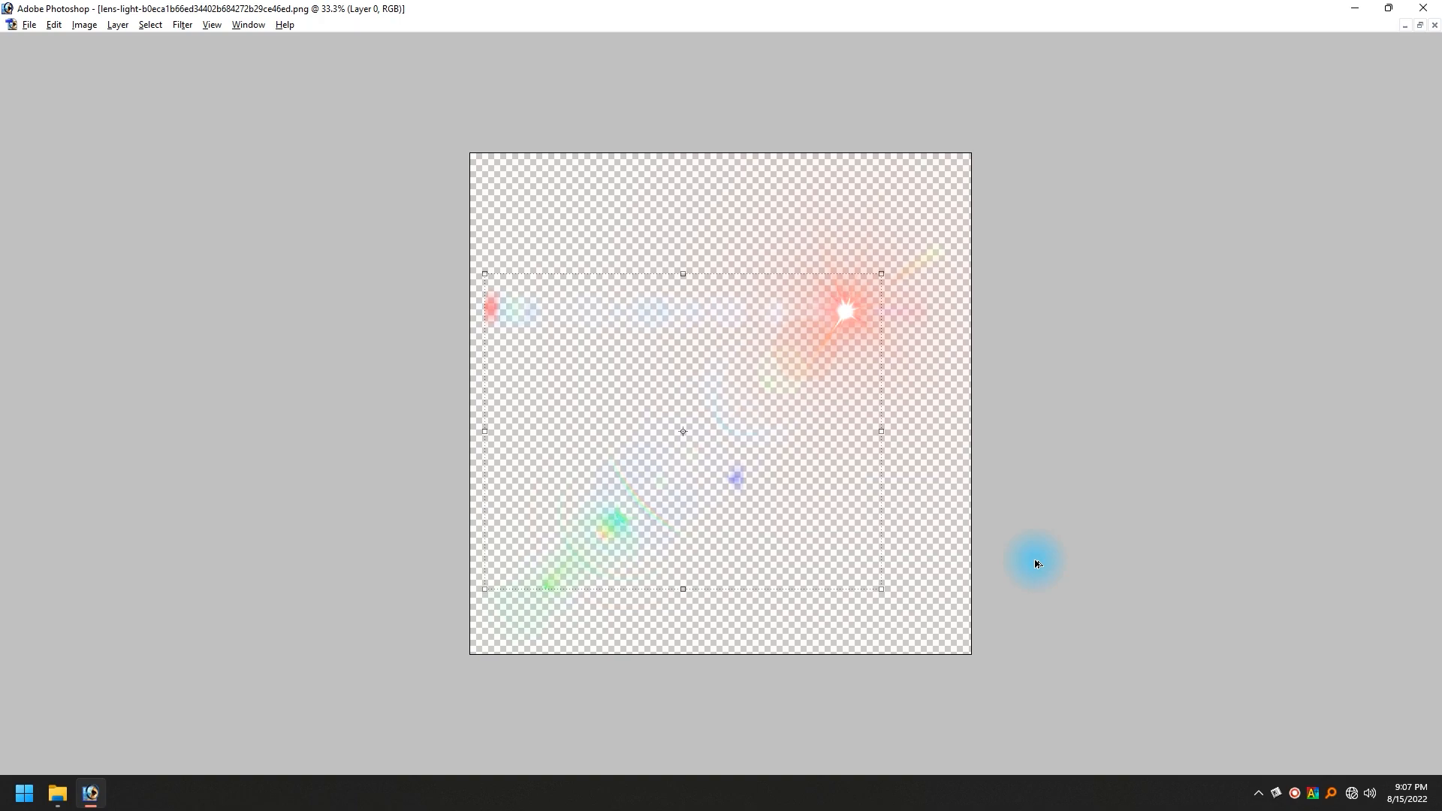
{"action": "key", "text": "ctrl+Tab"}
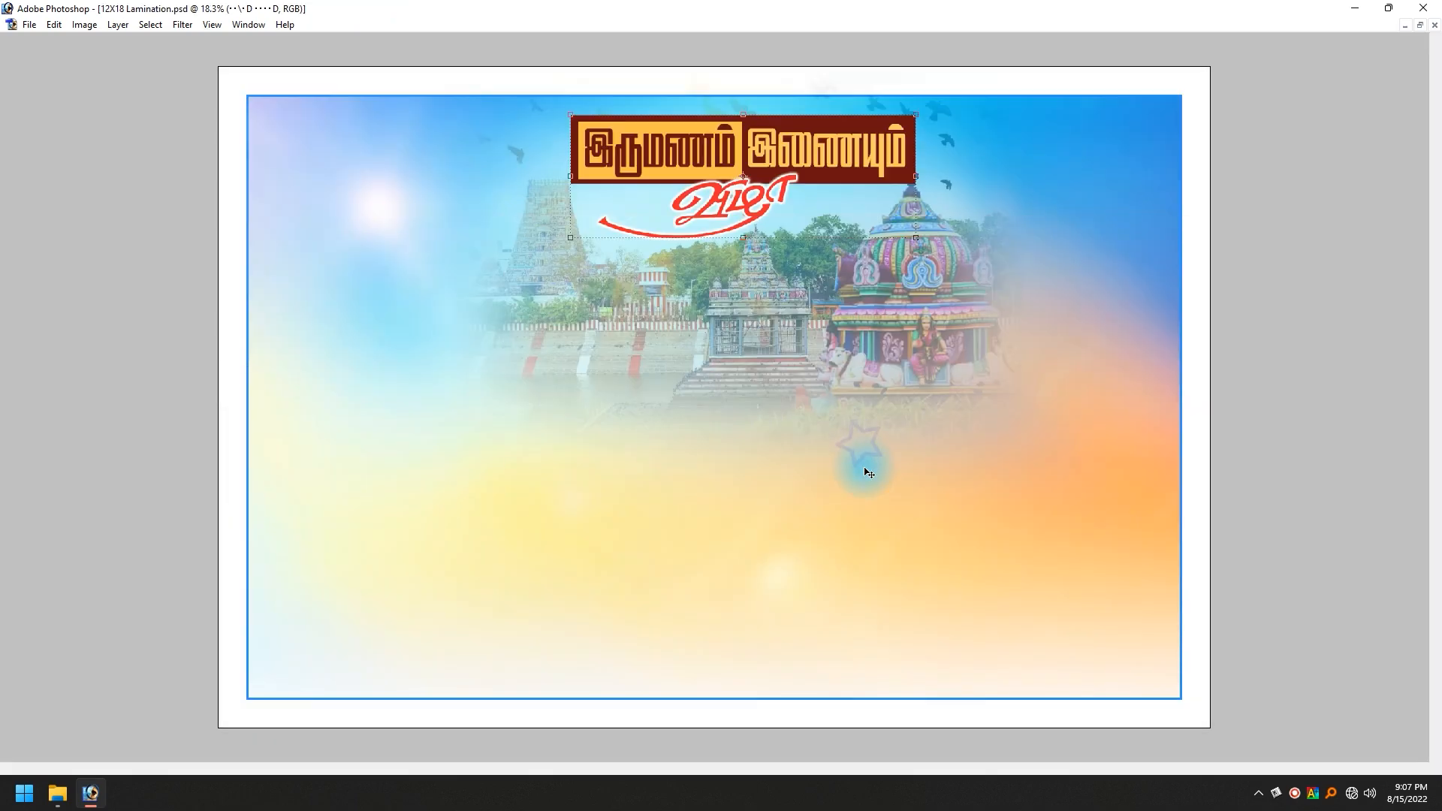
{"action": "key", "text": "f"}
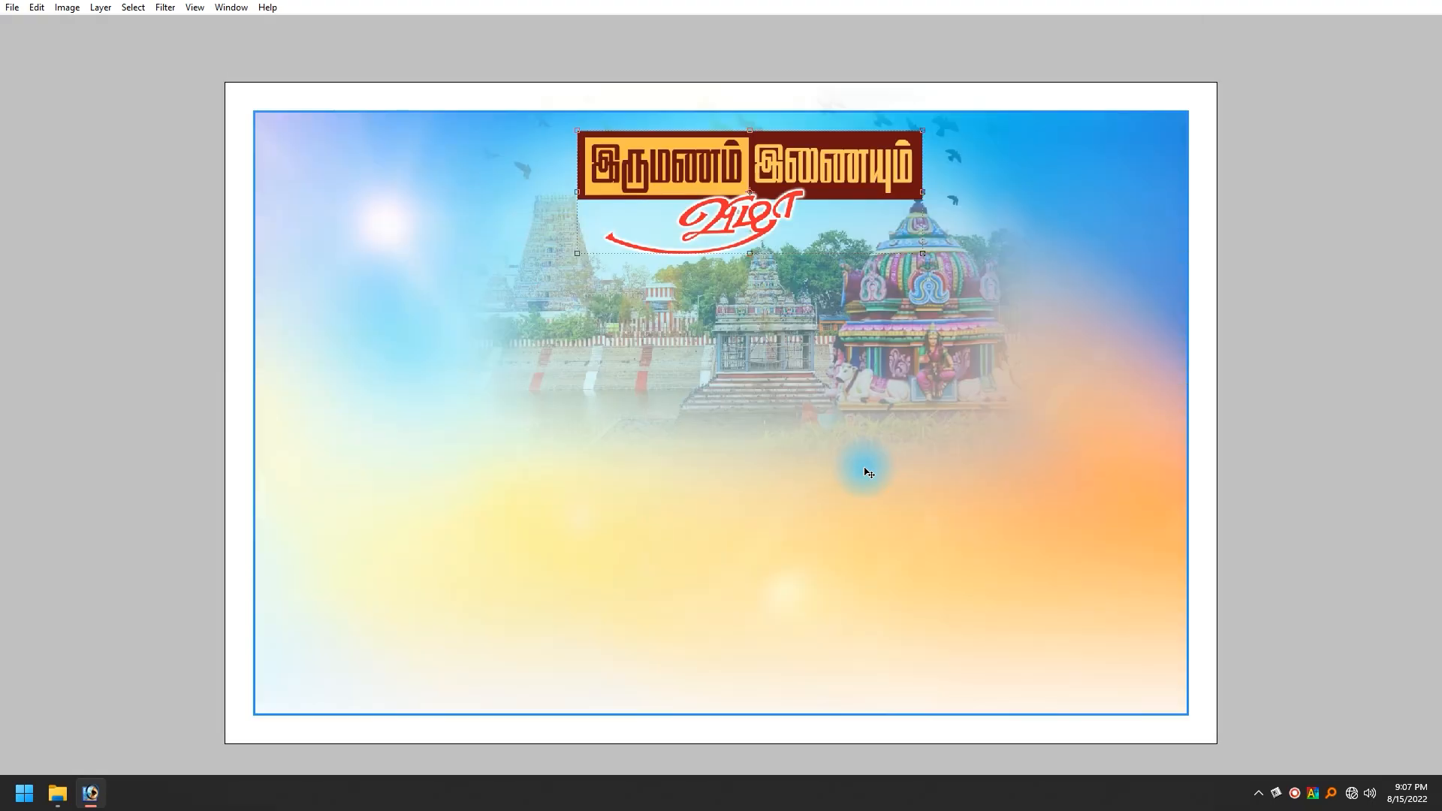
{"action": "key", "text": "Tab"}
{"action": "key", "text": "Tab"}
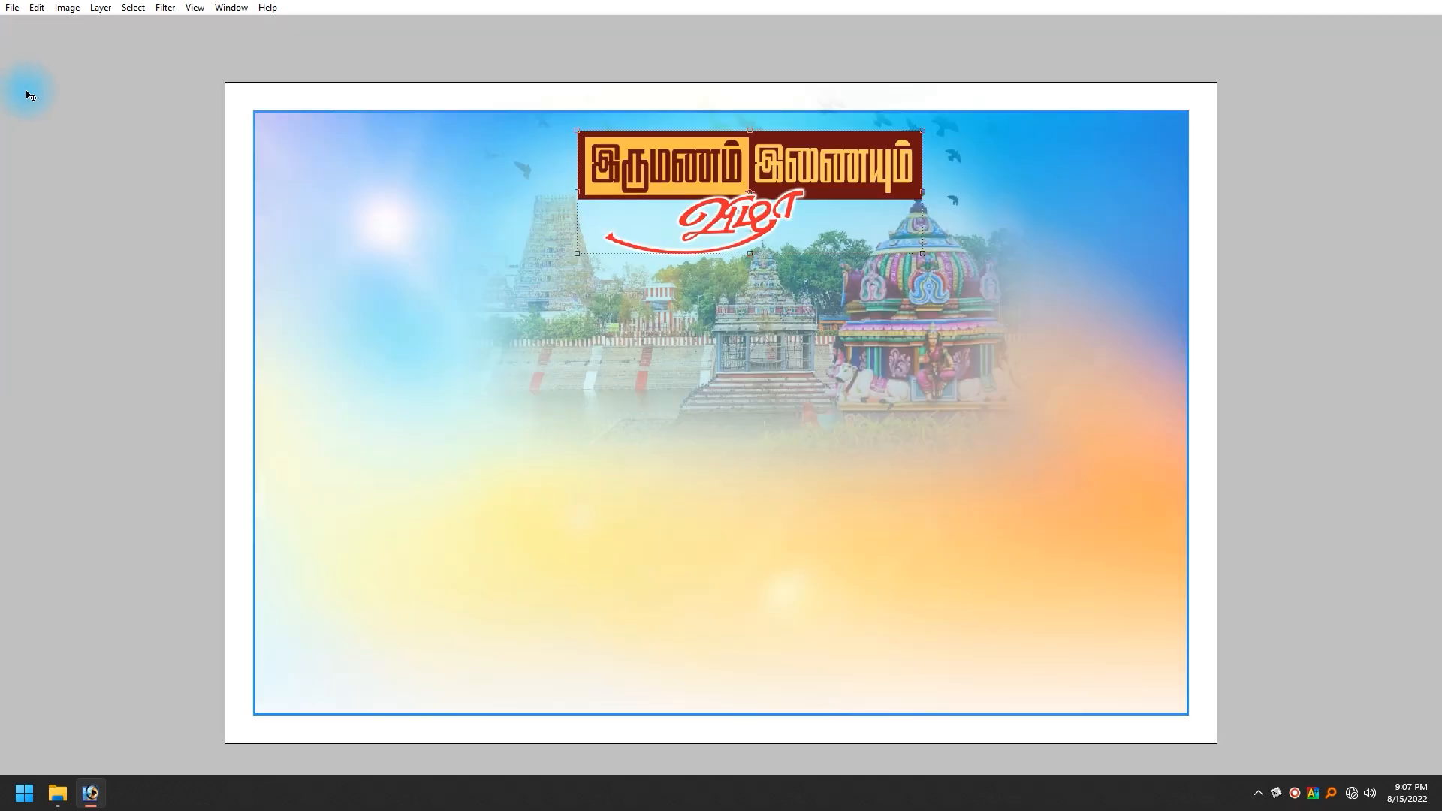
{"action": "key", "text": "Tab"}
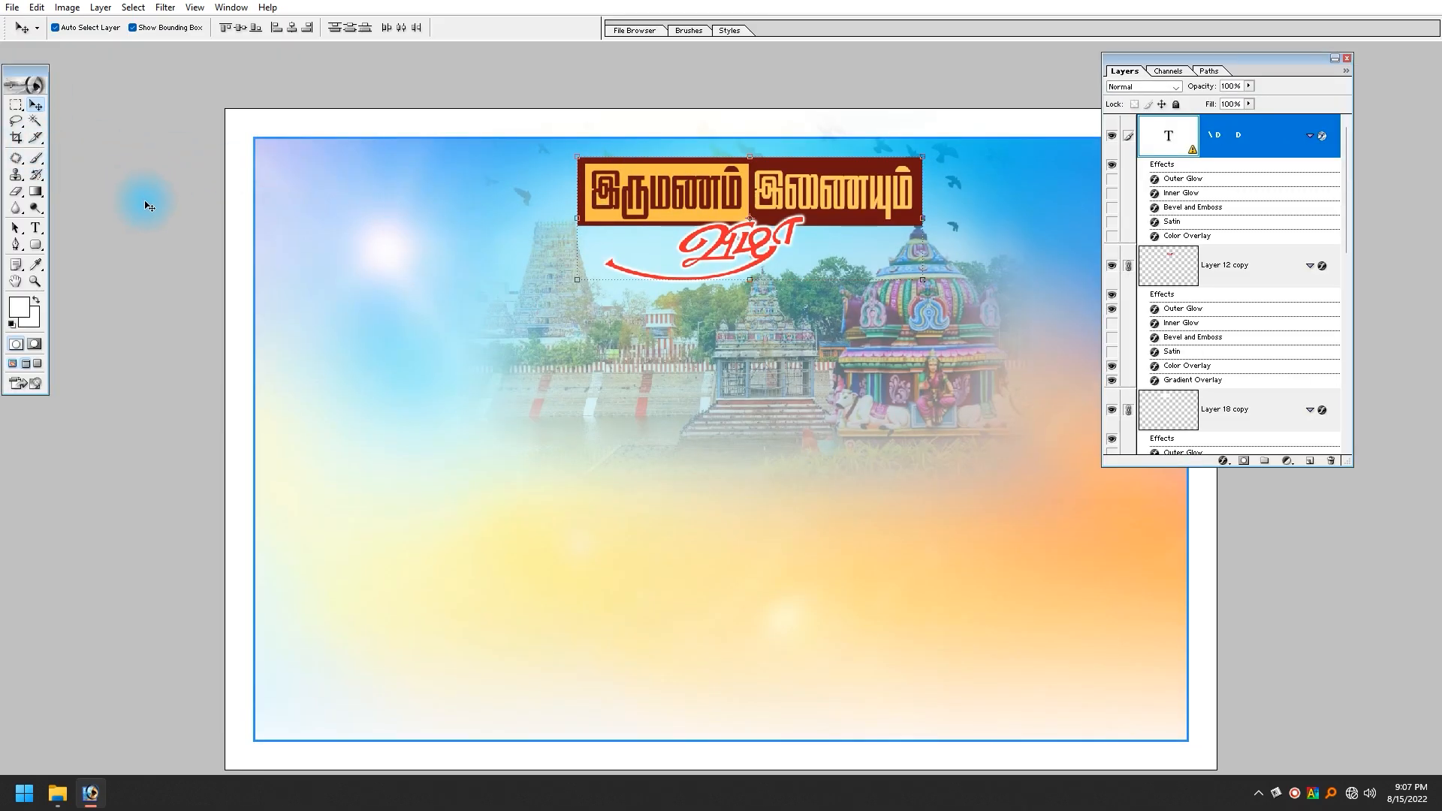
- Open kings production (68).jpg from the Editing folder and copy its orange light flare into the lamination design
{"action": "key", "text": "alt+Tab"}
{"action": "left_click", "coordinate": [760, 621]}
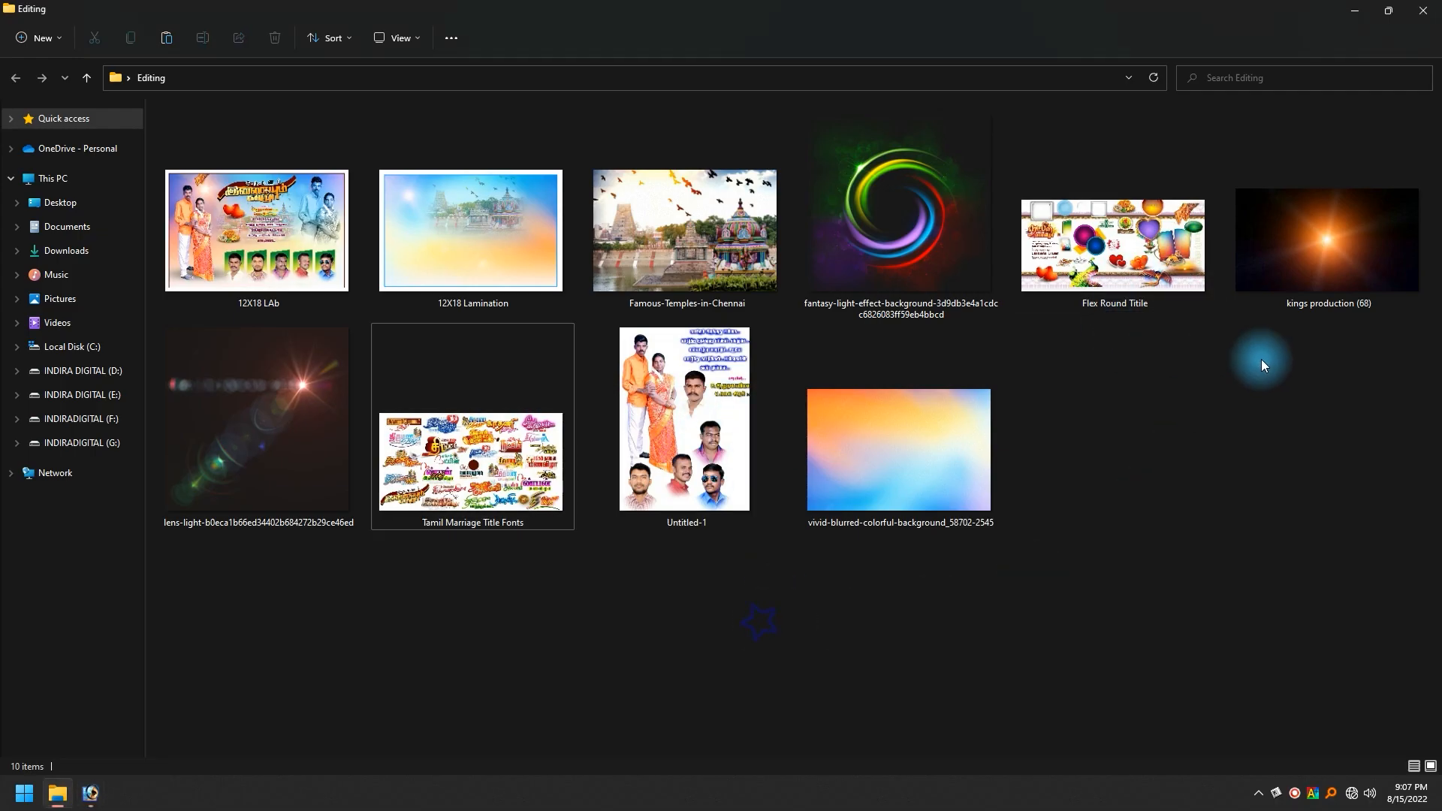
{"action": "double_click", "coordinate": [1349, 259]}
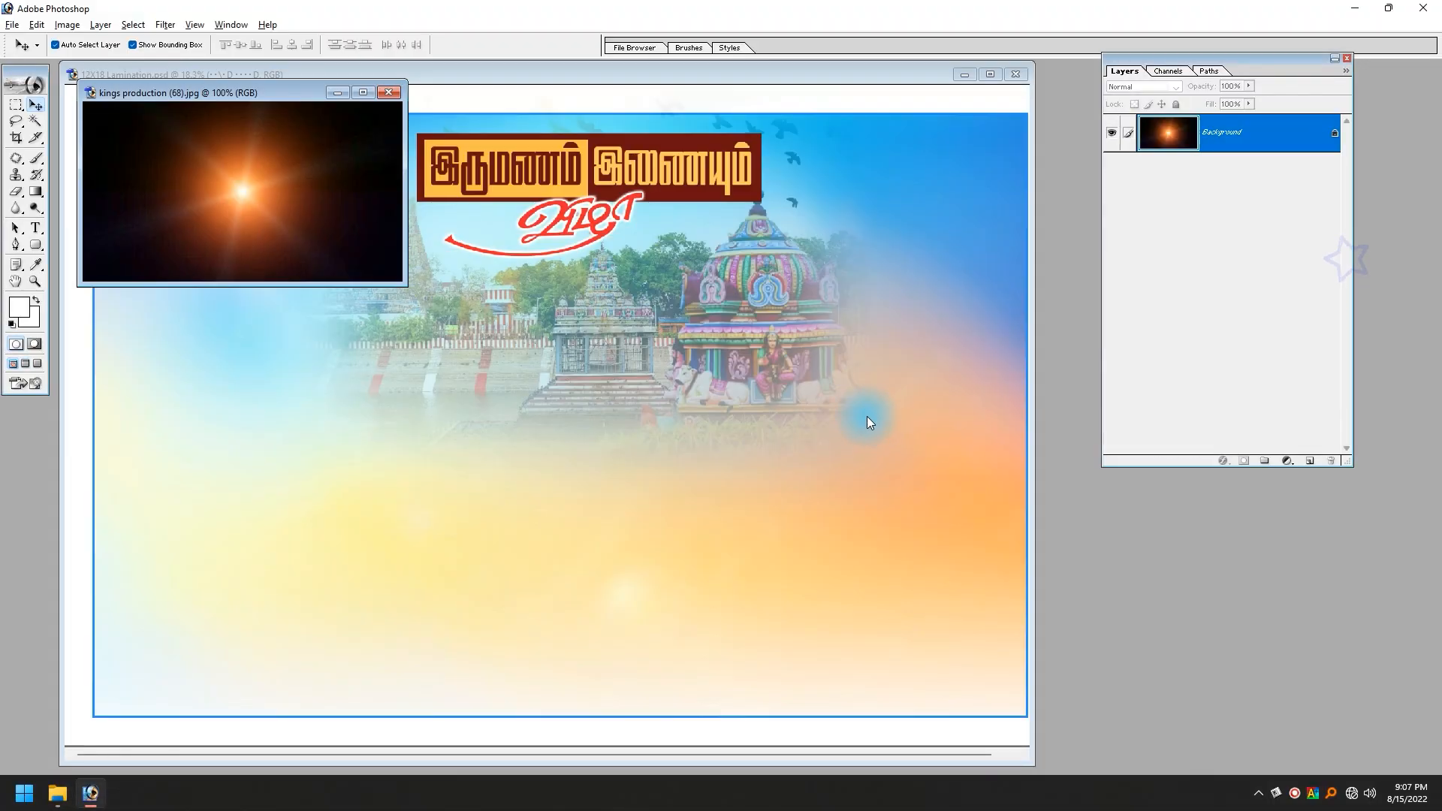
{"action": "left_click_drag", "start_coordinate": [272, 209], "coordinate": [311, 377]}
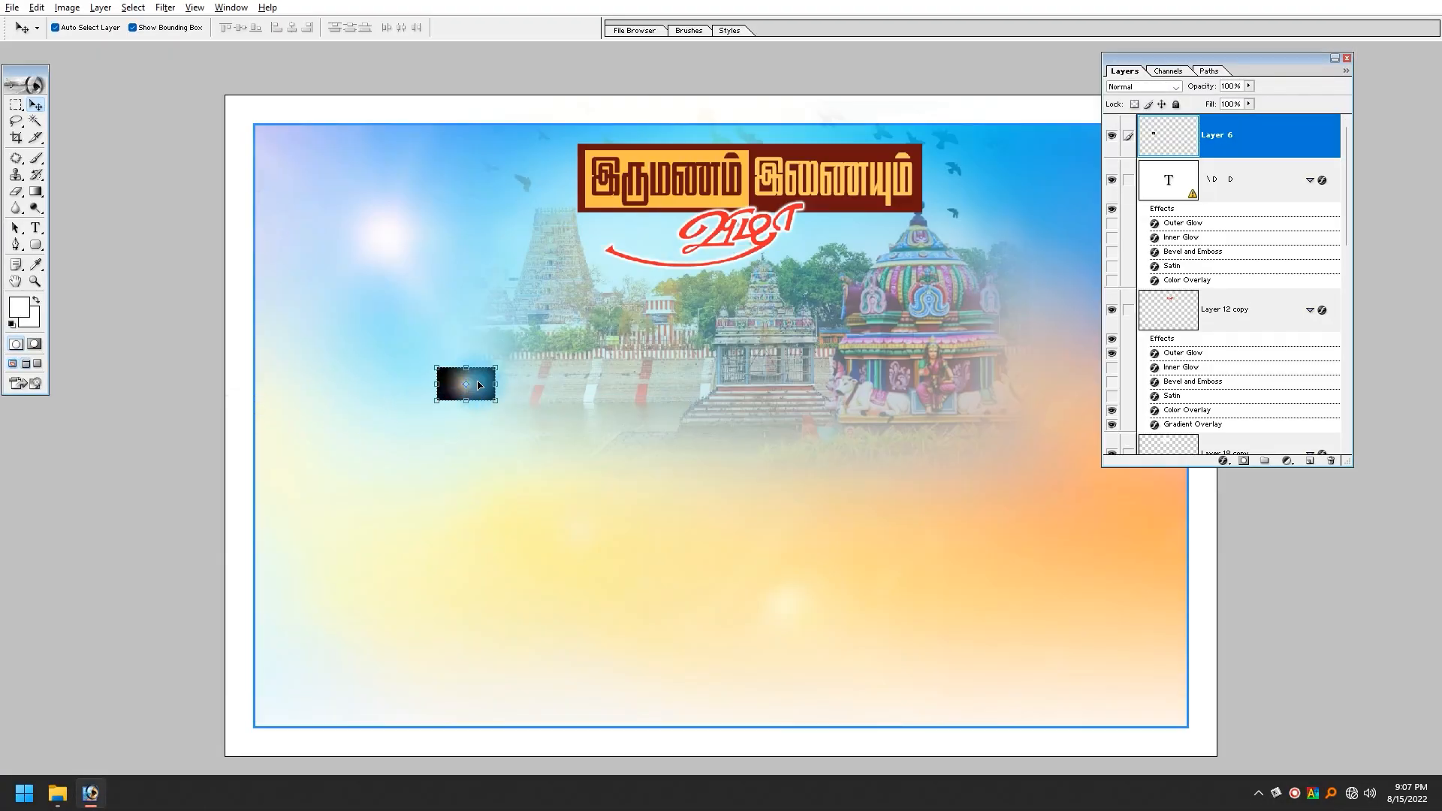
- Set the orange flare layer's blending mode to Screen and place it over the white glow near the design's upper-left corner
{"action": "left_click_drag", "start_coordinate": [477, 386], "coordinate": [431, 281]}
{"action": "left_click_drag", "start_coordinate": [316, 179], "coordinate": [558, 348]}
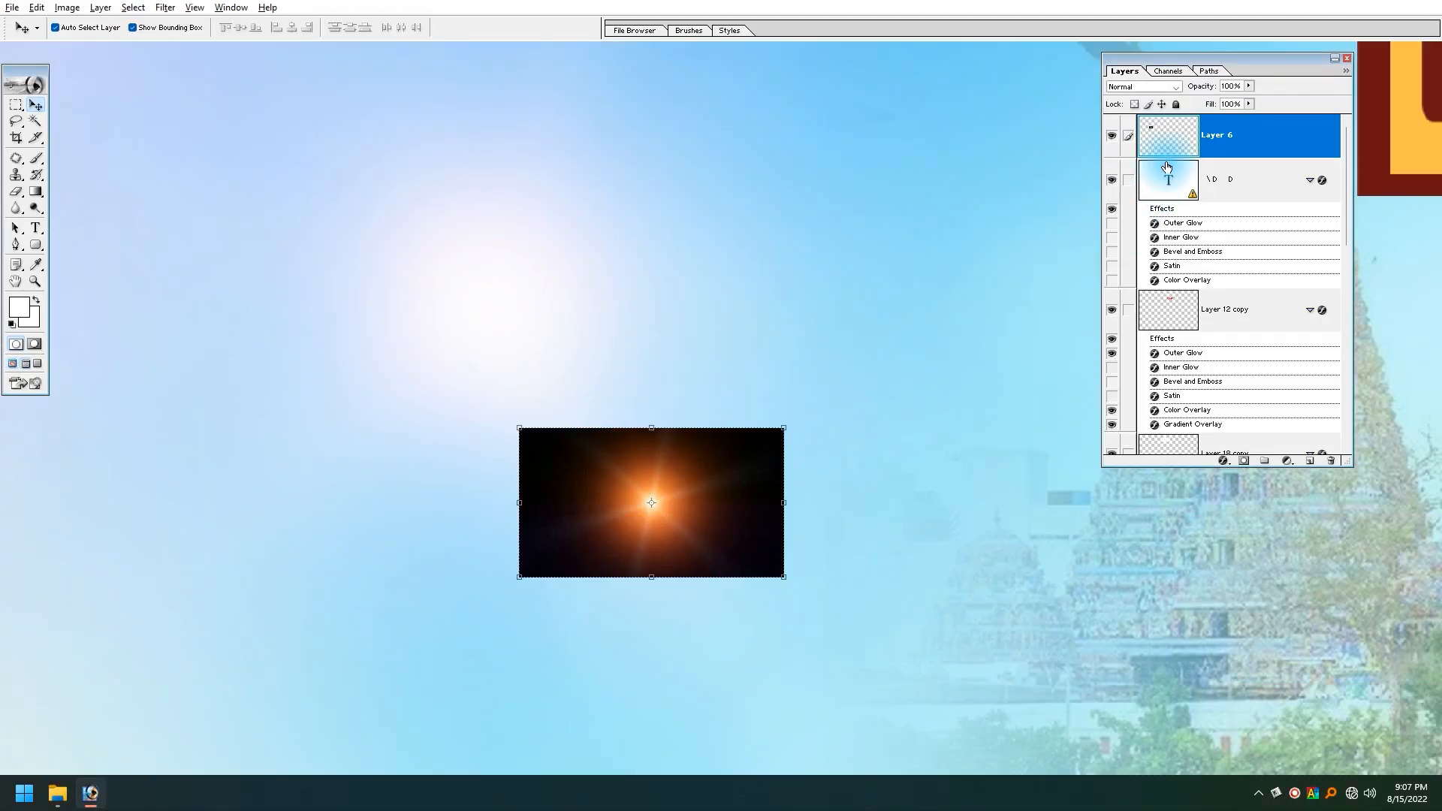
{"action": "left_click", "coordinate": [1143, 86]}
{"action": "left_click", "coordinate": [1140, 172]}
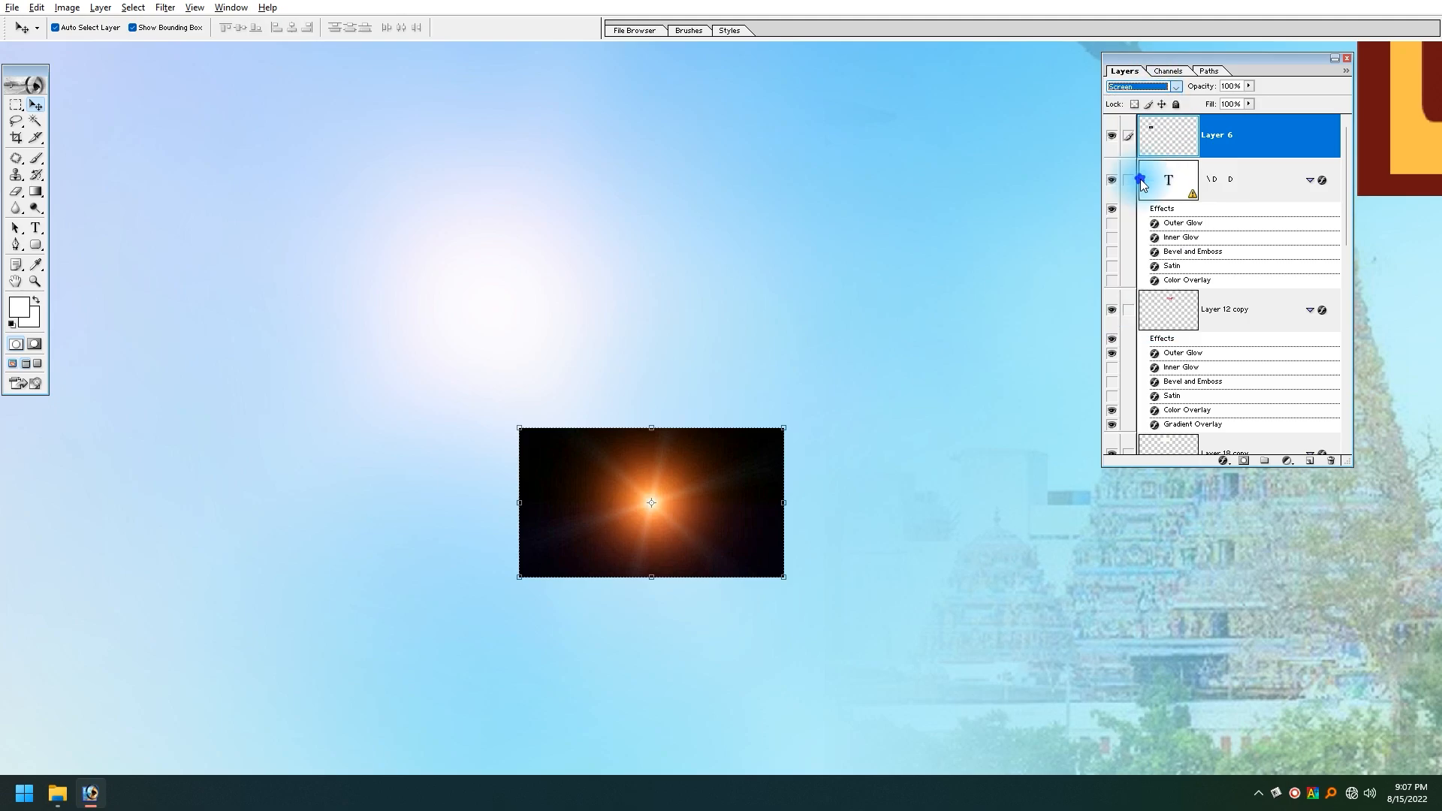
{"action": "left_click_drag", "start_coordinate": [651, 507], "coordinate": [476, 298]}
- Enlarge the flare greatly and reposition it around the white glow beside the temple picture
{"action": "key", "text": "ctrl+0"}
{"action": "left_click_drag", "start_coordinate": [396, 258], "coordinate": [618, 389]}
{"action": "left_click_drag", "start_coordinate": [432, 309], "coordinate": [424, 286]}
{"action": "key", "text": "Return"}
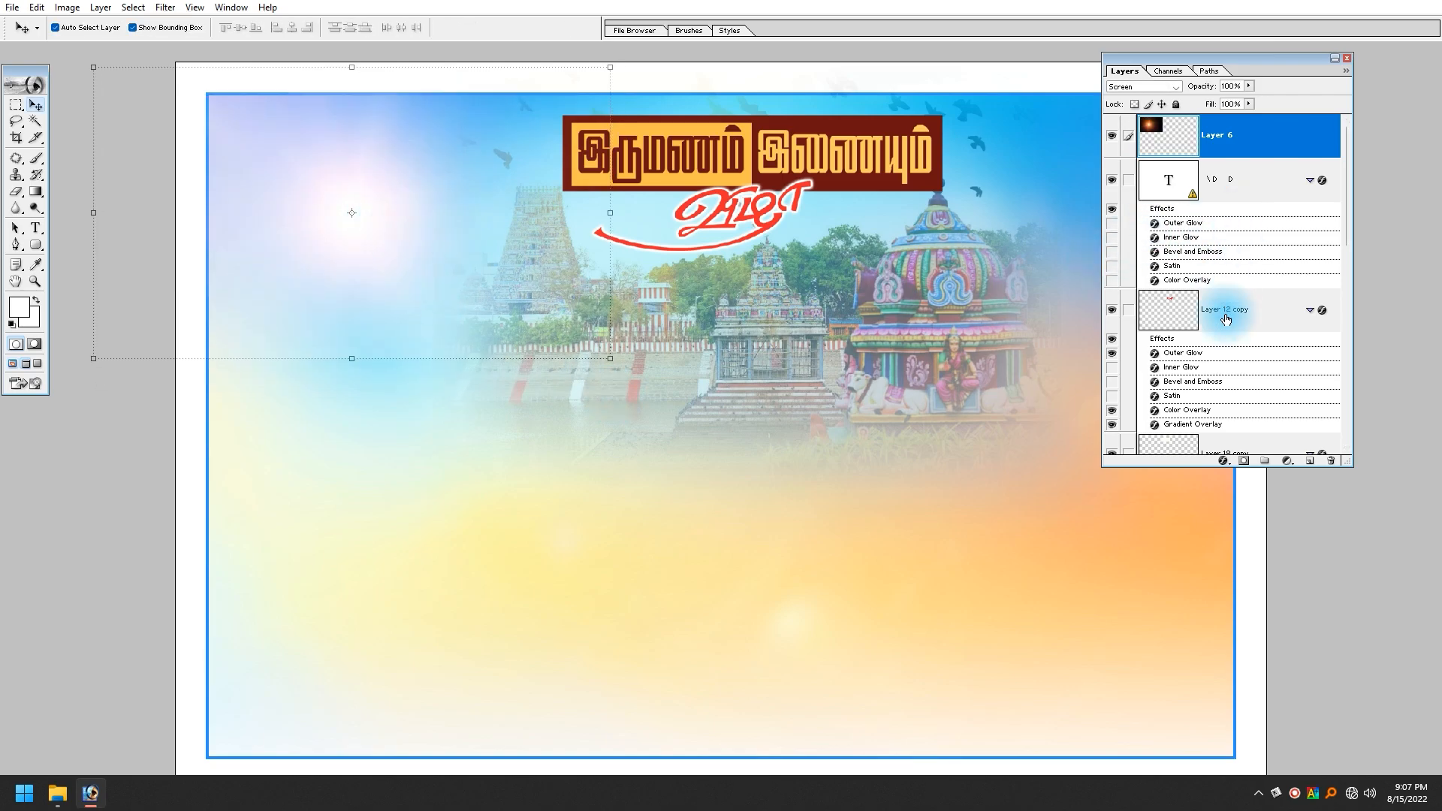
- Open the Untitled-1 file with the couple photos from the Editing folder in Photoshop, accepting the missing fonts
{"action": "key", "text": "alt+Tab"}
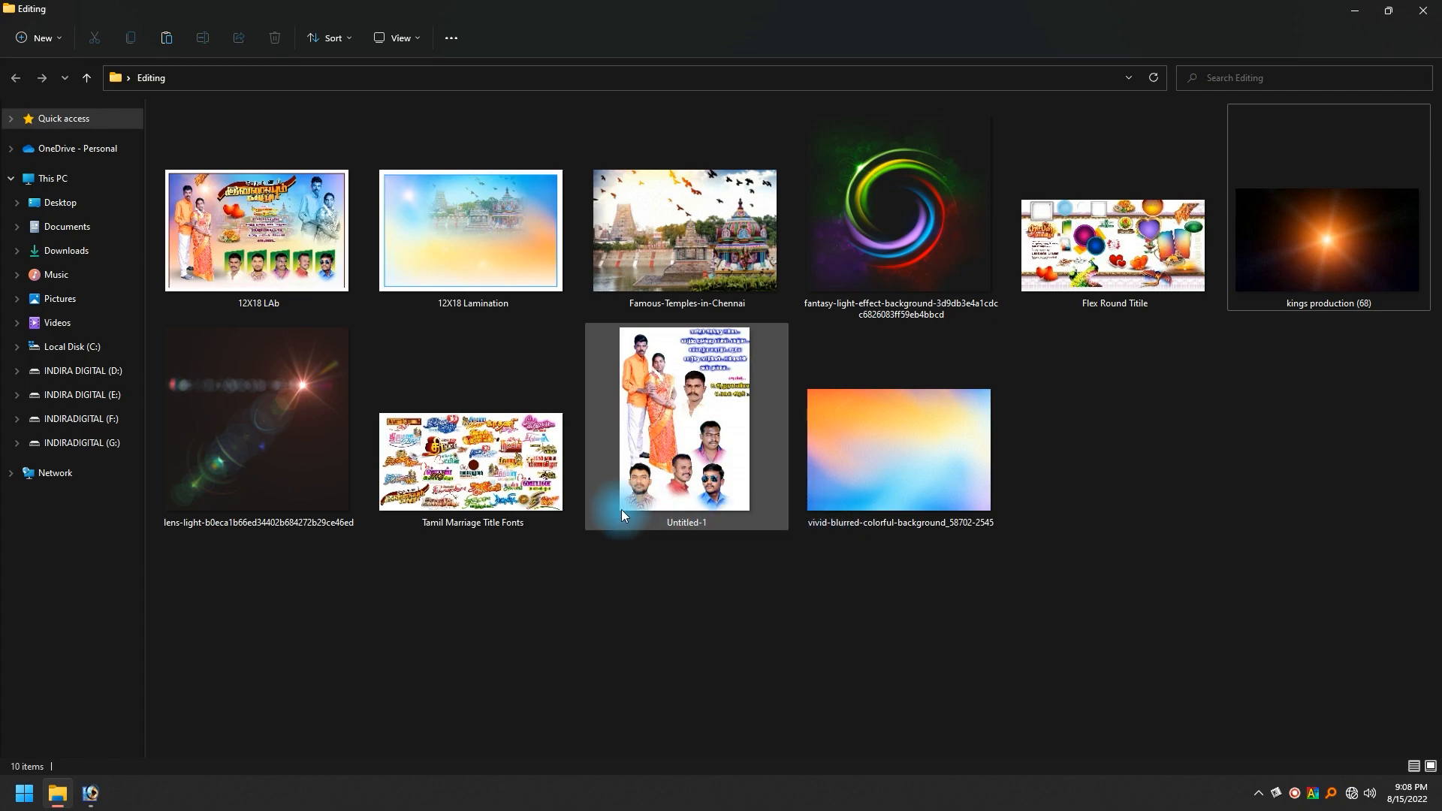
{"action": "key", "text": "alt+Tab"}
{"action": "key", "text": "alt+Tab"}
{"action": "left_click_drag", "start_coordinate": [696, 435], "coordinate": [646, 533]}
{"action": "key", "text": "alt+Tab"}
{"action": "key", "text": "alt+Tab"}
{"action": "key", "text": "alt+Tab"}
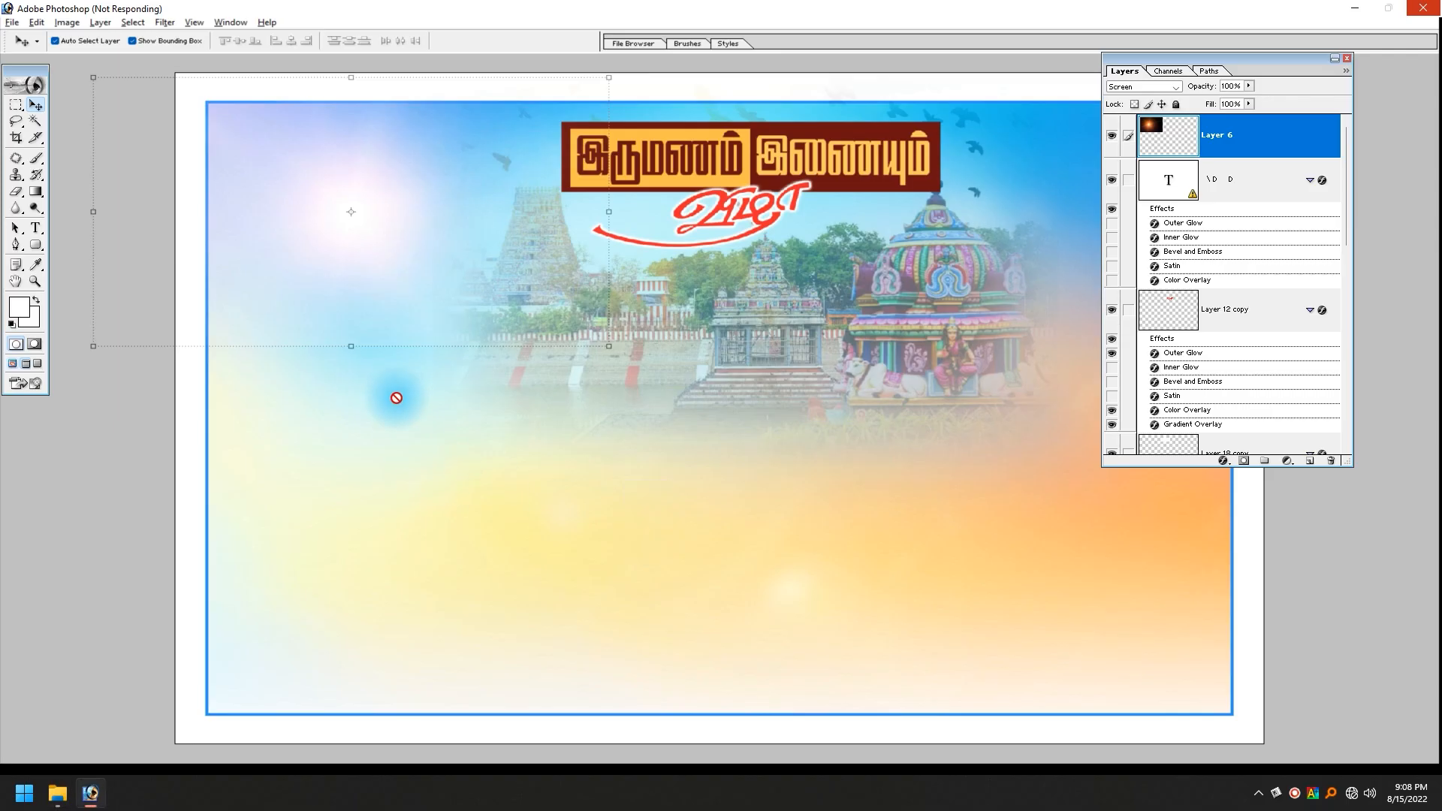
{"action": "key", "text": "alt+Tab"}
{"action": "left_click_drag", "start_coordinate": [836, 398], "coordinate": [628, 425]}
{"action": "key", "text": "alt+Tab"}
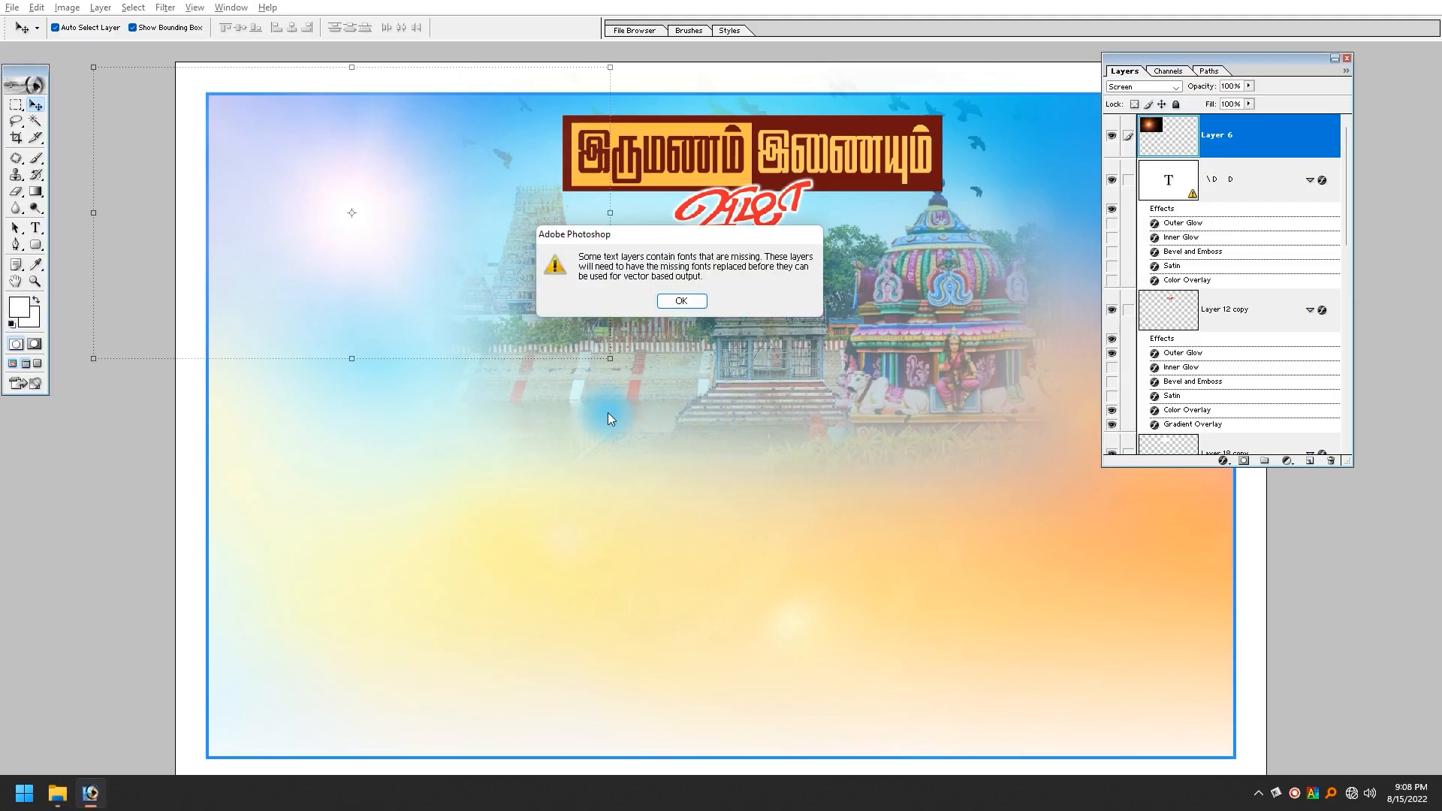
{"action": "key", "text": "Return"}
- Copy the full-length couple photo from Untitled-1 into the lamination design, enlarge it to nearly the border's height and place it along the design's left side
{"action": "left_click_drag", "start_coordinate": [219, 305], "coordinate": [602, 371]}
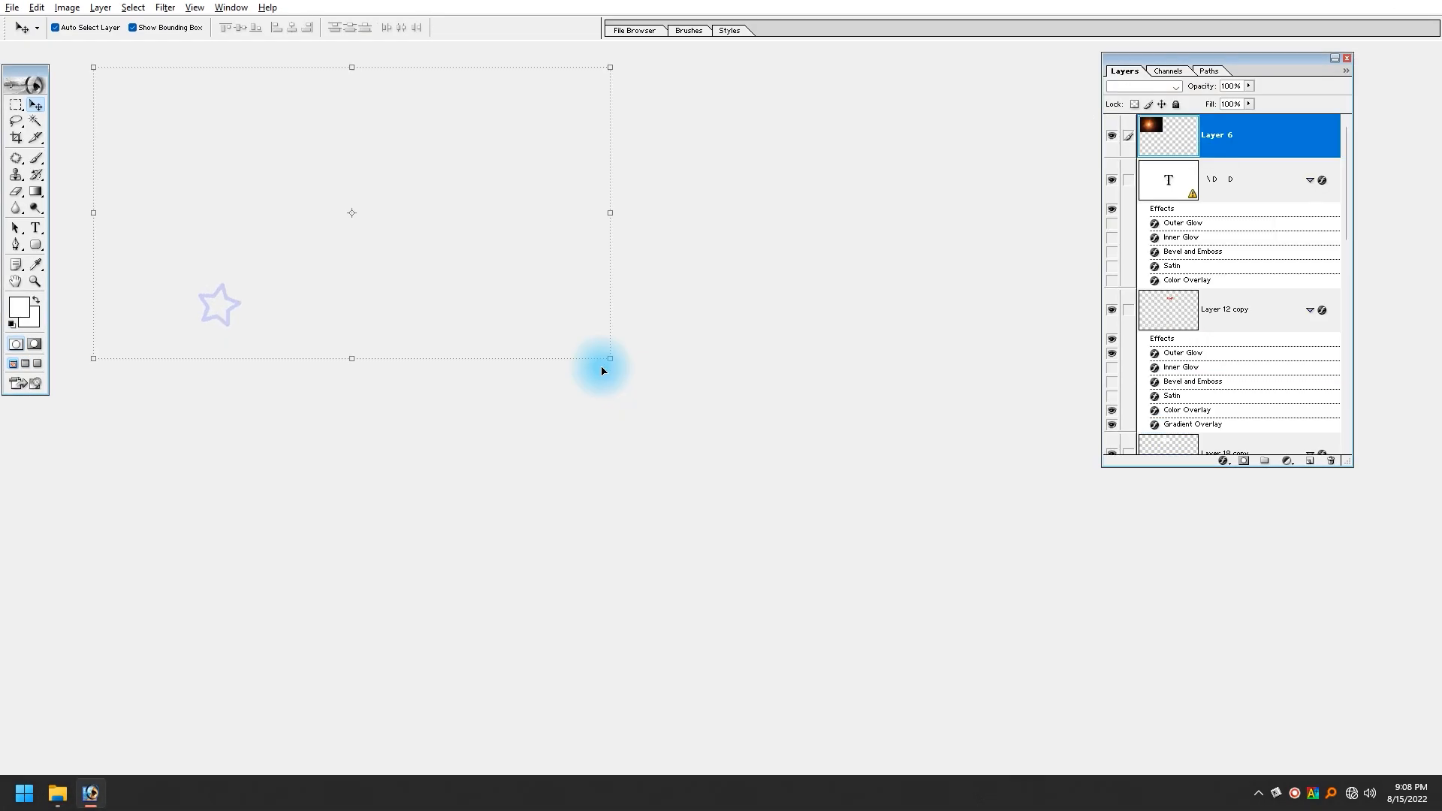
{"action": "left_click_drag", "start_coordinate": [725, 444], "coordinate": [375, 577]}
{"action": "key", "text": "ctrl+t"}
{"action": "left_click_drag", "start_coordinate": [436, 337], "coordinate": [532, 115]}
{"action": "left_click_drag", "start_coordinate": [469, 527], "coordinate": [453, 531]}
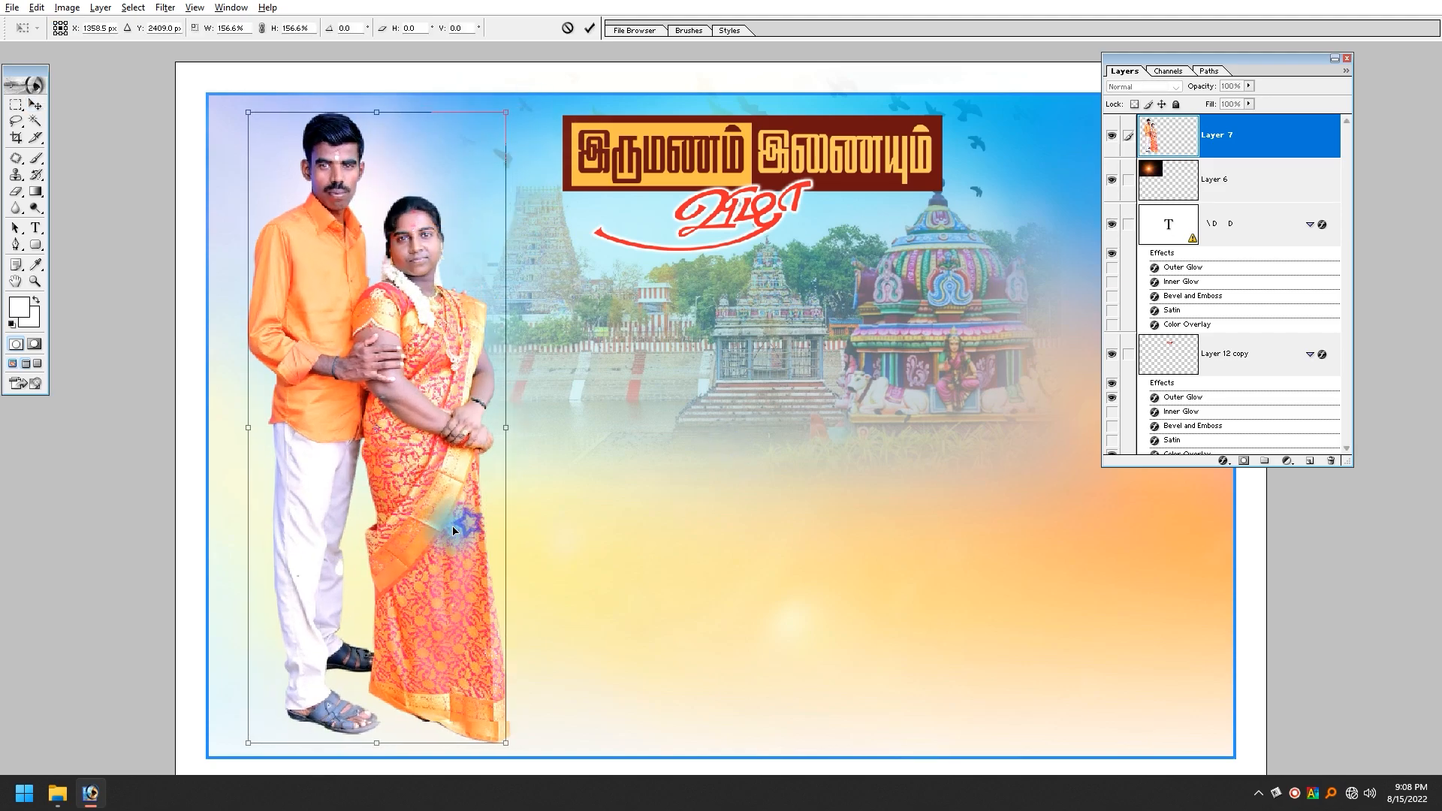
{"action": "left_click_drag", "start_coordinate": [510, 112], "coordinate": [497, 145]}
{"action": "key", "text": "Return"}
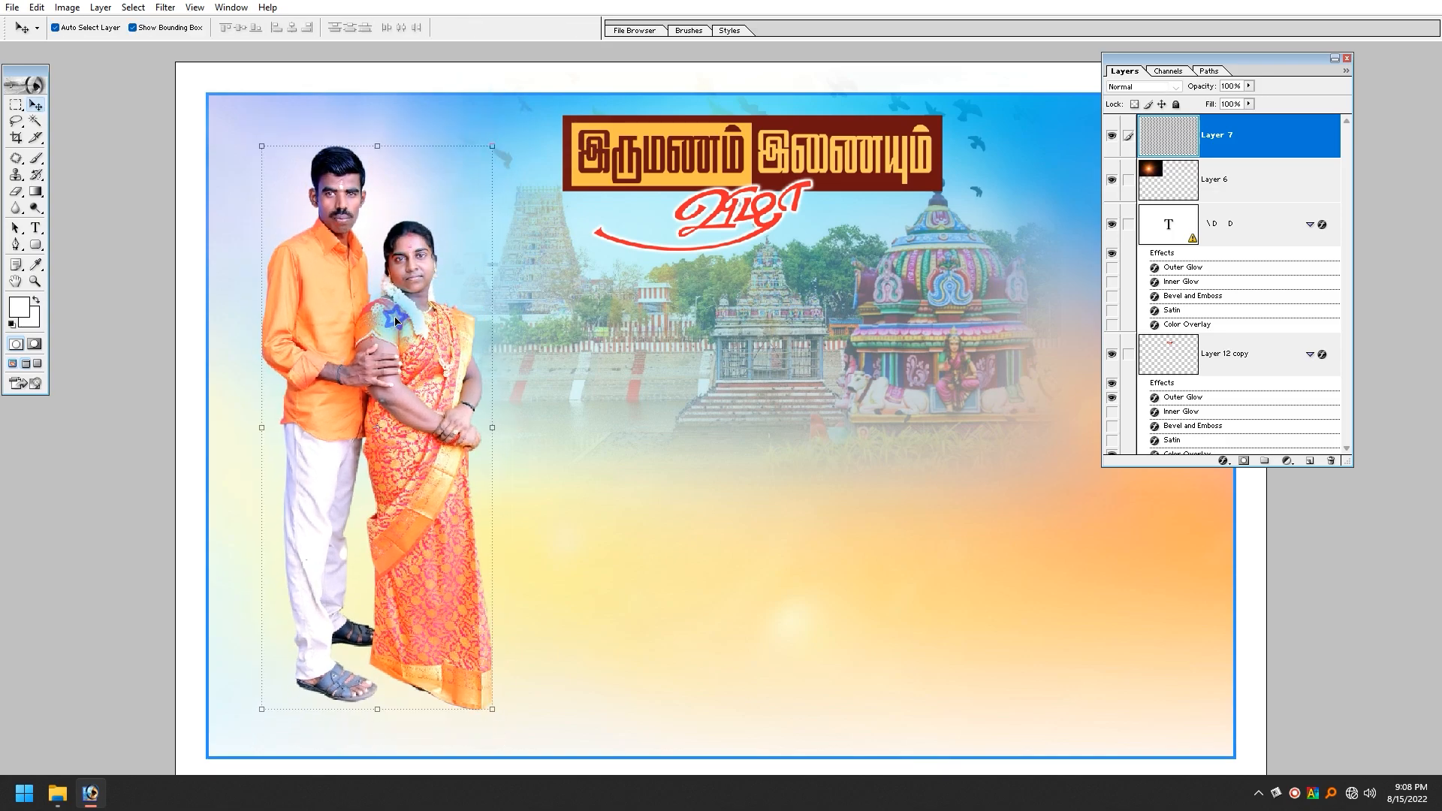
{"action": "left_click_drag", "start_coordinate": [424, 400], "coordinate": [395, 411]}
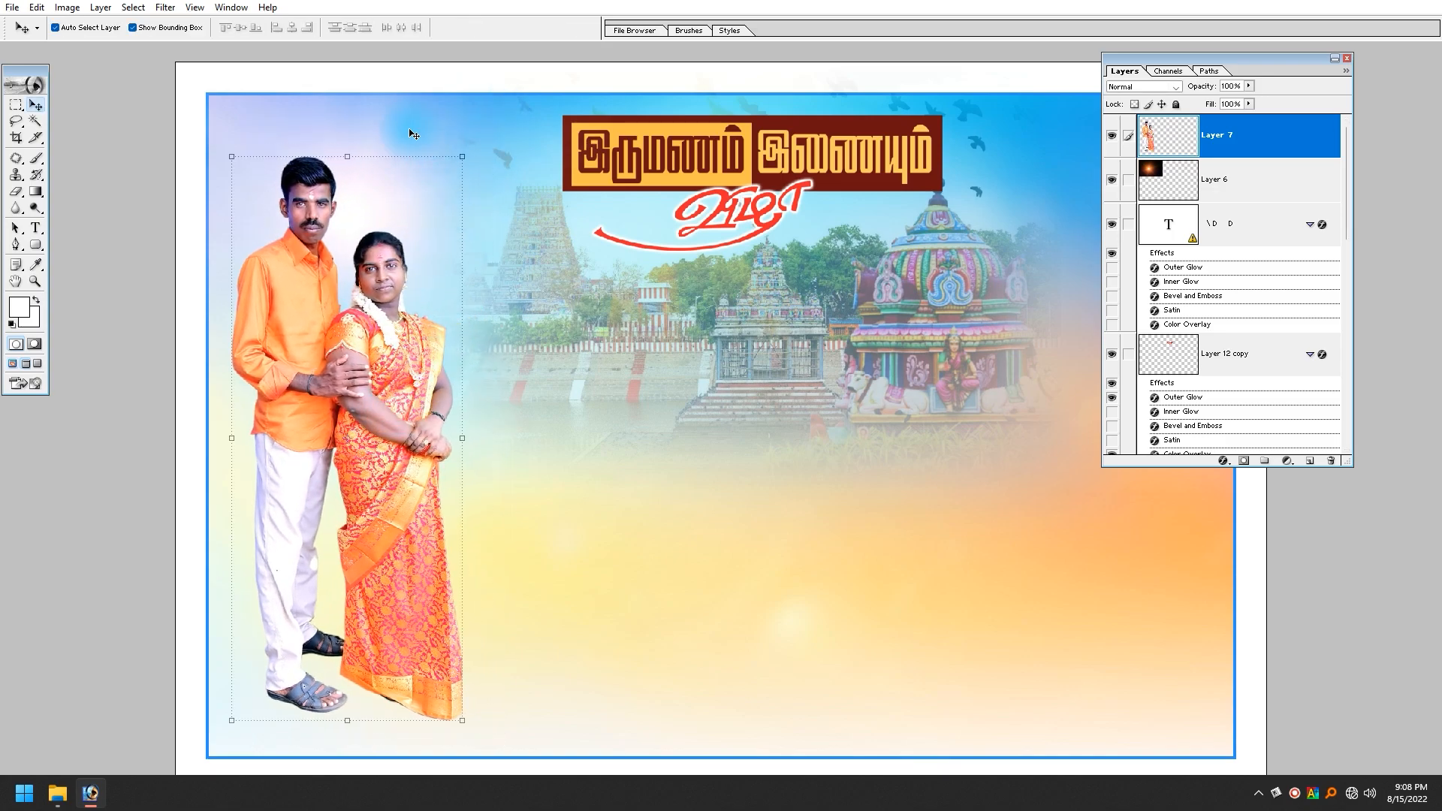
- Duplicate the orange flare layer with a slight offset over the glow behind the couple's heads
{"action": "right_click", "coordinate": [366, 198]}
{"action": "left_click", "coordinate": [387, 205]}
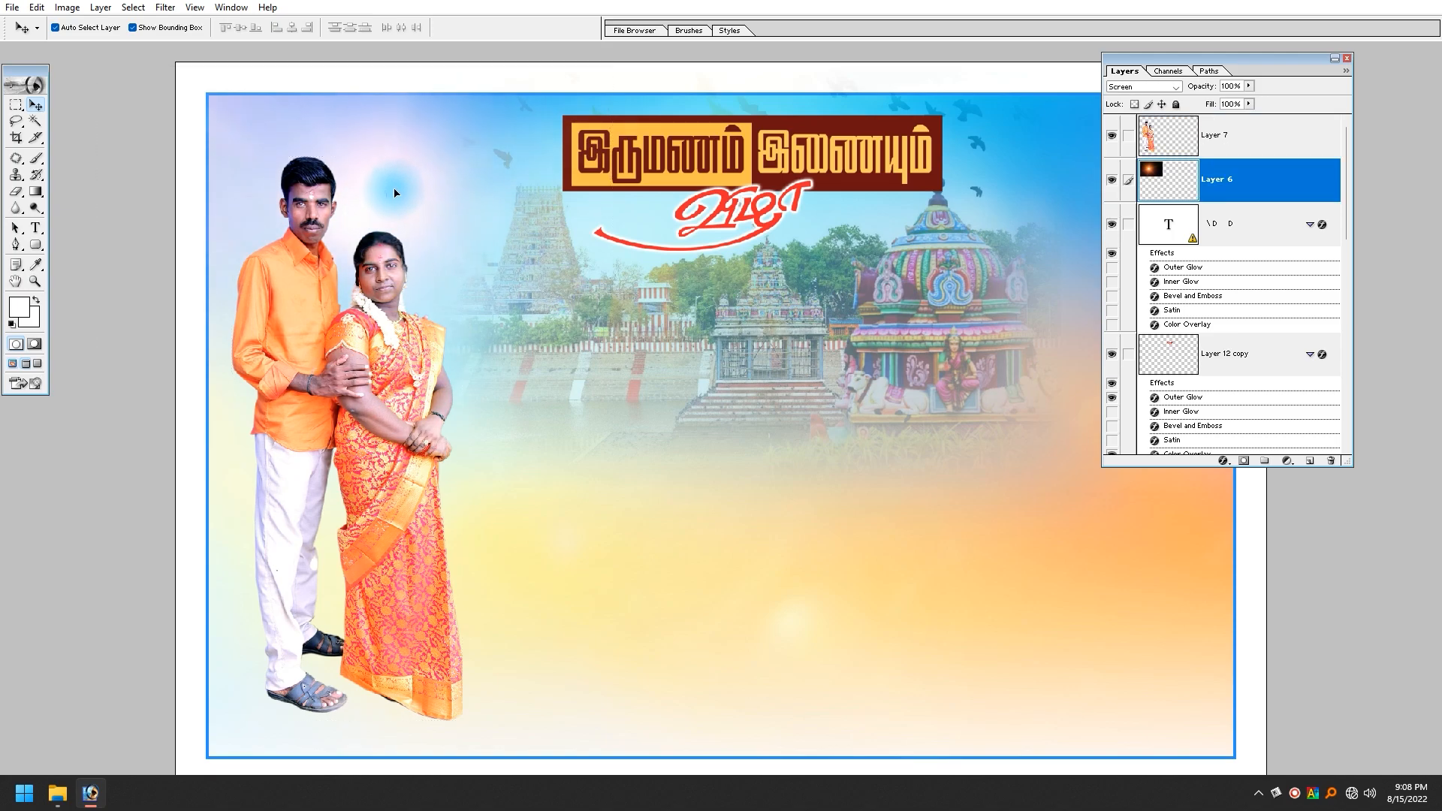
{"action": "mouse_move", "coordinate": [398, 188]}
{"action": "left_mouse_down"}
{"action": "mouse_move", "coordinate": [515, 291]}
{"action": "mouse_move", "coordinate": [578, 241]}
{"action": "mouse_move", "coordinate": [383, 146]}
{"action": "mouse_move", "coordinate": [387, 201]}
{"action": "left_mouse_up"}
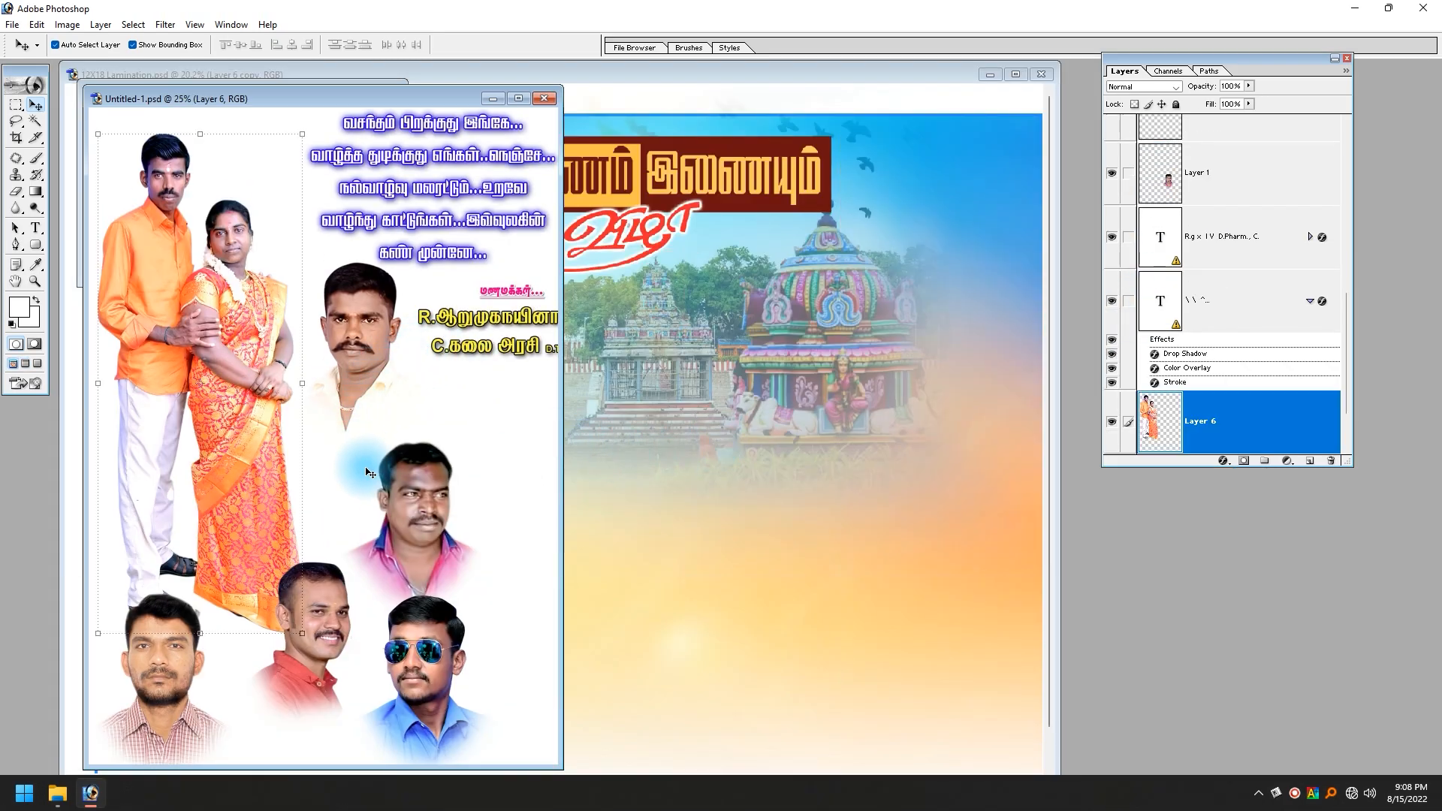
- Copy the five linked portraits of individual men from Untitled-1 into the lamination design and move them to its lower-right area
{"action": "left_click", "coordinate": [366, 342]}
{"action": "left_click_drag", "start_coordinate": [445, 525], "coordinate": [300, 675]}
{"action": "left_click_drag", "start_coordinate": [163, 685], "coordinate": [315, 625]}
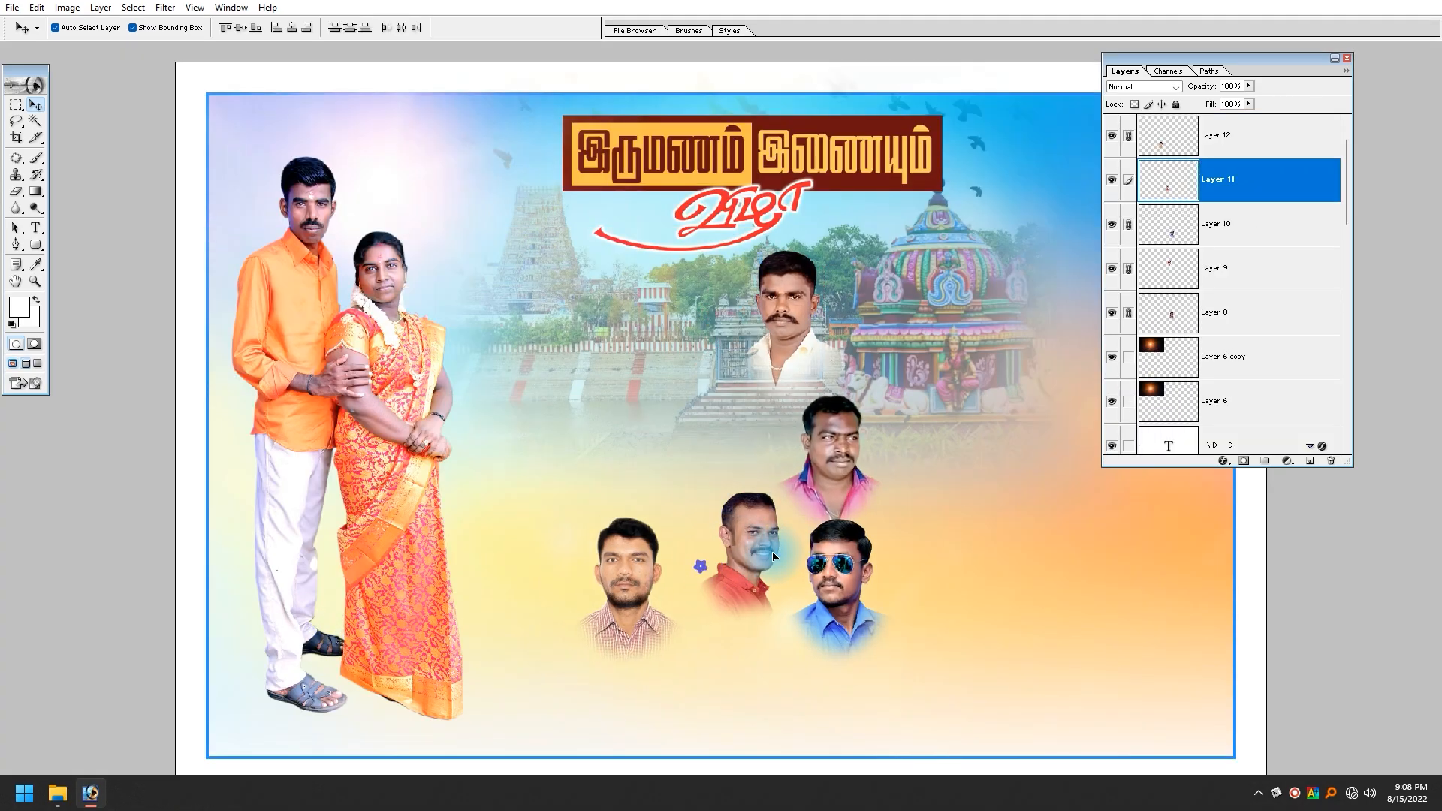
{"action": "left_click_drag", "start_coordinate": [774, 556], "coordinate": [1029, 601]}
- Copy the couple's names with their heading and the five-line Tamil verse from Untitled-1 to below the design's title, and close Untitled-1
{"action": "key", "text": "ctrl+Tab"}
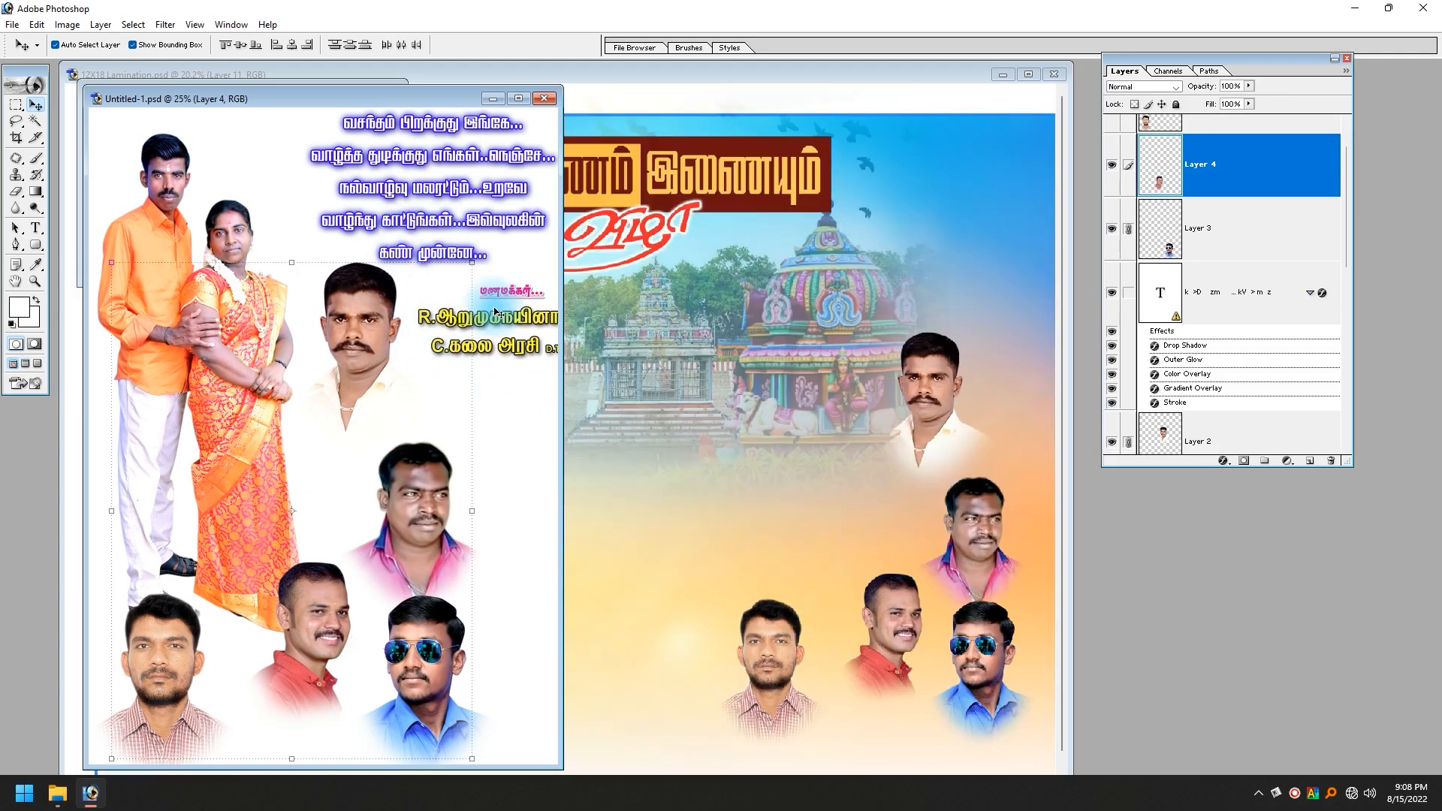
{"action": "left_click_drag", "start_coordinate": [526, 316], "coordinate": [767, 281]}
{"action": "key", "text": "ctrl+Tab"}
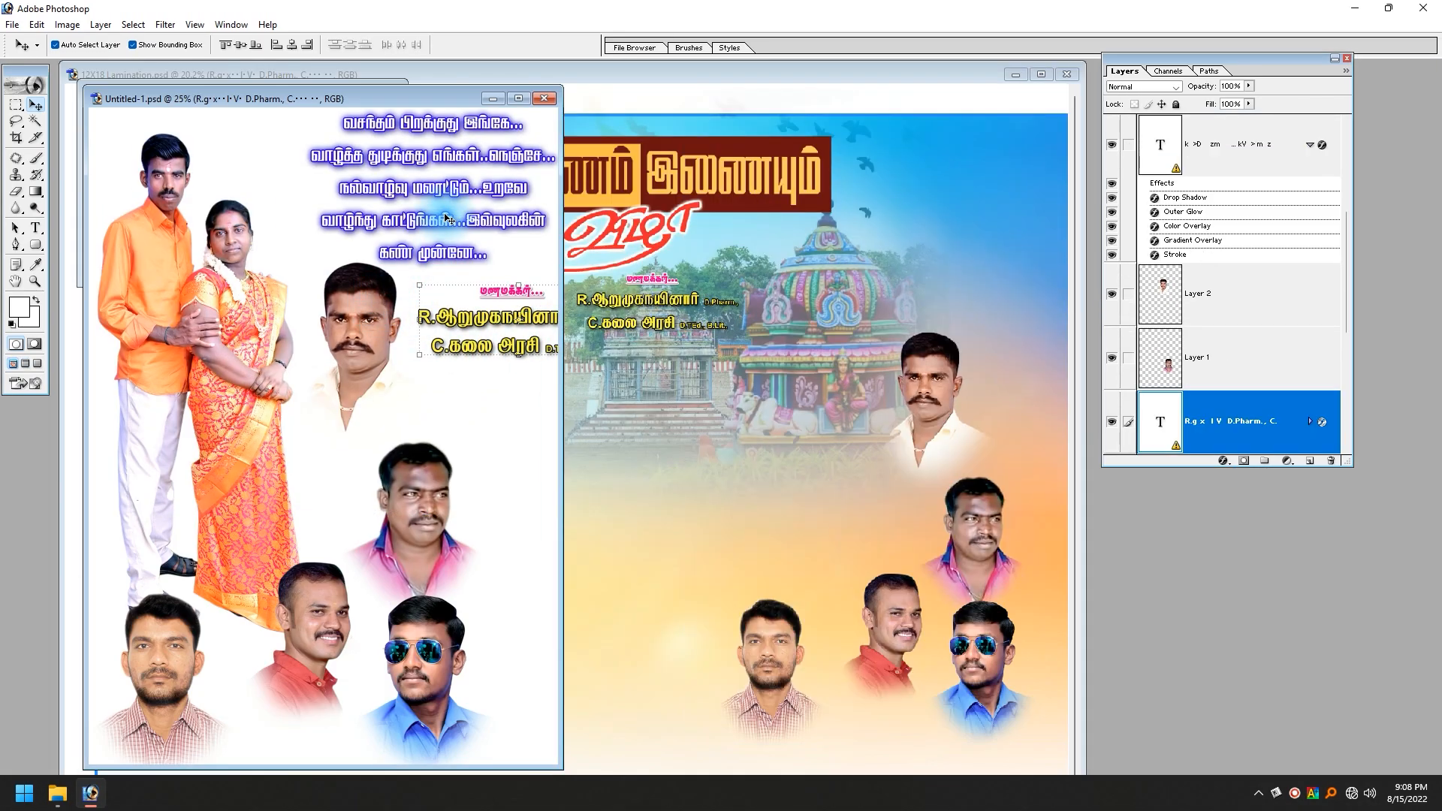
{"action": "left_click", "coordinate": [438, 218]}
{"action": "left_click_drag", "start_coordinate": [426, 232], "coordinate": [679, 473]}
{"action": "left_click_drag", "start_coordinate": [736, 429], "coordinate": [686, 417]}
{"action": "key", "text": "ctrl+Tab"}
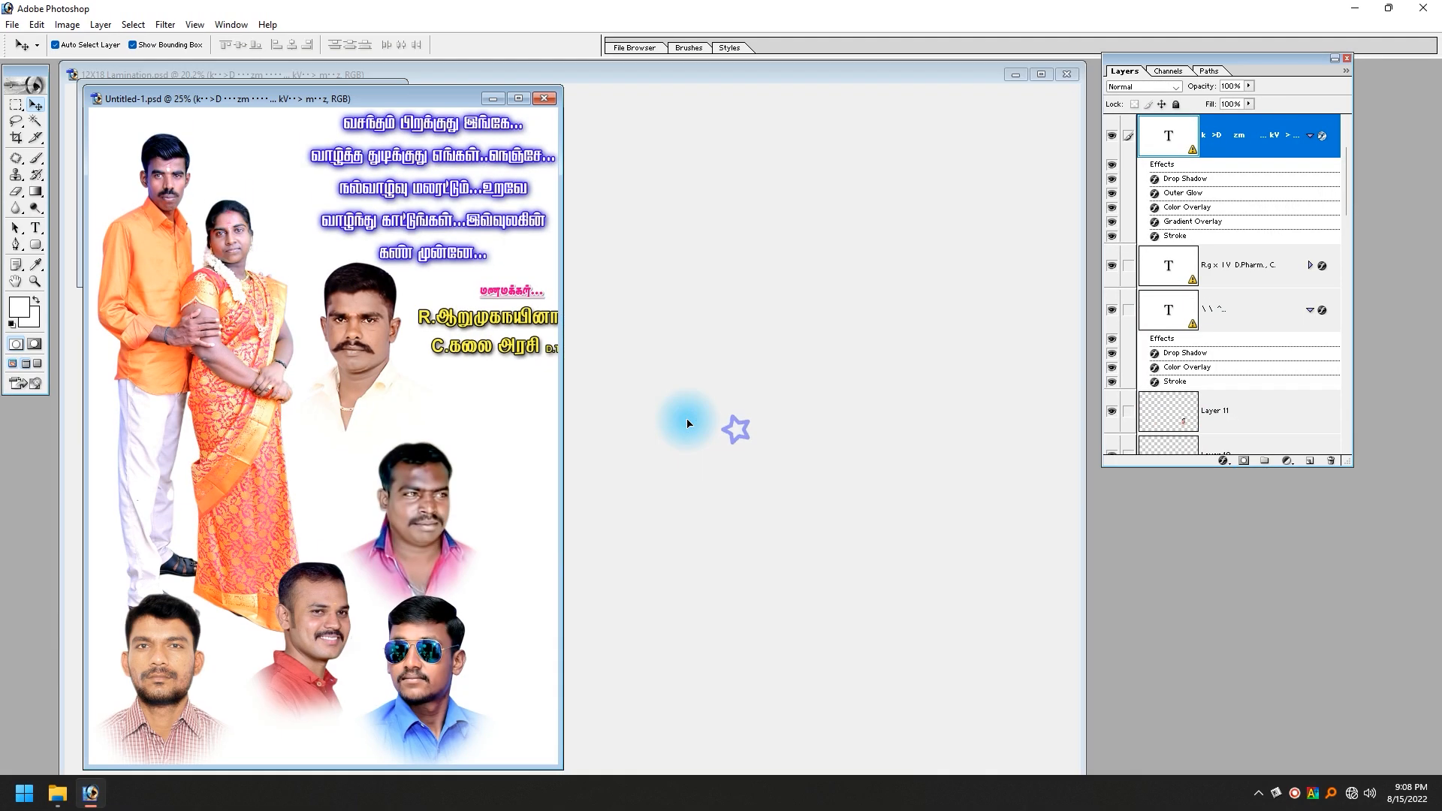
{"action": "left_click", "coordinate": [553, 98]}
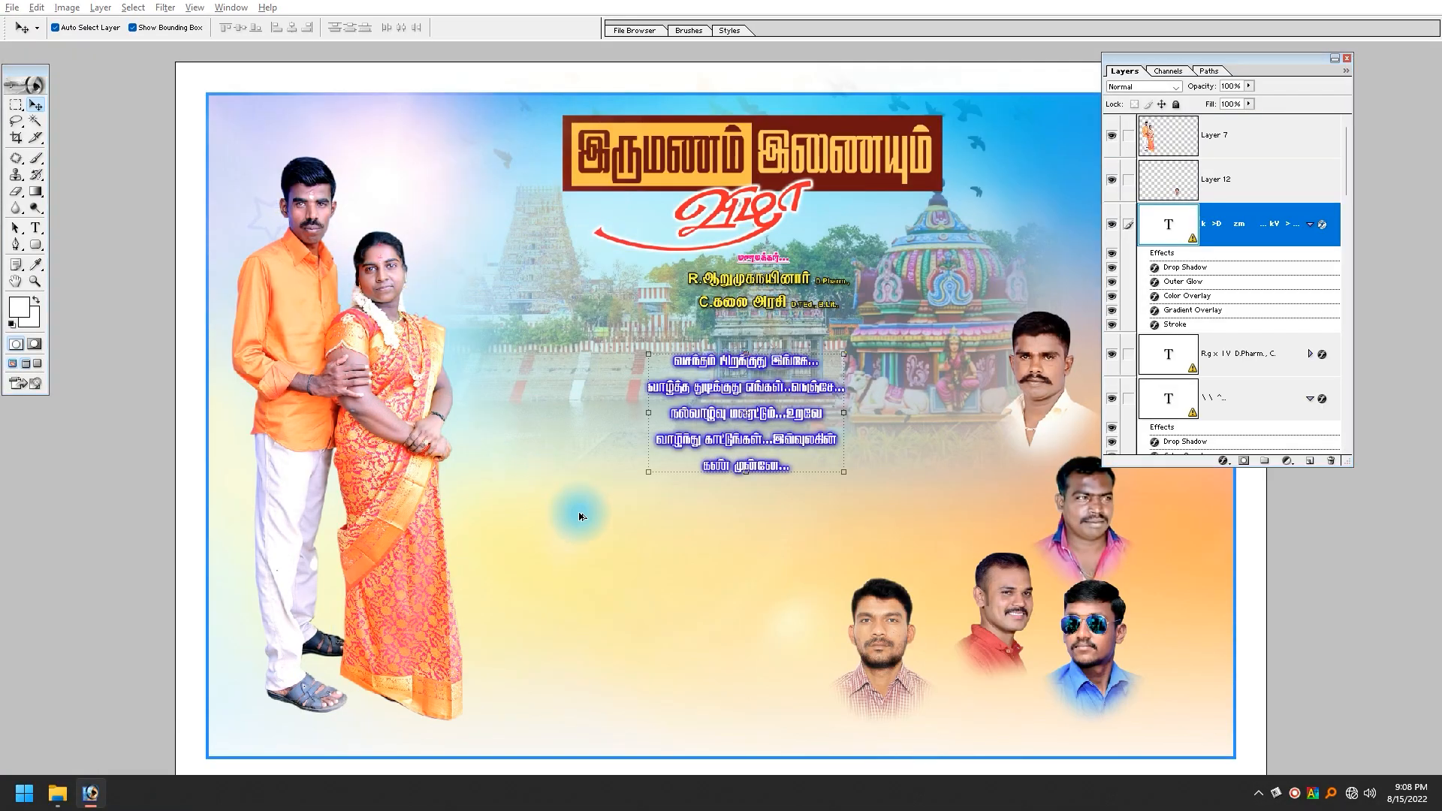
- Open the Flex Round Titile file from the Editing folder in Photoshop without updating its text layers
{"action": "key", "text": "alt+Tab"}
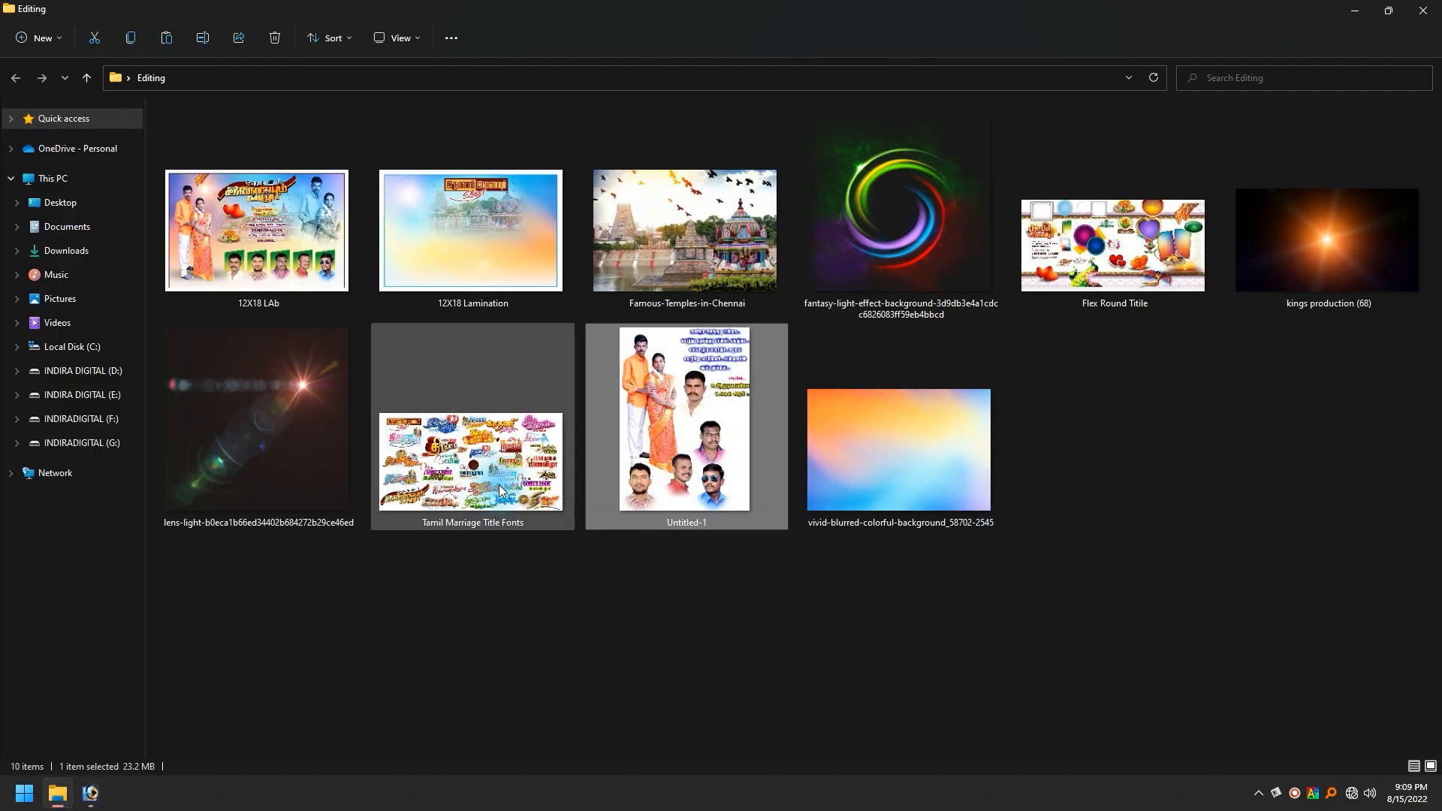
{"action": "left_click_drag", "start_coordinate": [1109, 223], "coordinate": [551, 383]}
{"action": "key", "text": "alt+Tab"}
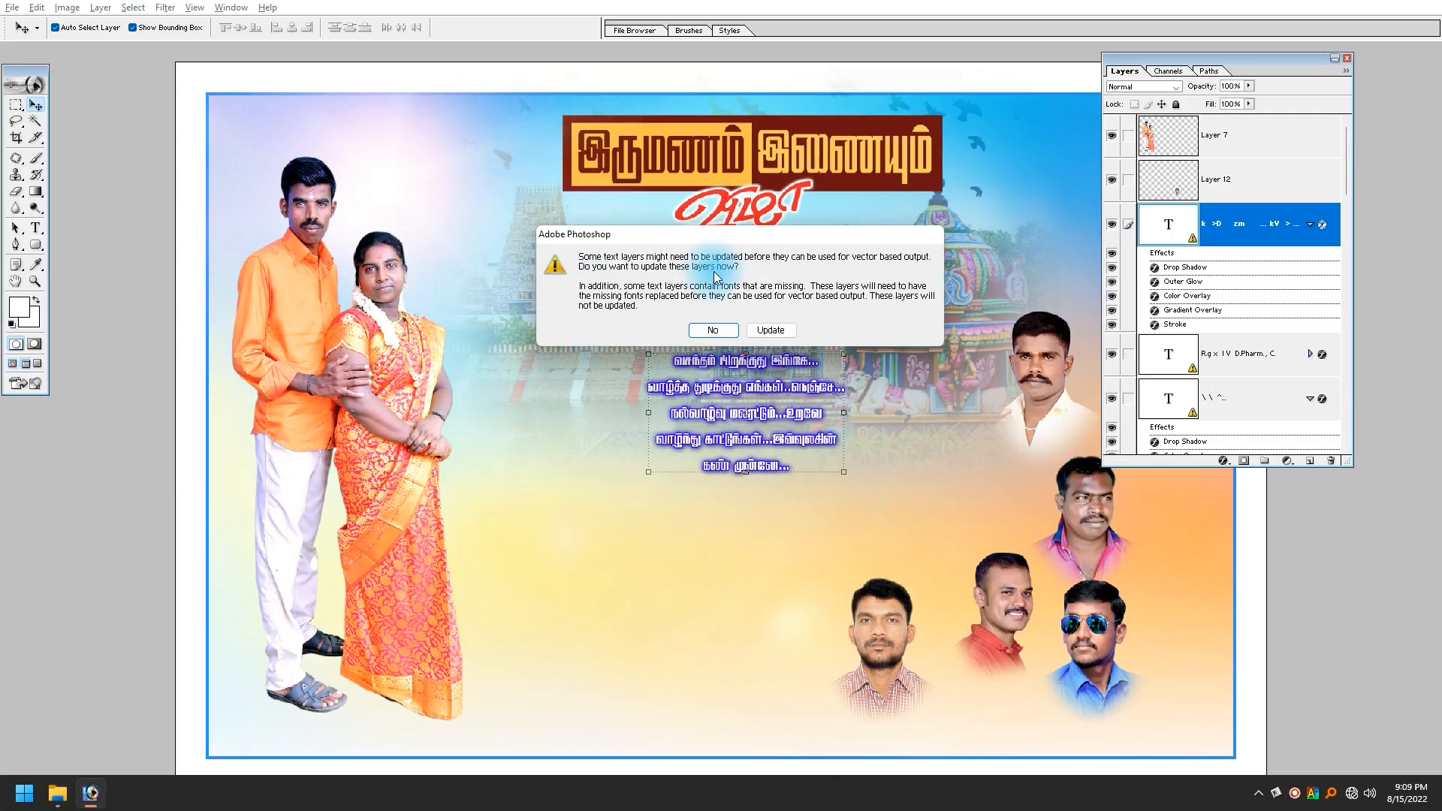
{"action": "left_click", "coordinate": [714, 331]}
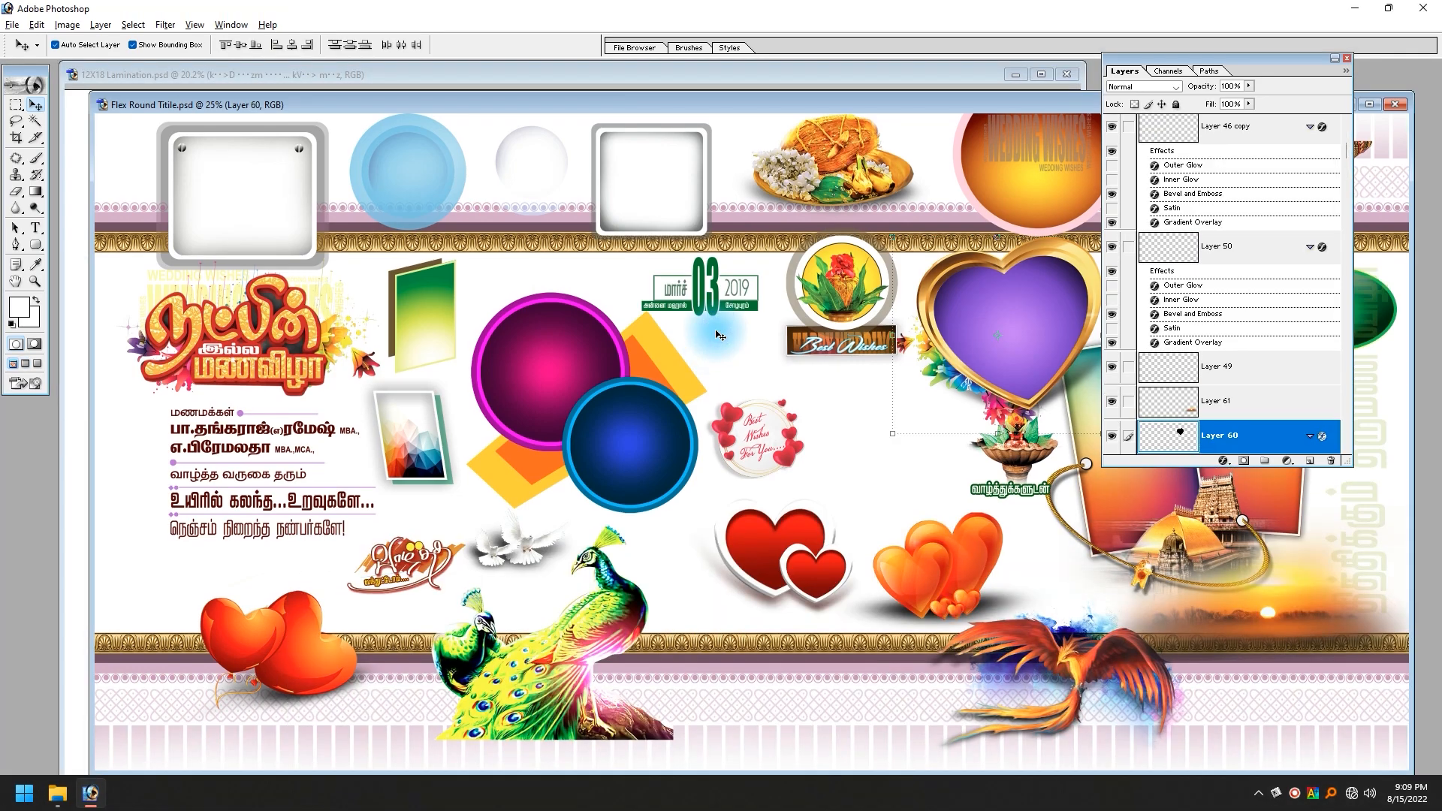
- Copy the orange hearts cluster from Flex Round Titile into the lamination design, enlarge it to about 104% and place it left of the couple's names
{"action": "left_click_drag", "start_coordinate": [541, 105], "coordinate": [896, 141]}
{"action": "left_click_drag", "start_coordinate": [1273, 614], "coordinate": [373, 372]}
{"action": "left_click_drag", "start_coordinate": [492, 347], "coordinate": [572, 328]}
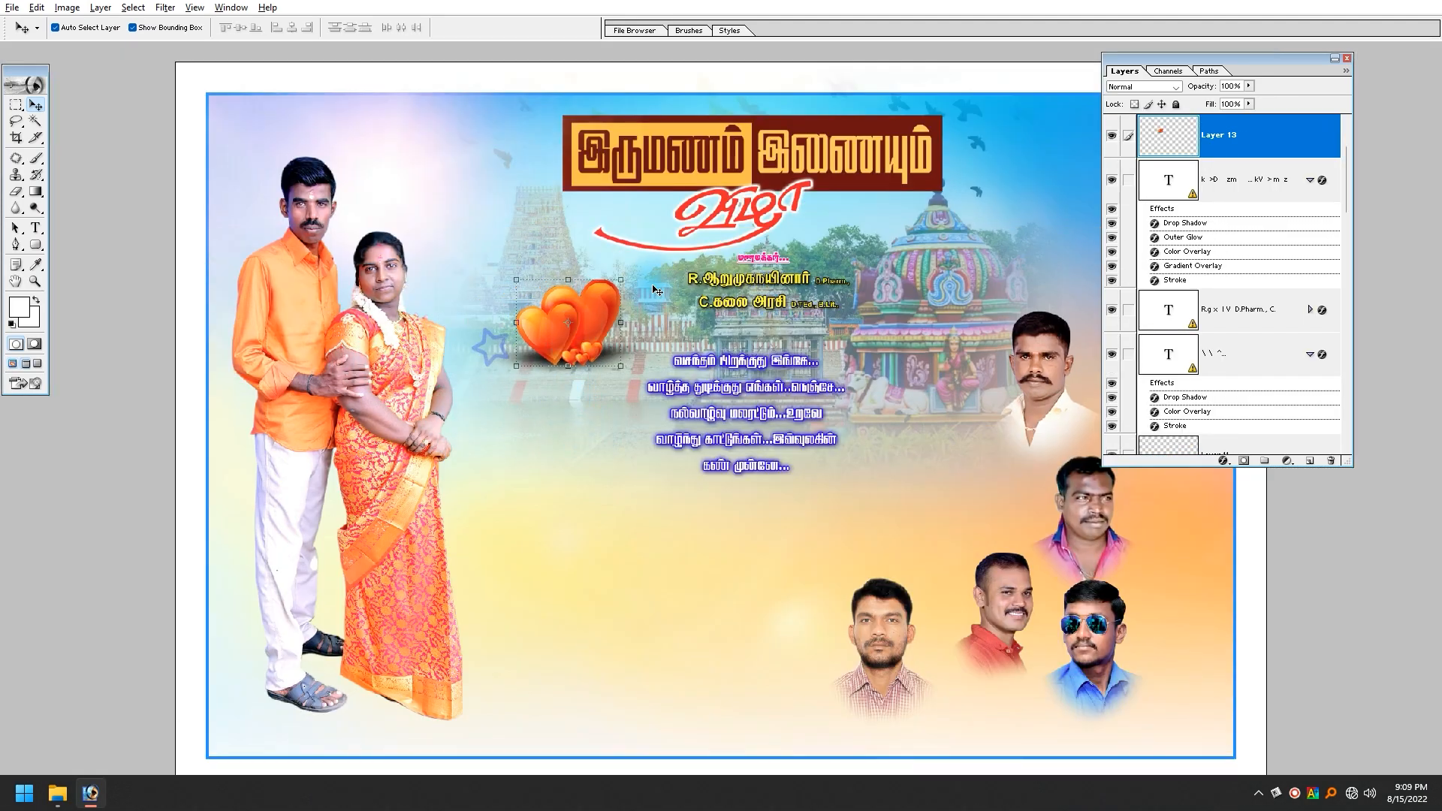
{"action": "left_click_drag", "start_coordinate": [628, 280], "coordinate": [642, 268]}
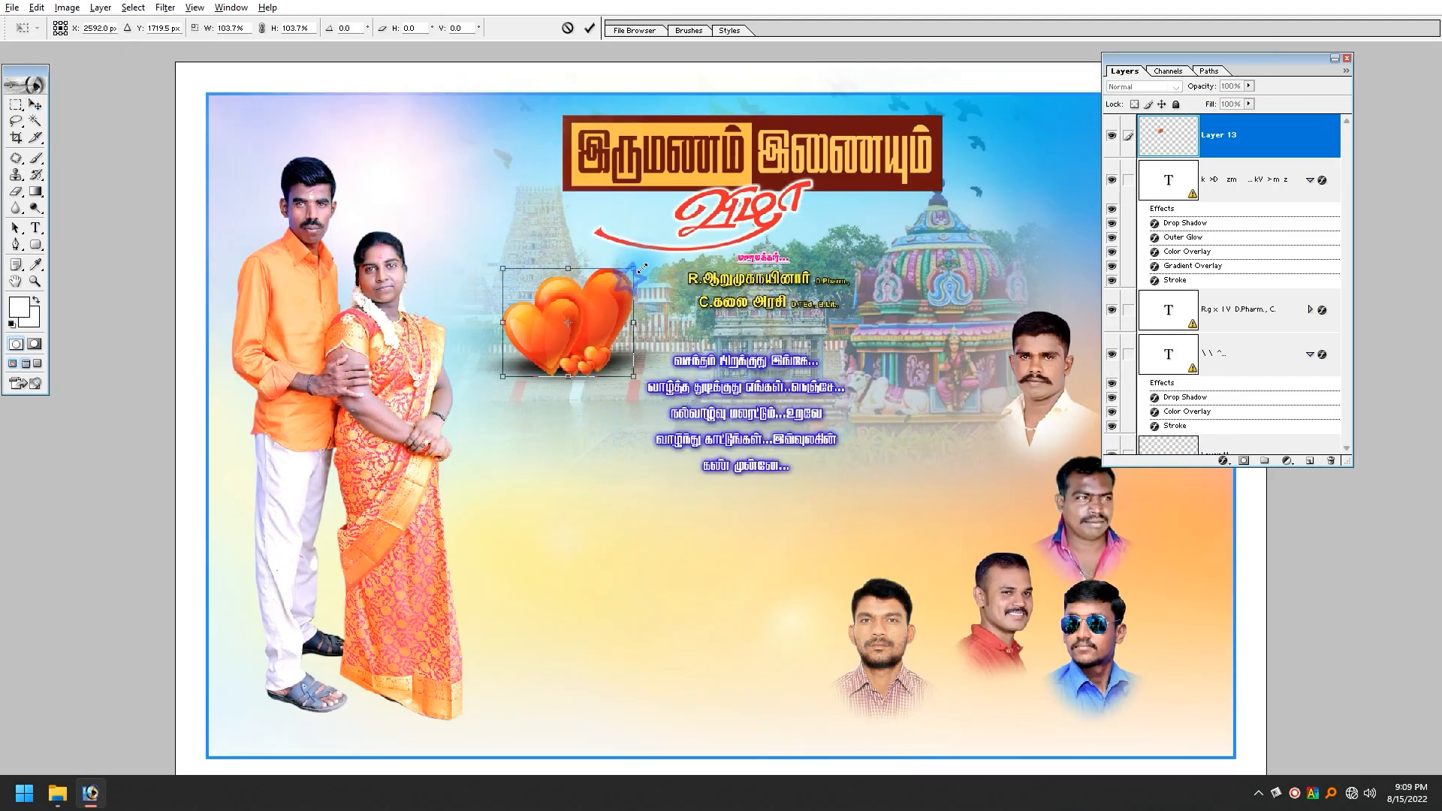
{"action": "double_click", "coordinate": [592, 316]}
{"action": "left_click_drag", "start_coordinate": [571, 336], "coordinate": [571, 344]}
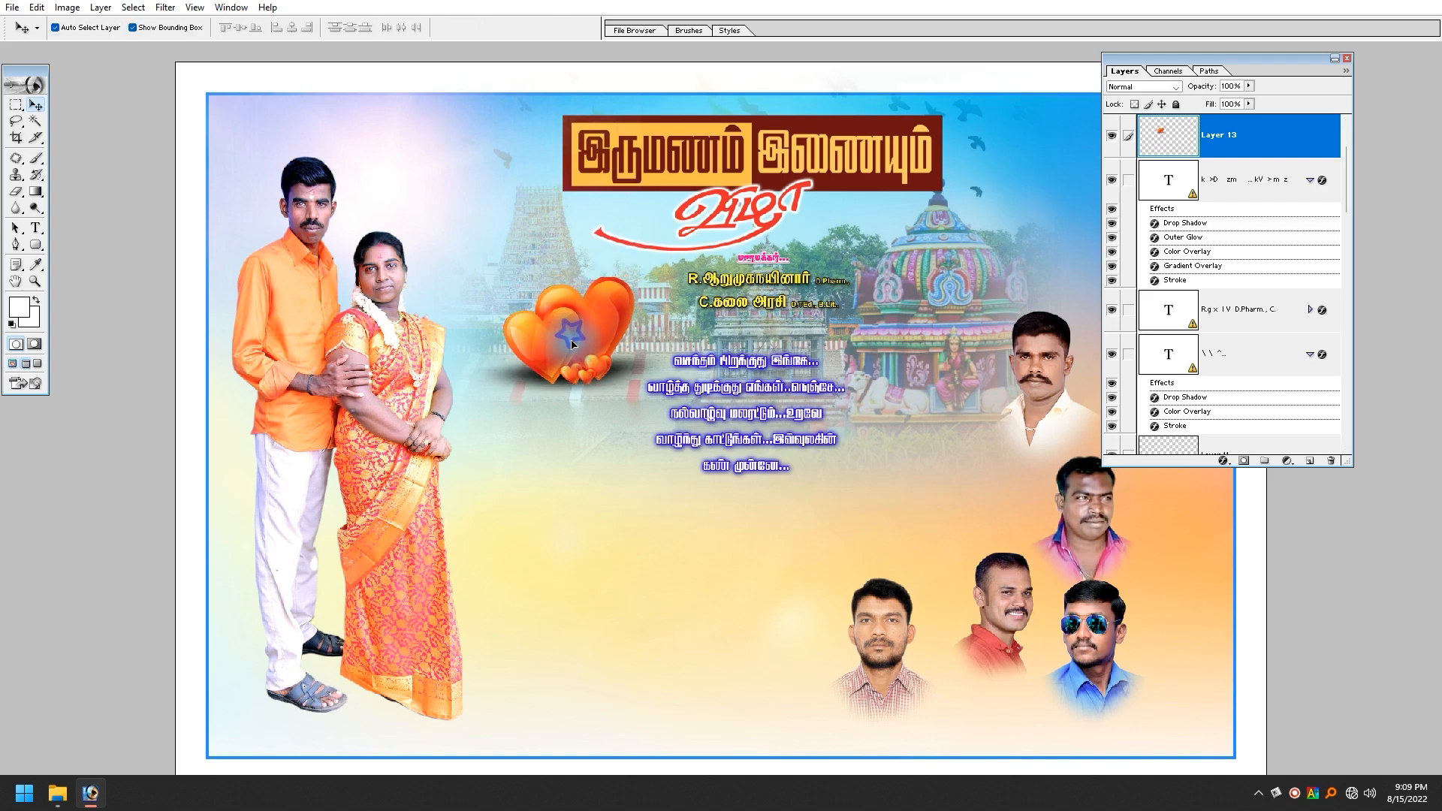
- Copy the rice-sprinkling hands from Flex Round Titile into the lamination design, place them above the couple and shrink them slightly
{"action": "key", "text": "ctrl+Tab"}
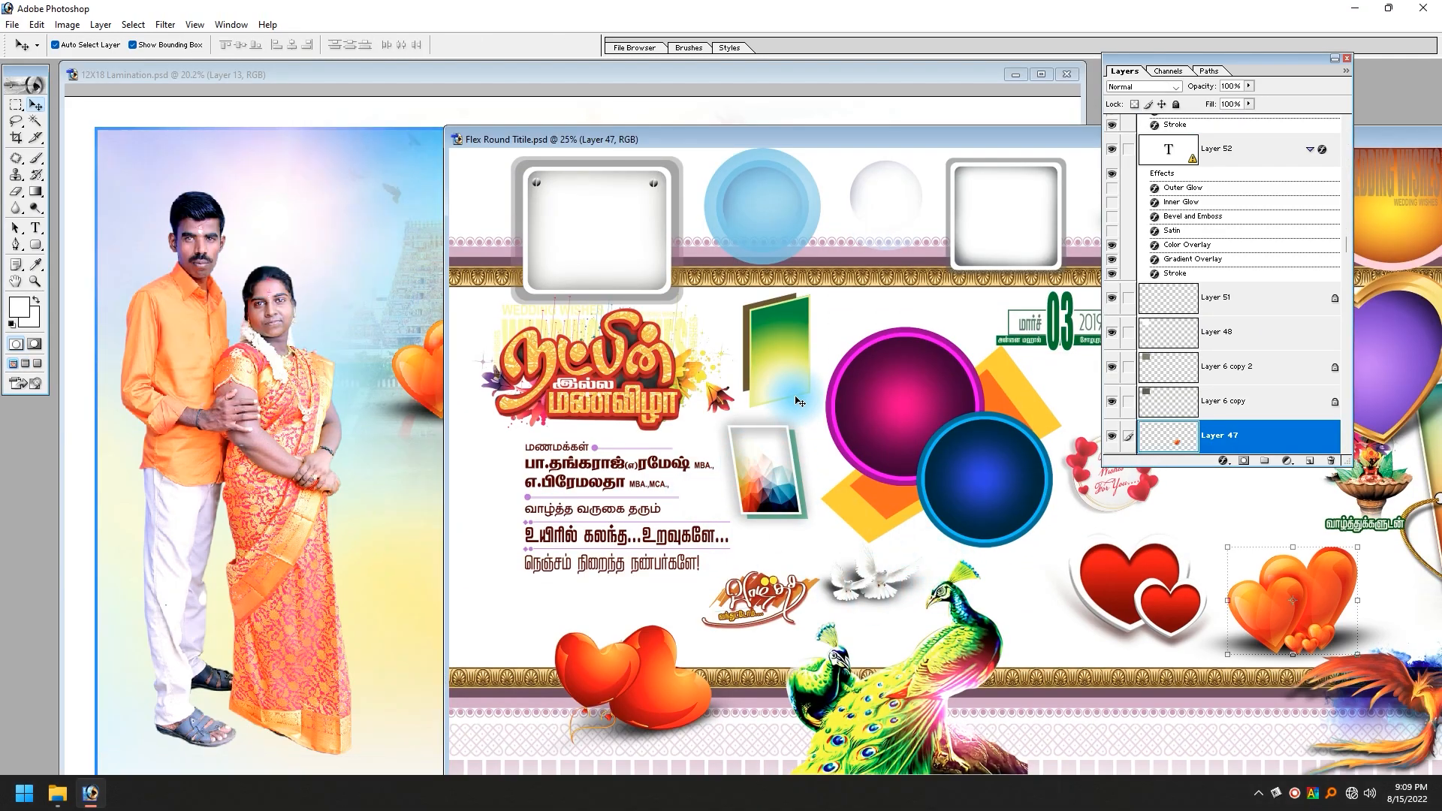
{"action": "left_click_drag", "start_coordinate": [861, 129], "coordinate": [46, 422]}
{"action": "left_click", "coordinate": [771, 530]}
{"action": "left_click_drag", "start_coordinate": [771, 530], "coordinate": [341, 219]}
{"action": "key", "text": "f"}
{"action": "left_click_drag", "start_coordinate": [449, 157], "coordinate": [391, 130]}
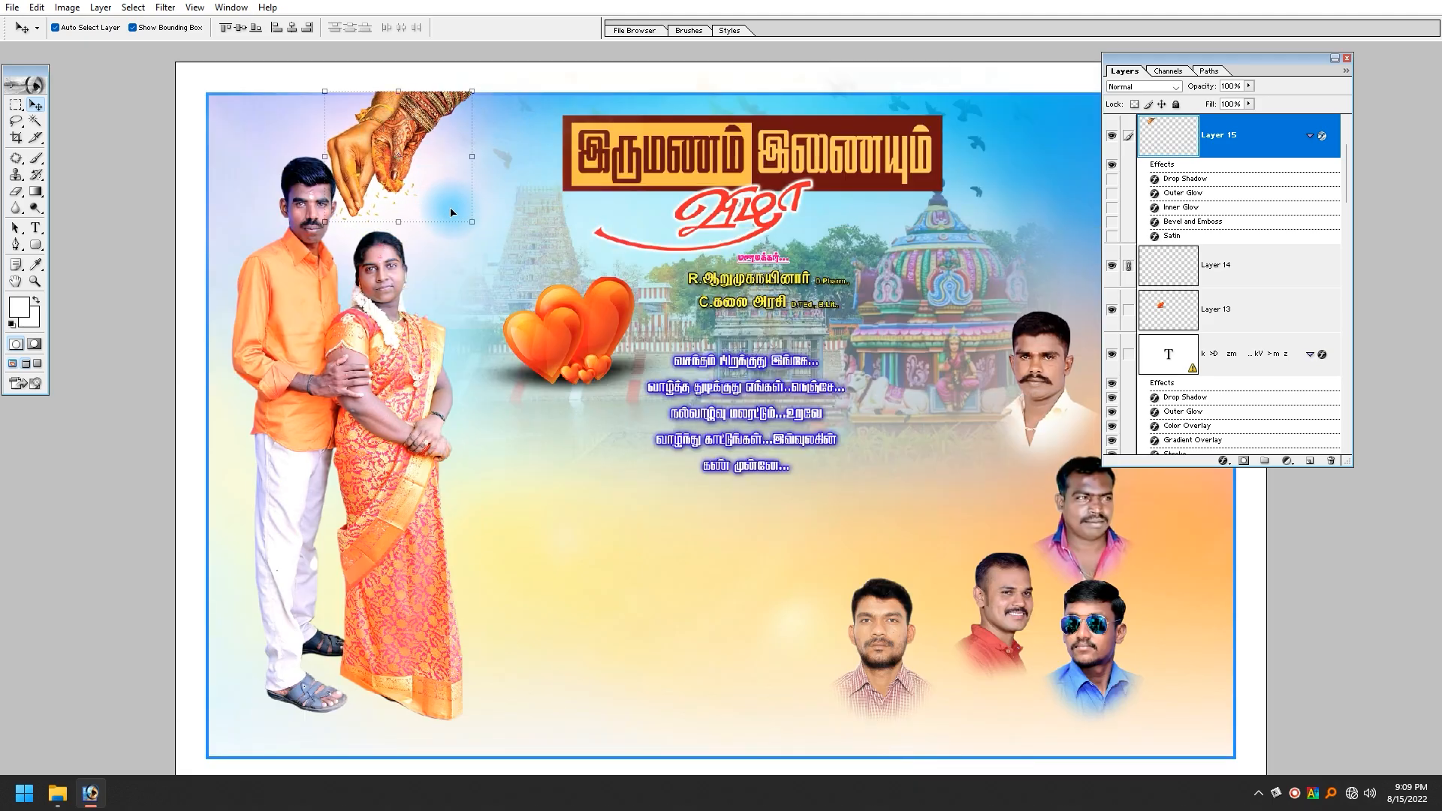
{"action": "left_click_drag", "start_coordinate": [472, 222], "coordinate": [462, 213]}
{"action": "key", "text": "Return"}
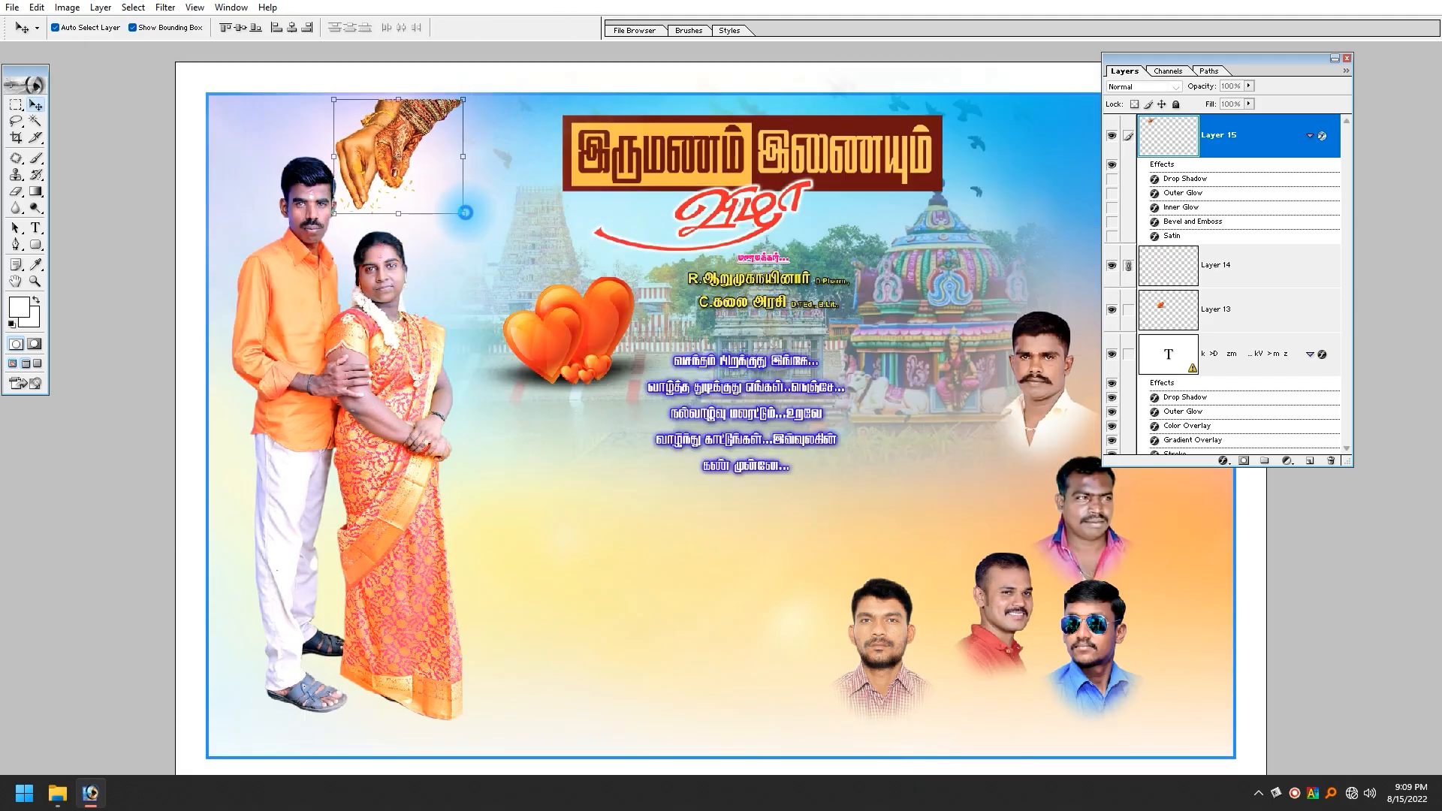
- Bring the blue border layer, Layer 2, to the front of all layers
{"action": "left_click", "coordinate": [928, 84]}
{"action": "left_click", "coordinate": [1214, 421]}
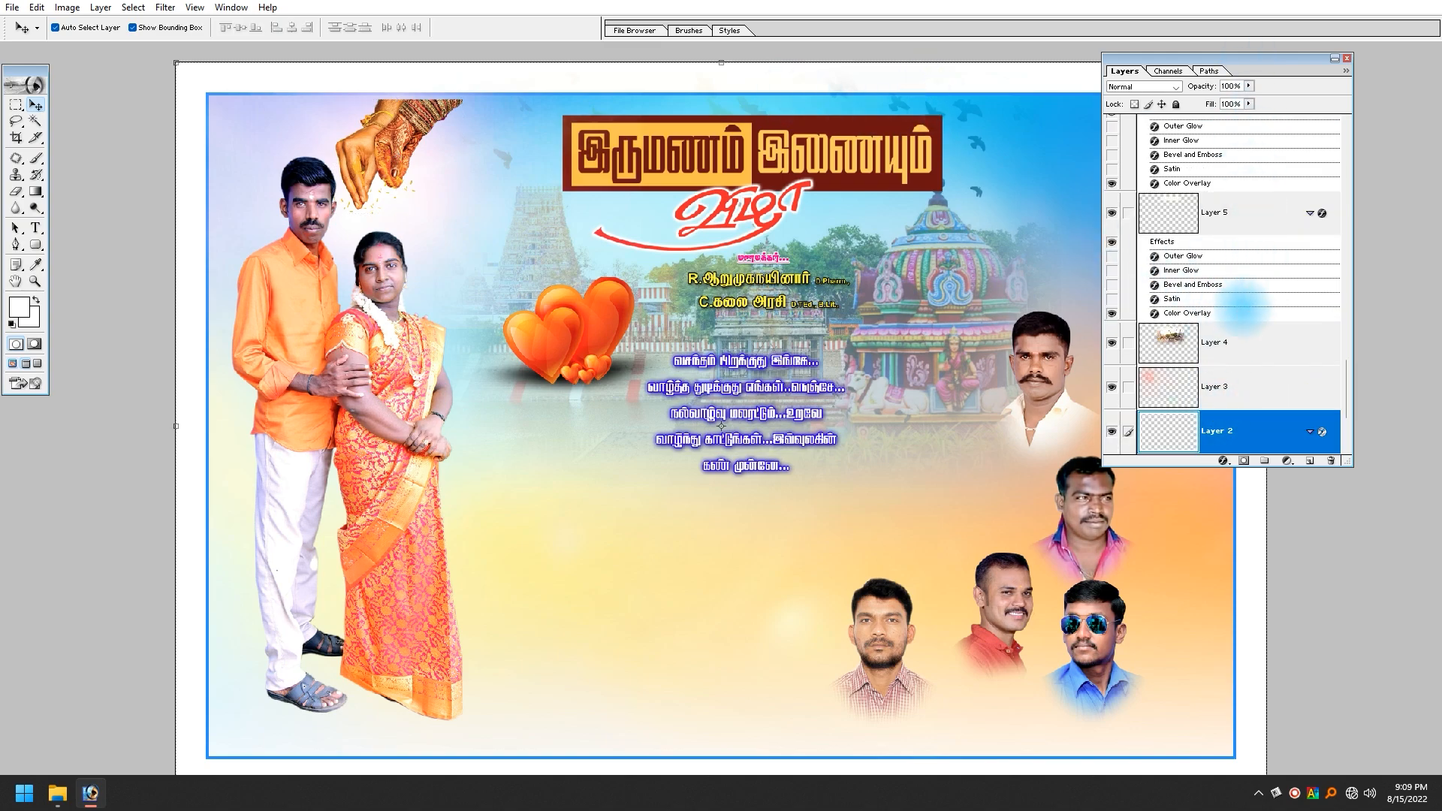
{"action": "key", "text": "ctrl+shift+bracketright"}
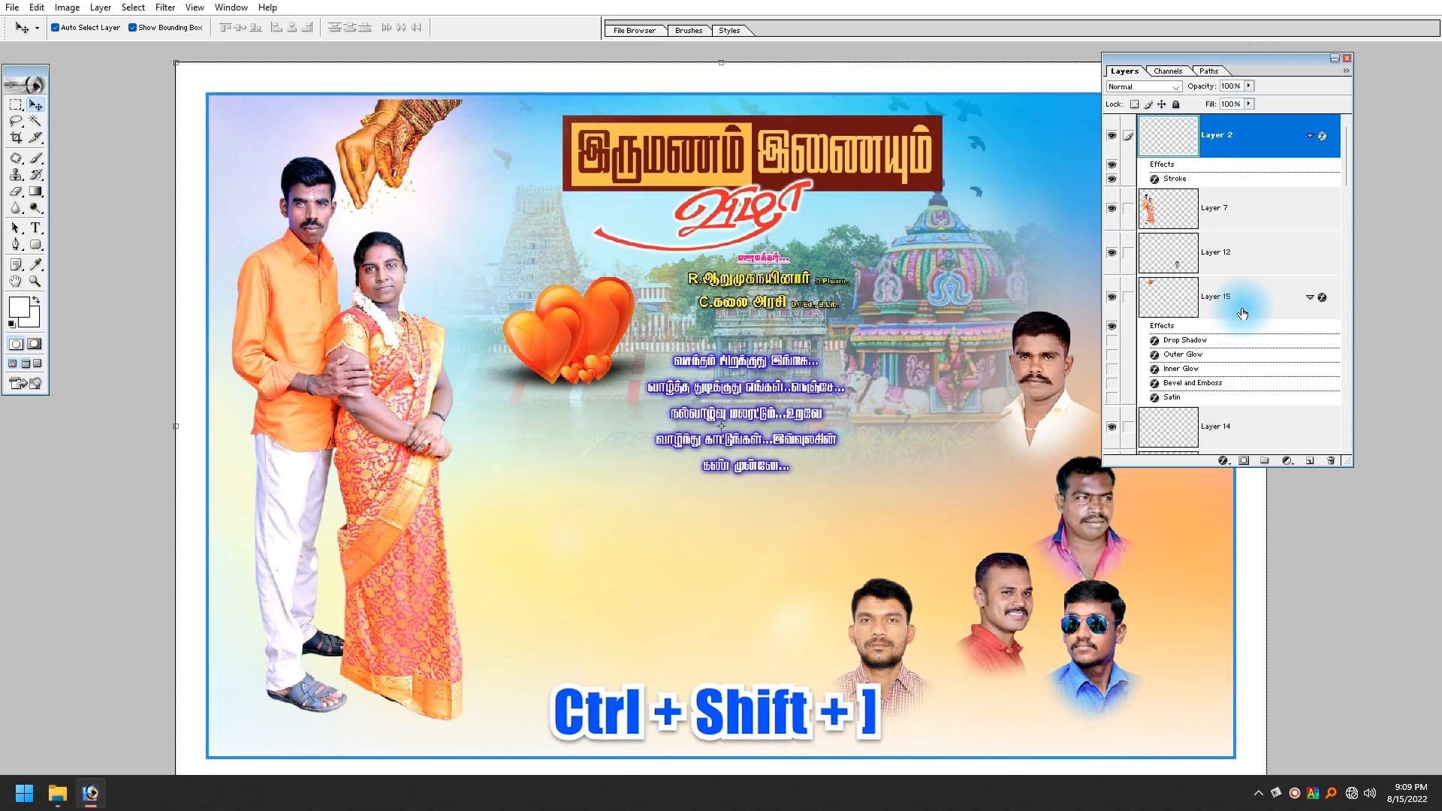
{"action": "left_click_drag", "start_coordinate": [398, 129], "coordinate": [402, 114]}
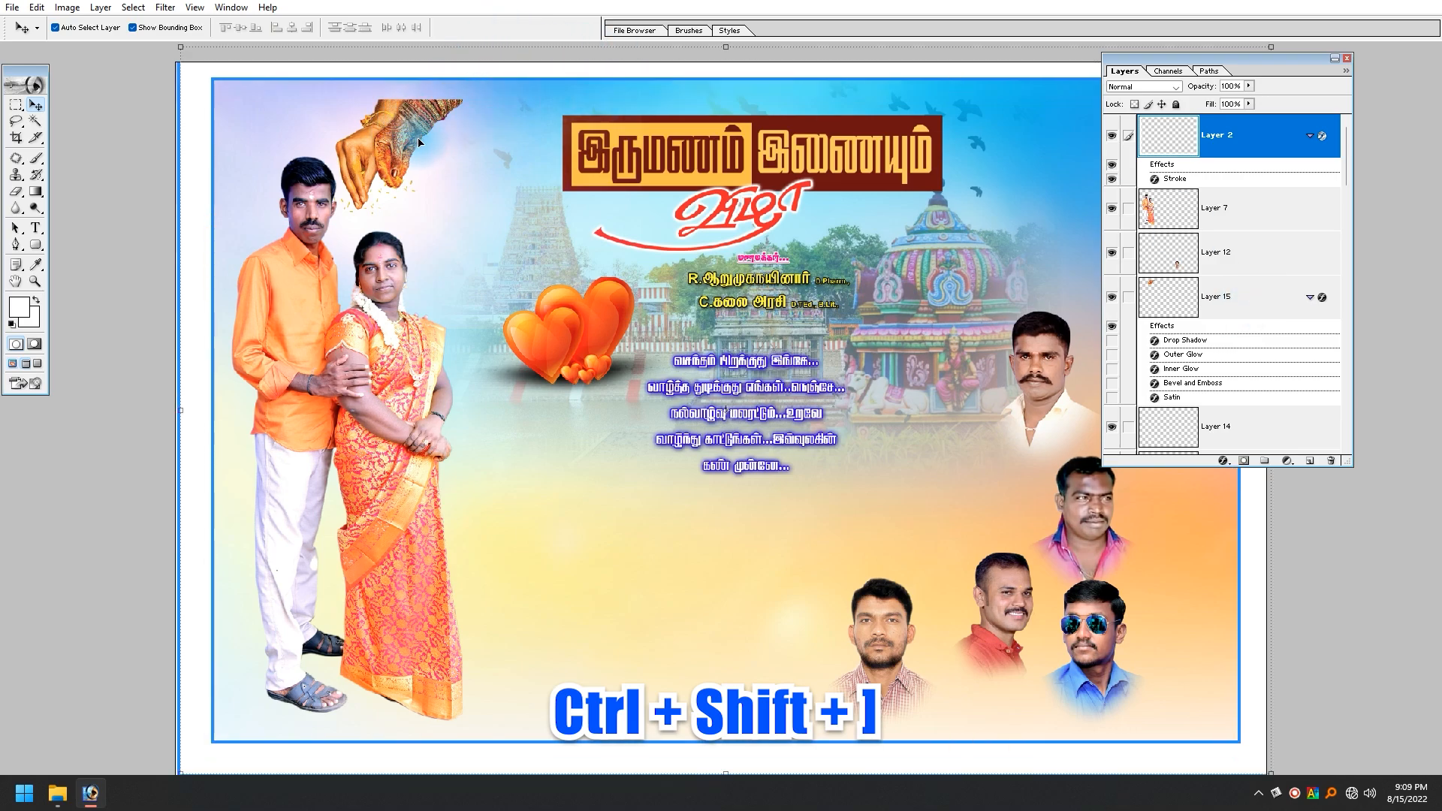
{"action": "key", "text": "ctrl+z"}
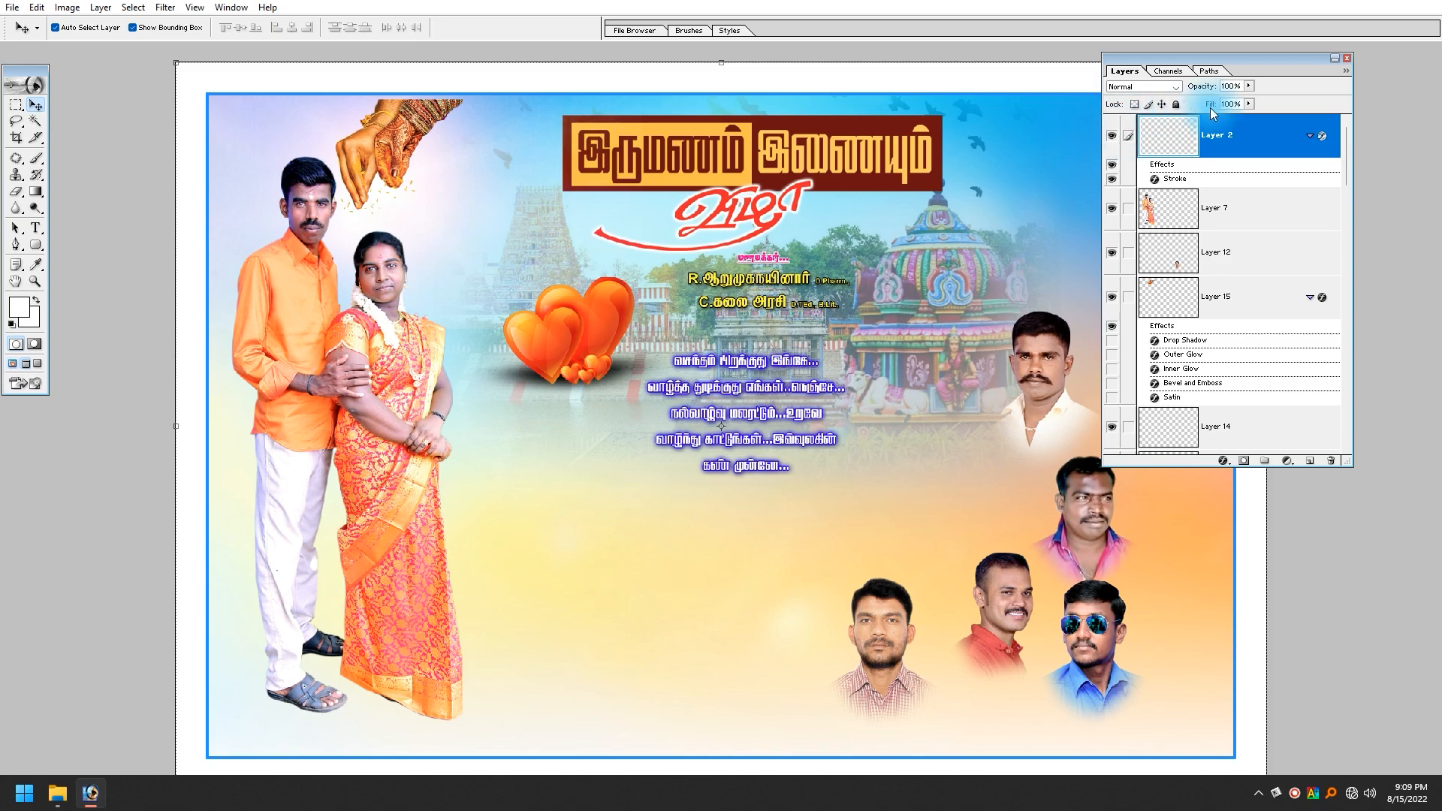
{"action": "left_click", "coordinate": [1161, 105]}
{"action": "key", "text": "ctrl+z"}
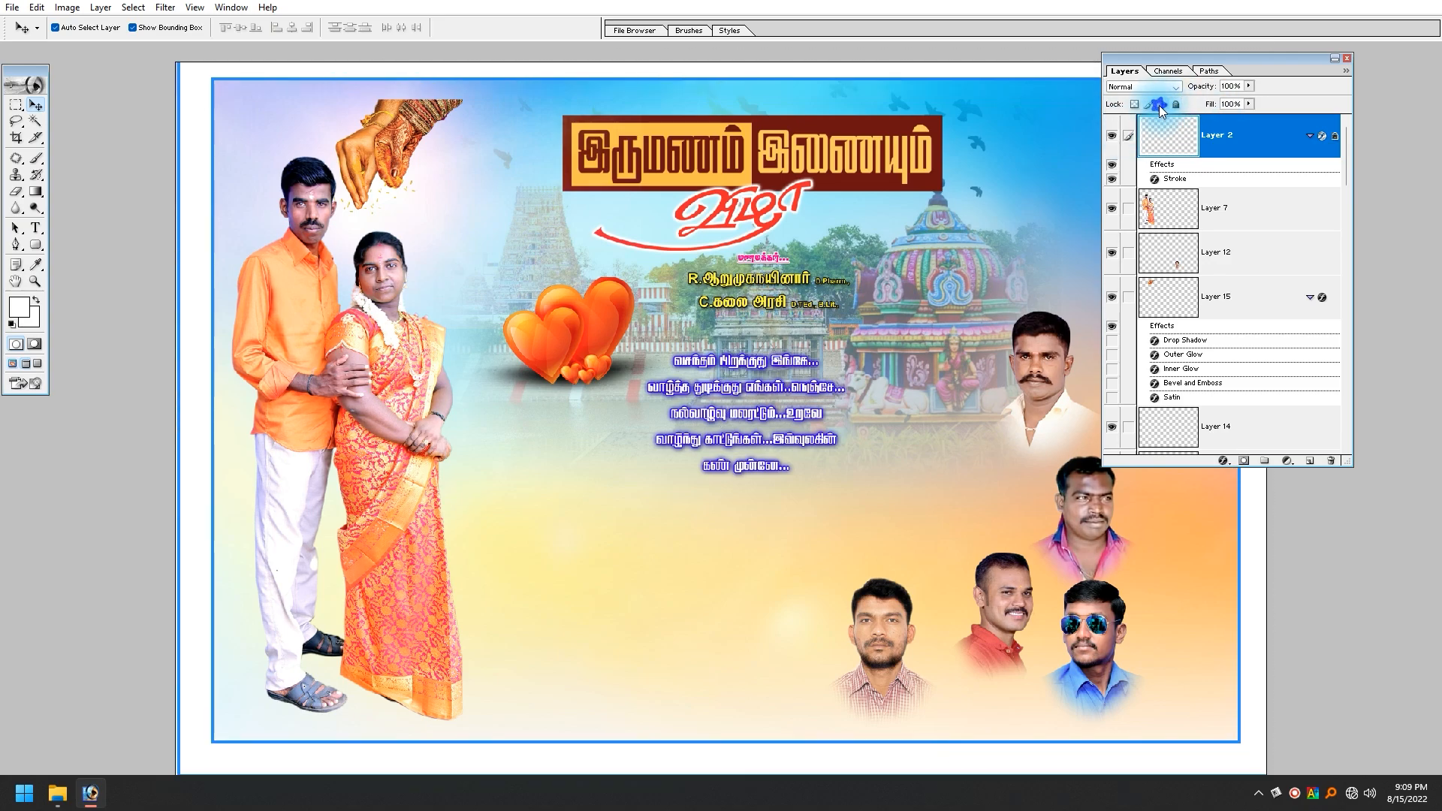
{"action": "key", "text": "ctrl+z"}
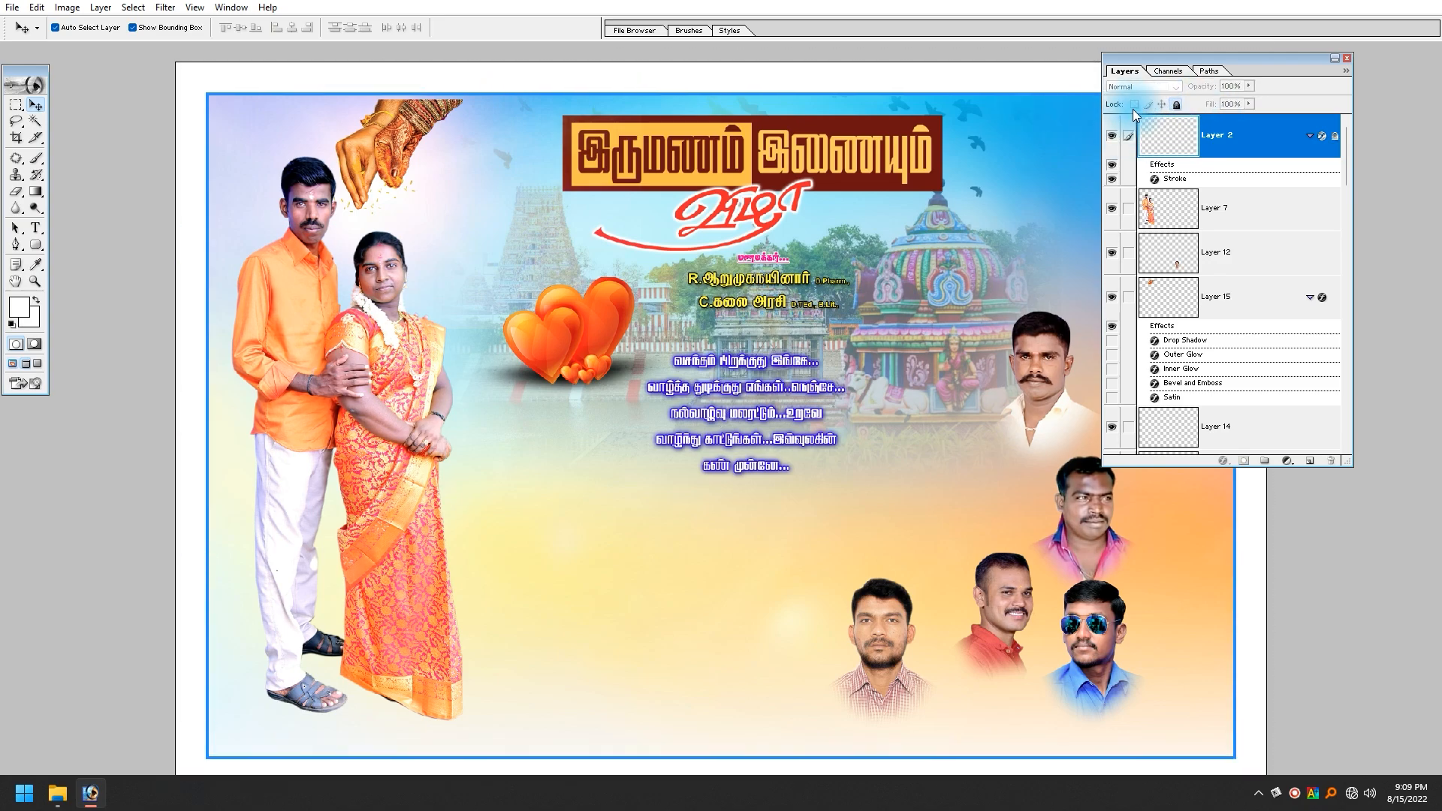
{"action": "left_click", "coordinate": [1178, 106]}
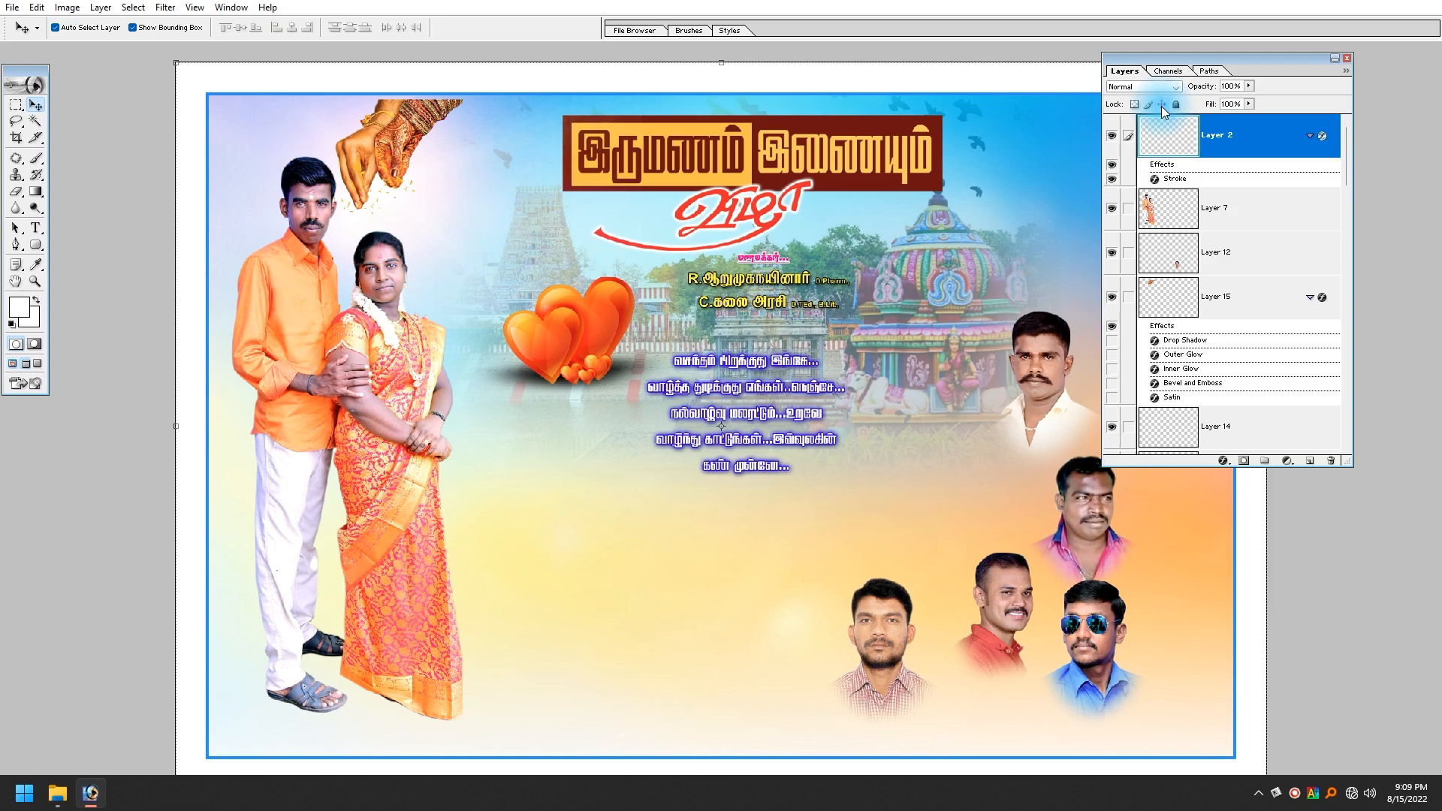
- Lock the position of the blue border layer, Layer 2
{"action": "left_click", "coordinate": [1161, 106]}
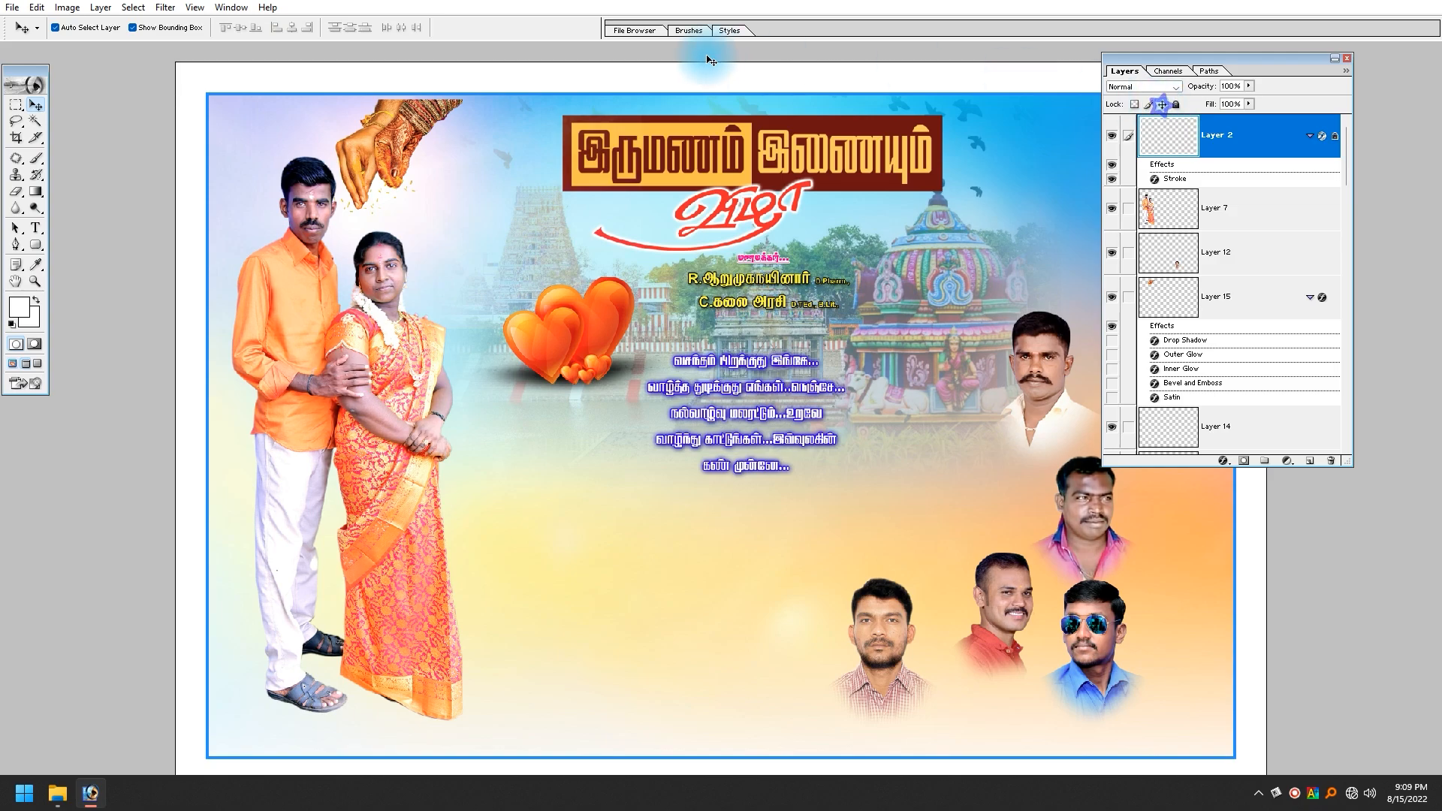
{"action": "left_click", "coordinate": [705, 92]}
{"action": "key", "text": "Return"}
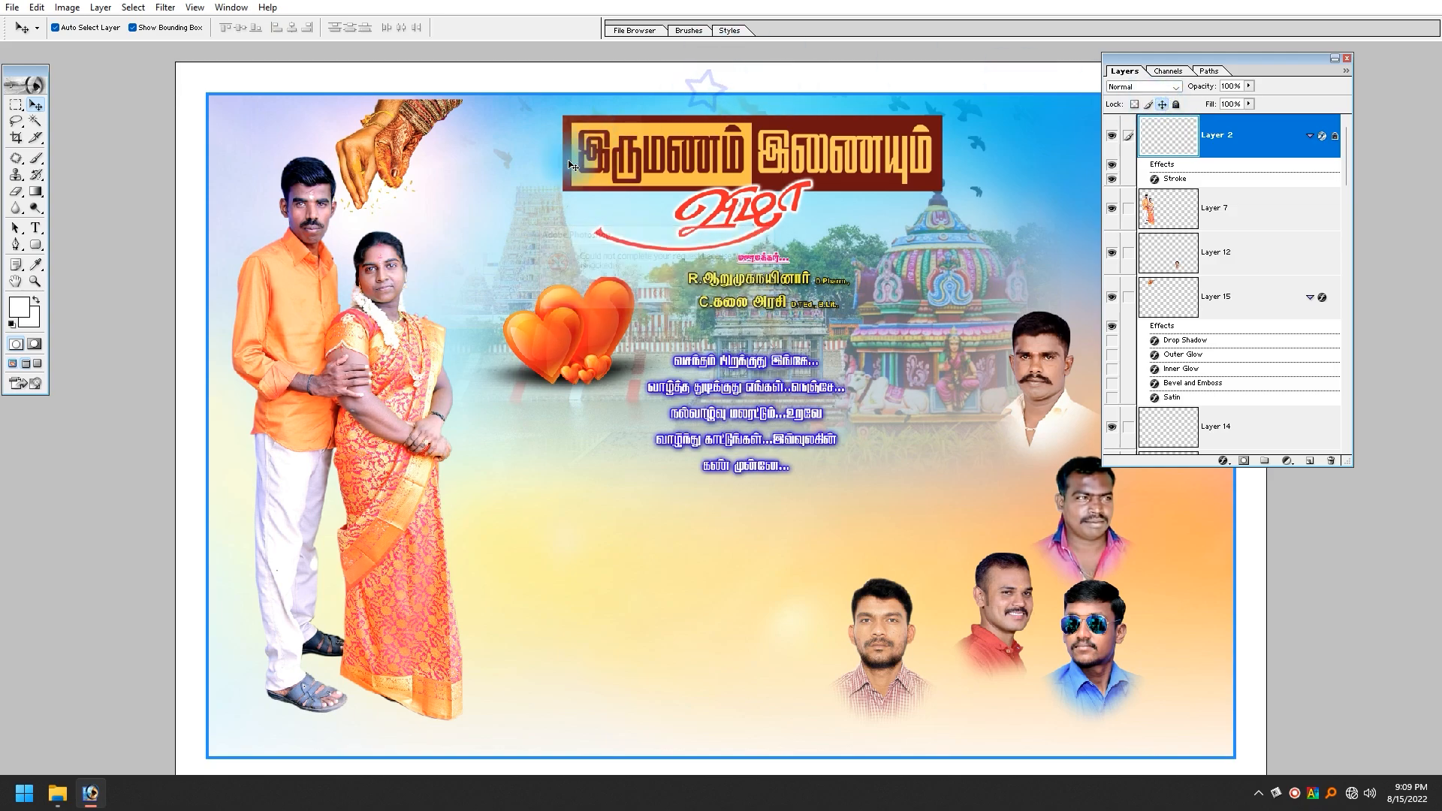
- Shrink the rice-sprinkling hands a little and nudge them left and down above the couple's heads, against the top border
{"action": "left_click", "coordinate": [402, 179]}
{"action": "left_click_drag", "start_coordinate": [387, 174], "coordinate": [394, 147]}
{"action": "left_click_drag", "start_coordinate": [473, 189], "coordinate": [458, 185]}
{"action": "mouse_move", "coordinate": [399, 127]}
{"action": "left_mouse_down"}
{"action": "mouse_move", "coordinate": [395, 146]}
{"action": "mouse_move", "coordinate": [393, 133]}
{"action": "left_mouse_up"}
{"action": "key", "text": "Return"}
{"action": "key", "text": "Left"}
{"action": "key", "text": "Left"}
{"action": "key", "text": "Left"}
{"action": "key", "text": "Left"}
{"action": "key", "text": "Down"}
{"action": "key", "text": "Down"}
{"action": "key", "text": "Down"}
{"action": "key", "text": "Down"}
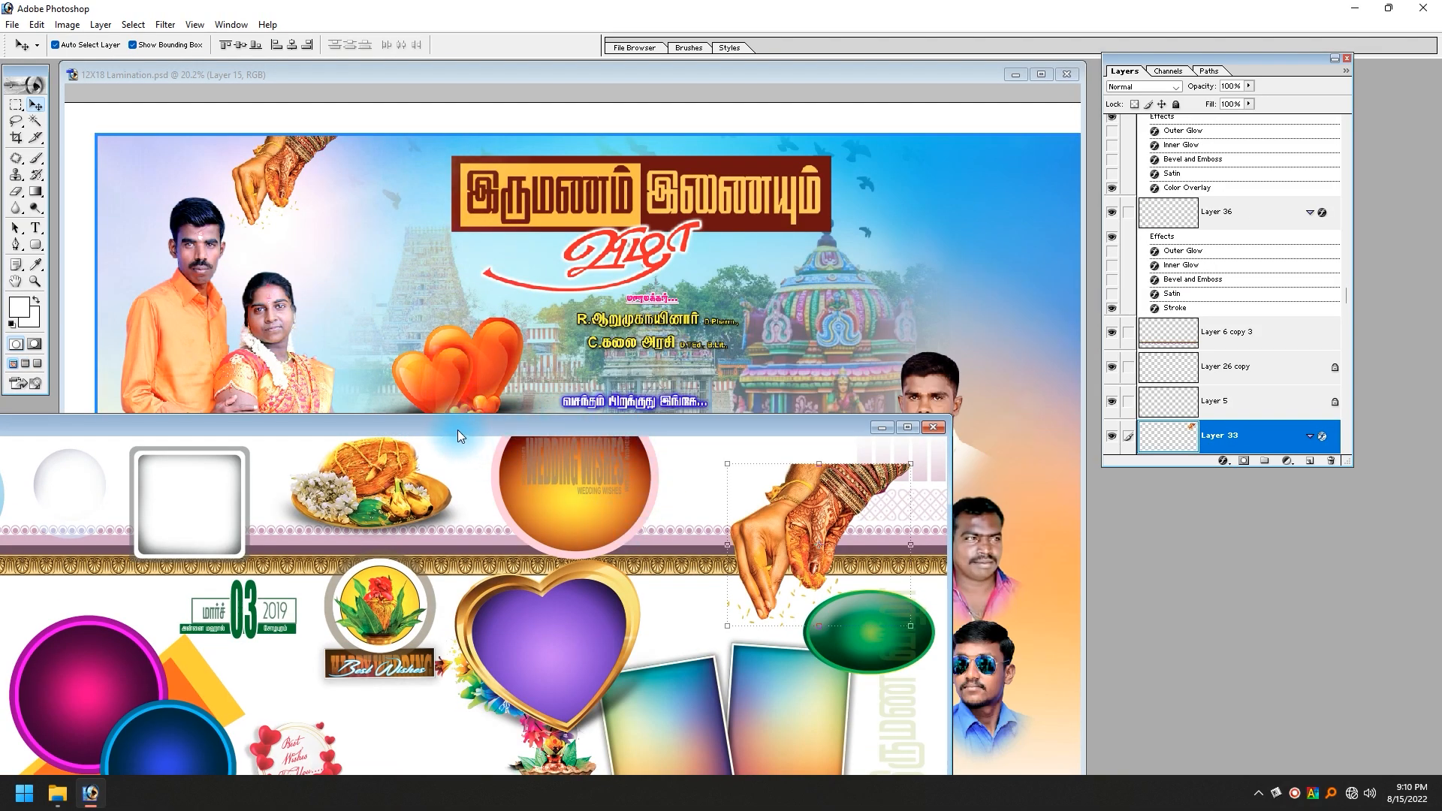
- Copy the white doves from Flex Round Titile into the lamination design, place them between the hands and the title and enlarge them to about 146%
{"action": "left_click_drag", "start_coordinate": [458, 429], "coordinate": [1246, 317]}
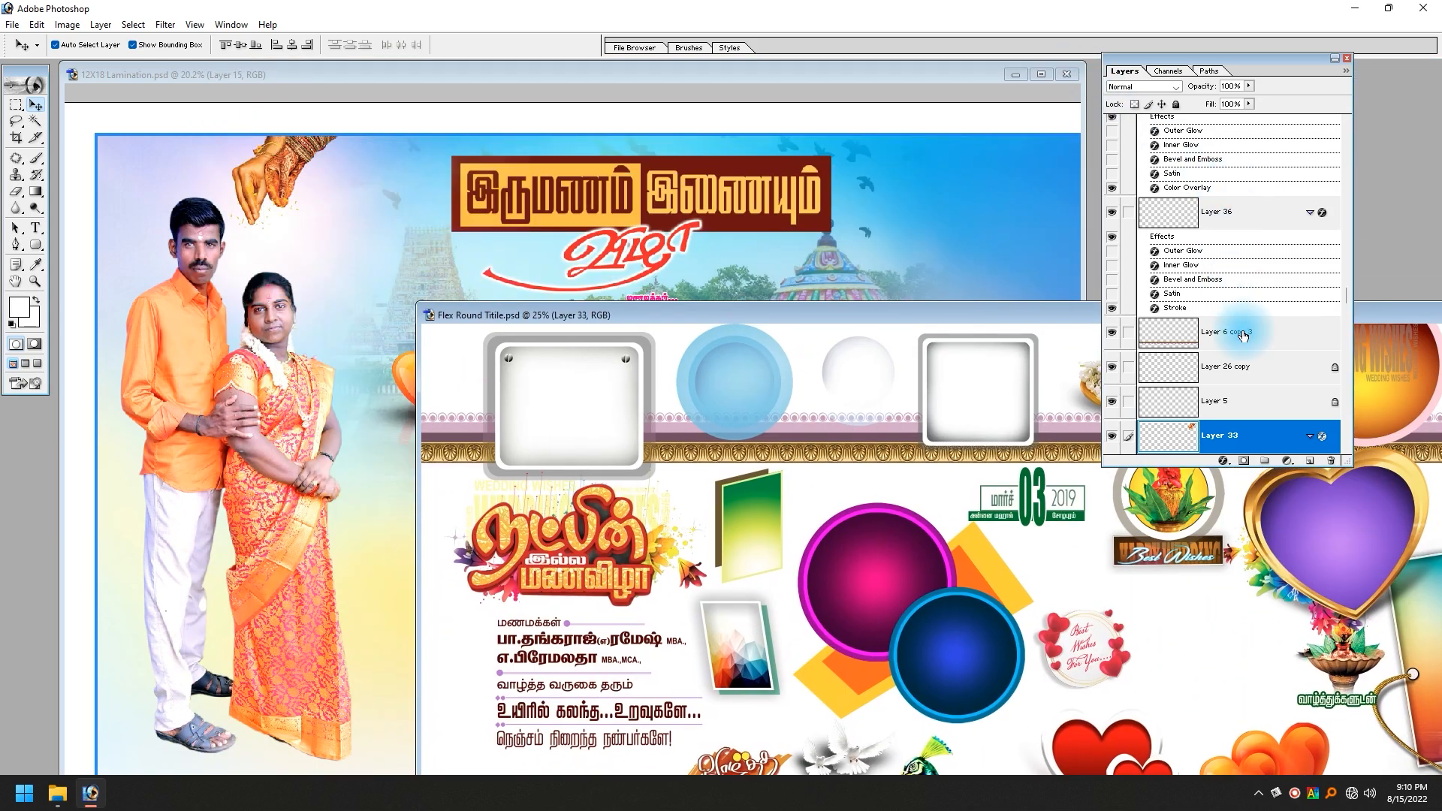
{"action": "left_click_drag", "start_coordinate": [847, 723], "coordinate": [399, 232]}
{"action": "key", "text": "f"}
{"action": "left_click_drag", "start_coordinate": [498, 204], "coordinate": [530, 144]}
{"action": "key", "text": "ctrl+t"}
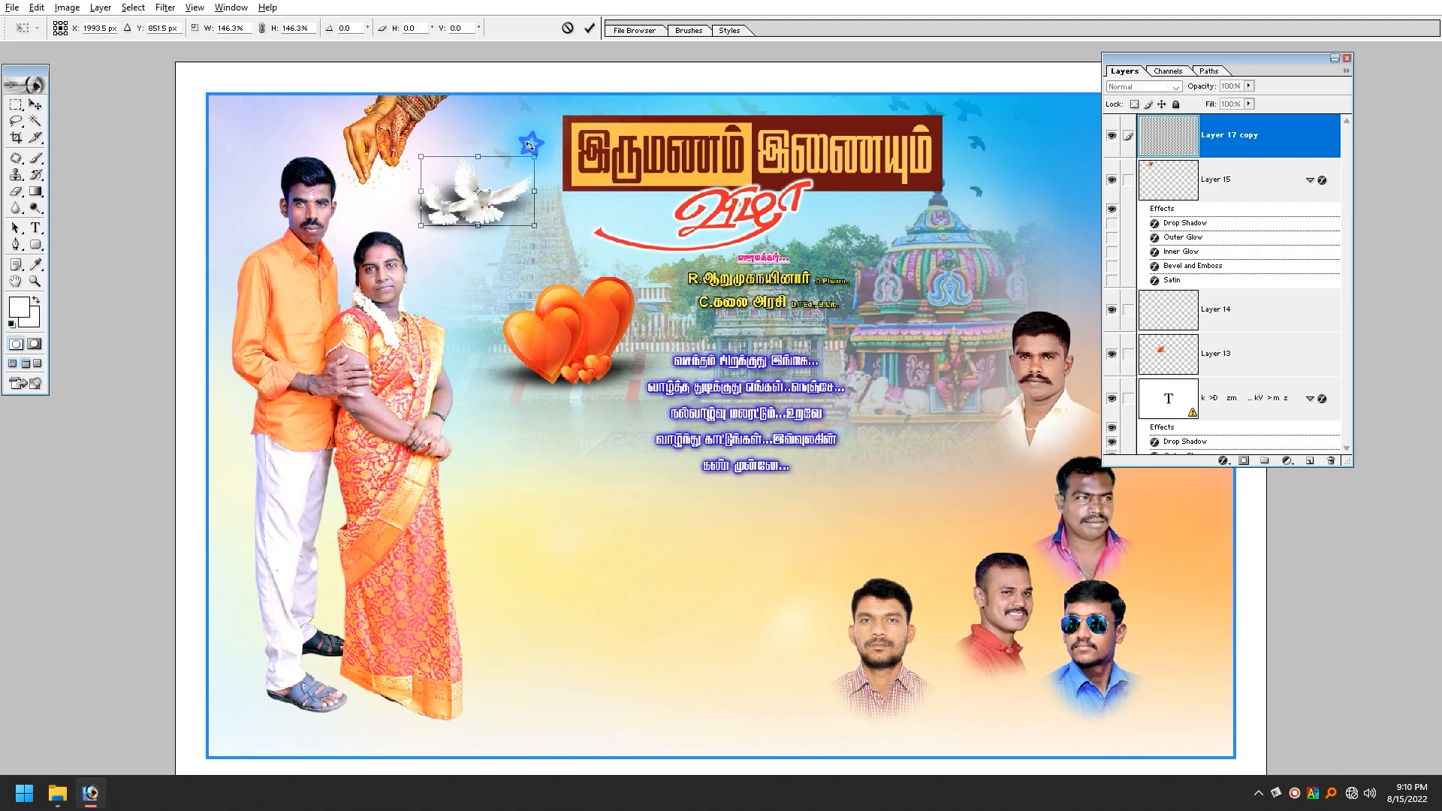
{"action": "key", "text": "Return"}
- Move the five linked portraits farther toward the design's right border, clear of the verse text
{"action": "left_click_drag", "start_coordinate": [1077, 392], "coordinate": [993, 433]}
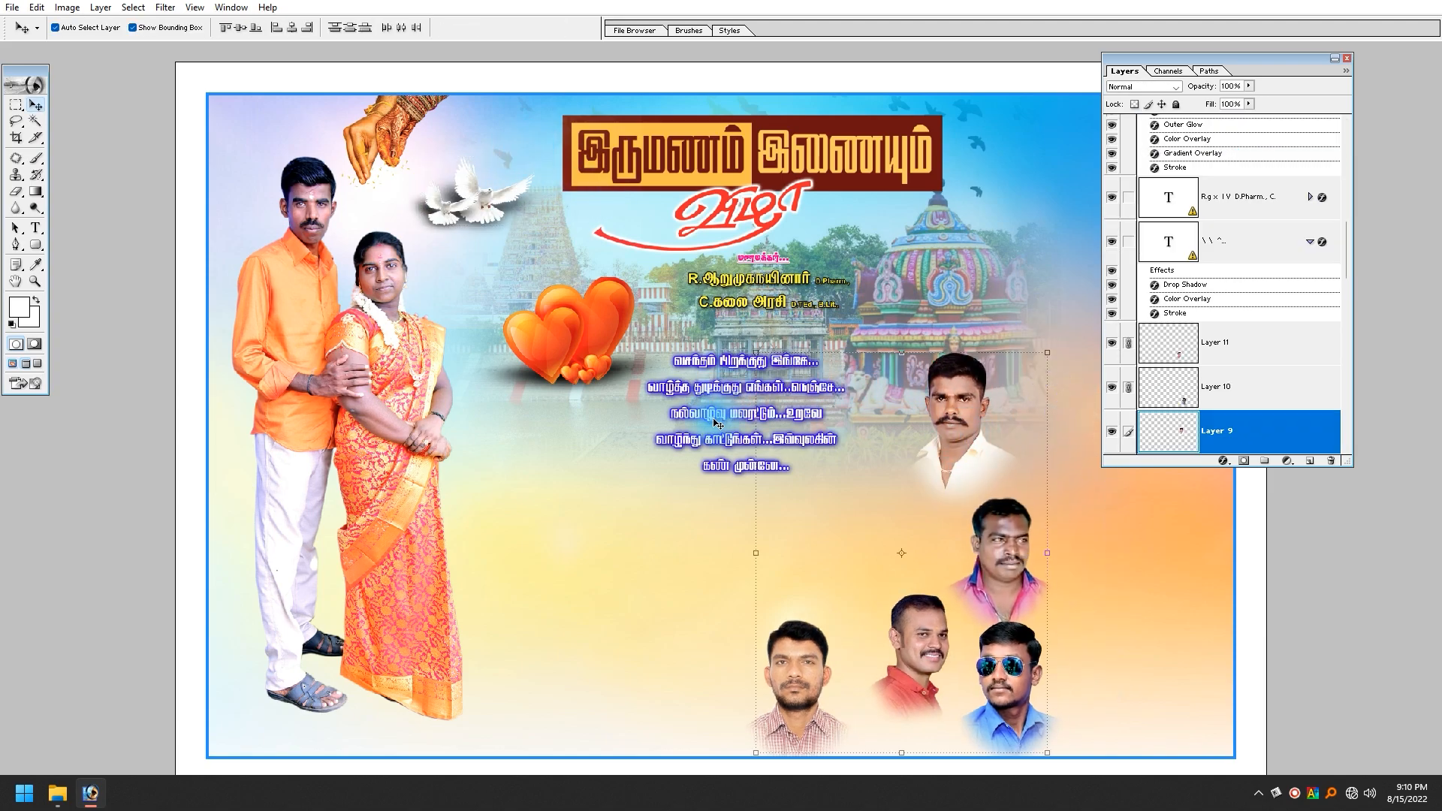
{"action": "left_click", "coordinate": [674, 427]}
{"action": "left_click_drag", "start_coordinate": [804, 693], "coordinate": [899, 648]}
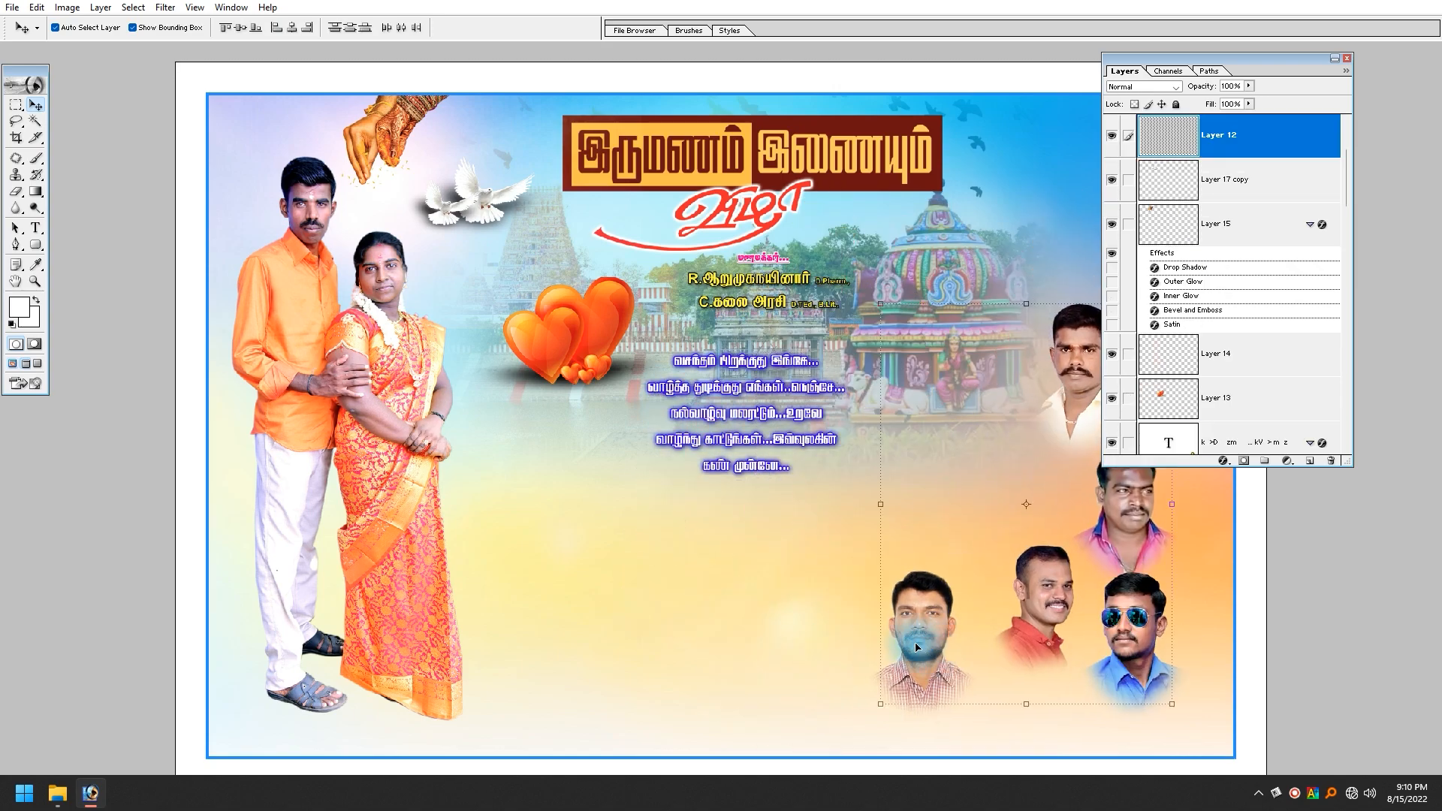
- Switch to Flex Round Titile and select the slanted green gradient panel with the brown backing
{"action": "key", "text": "ctrl+Tab"}
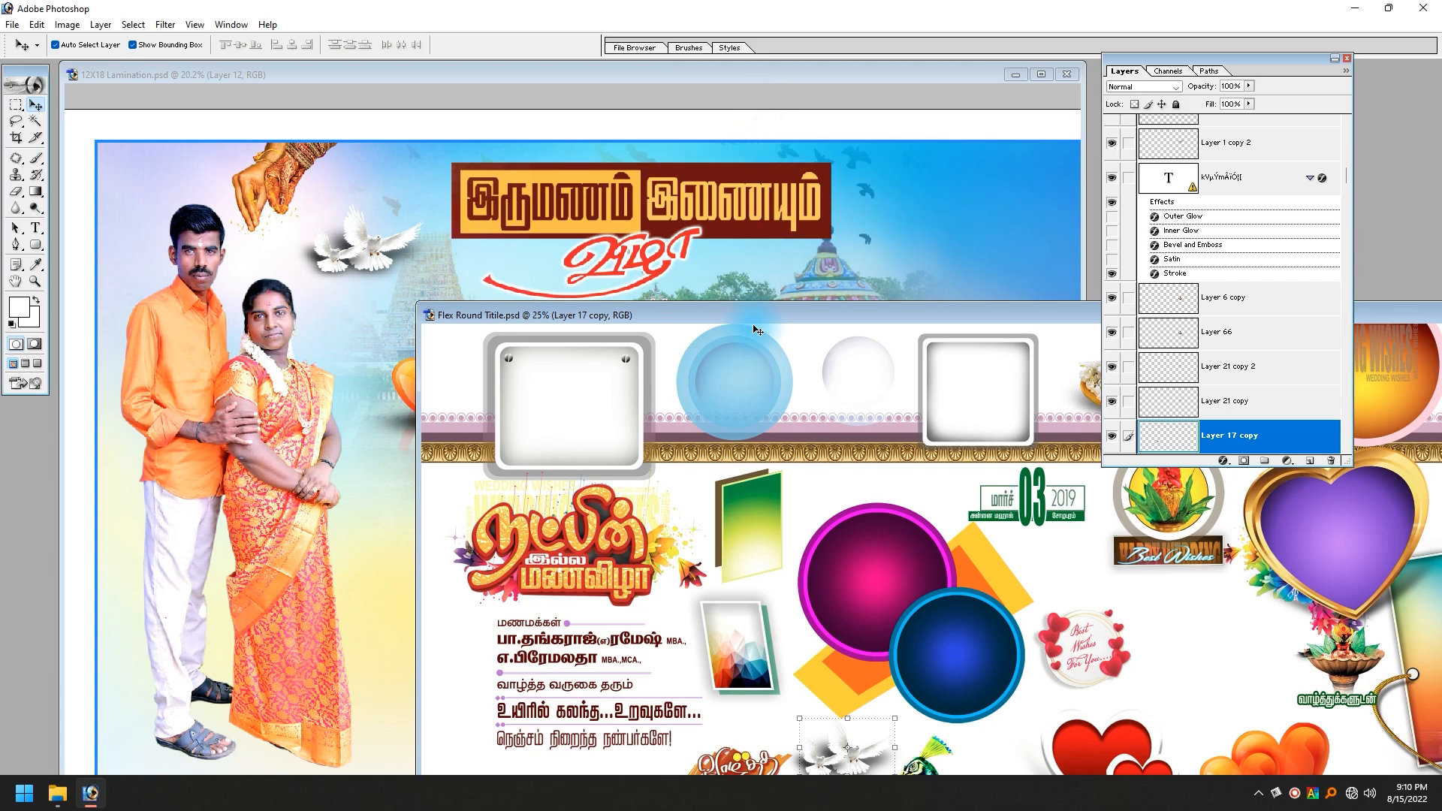
{"action": "left_click_drag", "start_coordinate": [756, 329], "coordinate": [718, 275]}
{"action": "left_click_drag", "start_coordinate": [712, 220], "coordinate": [769, 376]}
{"action": "left_click_drag", "start_coordinate": [799, 324], "coordinate": [878, 188]}
{"action": "left_click", "coordinate": [829, 381]}
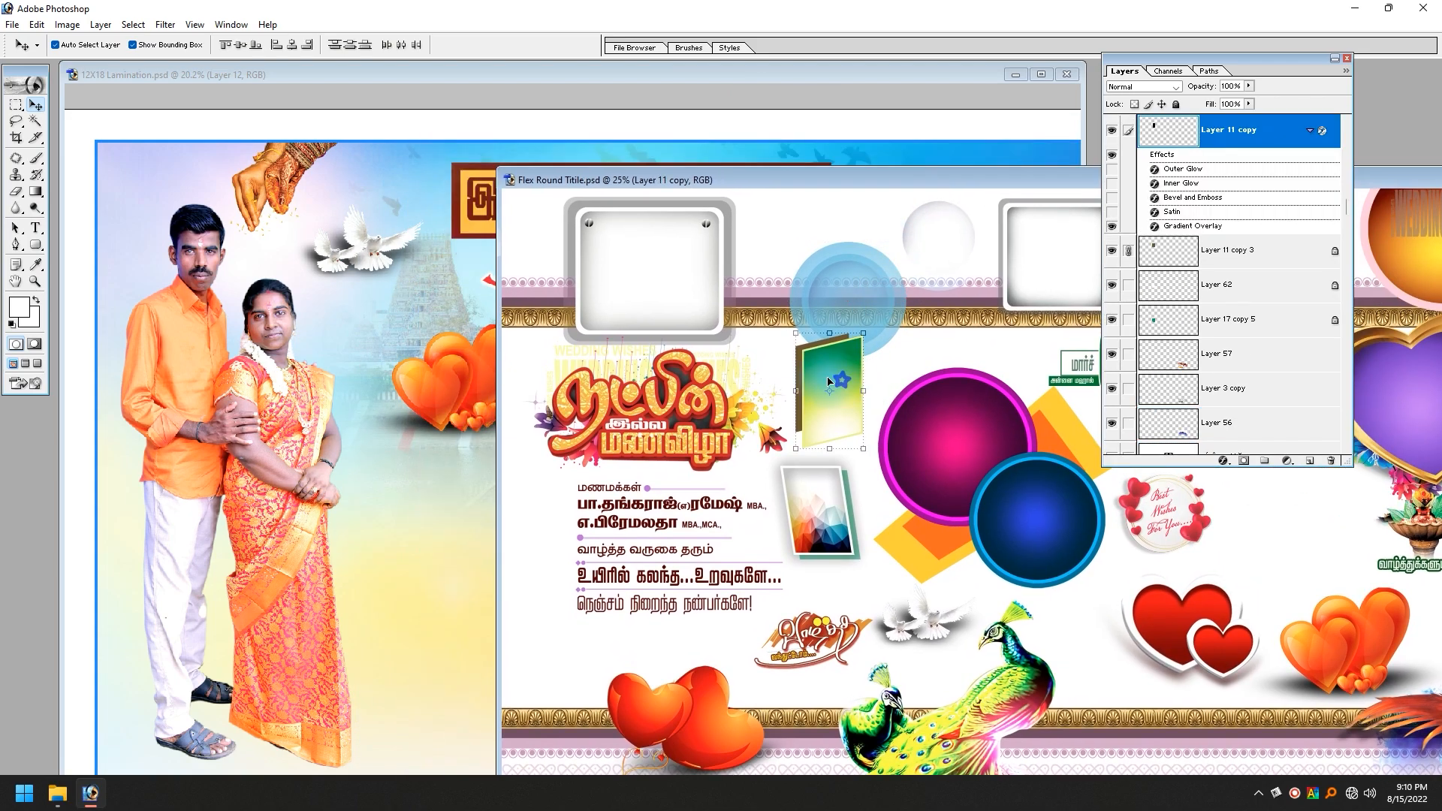
{"action": "left_click_drag", "start_coordinate": [779, 338], "coordinate": [935, 467]}
{"action": "left_click_drag", "start_coordinate": [902, 303], "coordinate": [807, 379]}
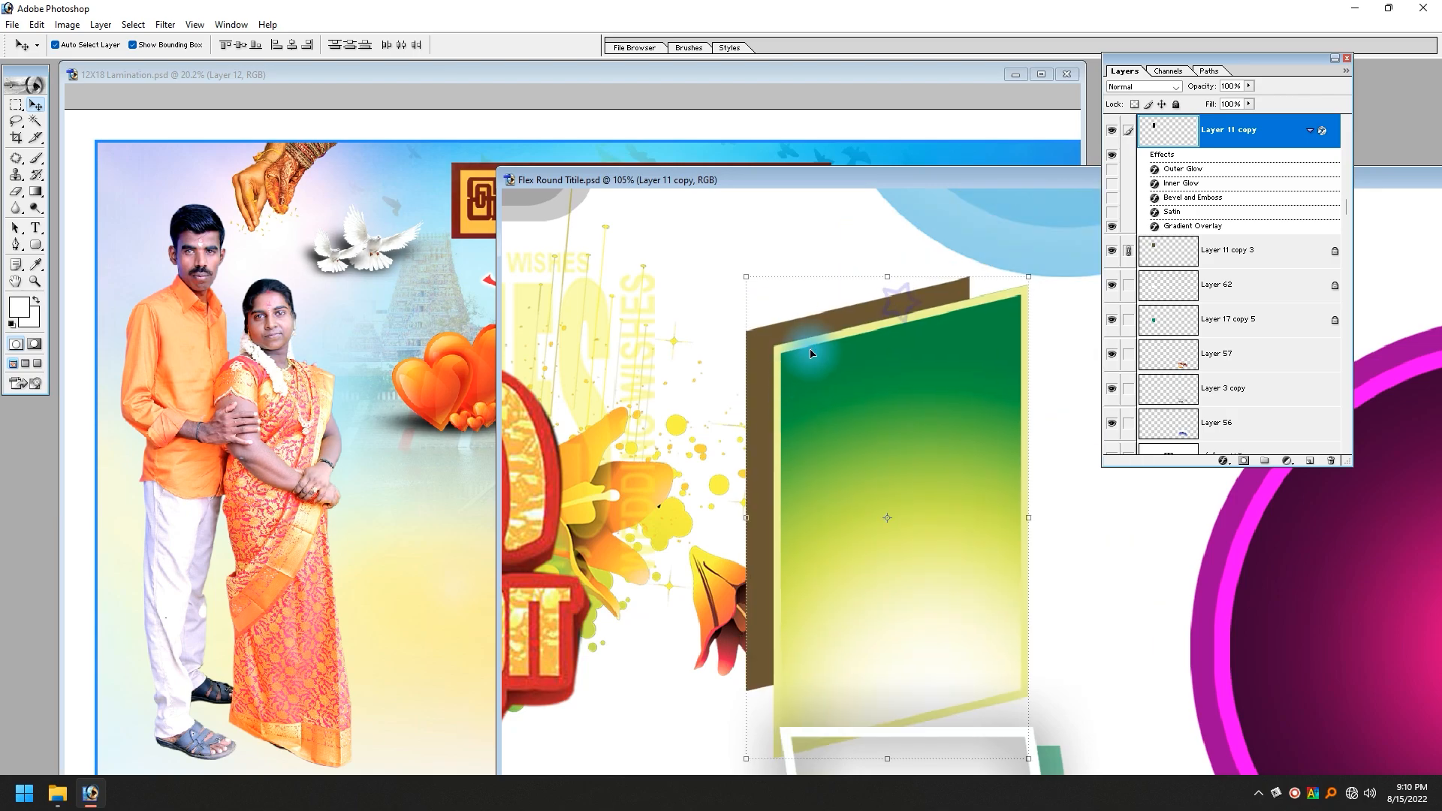
- Separate the green gradient panel from its brown backing and copy it into the lamination design beside the couple
{"action": "right_click", "coordinate": [827, 327]}
{"action": "left_click", "coordinate": [839, 332]}
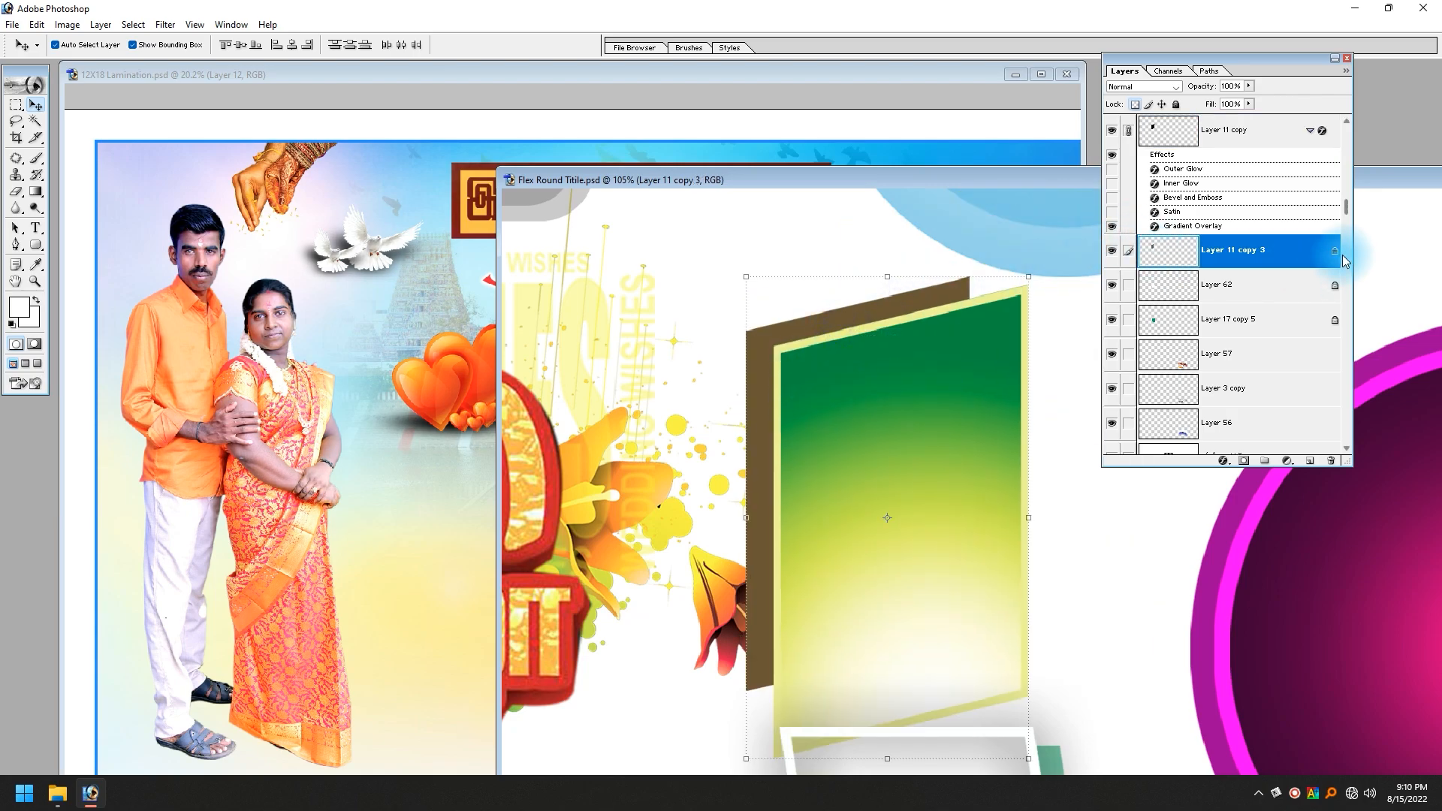
{"action": "left_click_drag", "start_coordinate": [844, 313], "coordinate": [634, 325]}
{"action": "left_click_drag", "start_coordinate": [885, 443], "coordinate": [534, 522]}
{"action": "key", "text": "ctrl+z"}
{"action": "left_click_drag", "start_coordinate": [837, 430], "coordinate": [399, 601]}
{"action": "key", "text": "f"}
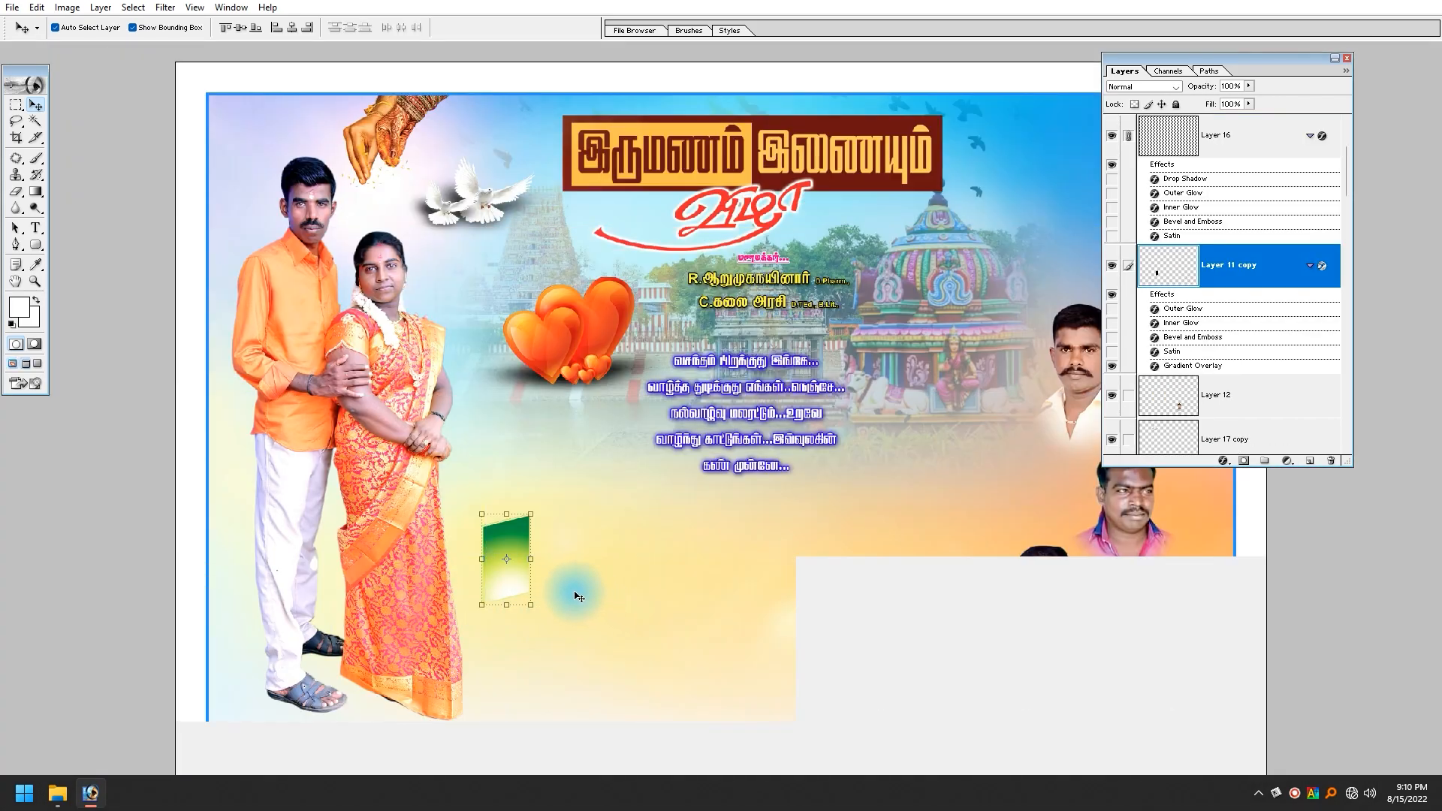
- Shift the green panel slightly away from the couple and merge Layer 16 with Layer 11 copy into one layer
{"action": "left_click_drag", "start_coordinate": [519, 586], "coordinate": [610, 595]}
{"action": "left_click_drag", "start_coordinate": [631, 525], "coordinate": [531, 657]}
{"action": "left_click_drag", "start_coordinate": [755, 433], "coordinate": [654, 634]}
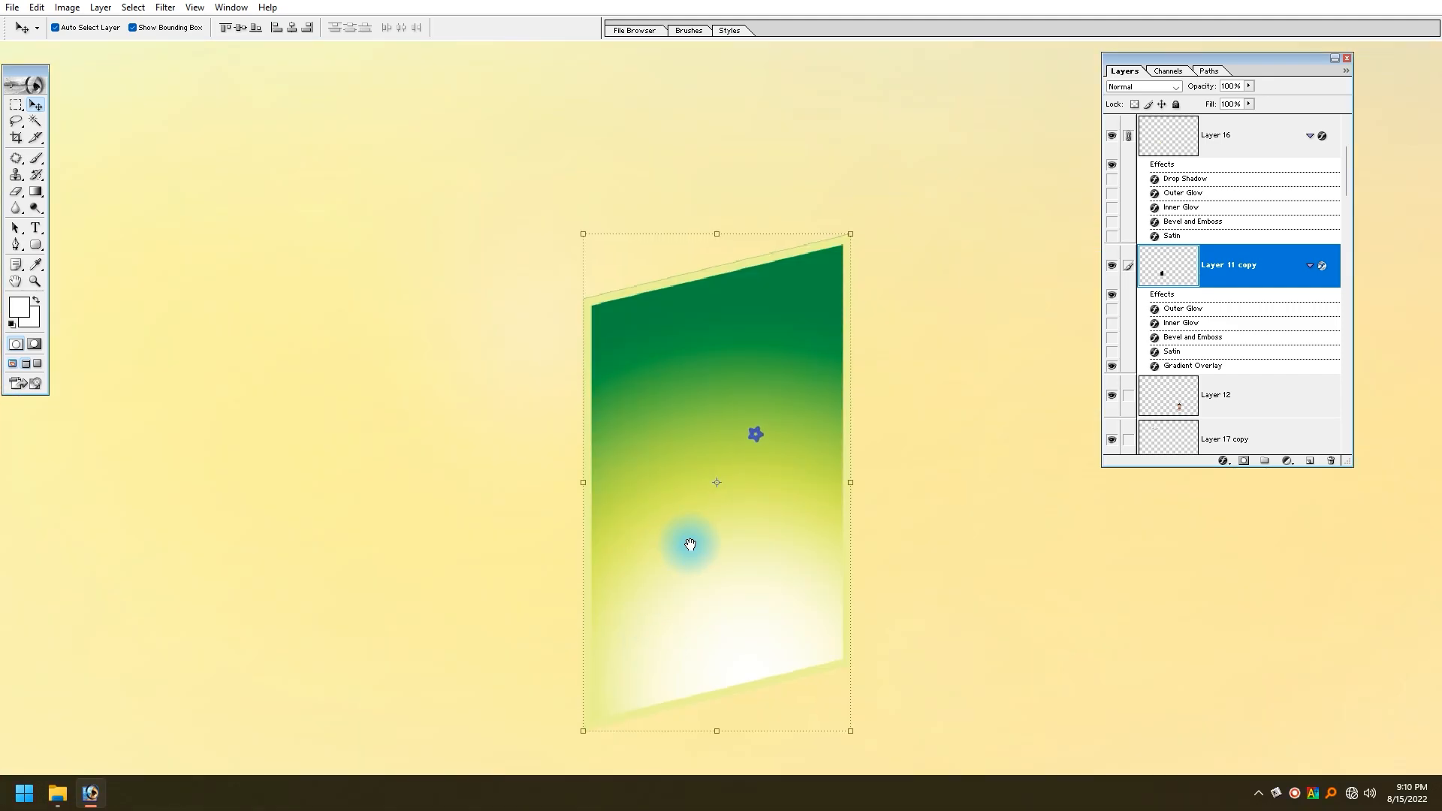
{"action": "left_click", "coordinate": [631, 295]}
{"action": "left_click", "coordinate": [1115, 137]}
{"action": "left_click", "coordinate": [1114, 137]}
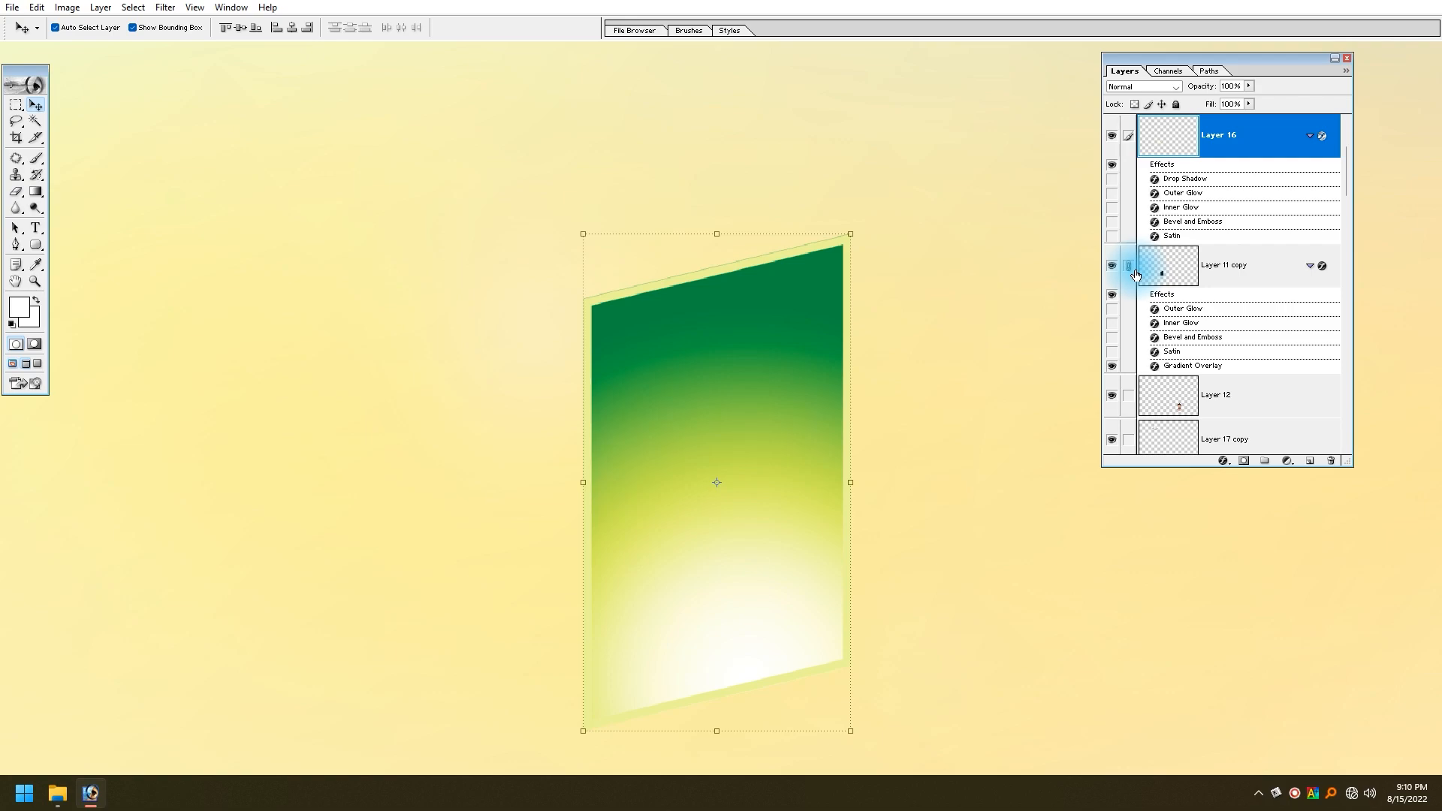
{"action": "key", "text": "ctrl+e"}
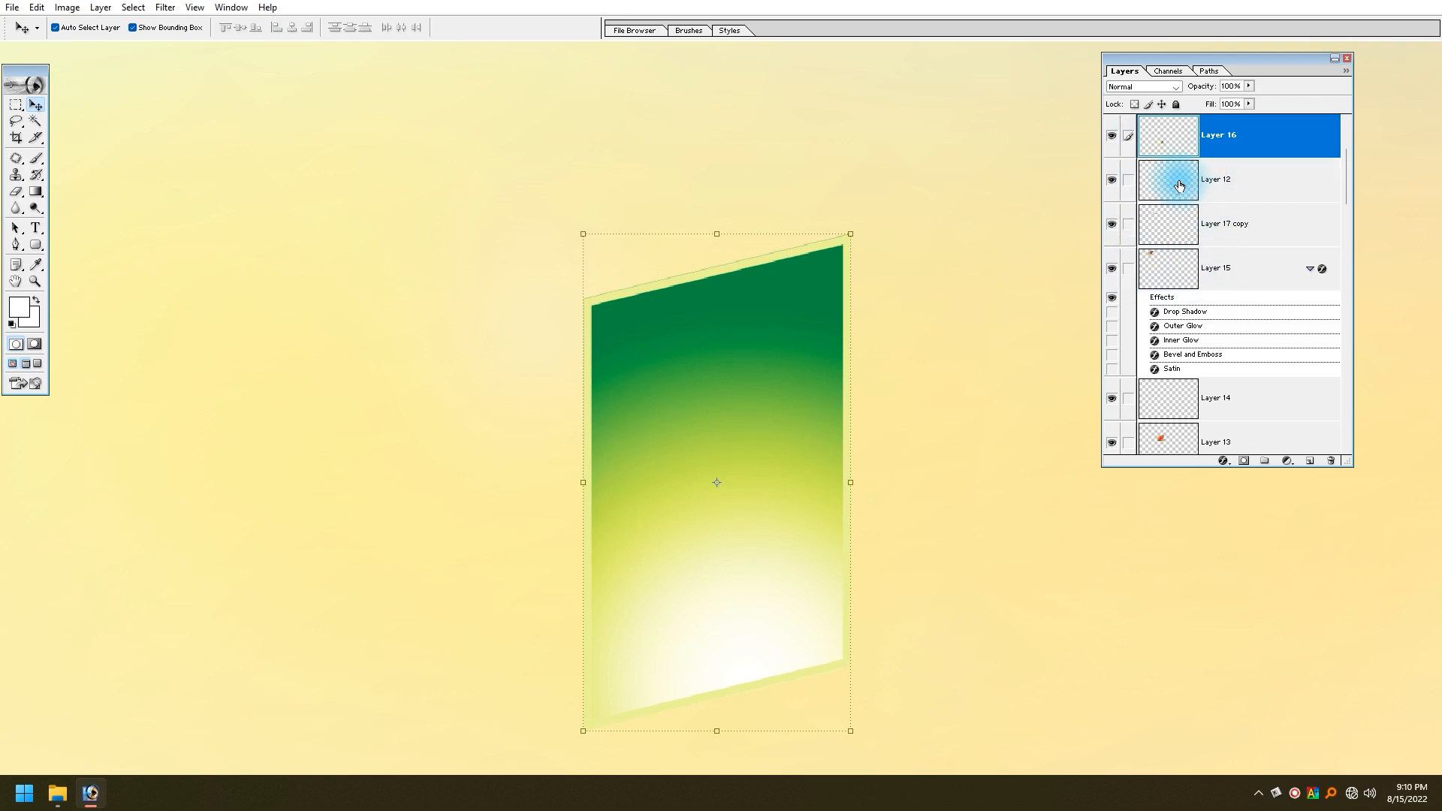
{"action": "left_click", "coordinate": [1110, 142]}
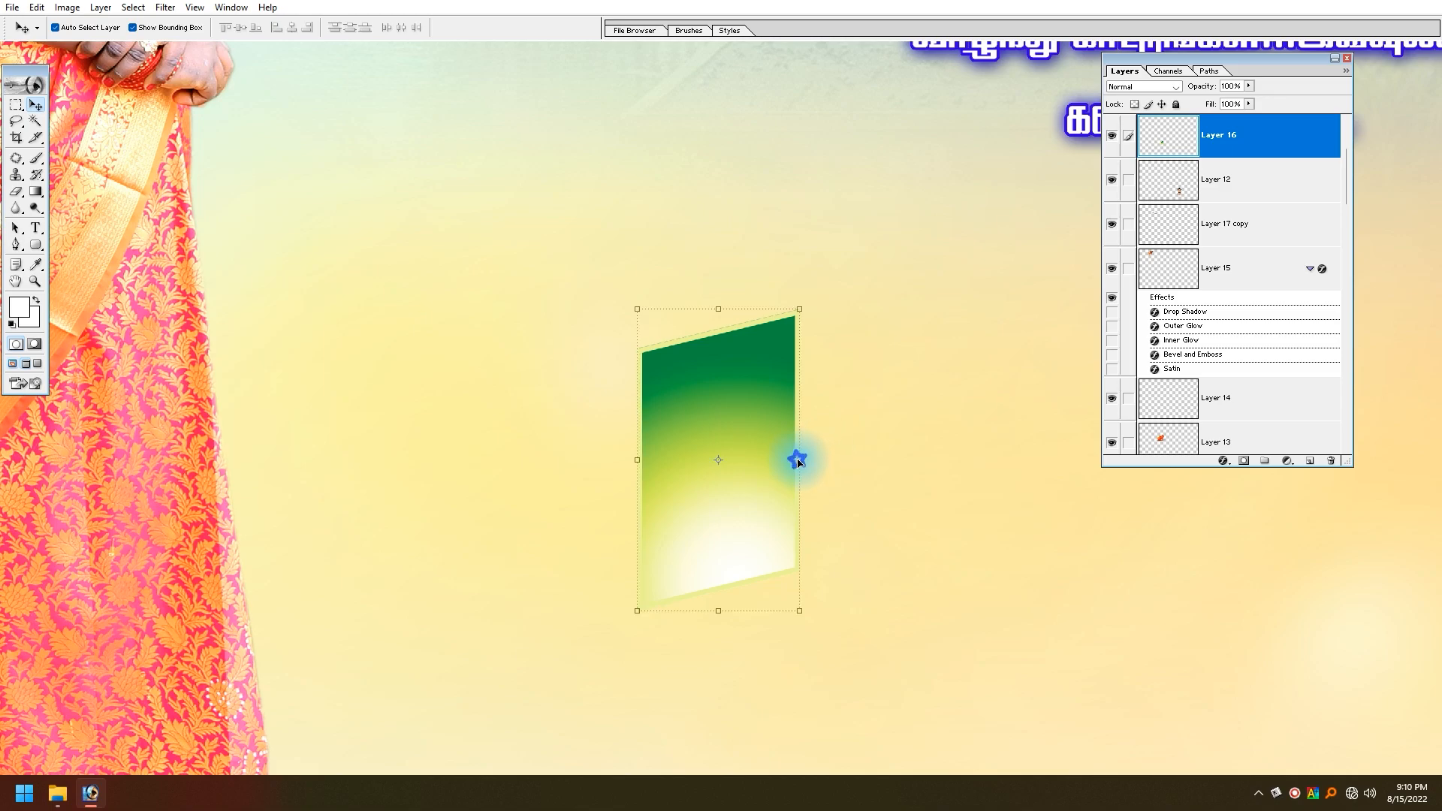
- Widen the green panel to about 171% and make it taller, then scale it to 123.2% by 109.8% below the hearts
{"action": "left_click_drag", "start_coordinate": [800, 459], "coordinate": [860, 455]}
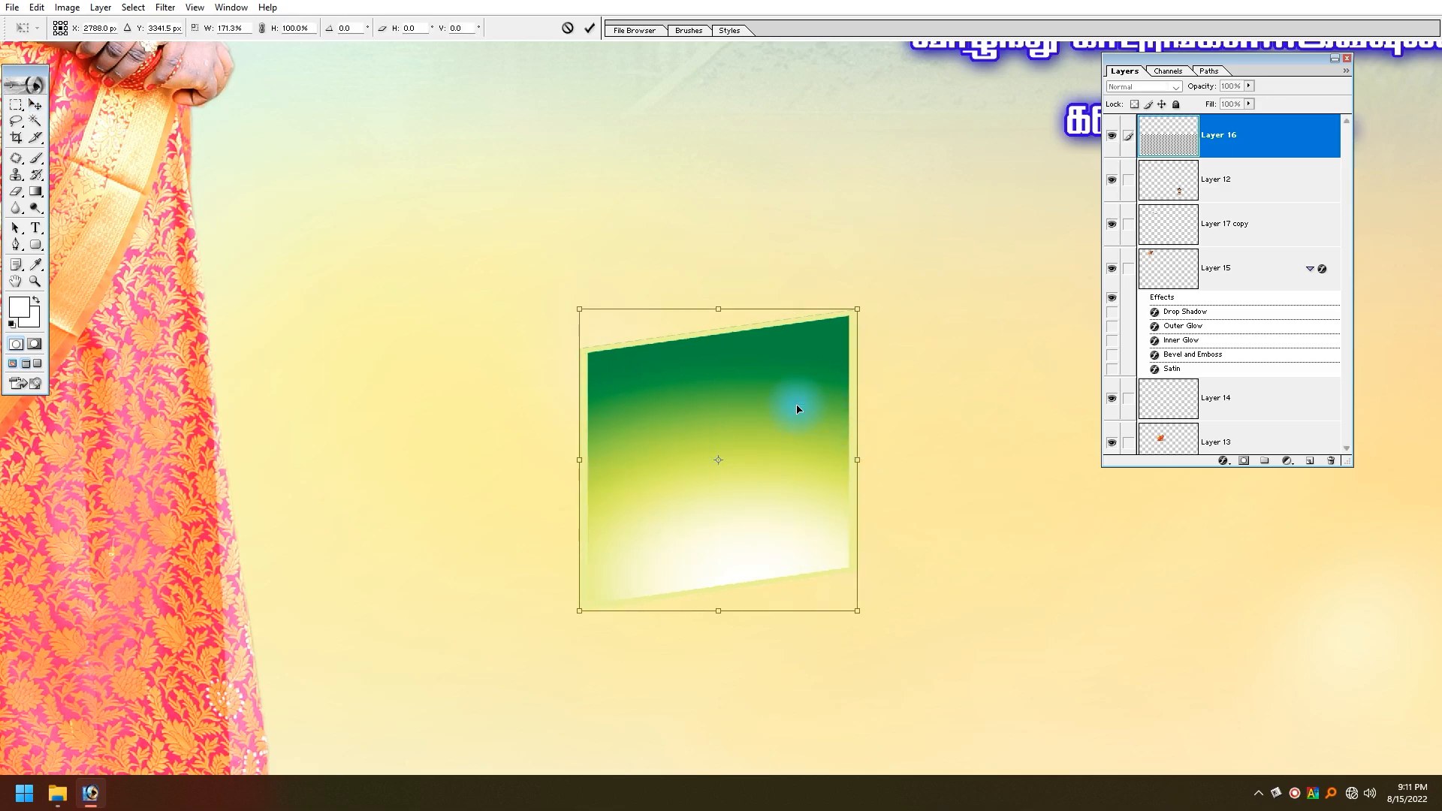
{"action": "left_click_drag", "start_coordinate": [719, 307], "coordinate": [699, 240]}
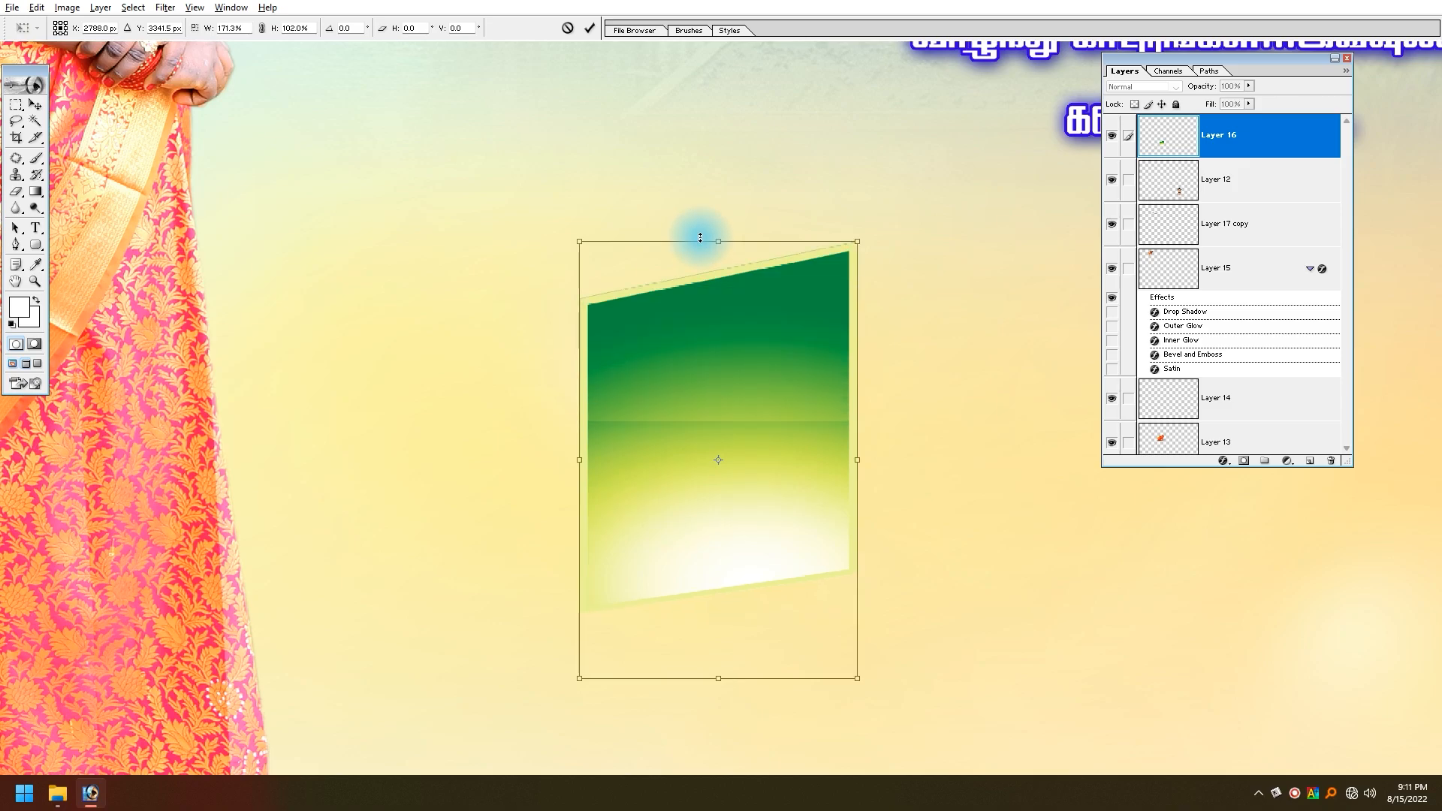
{"action": "key", "text": "Return"}
{"action": "left_click_drag", "start_coordinate": [604, 589], "coordinate": [565, 575]}
{"action": "left_click_drag", "start_coordinate": [603, 619], "coordinate": [612, 634]}
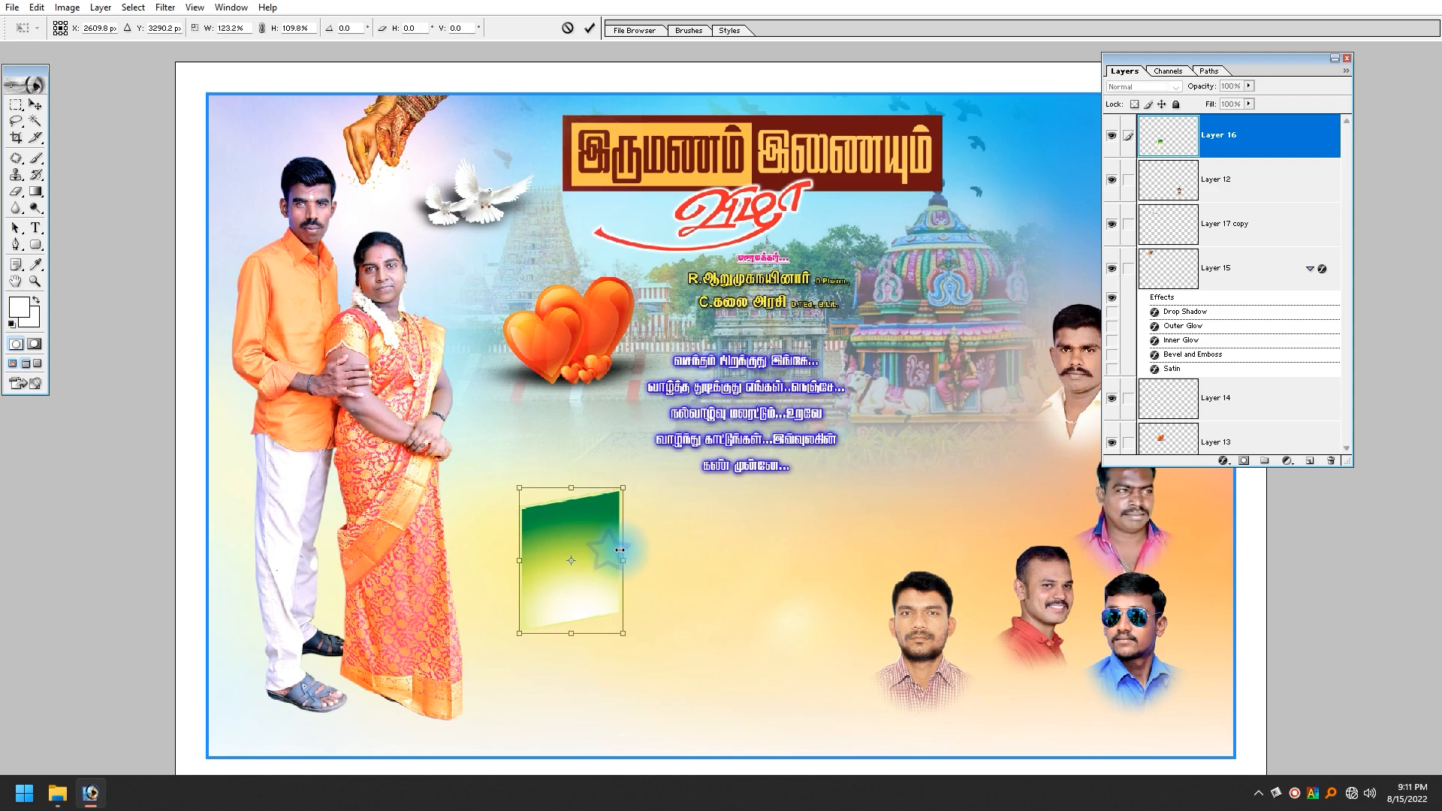
{"action": "key", "text": "Return"}
- Fade the green panel's lower edge into the background using a large soft eraser, about 900 px
{"action": "key", "text": "e"}
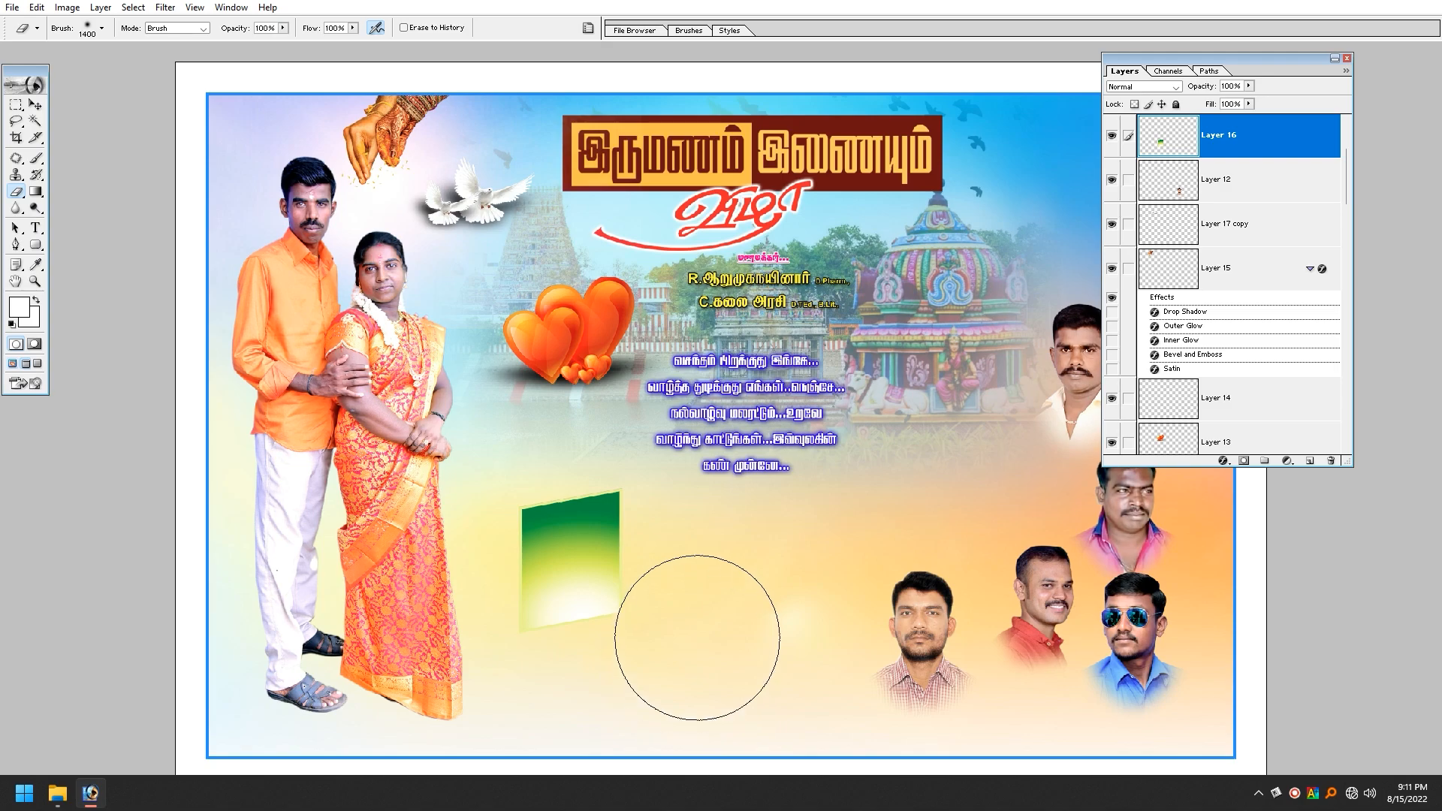
{"action": "left_click_drag", "start_coordinate": [469, 678], "coordinate": [760, 672]}
{"action": "key", "text": "ctrl+z"}
{"action": "key", "text": "ctrl+space"}
{"action": "left_click_drag", "start_coordinate": [322, 300], "coordinate": [813, 726]}
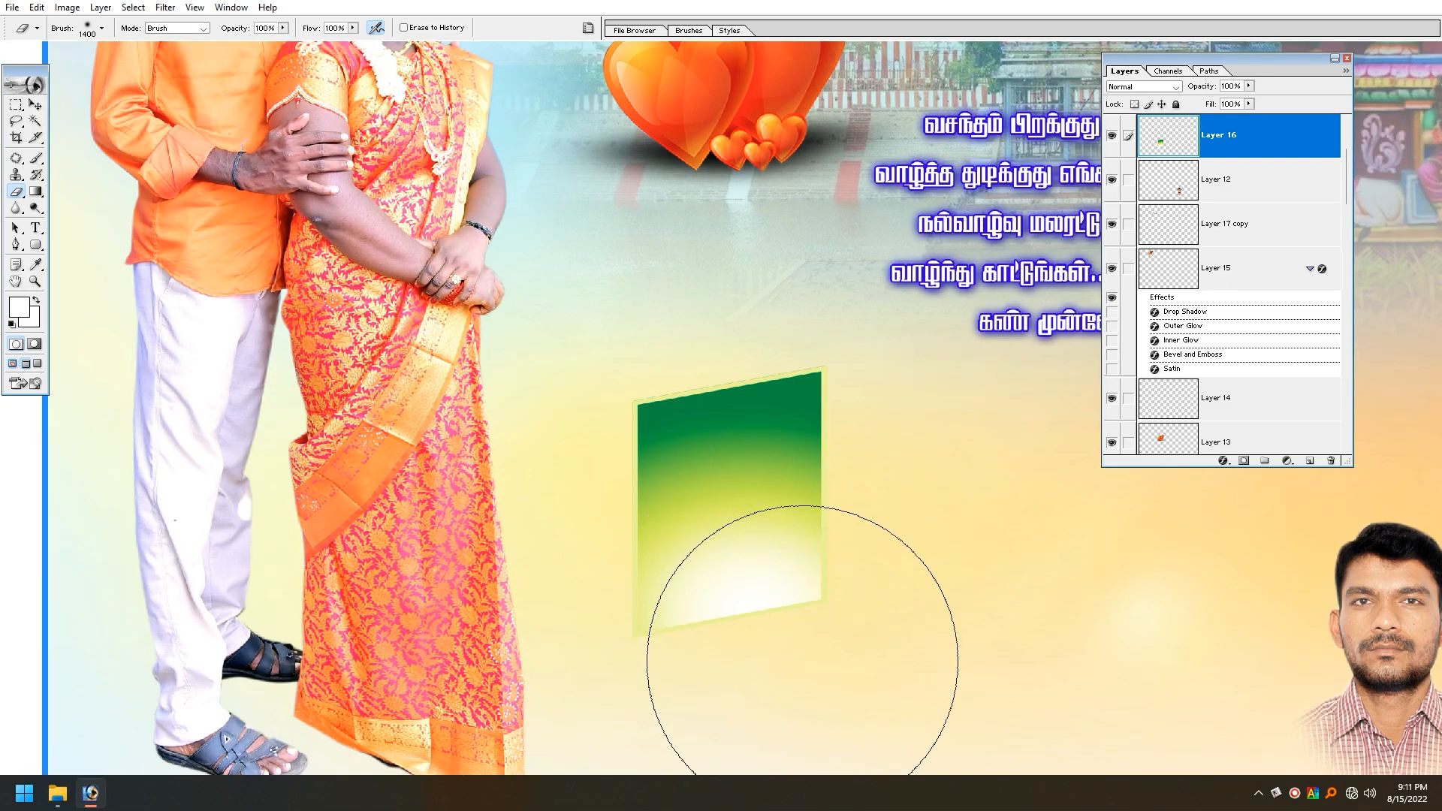
{"action": "key", "text": "bracketleft"}
{"action": "key", "text": "bracketleft"}
{"action": "key", "text": "bracketleft"}
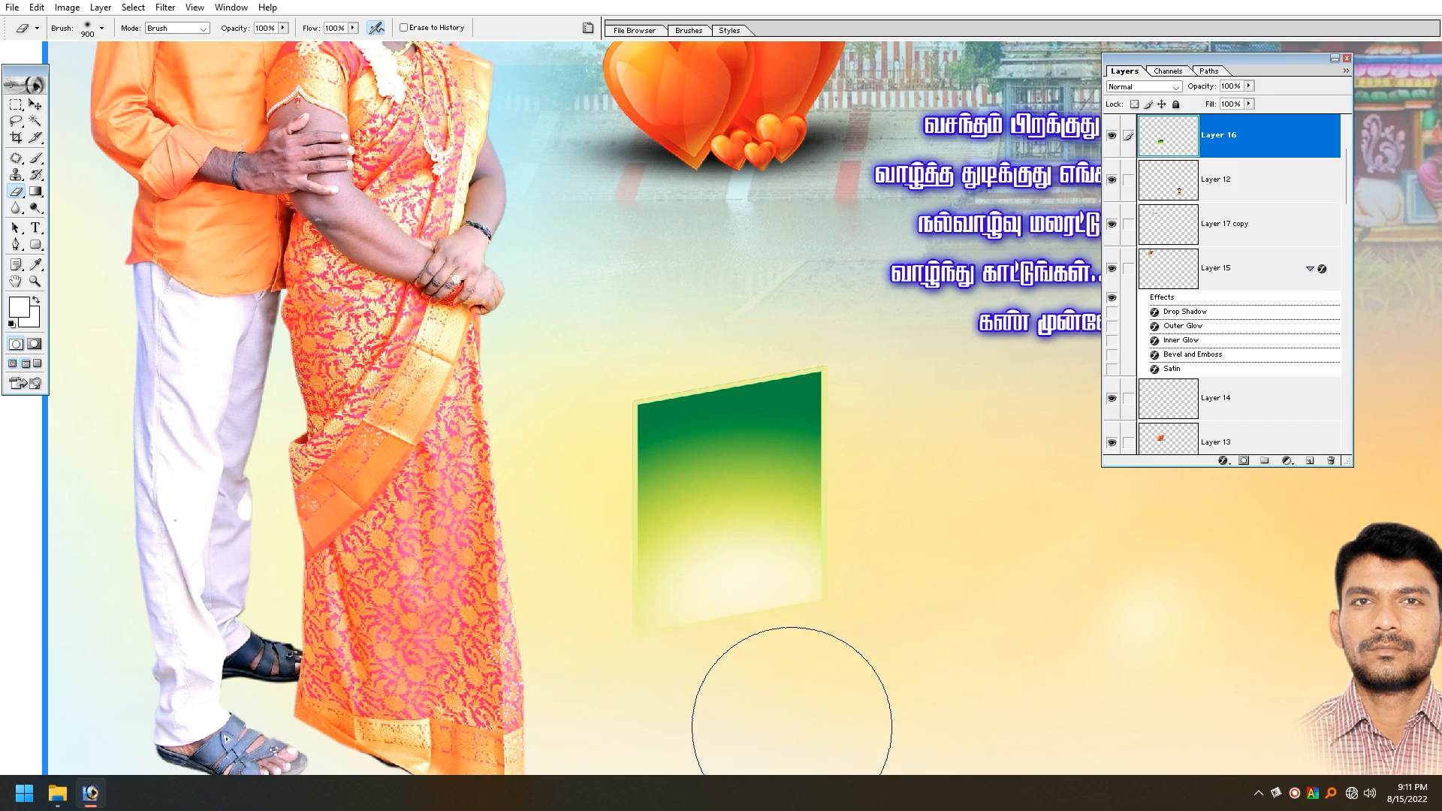
- Duplicate the green panel four times to form a row of five below the verse and distribute them evenly
{"action": "key", "text": "ctrl+t"}
{"action": "key", "text": "Tab"}
{"action": "key", "text": "ctrl+0"}
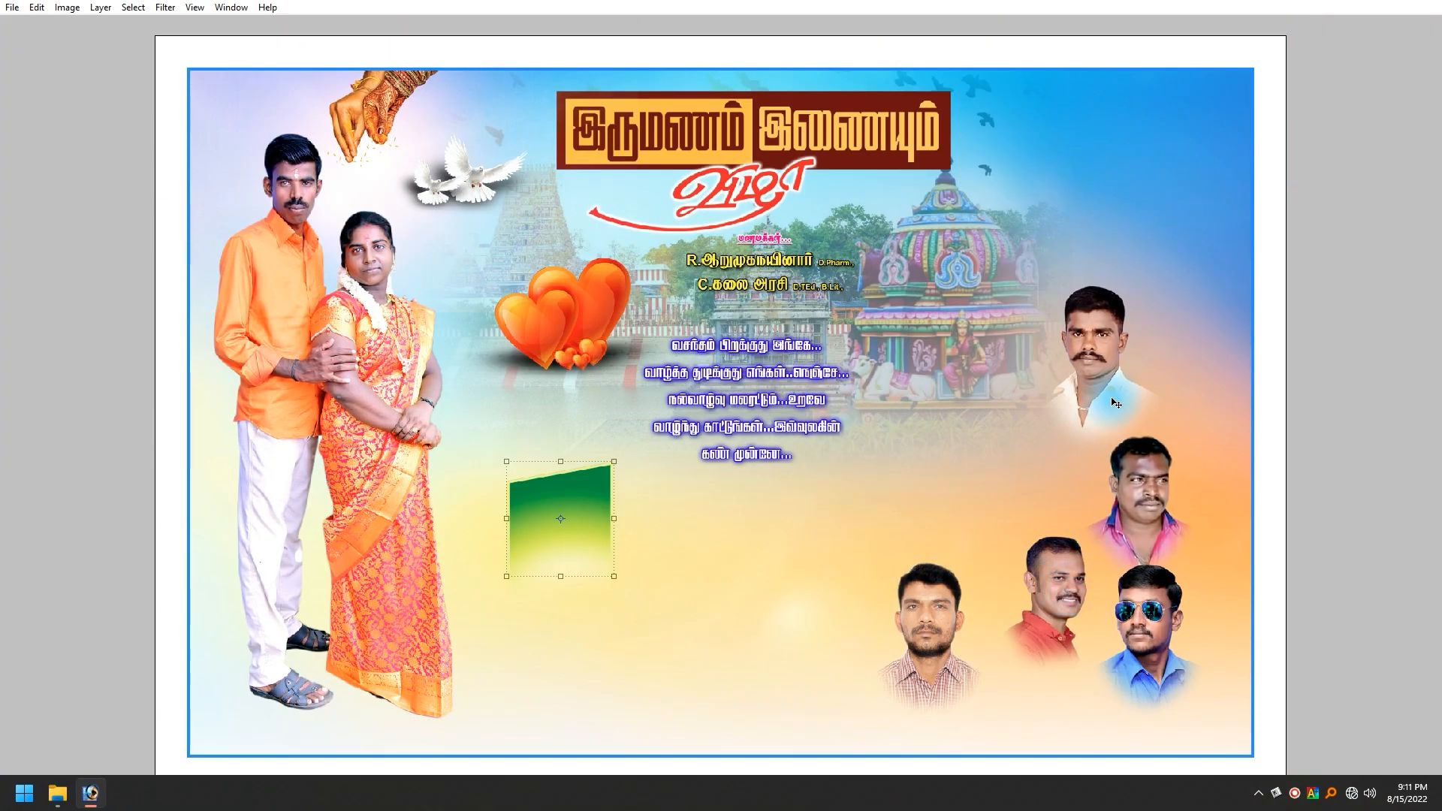
{"action": "left_click_drag", "start_coordinate": [547, 533], "coordinate": [1052, 512]}
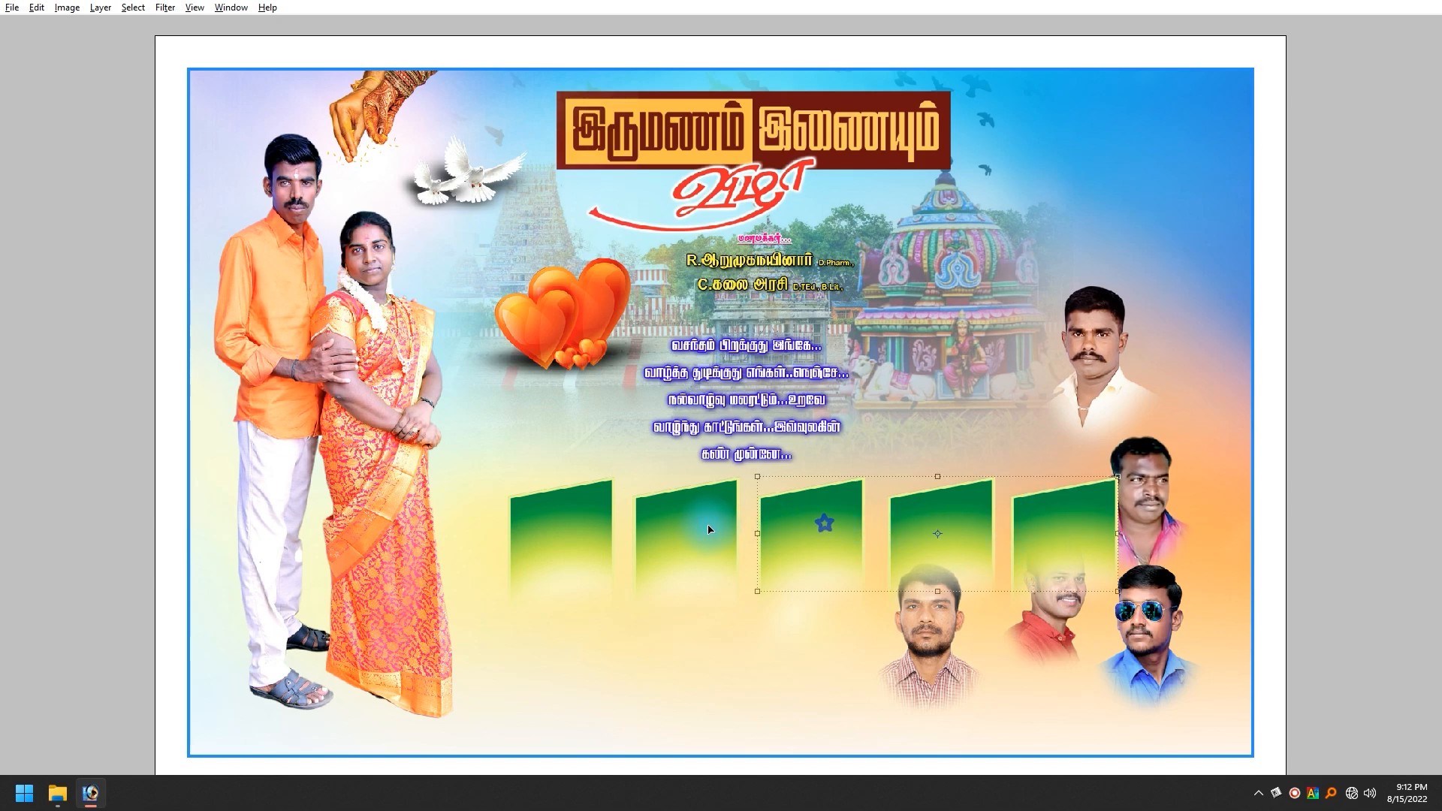
{"action": "key", "text": "Tab"}
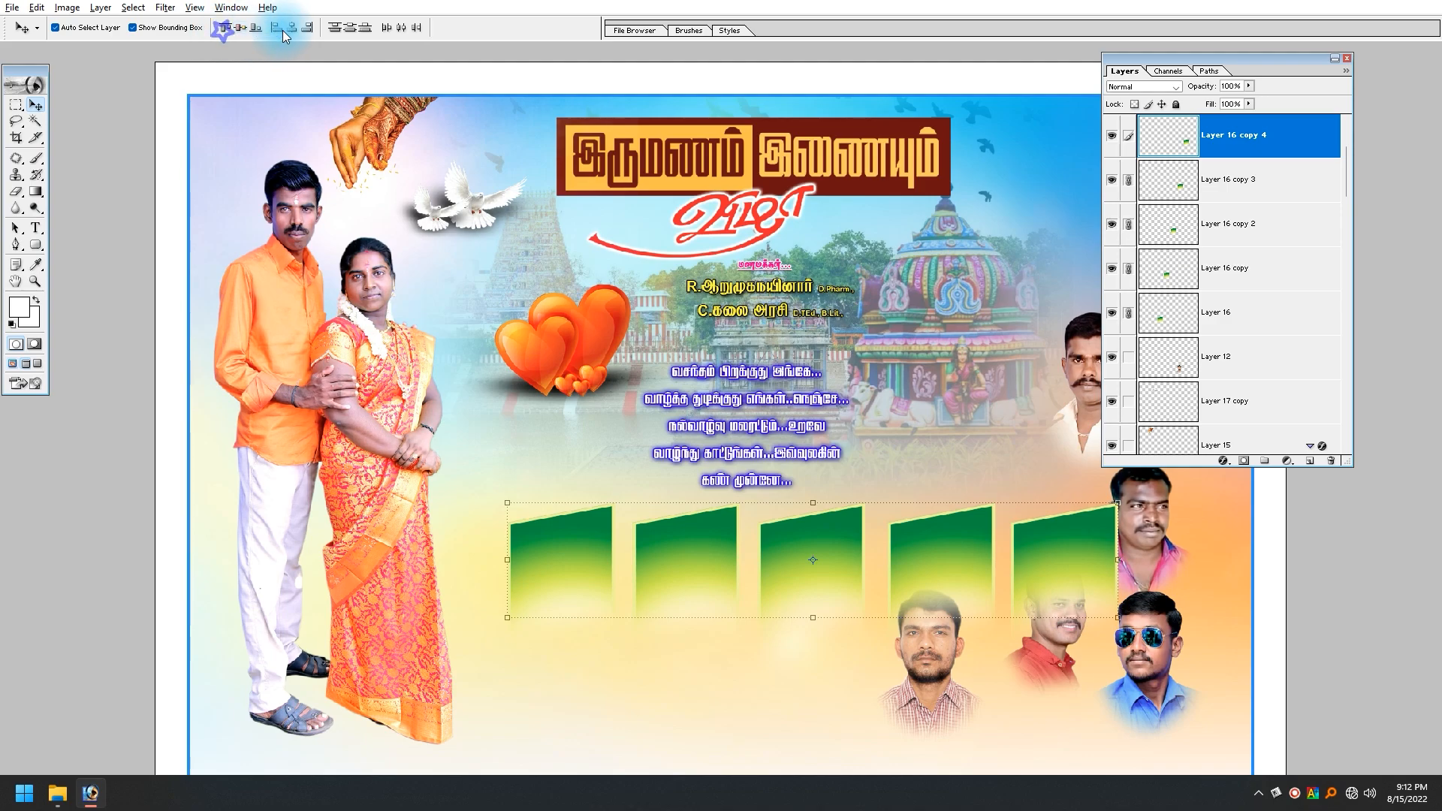
{"action": "left_click", "coordinate": [395, 28]}
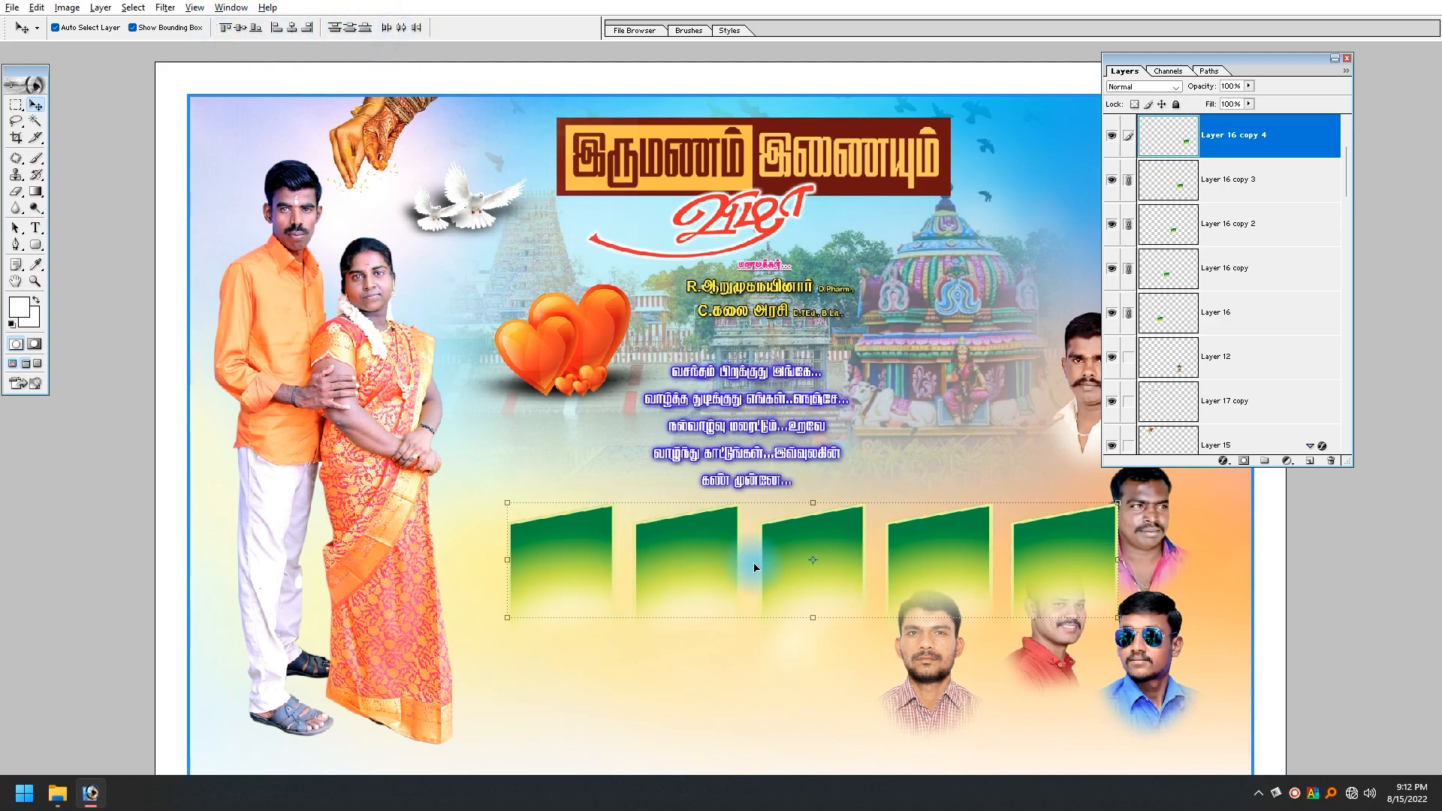
- Enlarge the linked row of five green panels to about 112% and shift it right, clear of the couple
{"action": "left_click_drag", "start_coordinate": [1126, 513], "coordinate": [1155, 489]}
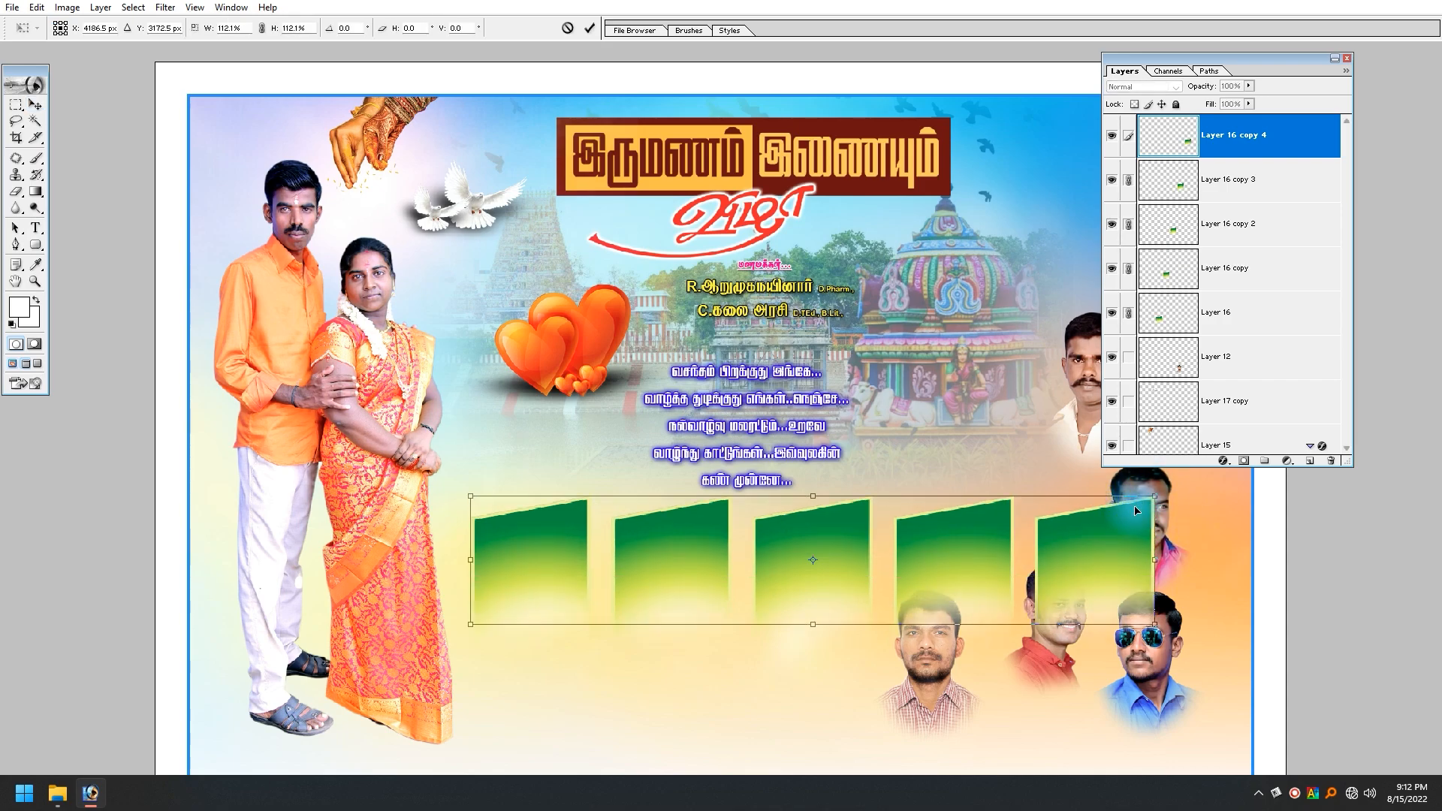
{"action": "key", "text": "Return"}
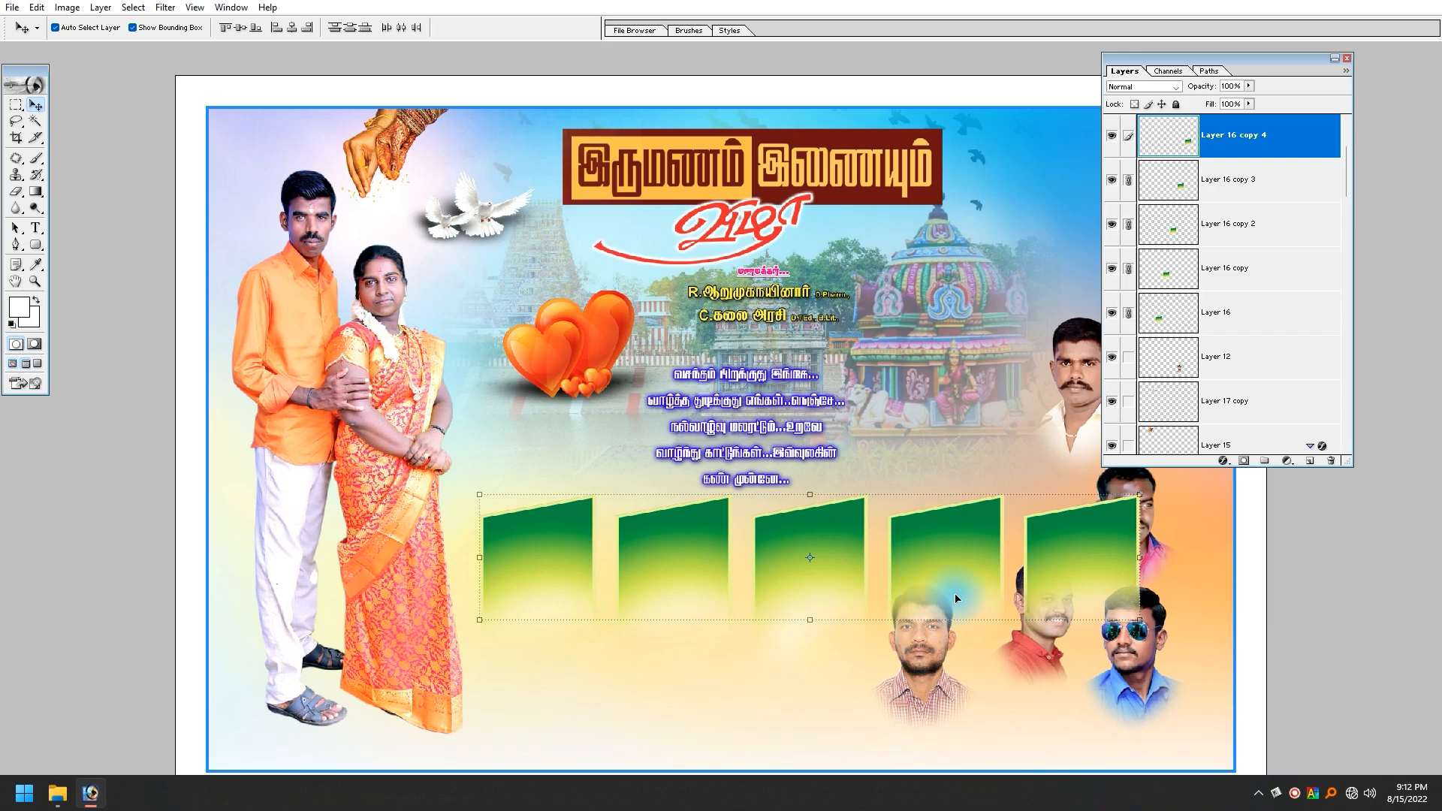
{"action": "left_click_drag", "start_coordinate": [956, 599], "coordinate": [992, 598]}
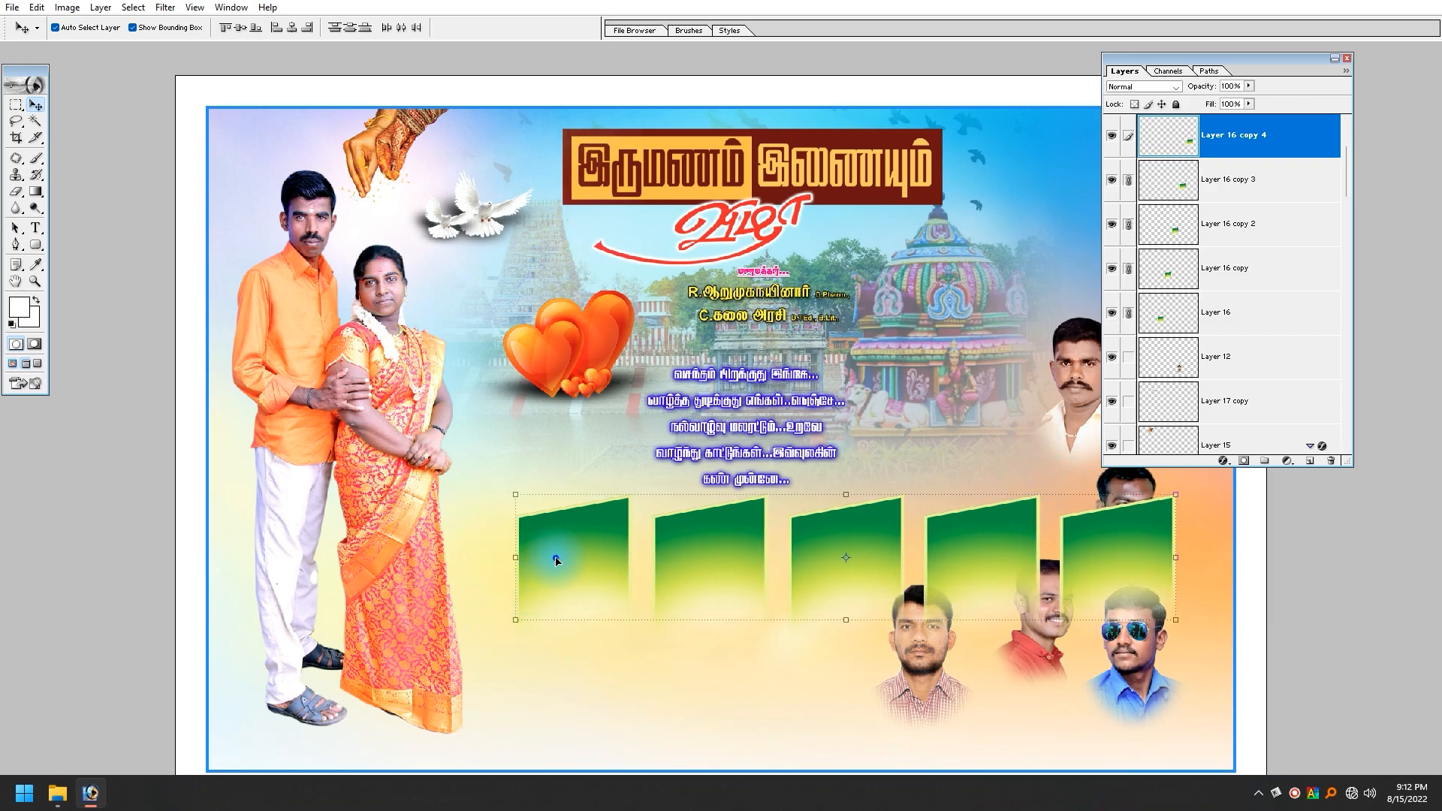
- Move the white-shirt portrait onto the first green panel, bring it to the front, enlarge it and nudge it up
{"action": "left_click", "coordinate": [1079, 392]}
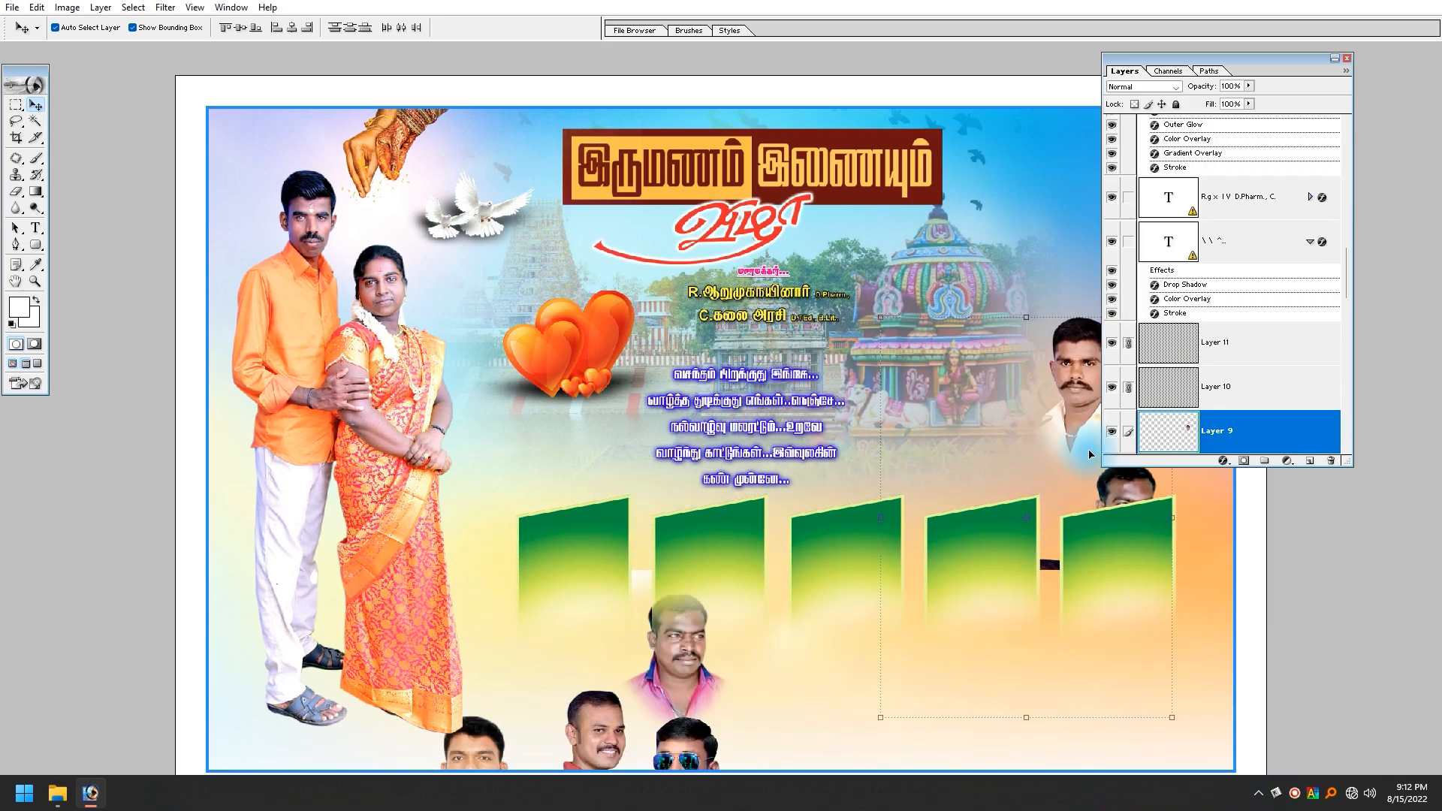
{"action": "left_click_drag", "start_coordinate": [1079, 392], "coordinate": [558, 569]}
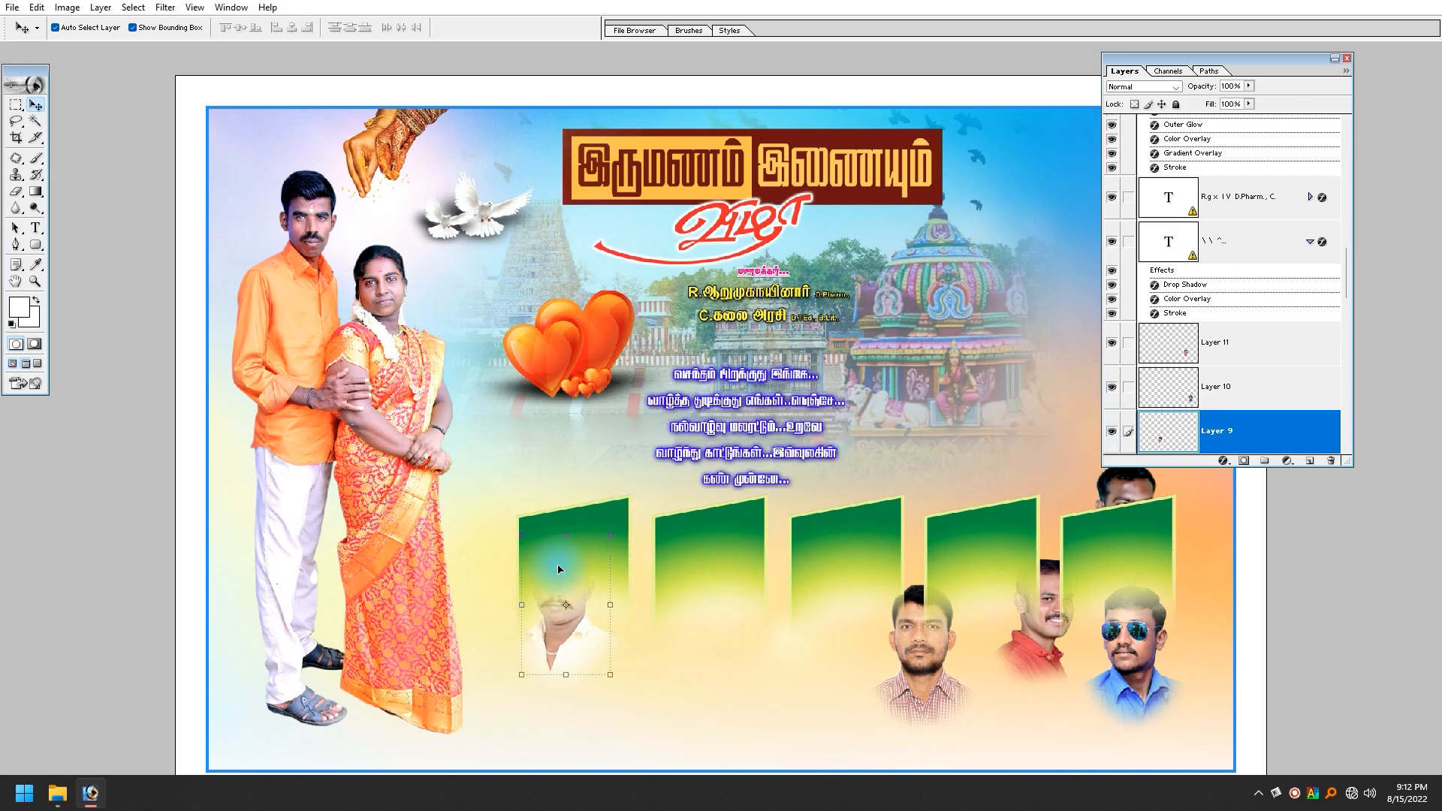
{"action": "key", "text": "ctrl+shift+bracketright"}
{"action": "key", "text": "ctrl+t"}
{"action": "left_click_drag", "start_coordinate": [611, 679], "coordinate": [637, 715]}
{"action": "key", "text": "Return"}
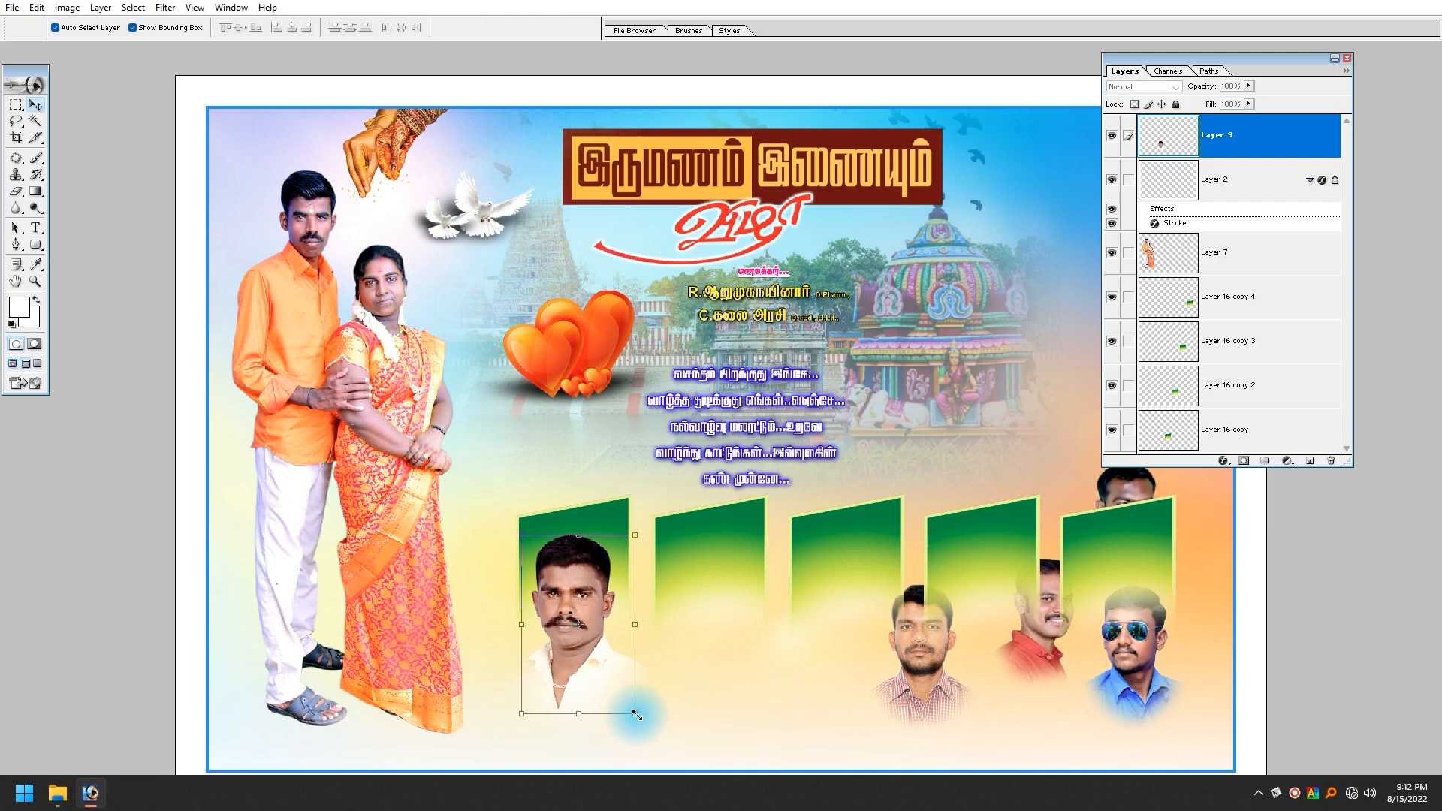
{"action": "key", "text": "shift+Up"}
{"action": "key", "text": "shift+Up"}
{"action": "key", "text": "shift+Up"}
{"action": "key", "text": "shift+Up"}
{"action": "key", "text": "shift+Up"}
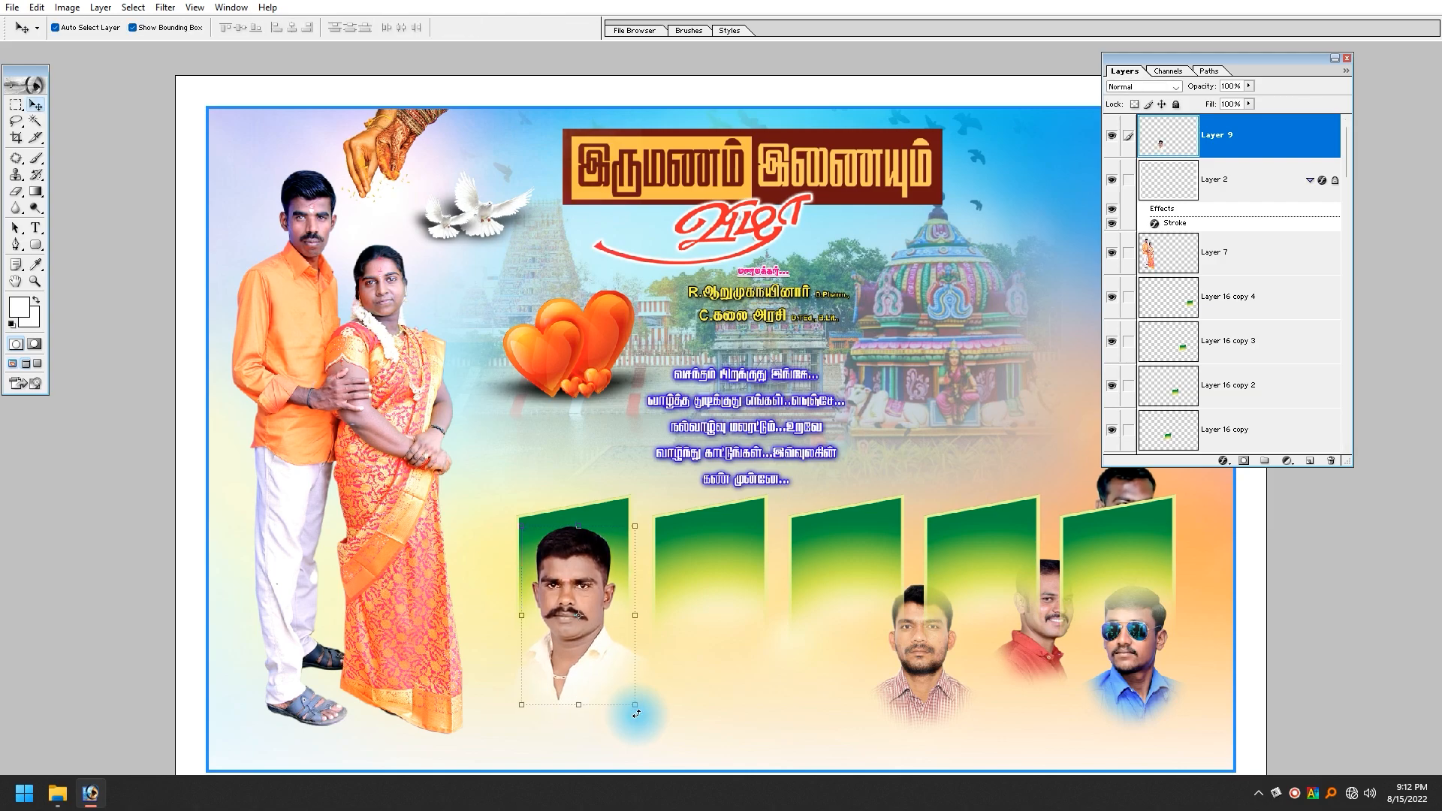
- Bring the checked-shirt portrait to the front, place it on the second green panel and enlarge it to fit
{"action": "left_click", "coordinate": [918, 704]}
{"action": "key", "text": "ctrl+shift+bracketright"}
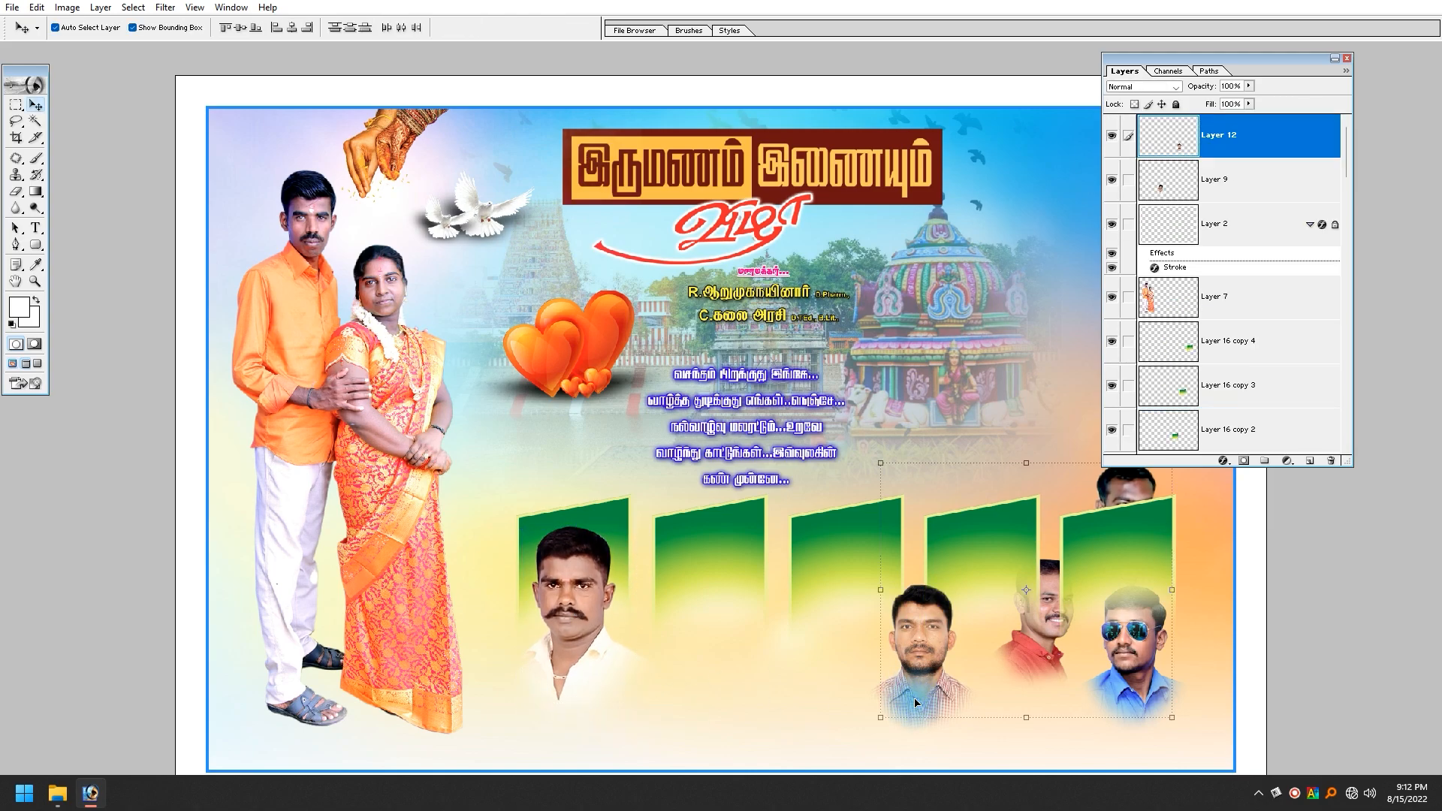
{"action": "left_click_drag", "start_coordinate": [918, 704], "coordinate": [759, 685]}
{"action": "key", "text": "ctrl+t"}
{"action": "key", "text": "Return"}
- Shrink the white-shirt portrait slightly on the first panel to match the portrait beside it
{"action": "left_click", "coordinate": [608, 643], "text": "ctrl"}
{"action": "key", "text": "ctrl+t"}
{"action": "left_click_drag", "start_coordinate": [636, 703], "coordinate": [590, 652]}
{"action": "double_click", "coordinate": [589, 651]}
{"action": "left_click", "coordinate": [744, 646]}
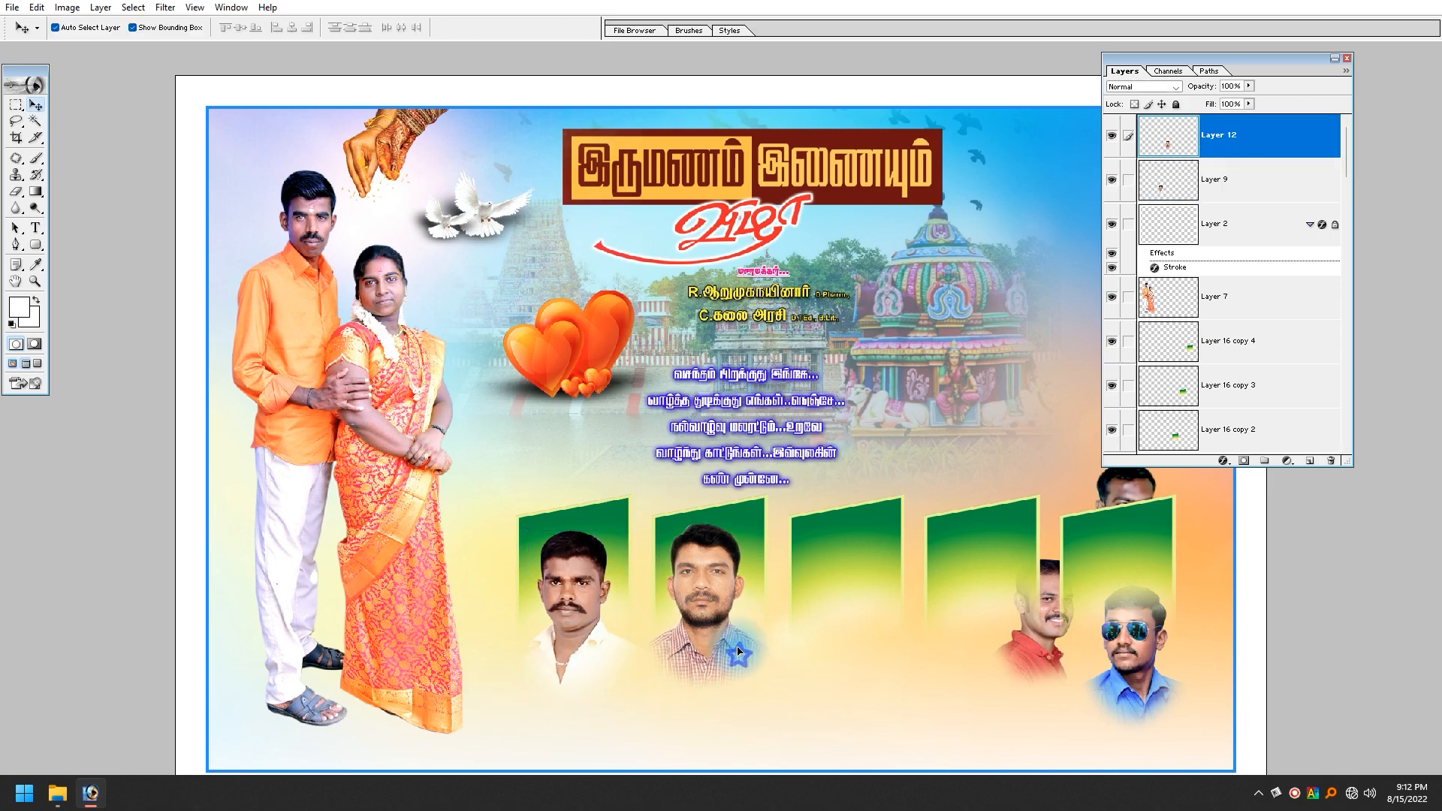
- Move the pink-shirt portrait onto the third green panel in front of it and enlarge it slightly
{"action": "left_click", "coordinate": [1066, 658]}
{"action": "mouse_move", "coordinate": [1131, 481]}
{"action": "left_mouse_down"}
{"action": "mouse_move", "coordinate": [1041, 446]}
{"action": "mouse_move", "coordinate": [920, 430]}
{"action": "mouse_move", "coordinate": [839, 556]}
{"action": "left_mouse_up"}
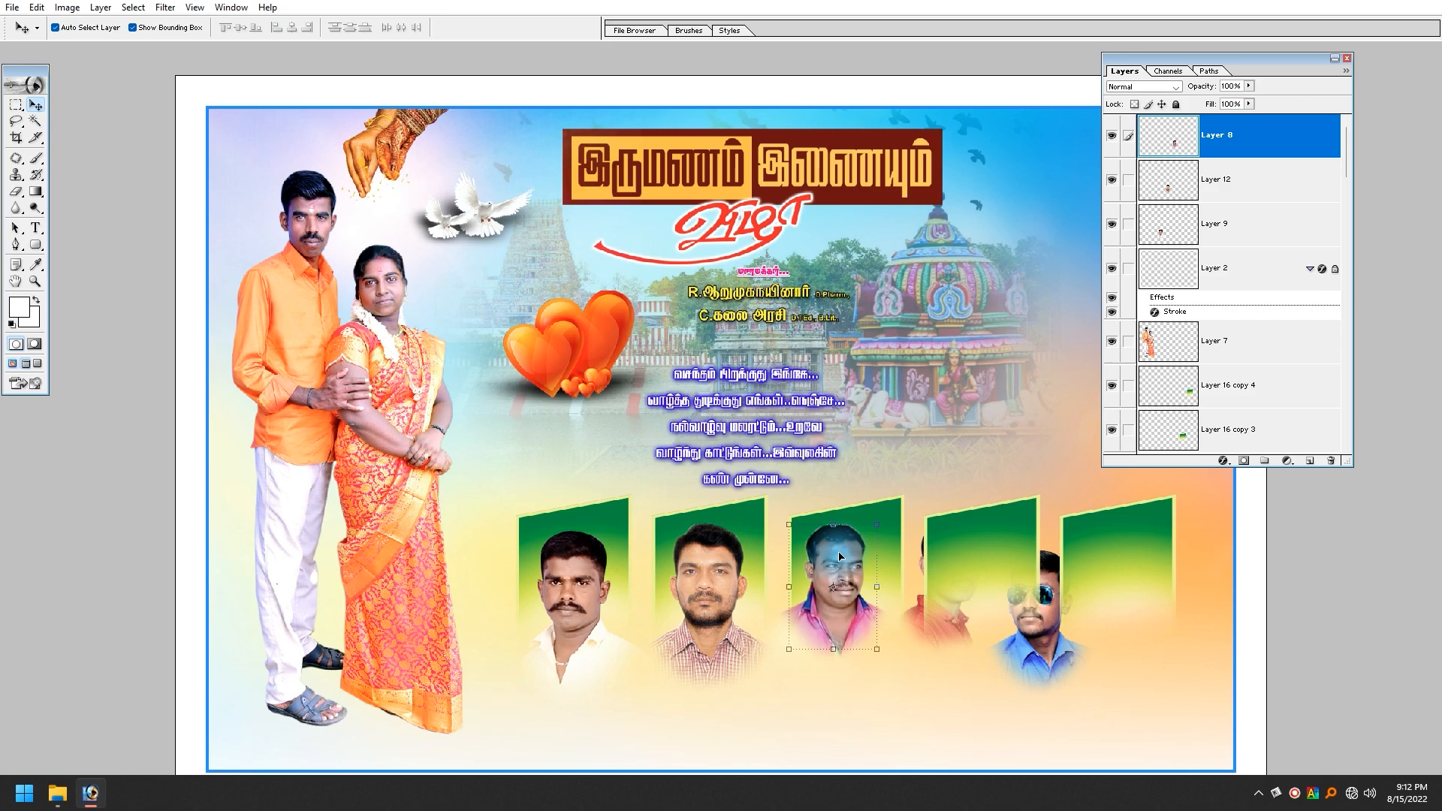
{"action": "left_click", "coordinate": [877, 650]}
{"action": "left_click_drag", "start_coordinate": [893, 661], "coordinate": [892, 661]}
{"action": "key", "text": "Return"}
- Bring the red-shirt portrait to the front, place it on the fourth green panel and enlarge it to fit
{"action": "right_click", "coordinate": [916, 618]}
{"action": "left_click", "coordinate": [928, 629]}
{"action": "key", "text": "ctrl+shift+bracketright"}
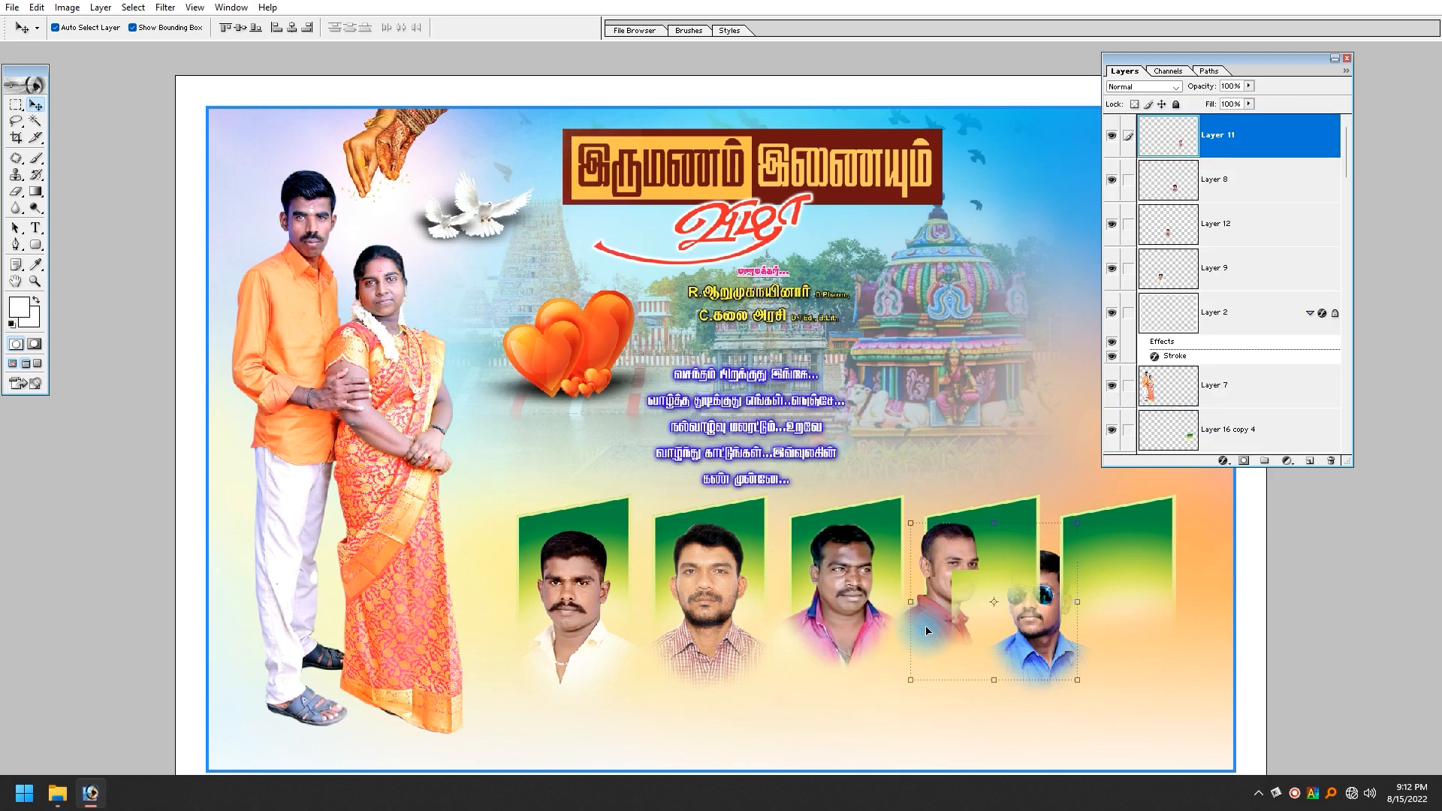
{"action": "left_click_drag", "start_coordinate": [945, 625], "coordinate": [986, 640]}
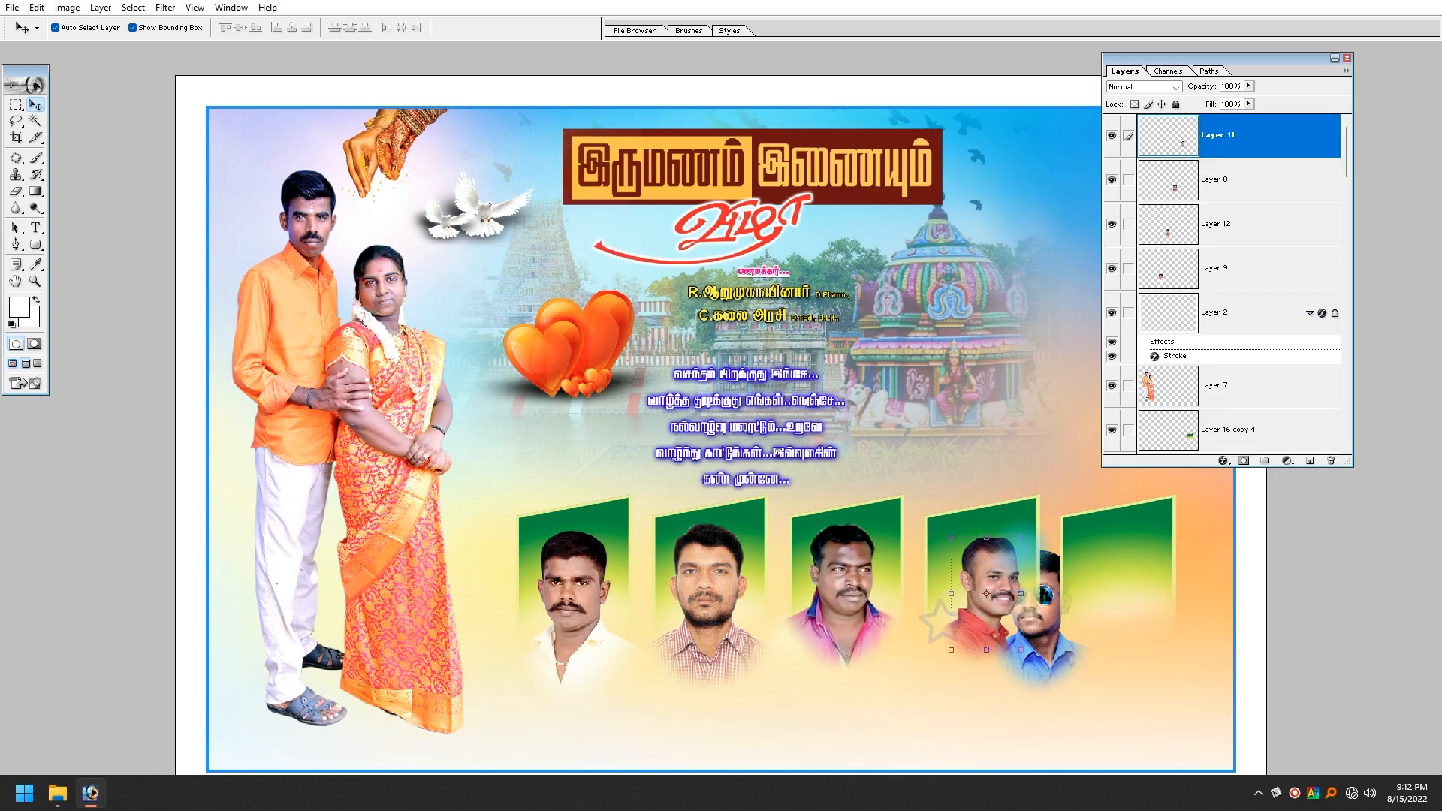
{"action": "left_click_drag", "start_coordinate": [1024, 538], "coordinate": [1033, 522]}
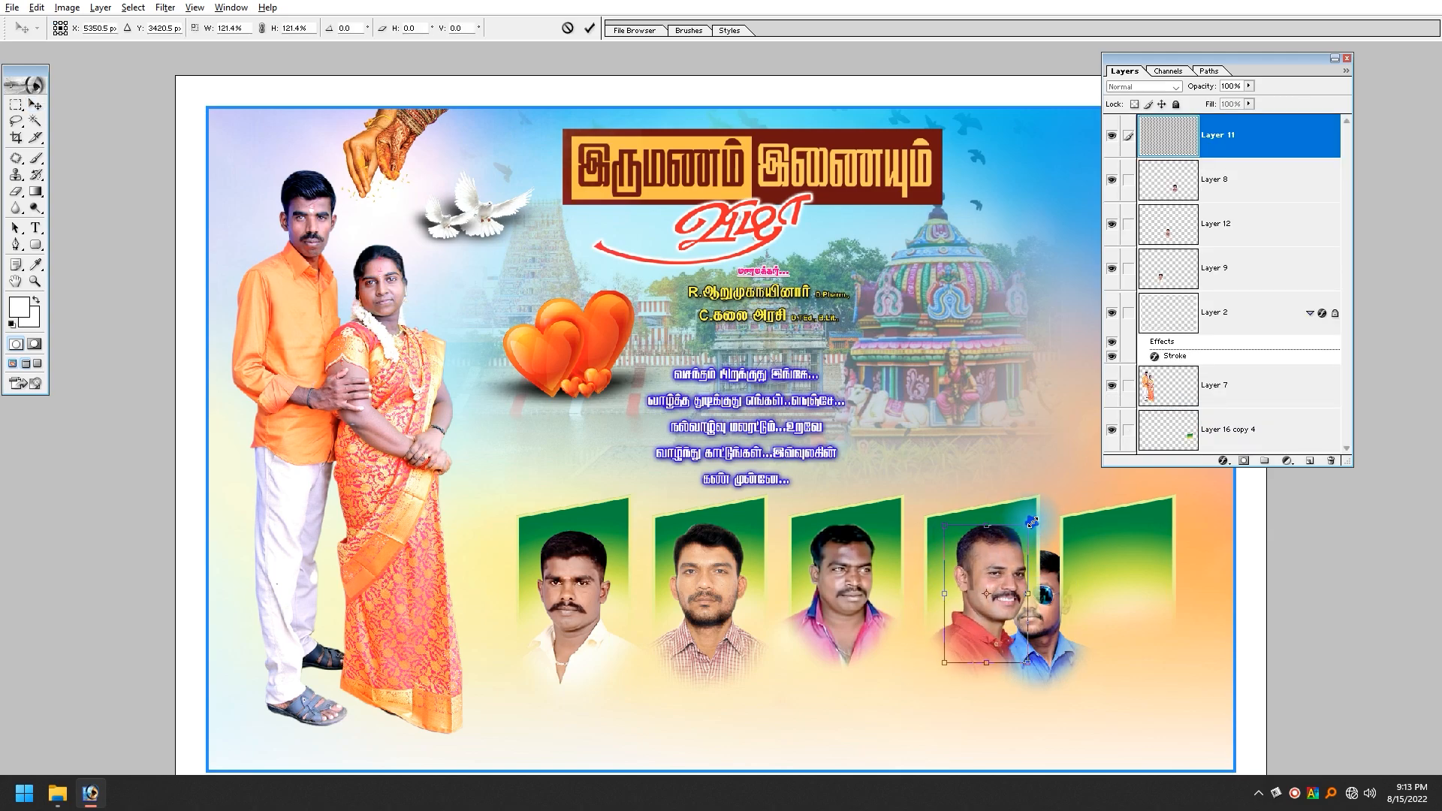
{"action": "key", "text": "Return"}
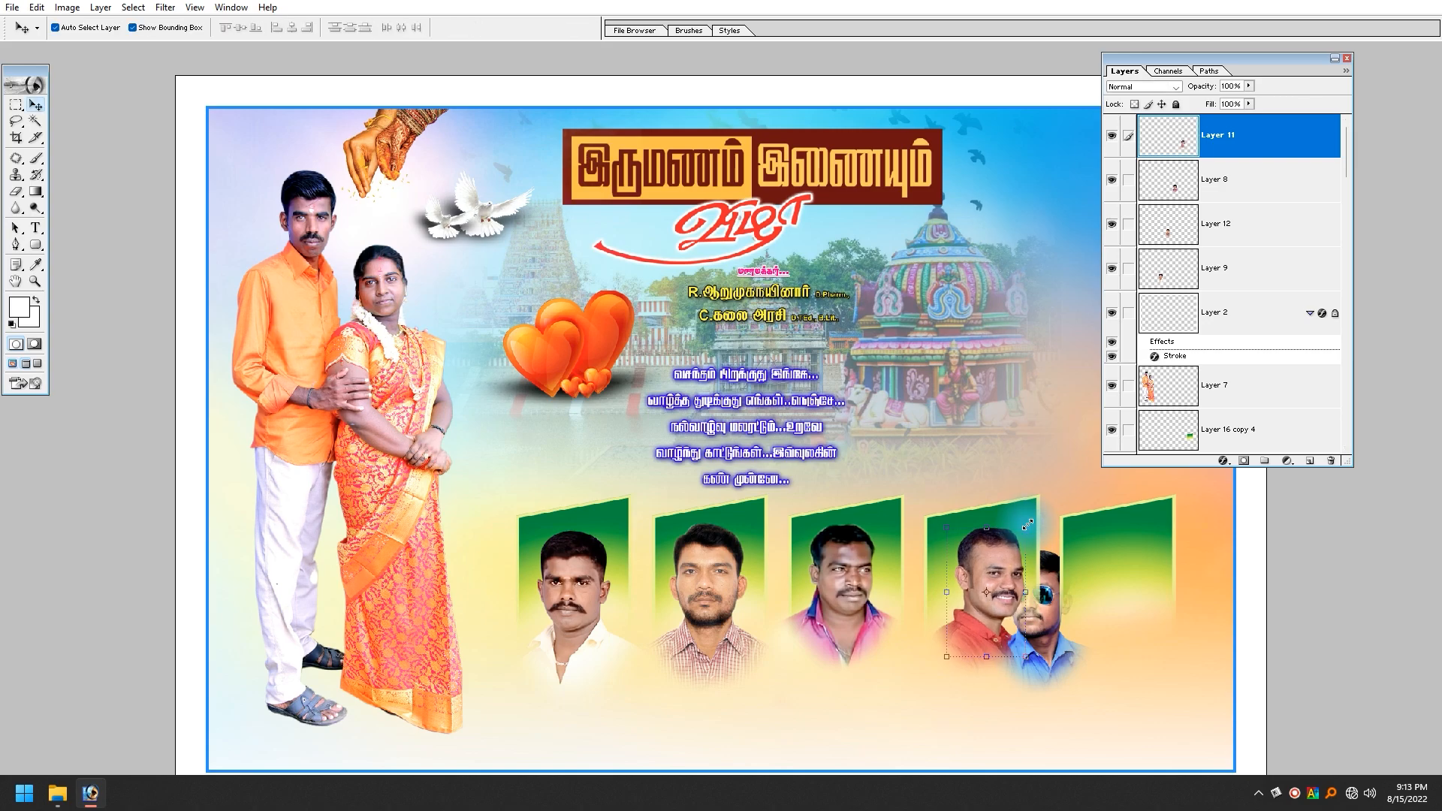
- Place the blue-shirt portrait with sunglasses on the fifth green panel, in front of it, and enlarge it slightly
{"action": "left_click_drag", "start_coordinate": [1078, 622], "coordinate": [1113, 622]}
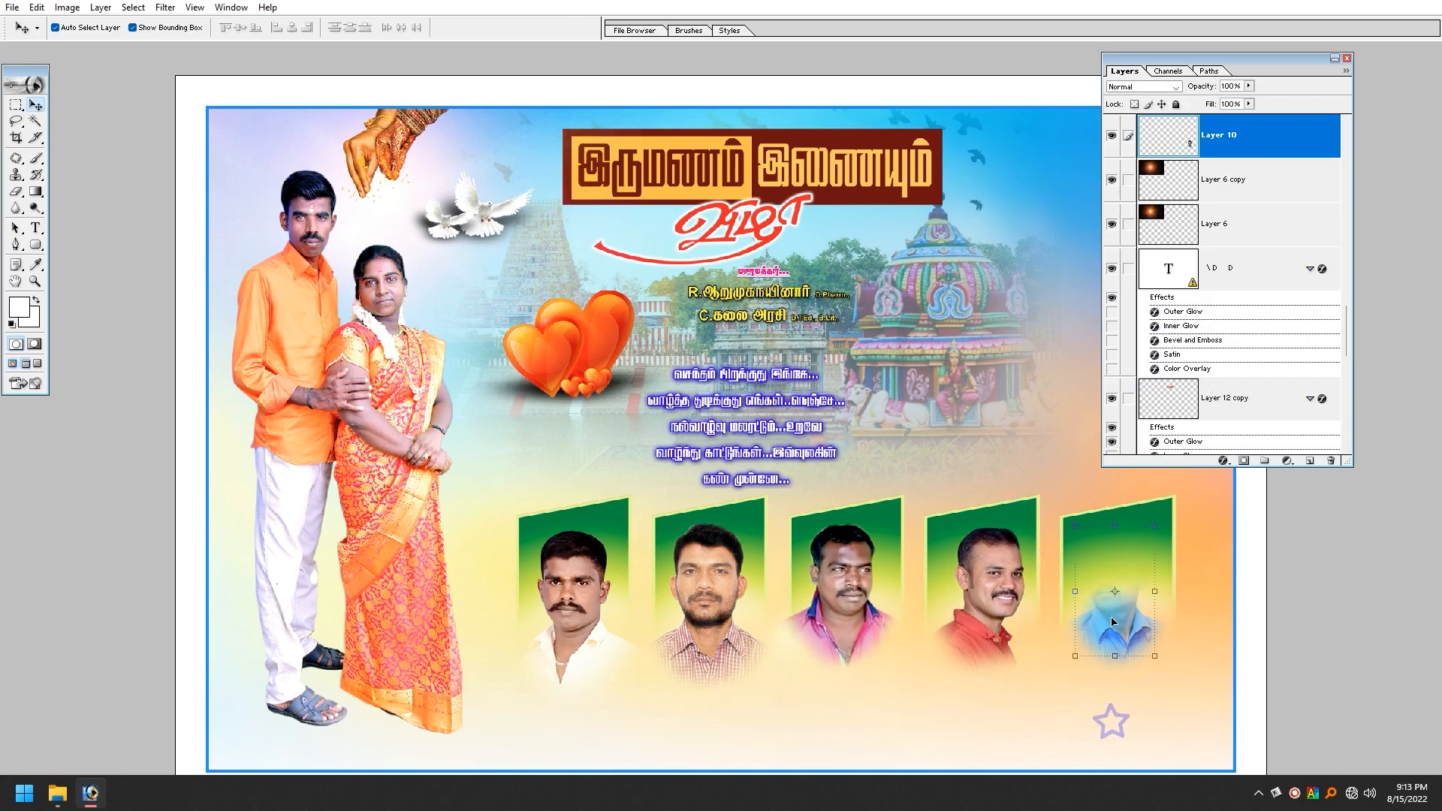
{"action": "key", "text": "ctrl+t"}
{"action": "left_click_drag", "start_coordinate": [1155, 524], "coordinate": [1168, 510]}
{"action": "key", "text": "Return"}
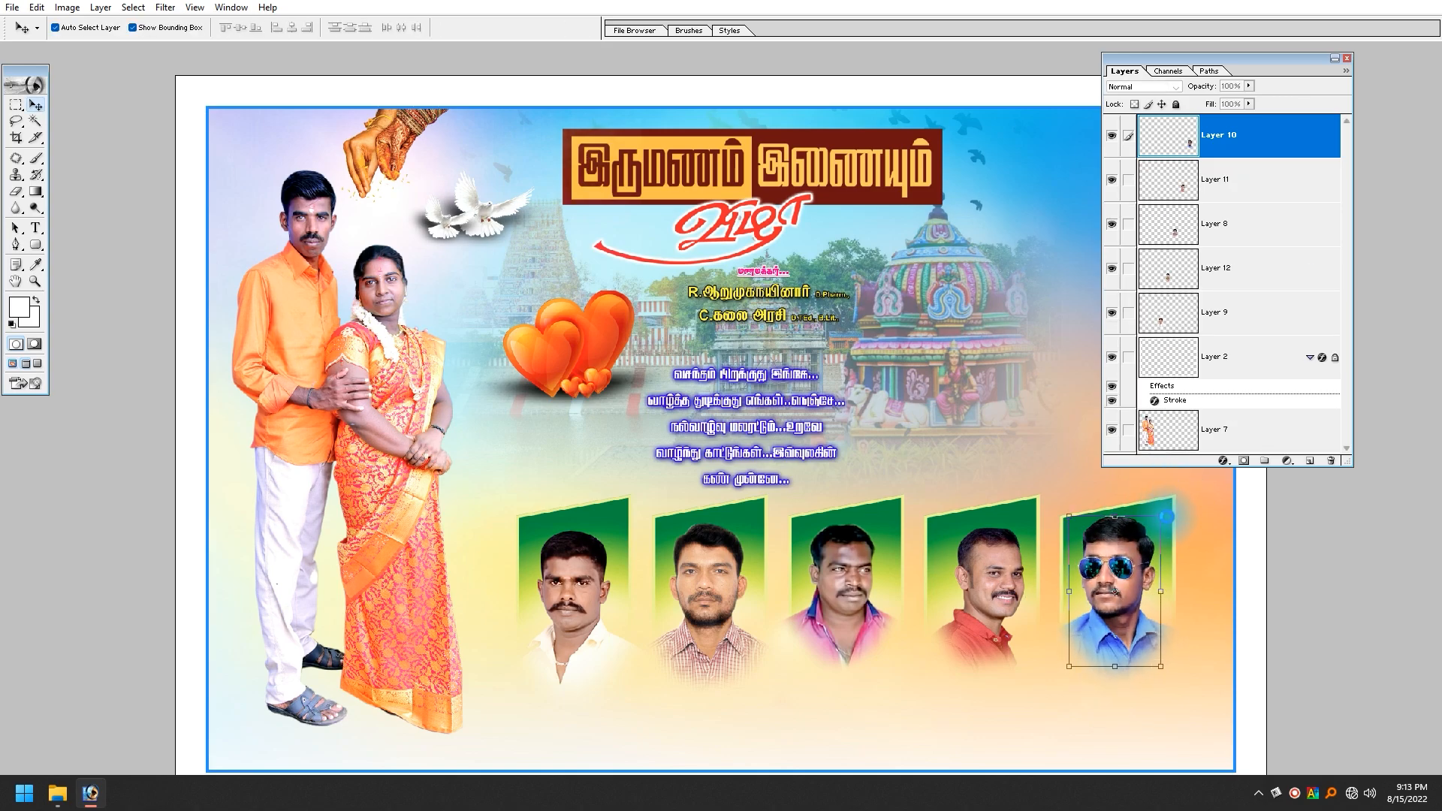
- Enlarge the red-shirt and pink-shirt portraits slightly so they match the sizes of the other portraits
{"action": "left_click", "coordinate": [1020, 580]}
{"action": "left_click_drag", "start_coordinate": [1028, 523], "coordinate": [1034, 520]}
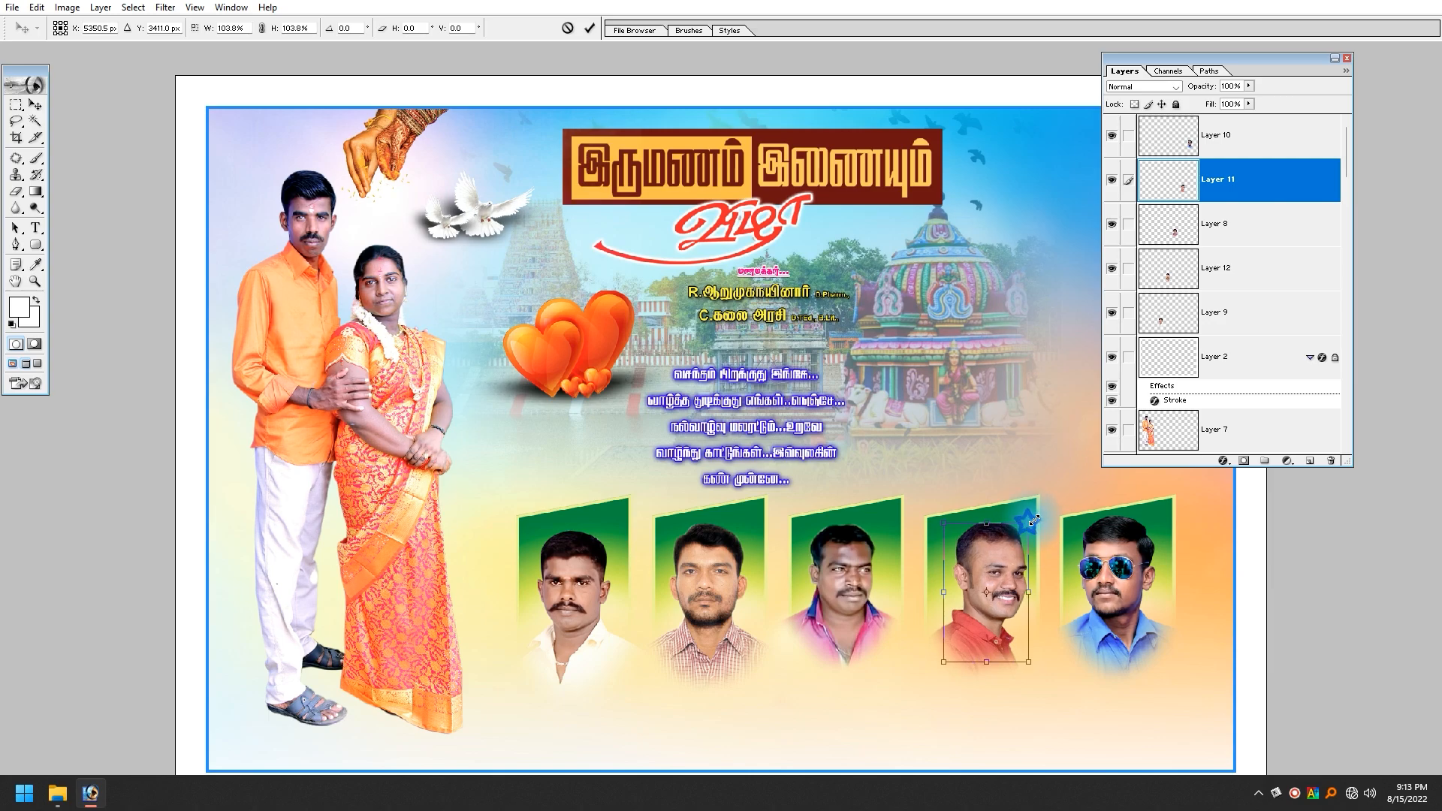
{"action": "key", "text": "Return"}
{"action": "left_click", "coordinate": [851, 607]}
{"action": "left_click_drag", "start_coordinate": [884, 523], "coordinate": [893, 516]}
{"action": "key", "text": "Return"}
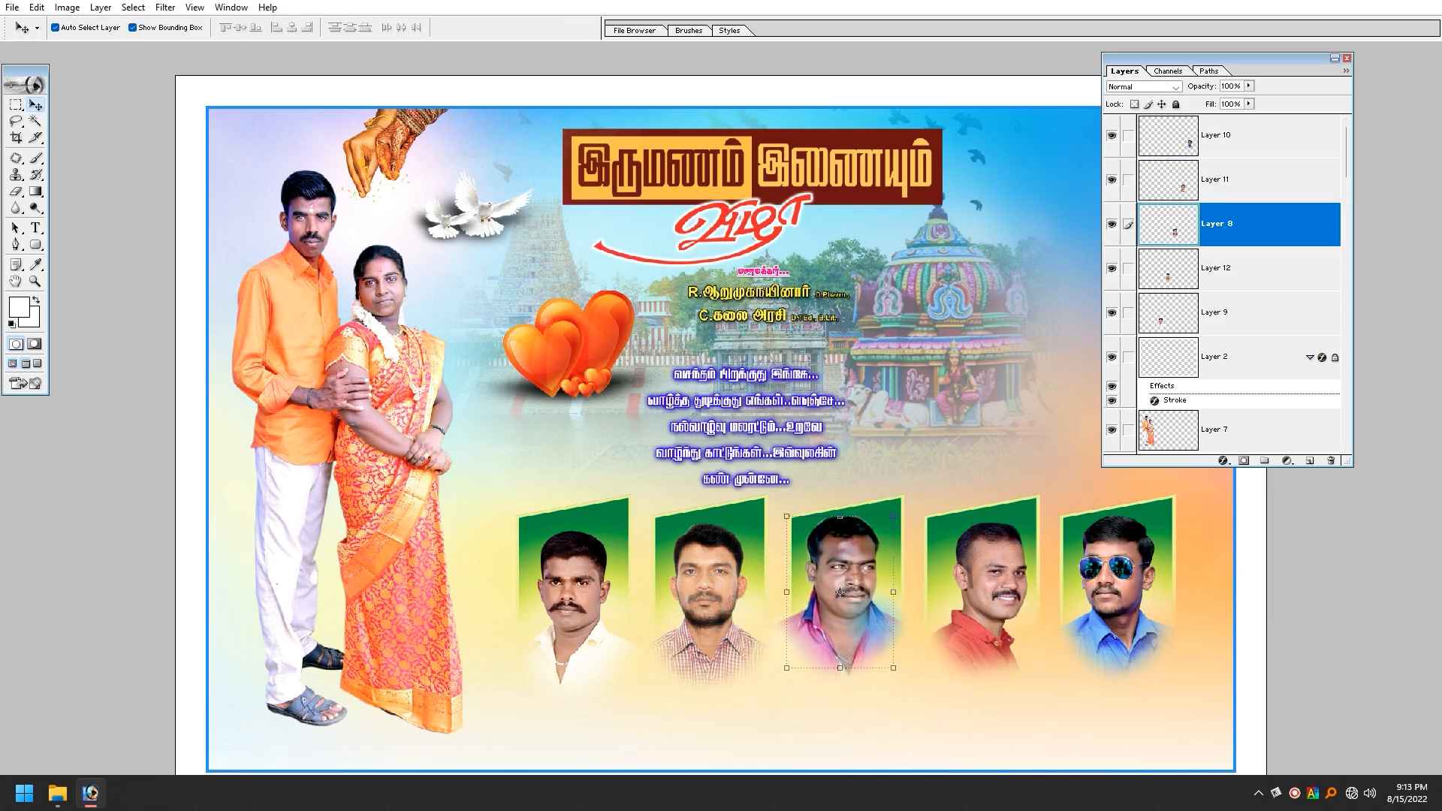
{"action": "left_click_drag", "start_coordinate": [893, 668], "coordinate": [892, 672]}
{"action": "key", "text": "Return"}
- Select the five friends' portraits together and align them by their top edges
{"action": "left_click", "coordinate": [1148, 580]}
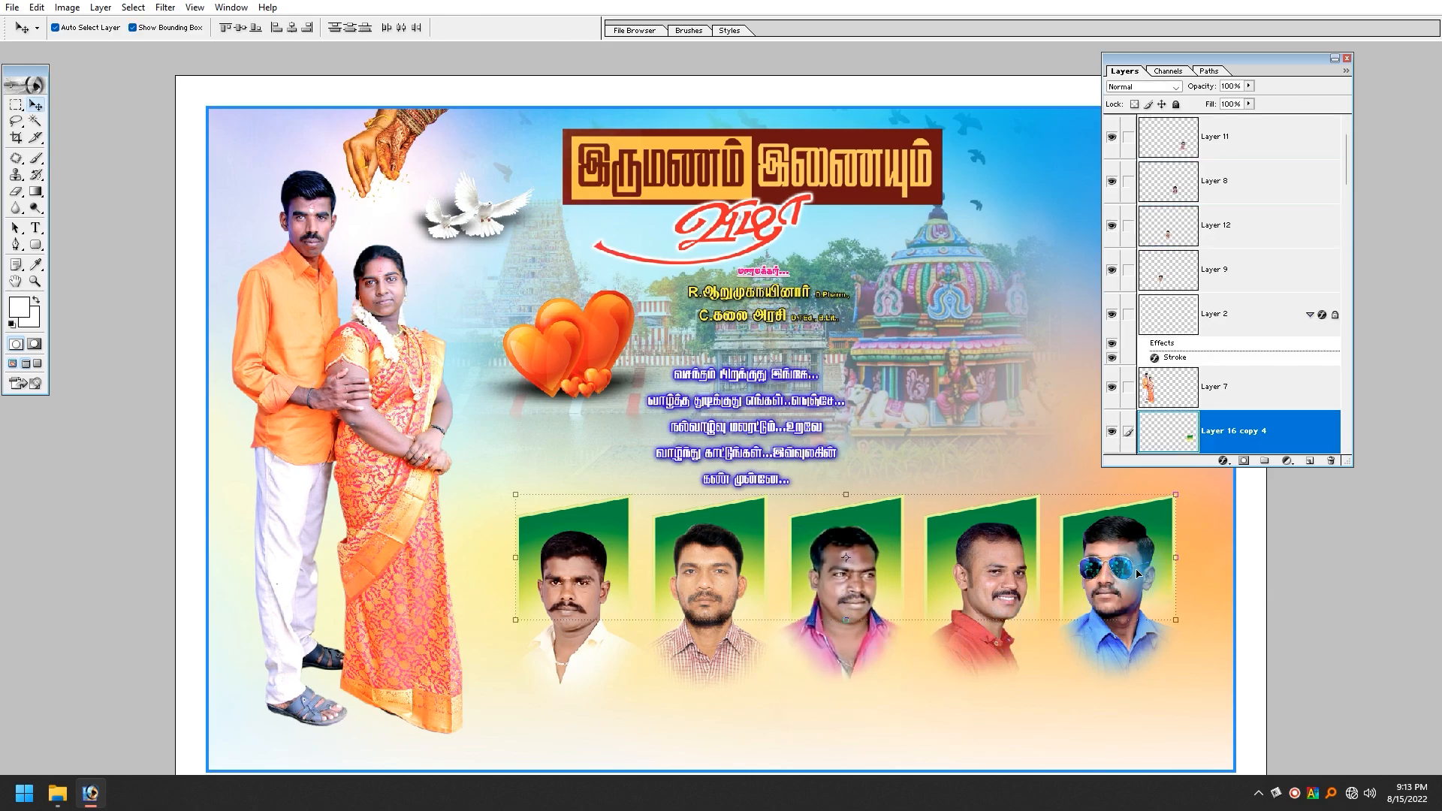
{"action": "left_click", "coordinate": [1144, 591]}
{"action": "left_click", "coordinate": [985, 600], "text": "shift"}
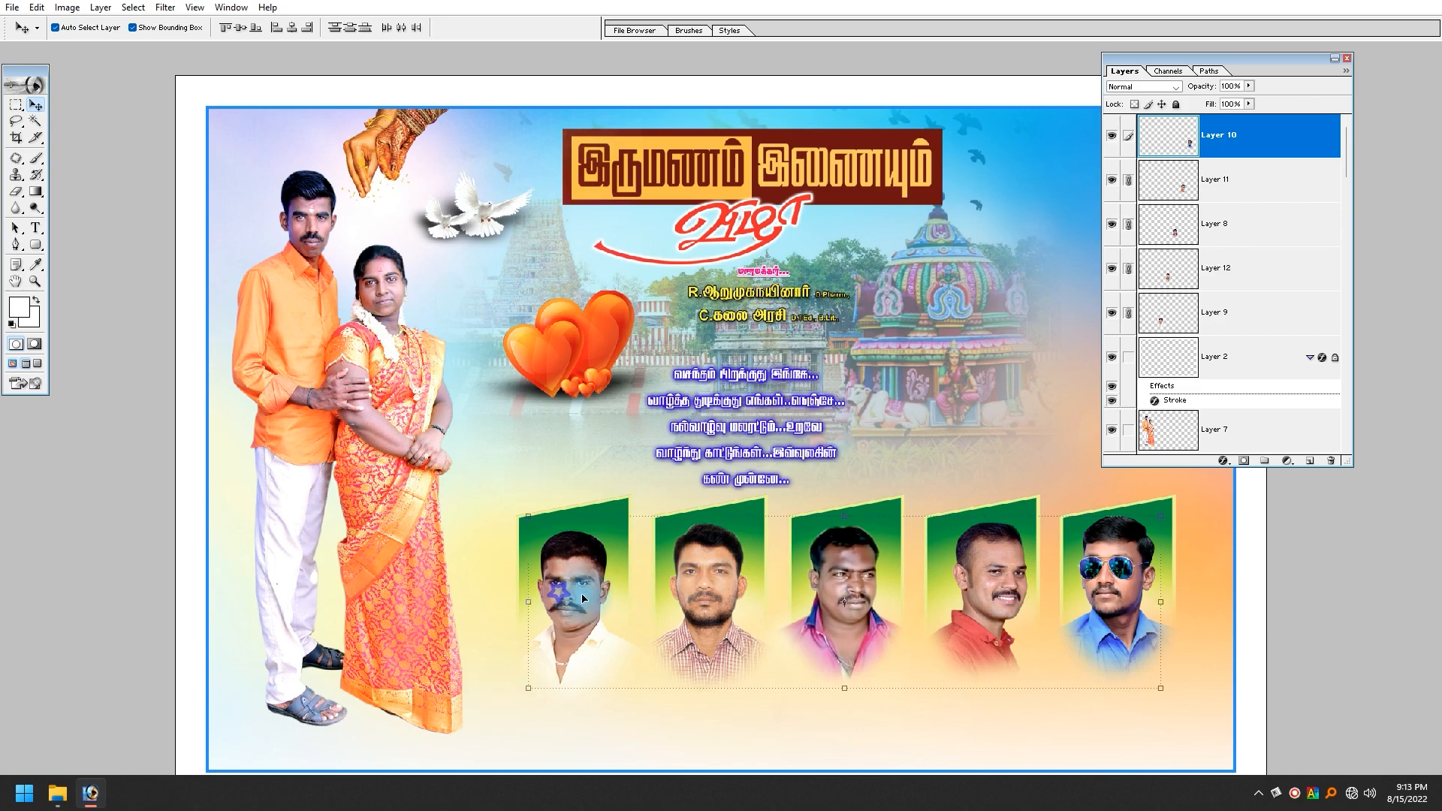
{"action": "left_click", "coordinate": [225, 28]}
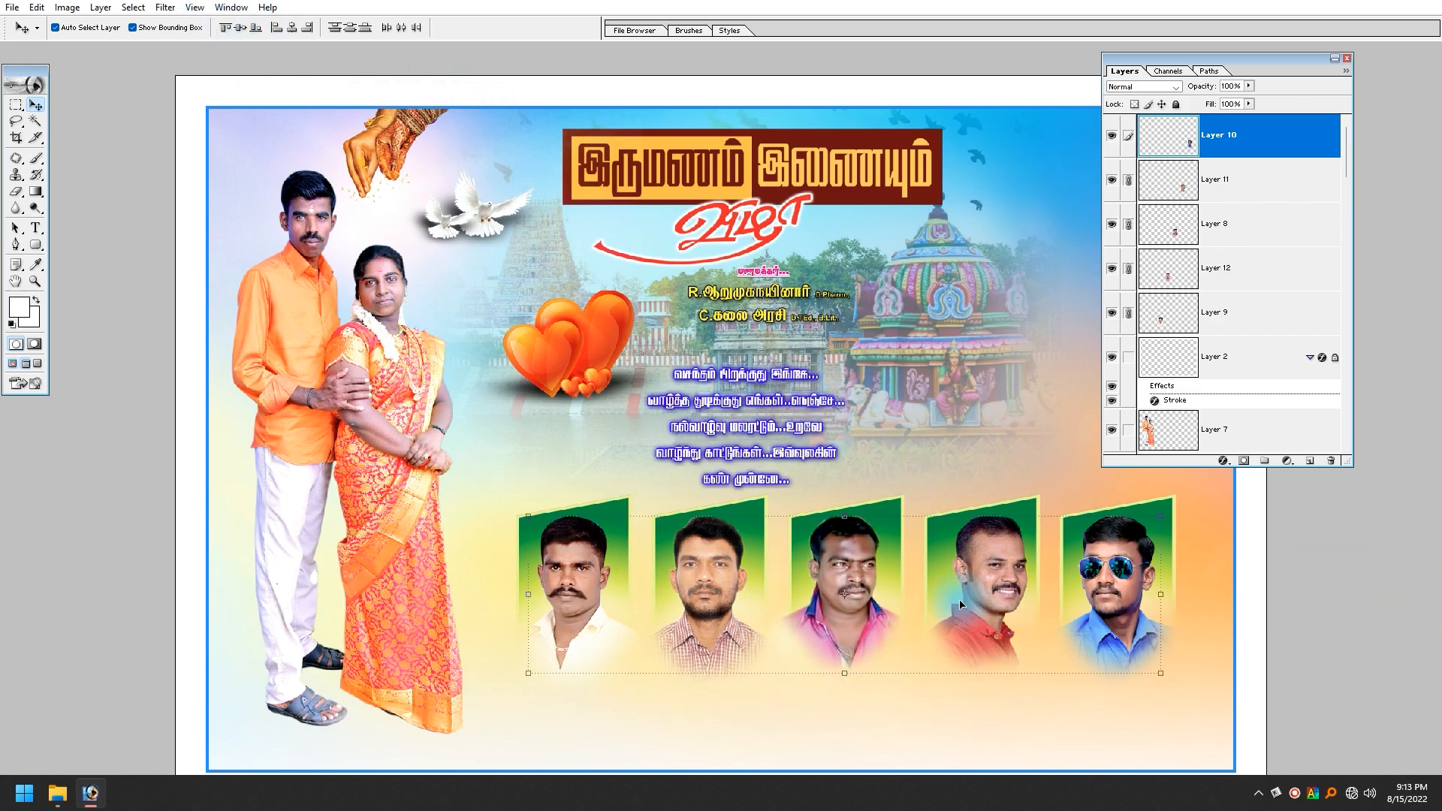
- Nudge the five aligned portraits down a little on their green panels
{"action": "key", "text": "Down"}
{"action": "key", "text": "Down"}
{"action": "key", "text": "Down"}
{"action": "key", "text": "Down"}
{"action": "key", "text": "Down"}
{"action": "key", "text": "Down"}
{"action": "key", "text": "Down"}
{"action": "key", "text": "Down"}
{"action": "key", "text": "Down"}
{"action": "key", "text": "Down"}
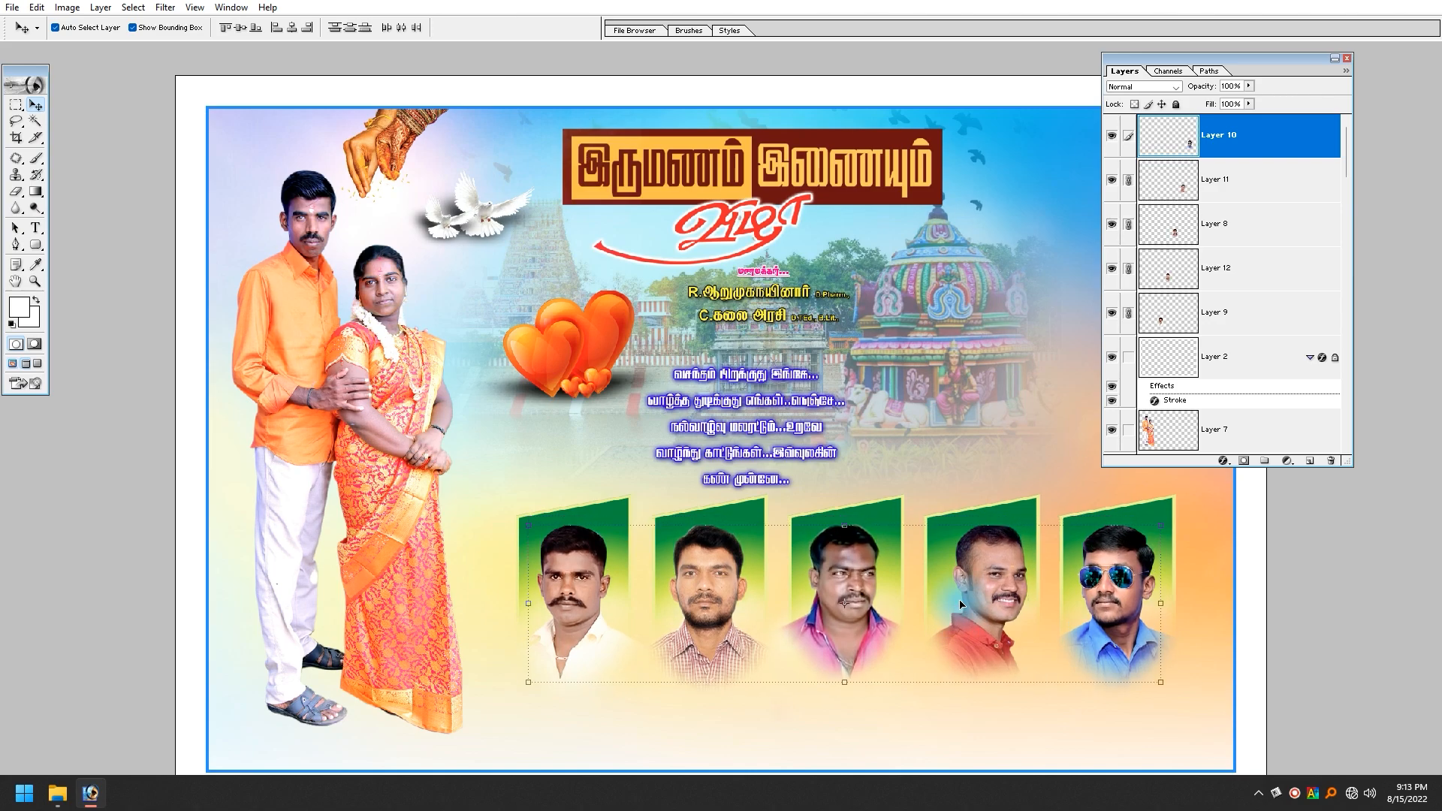
- Add the five green panels to the selected portraits and move the whole row down toward the lower border
{"action": "key", "text": "Tab"}
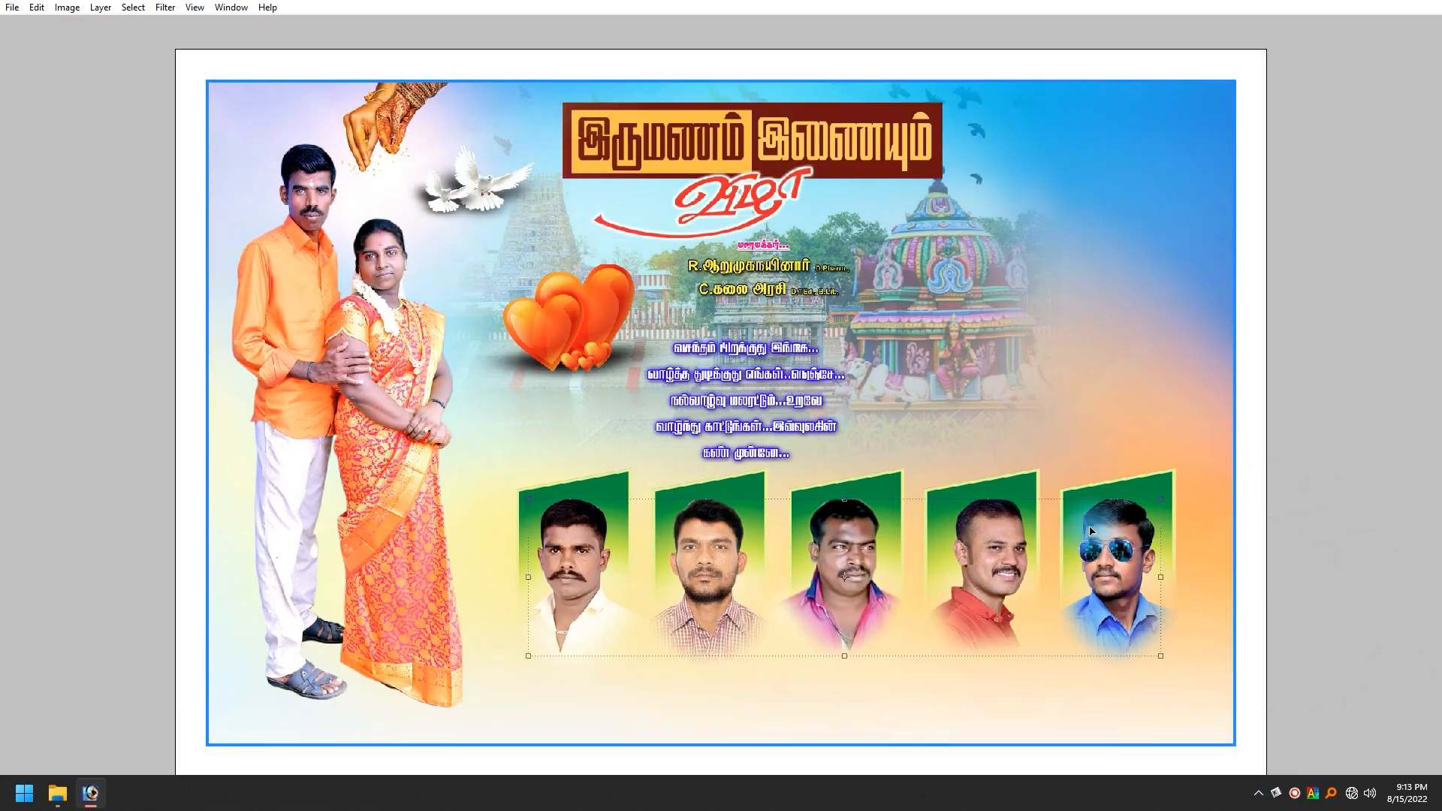
{"action": "right_click", "coordinate": [1143, 485]}
{"action": "left_click", "coordinate": [1168, 489]}
{"action": "right_click", "coordinate": [993, 488]}
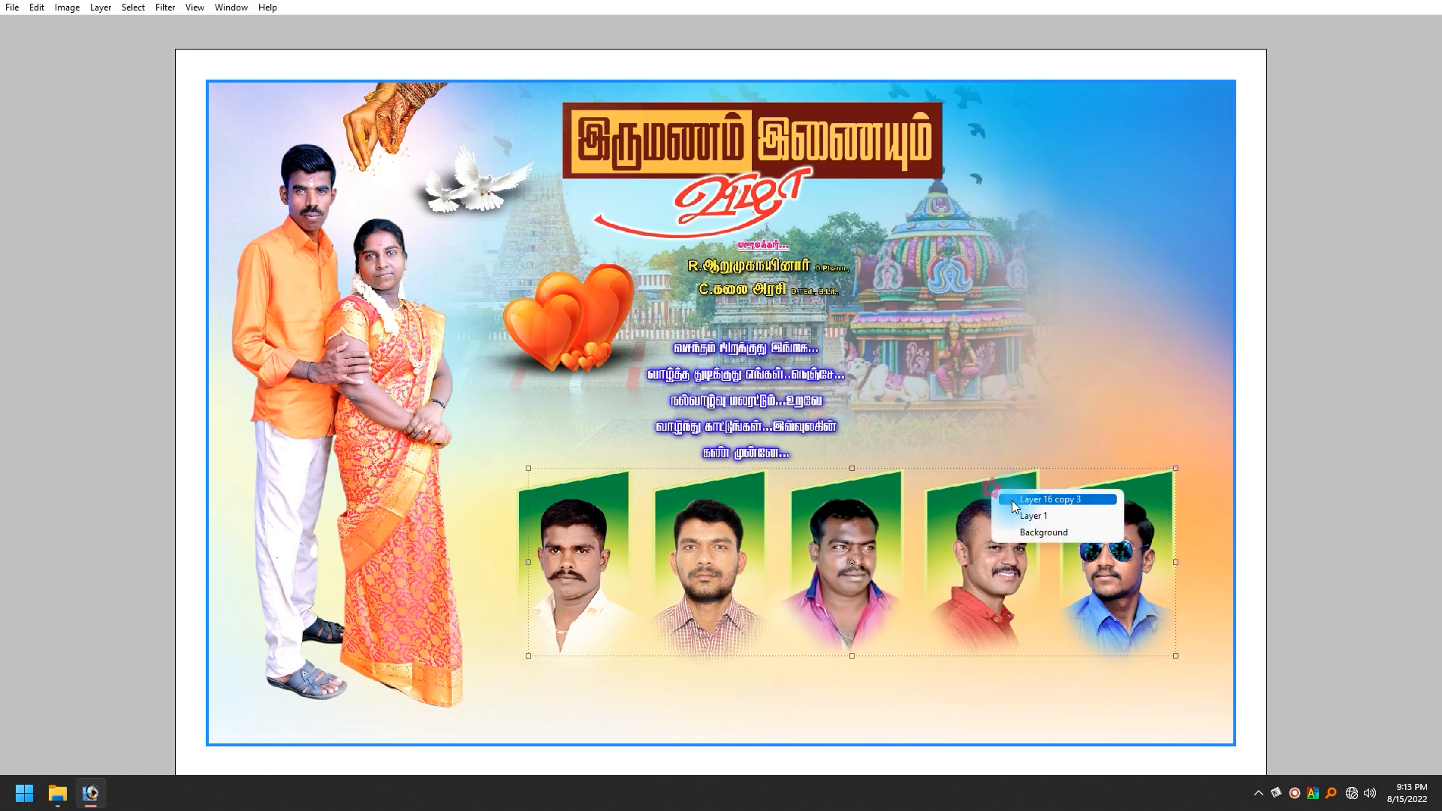
{"action": "left_click", "coordinate": [1011, 500]}
{"action": "right_click", "coordinate": [885, 498]}
{"action": "left_click", "coordinate": [900, 509]}
{"action": "right_click", "coordinate": [755, 496]}
{"action": "left_click", "coordinate": [771, 505], "text": "shift"}
{"action": "right_click", "coordinate": [621, 494]}
{"action": "left_click", "coordinate": [631, 502], "text": "shift"}
{"action": "left_click_drag", "start_coordinate": [584, 559], "coordinate": [724, 536]}
{"action": "key", "text": "ctrl+z"}
{"action": "left_click_drag", "start_coordinate": [627, 558], "coordinate": [568, 603]}
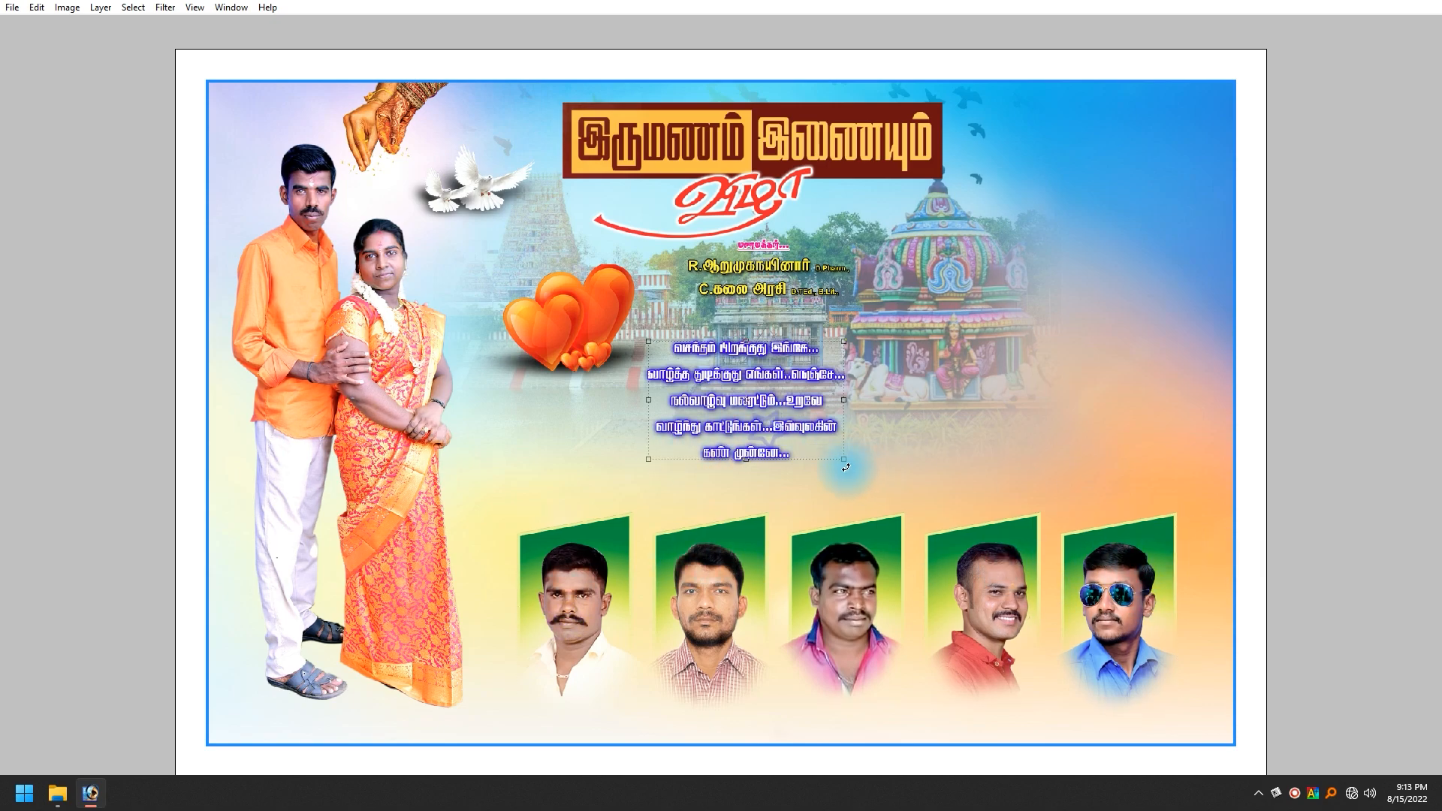
- Enlarge the five-line verse text and move the orange hearts down beside it
{"action": "left_click", "coordinate": [846, 467]}
{"action": "left_click", "coordinate": [762, 319]}
{"action": "left_click_drag", "start_coordinate": [845, 461], "coordinate": [892, 481]}
{"action": "key", "text": "Return"}
{"action": "left_click_drag", "start_coordinate": [588, 348], "coordinate": [579, 441]}
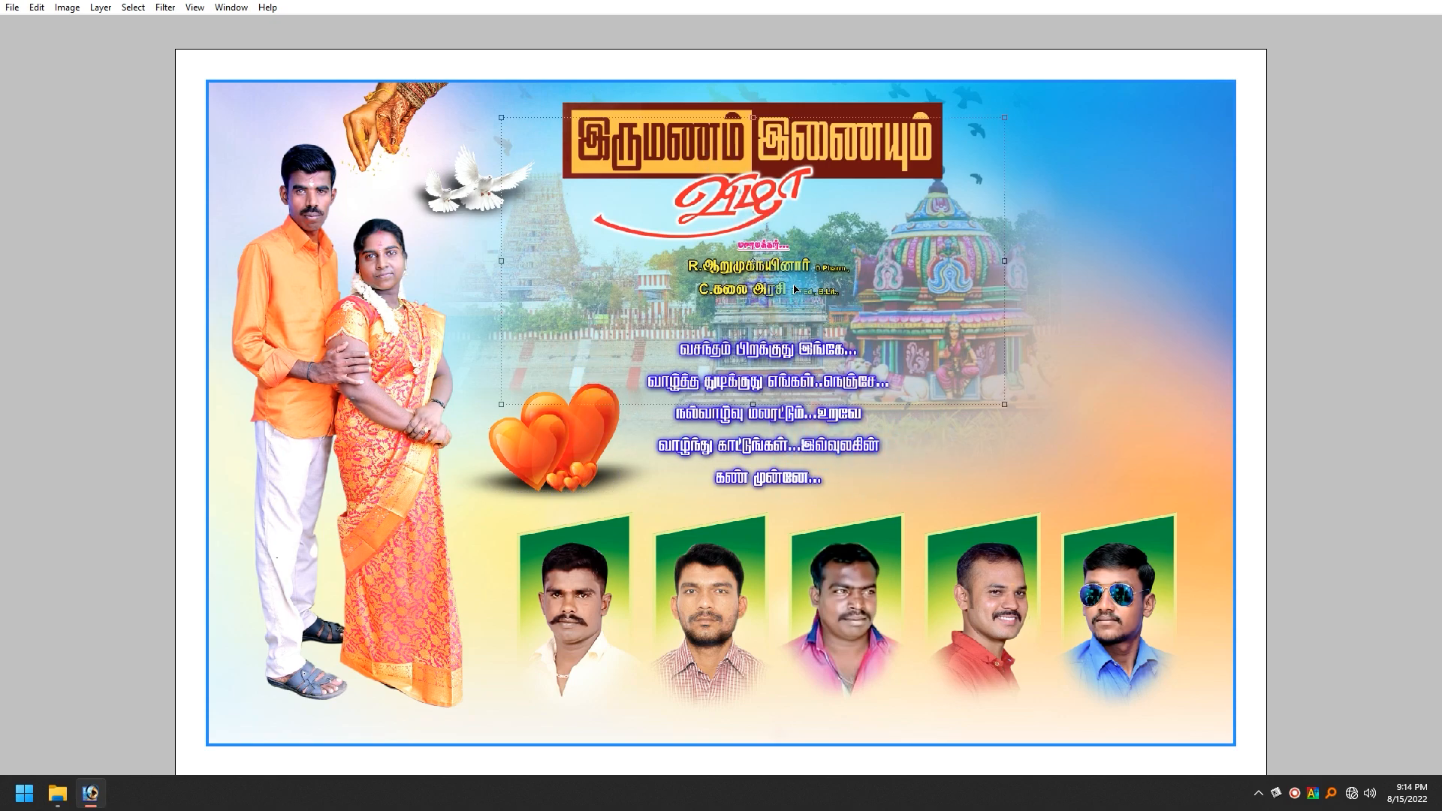
- Enlarge the text block with the couple's names beneath the title
{"action": "right_click", "coordinate": [782, 266]}
{"action": "left_click", "coordinate": [807, 272]}
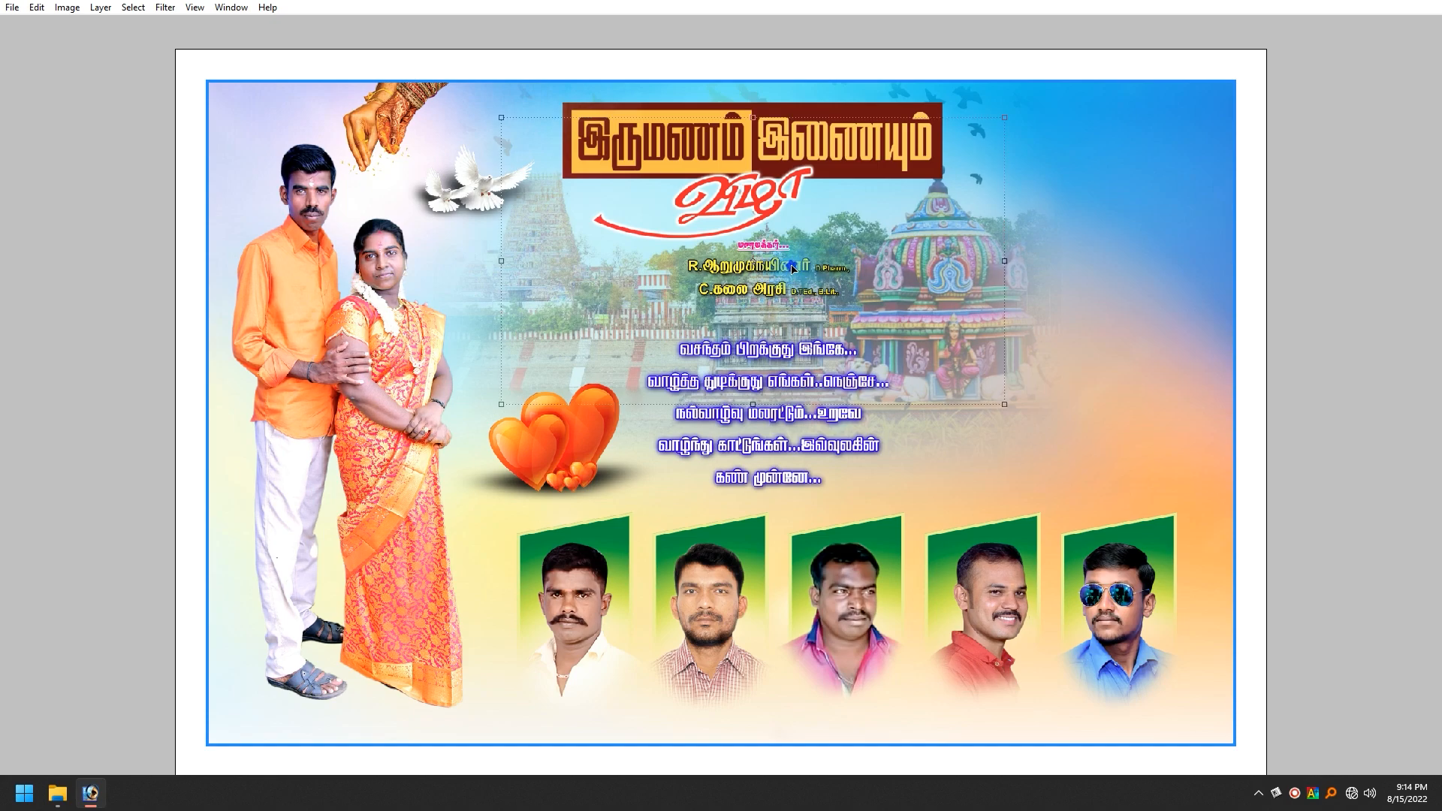
{"action": "left_click", "coordinate": [854, 304]}
{"action": "key", "text": "Return"}
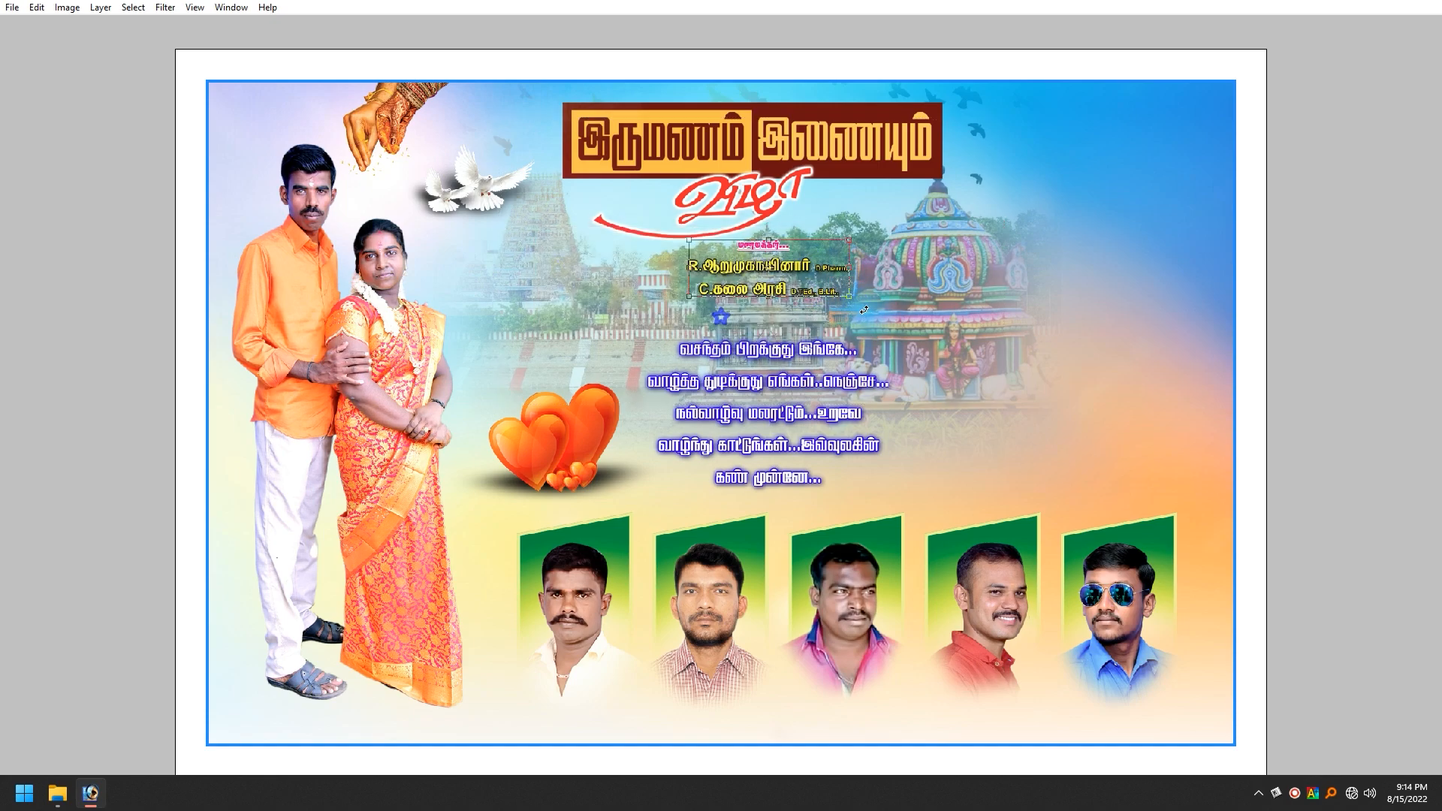
{"action": "left_click_drag", "start_coordinate": [855, 303], "coordinate": [866, 298]}
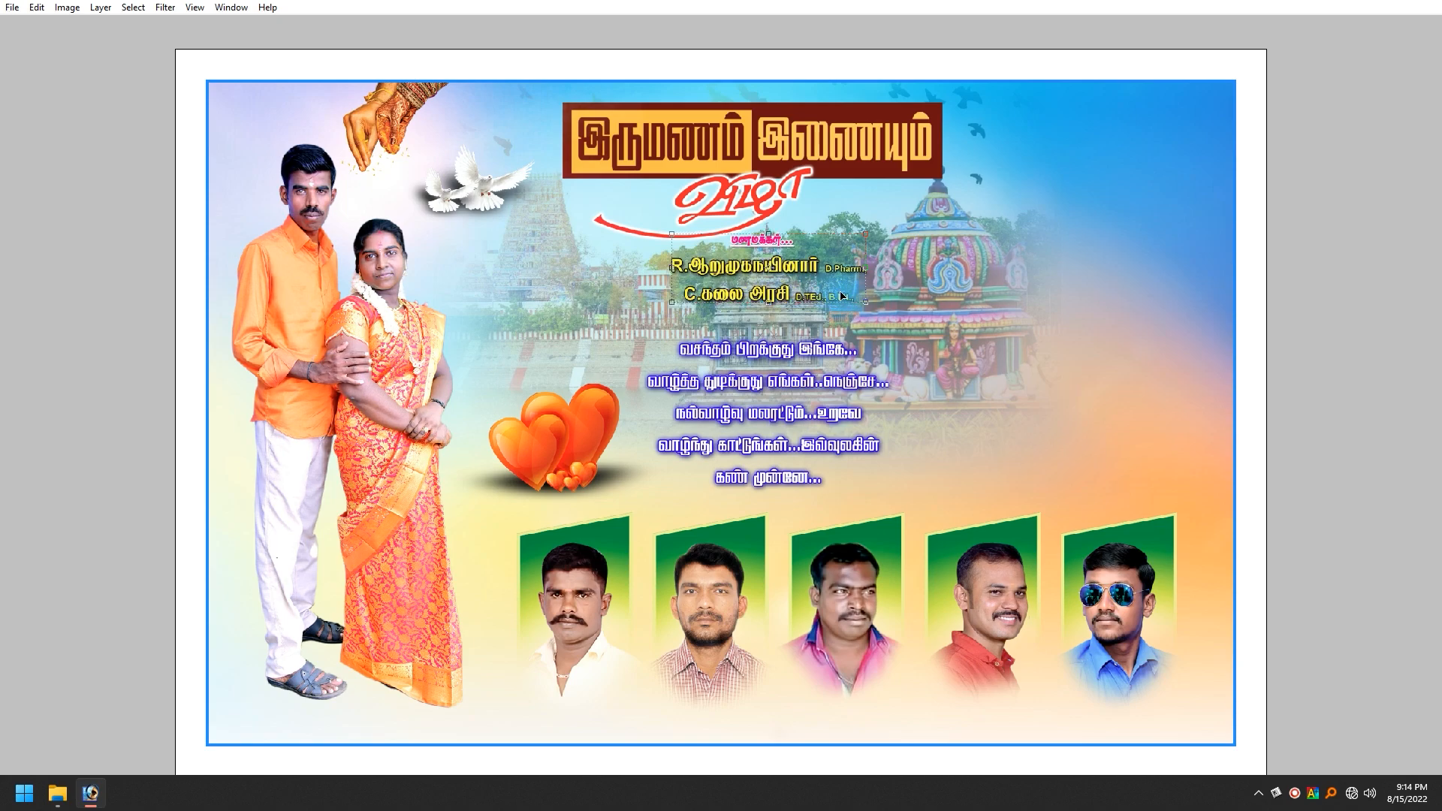
- Shift the verse text slightly and apply the red layer style with a yellow outline to it
{"action": "key", "text": "Tab"}
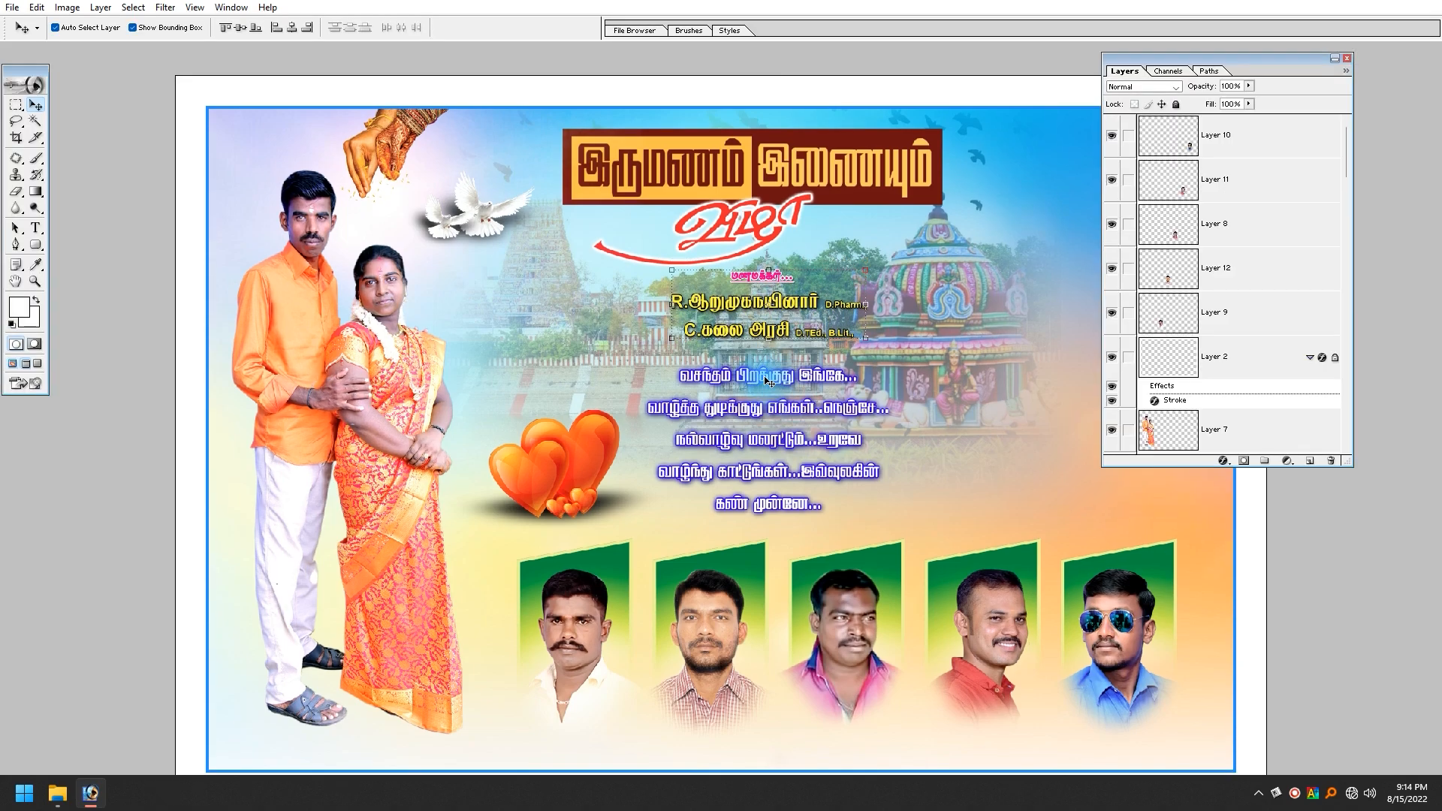
{"action": "left_click", "coordinate": [767, 381]}
{"action": "right_click", "coordinate": [767, 382]}
{"action": "left_click", "coordinate": [777, 384]}
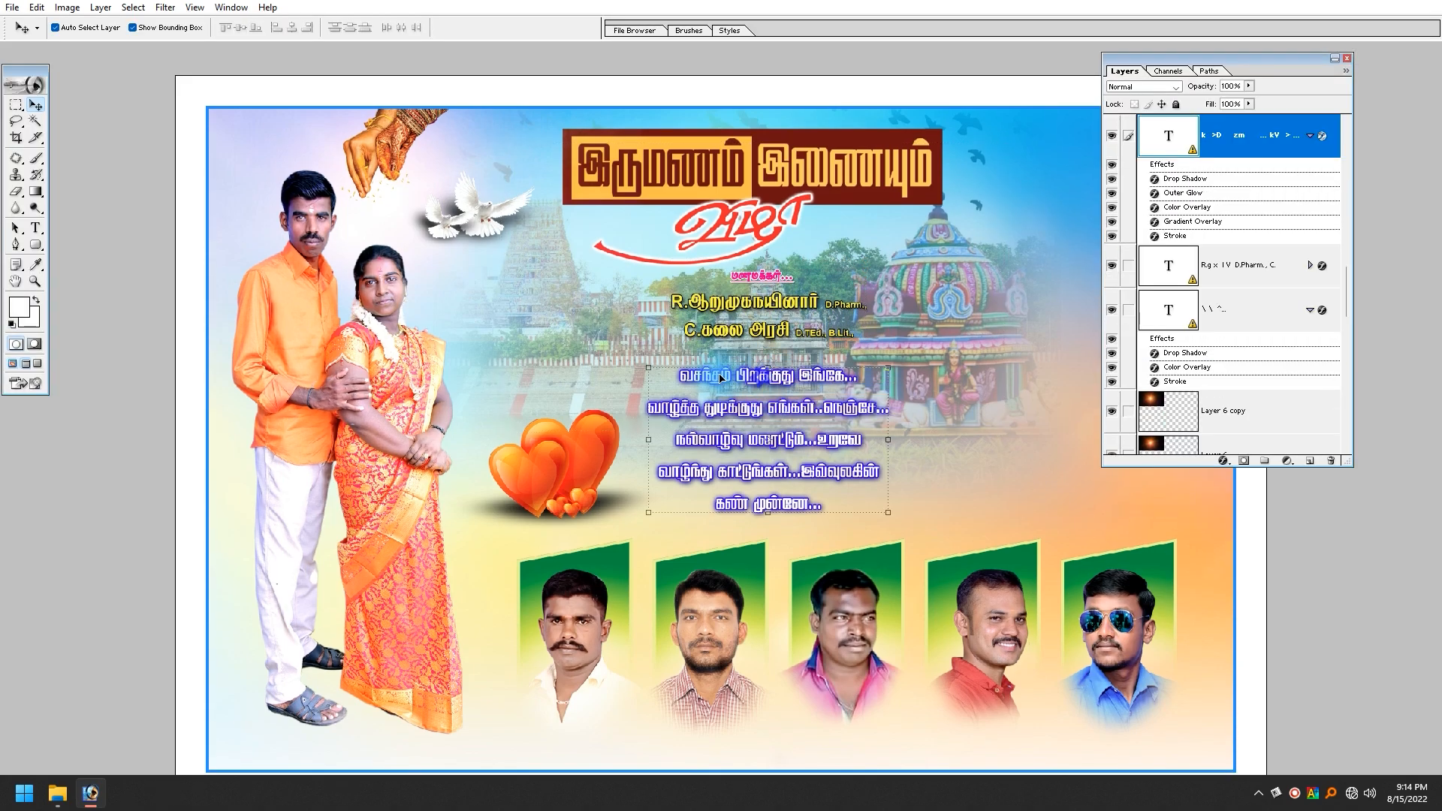
{"action": "left_click", "coordinate": [789, 382]}
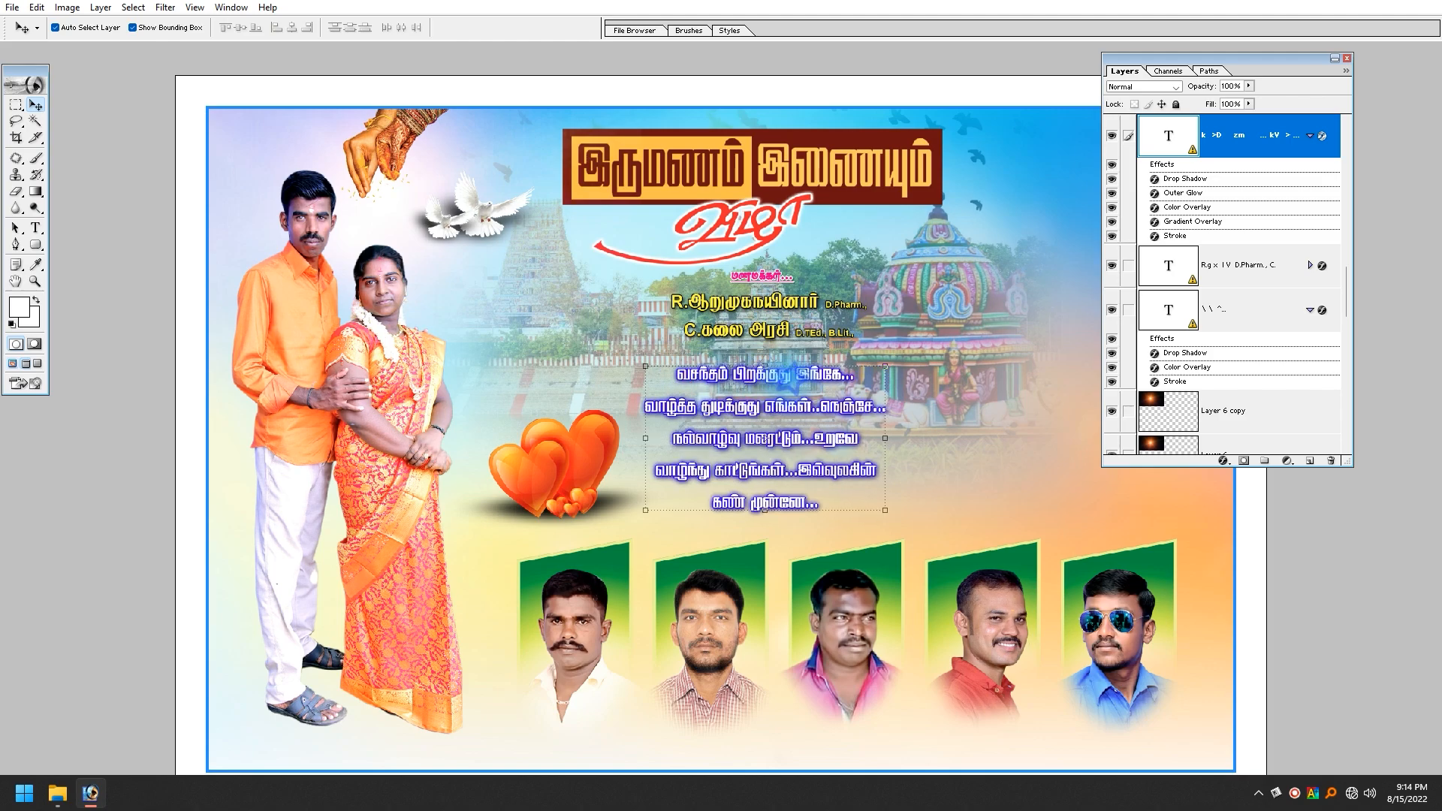
{"action": "left_click", "coordinate": [728, 31]}
{"action": "left_click", "coordinate": [939, 98]}
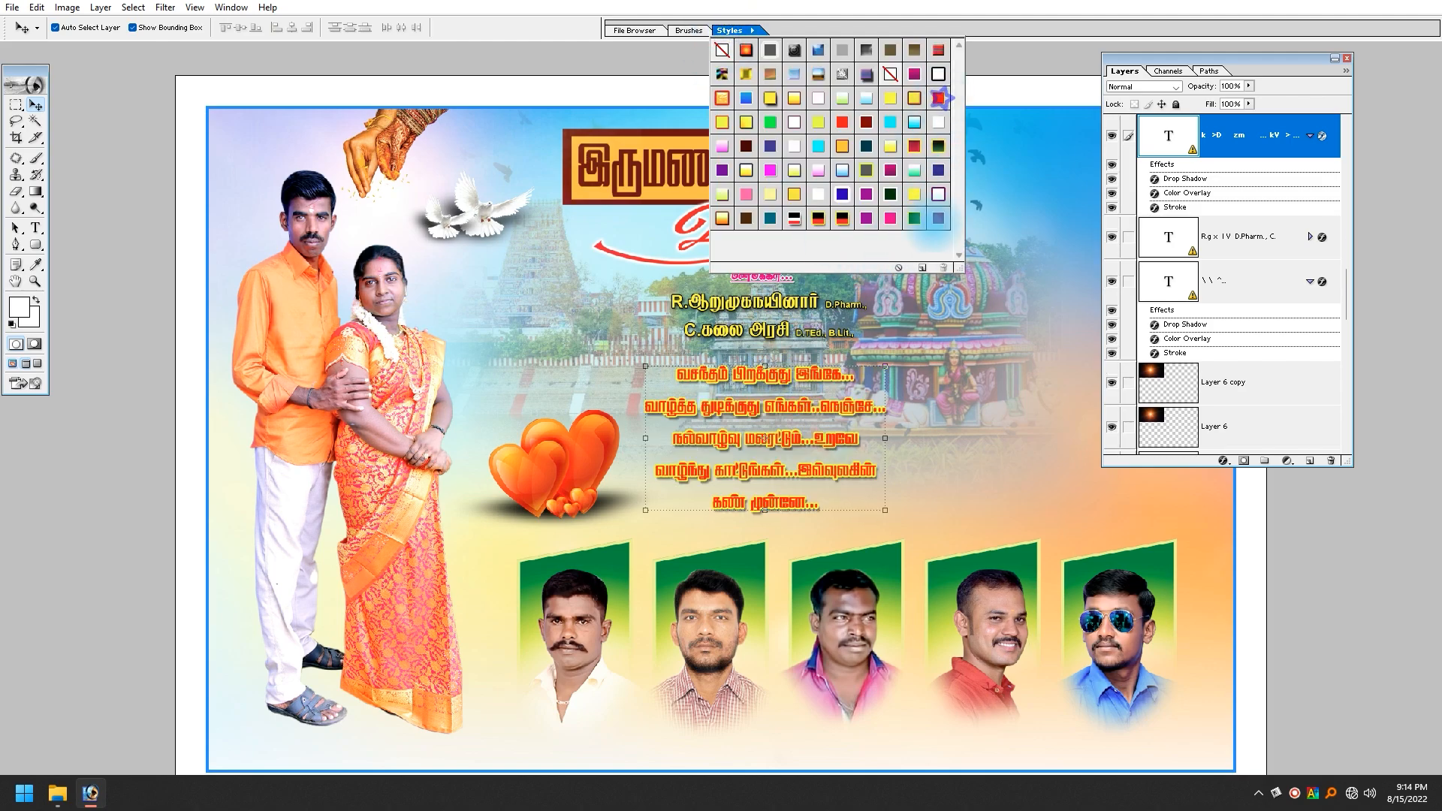
{"action": "left_click", "coordinate": [775, 429]}
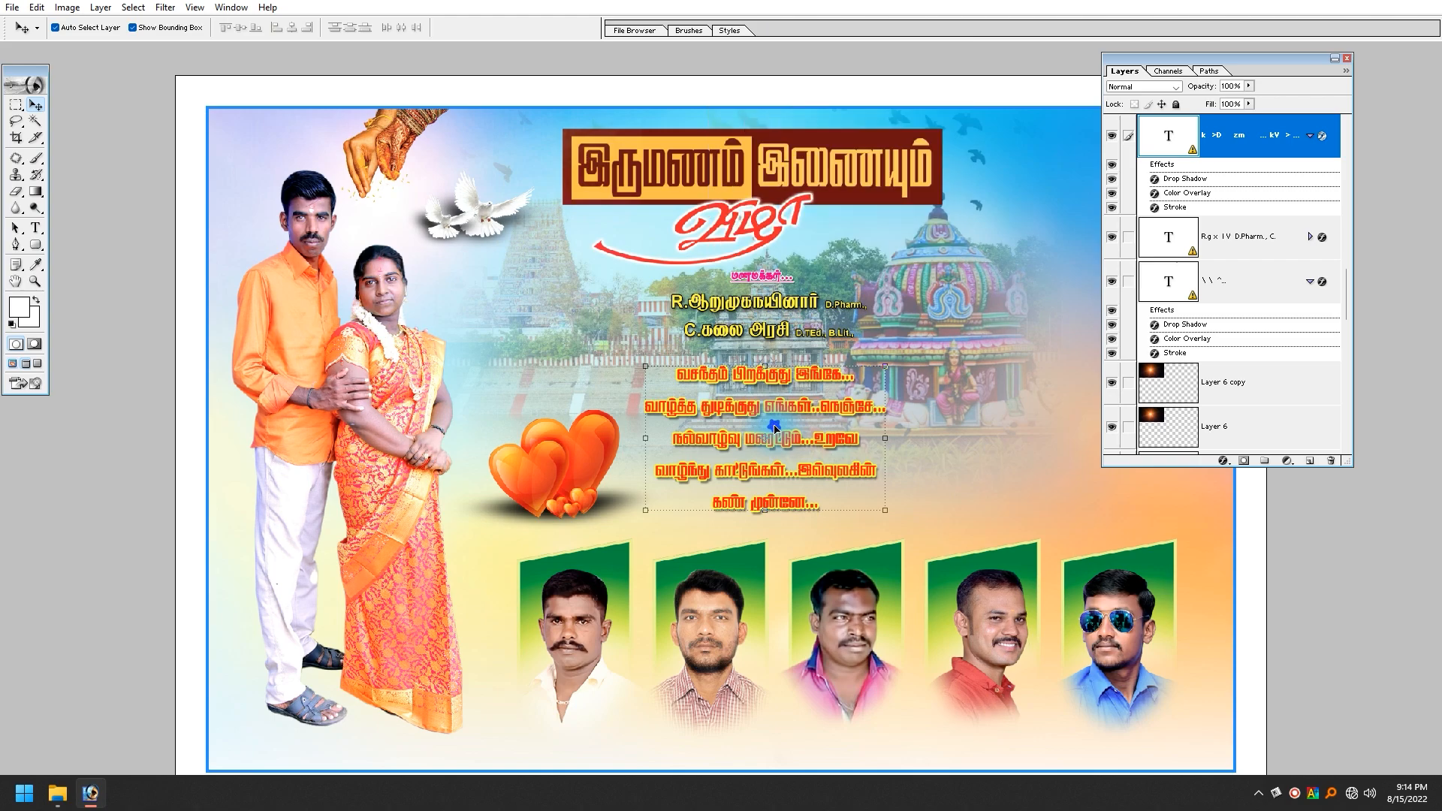
- Move the colorful temple tower image down and toward the center, behind the text
{"action": "key", "text": "Tab"}
{"action": "key", "text": "ctrl+0"}
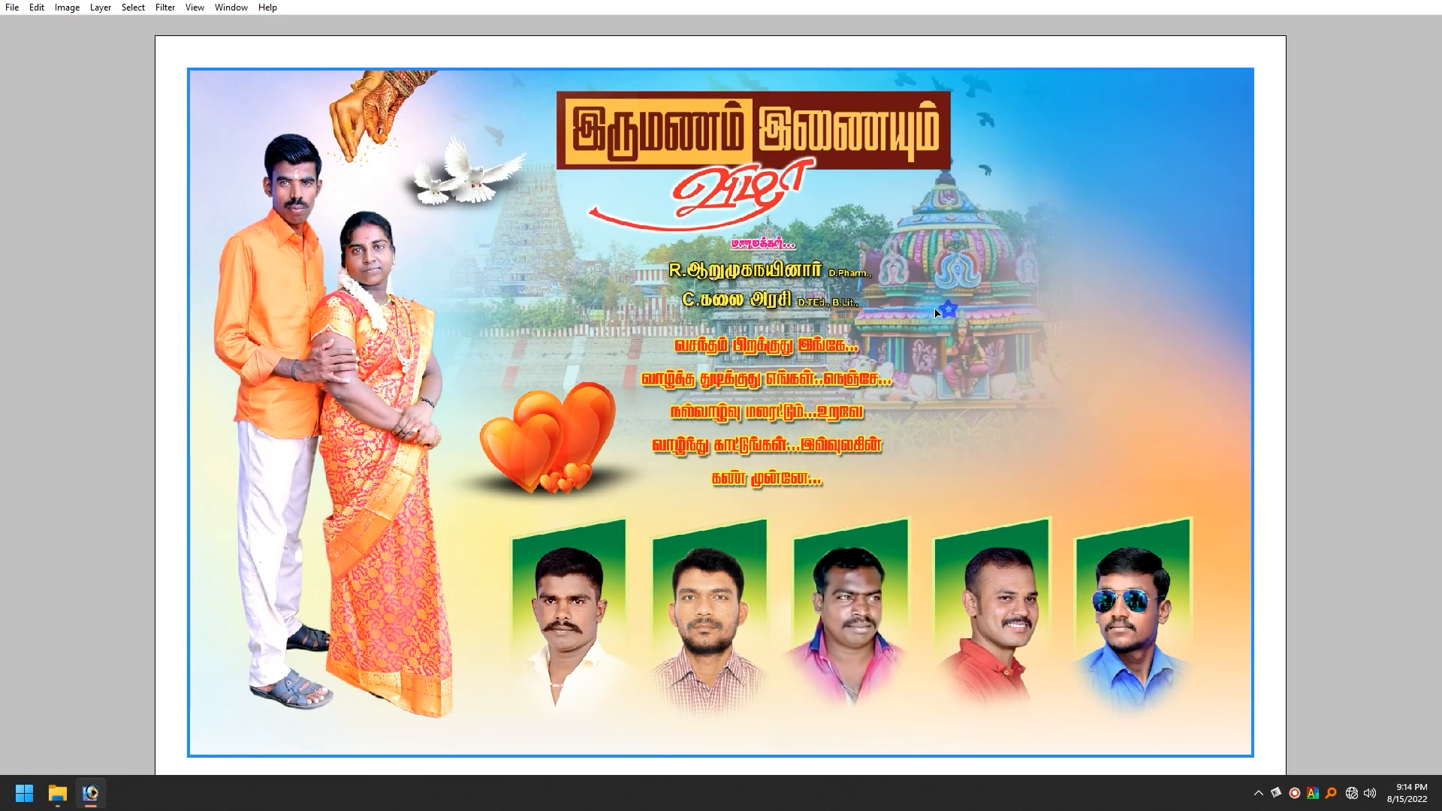
{"action": "right_click", "coordinate": [977, 274]}
{"action": "left_click", "coordinate": [990, 283]}
{"action": "left_click_drag", "start_coordinate": [987, 267], "coordinate": [907, 345]}
- Copy the couple from the knees up to a new layer and place the copy in the empty area opposite the original
{"action": "key", "text": "m"}
{"action": "key", "text": "Tab"}
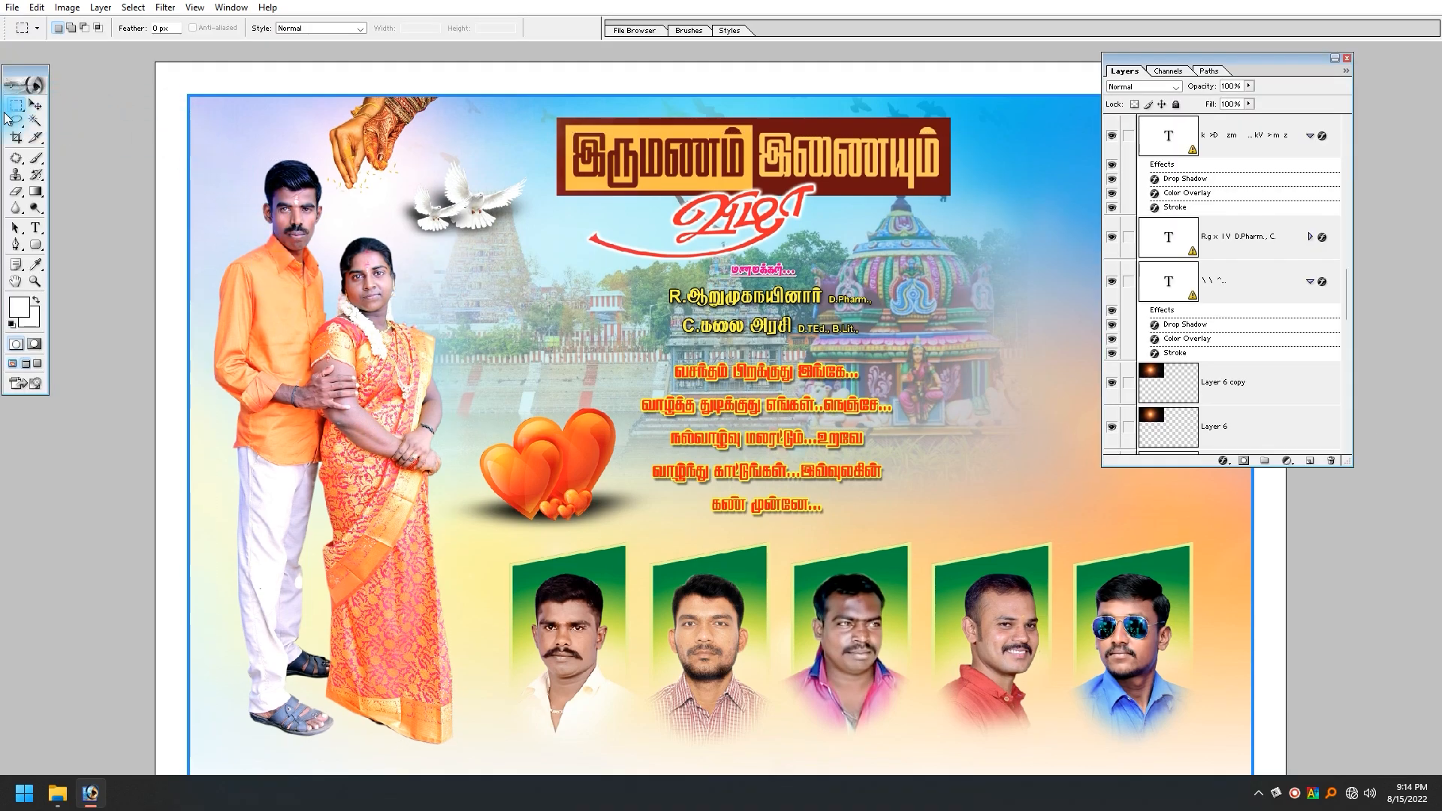
{"action": "left_click_drag", "start_coordinate": [160, 122], "coordinate": [481, 556]}
{"action": "key", "text": "ctrl+j"}
{"action": "key", "text": "v"}
{"action": "left_click_drag", "start_coordinate": [343, 381], "coordinate": [995, 434]}
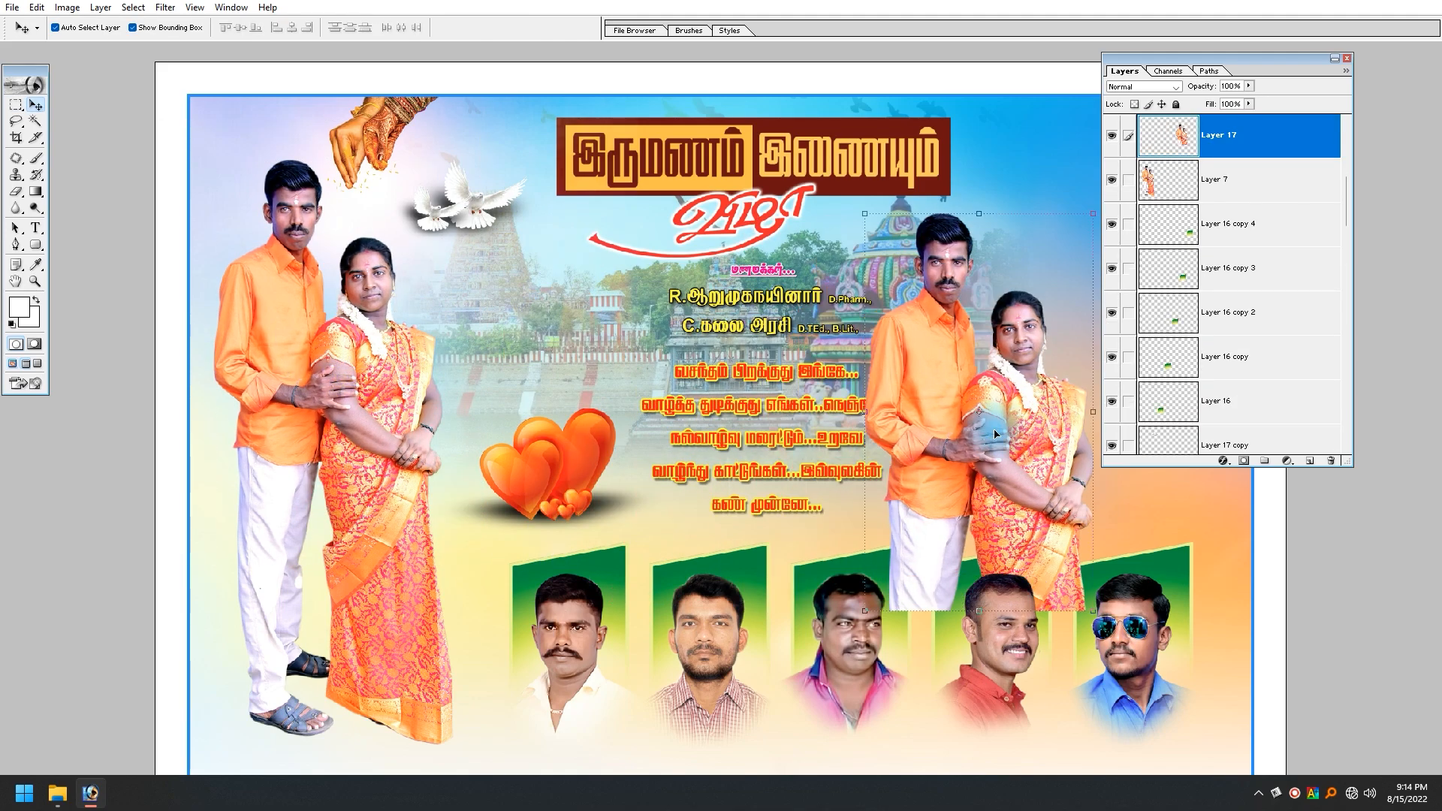
{"action": "key", "text": "Tab"}
{"action": "left_click_drag", "start_coordinate": [995, 484], "coordinate": [1158, 469]}
- Fade out the lower edge of the copied couple with a soft 900 px eraser
{"action": "key", "text": "f"}
{"action": "key", "text": "f"}
{"action": "key", "text": "f"}
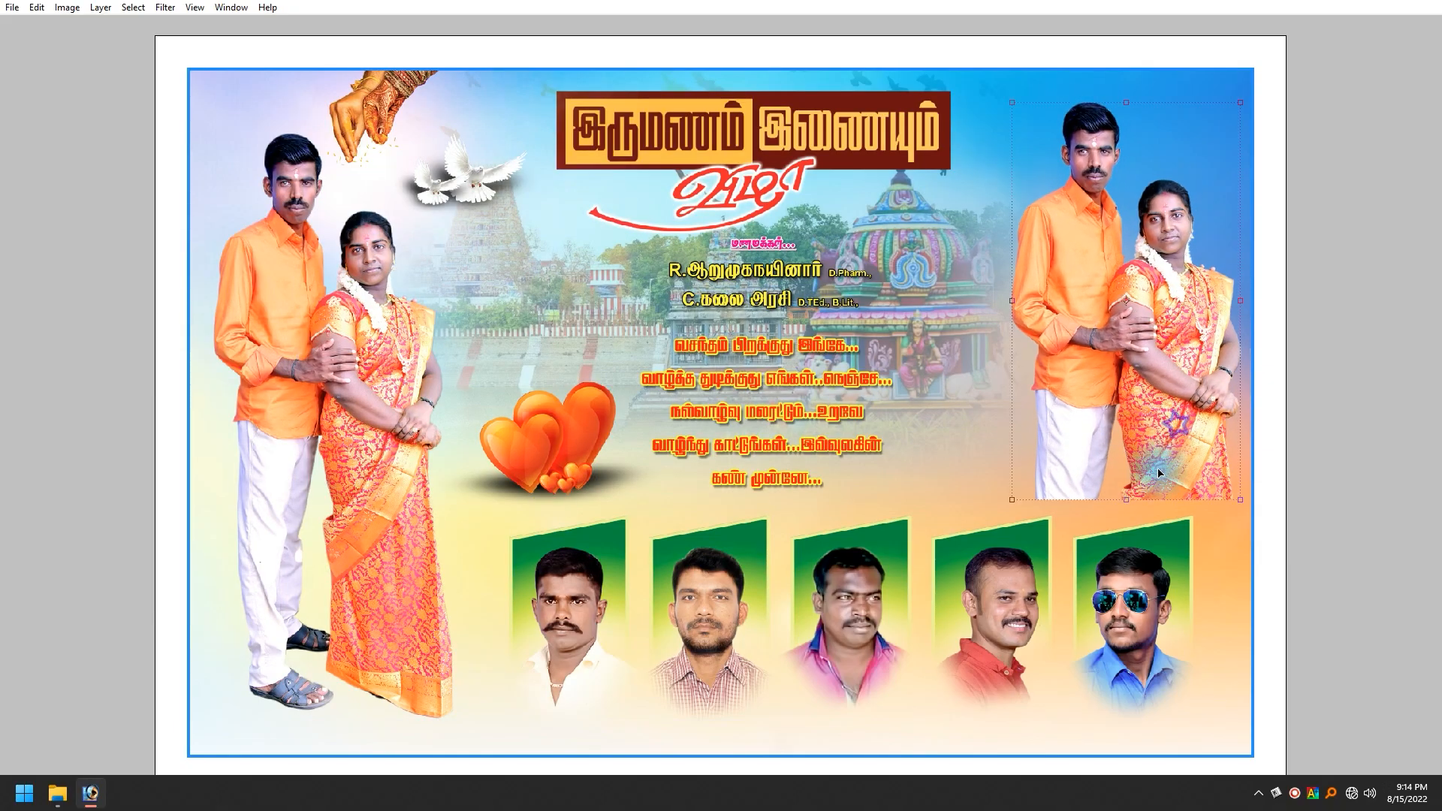
{"action": "mouse_move", "coordinate": [1248, 530]}
{"action": "left_mouse_down"}
{"action": "mouse_move", "coordinate": [951, 509]}
{"action": "mouse_move", "coordinate": [1330, 498]}
{"action": "left_mouse_up"}
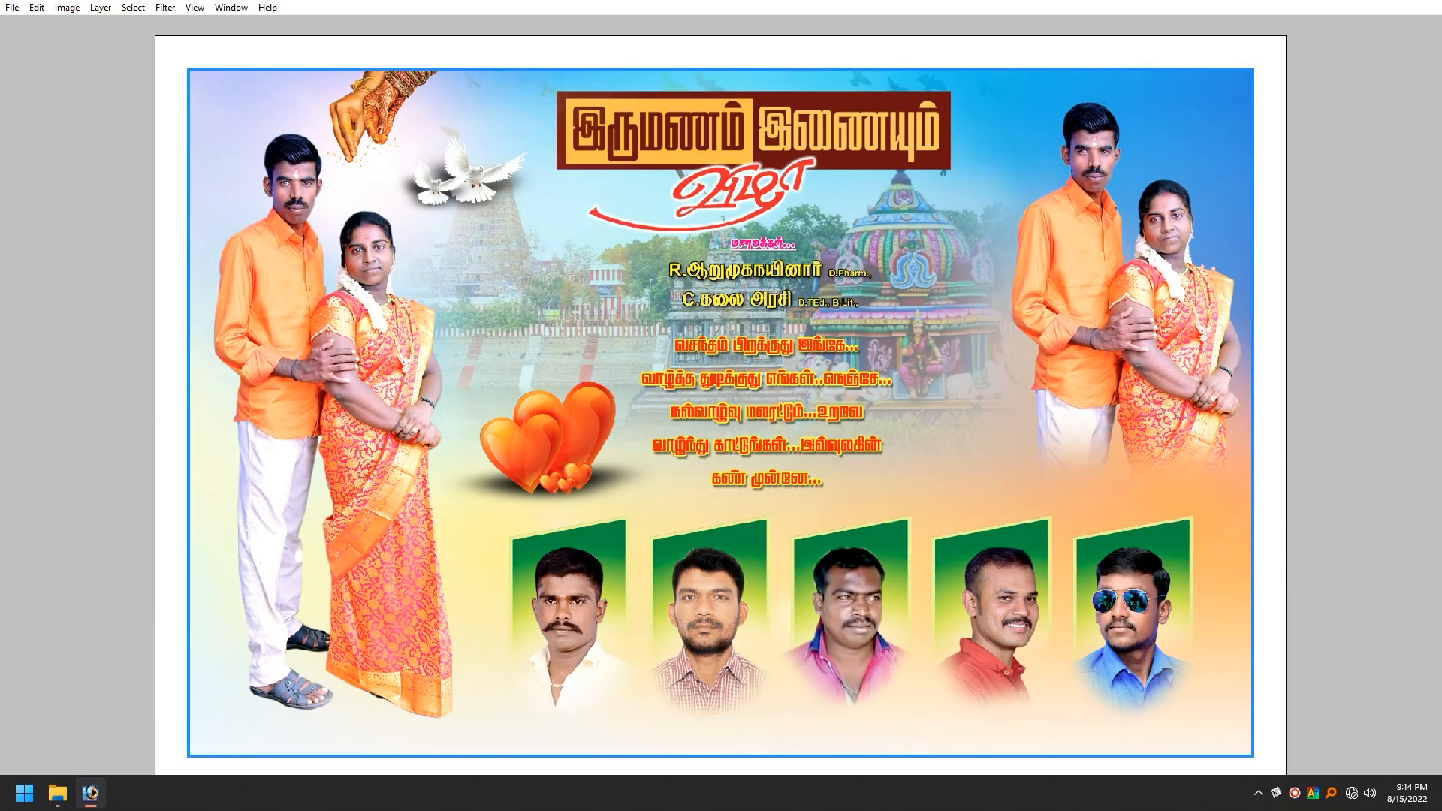
{"action": "key", "text": "Tab"}
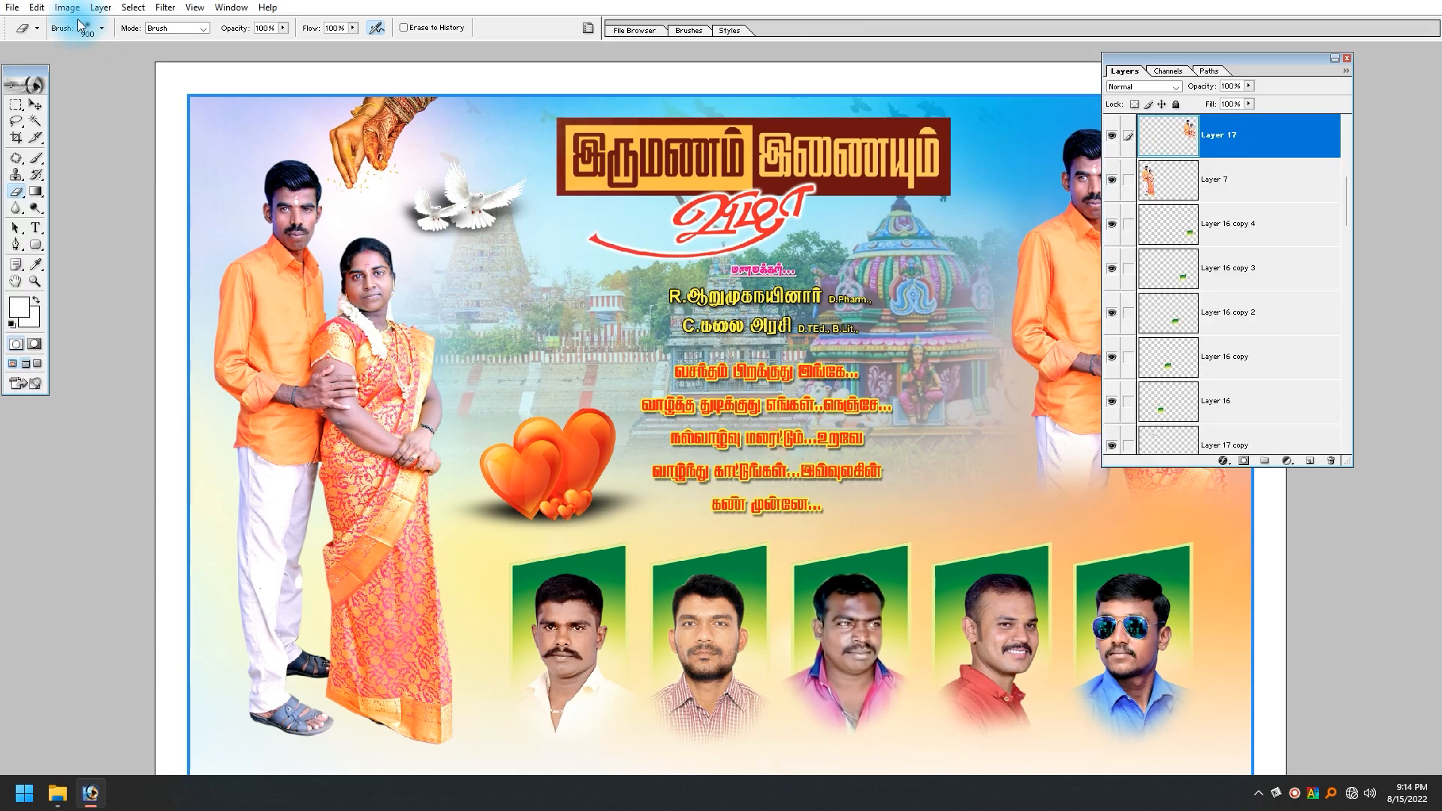
{"action": "left_click", "coordinate": [100, 28]}
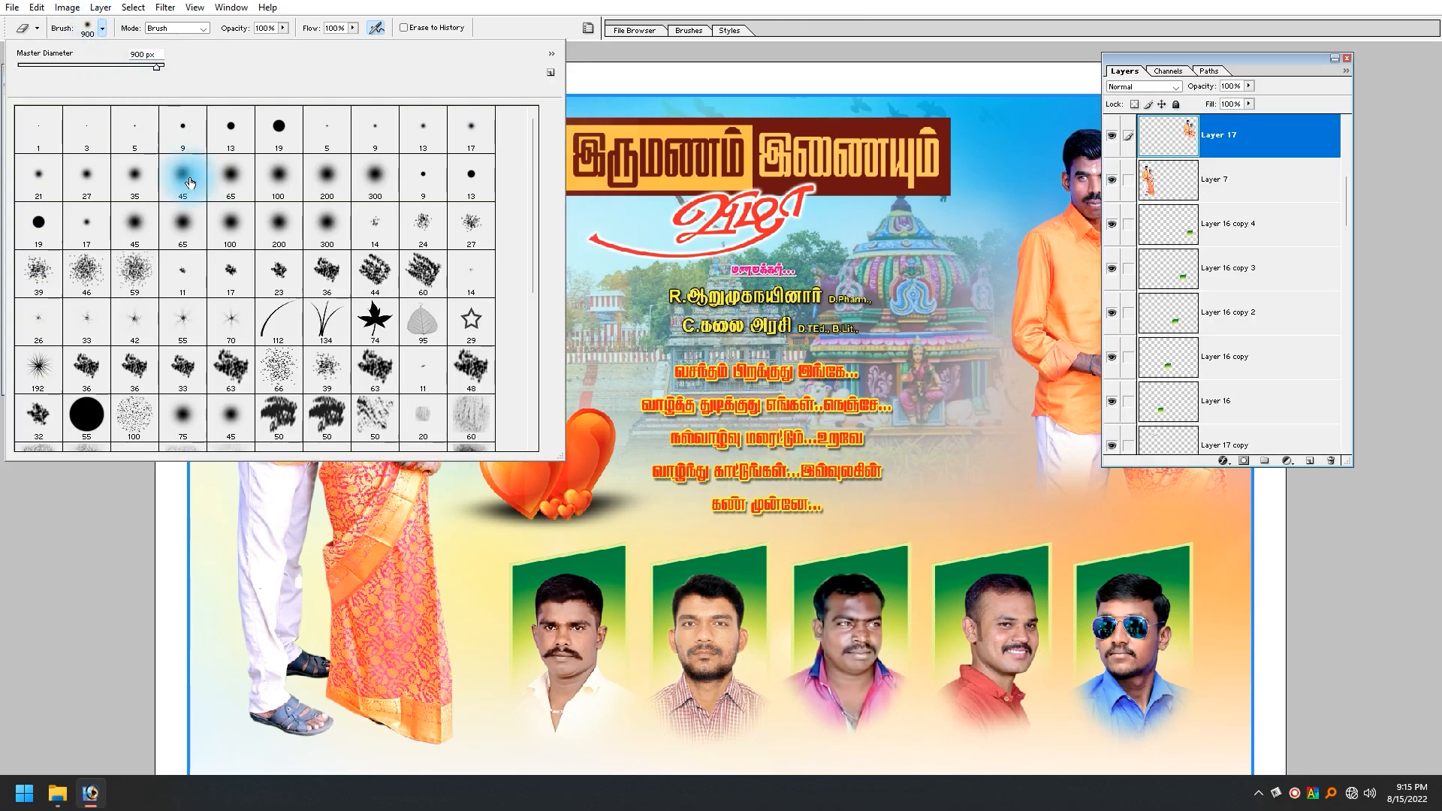
{"action": "key", "text": "Return"}
{"action": "key", "text": "Return"}
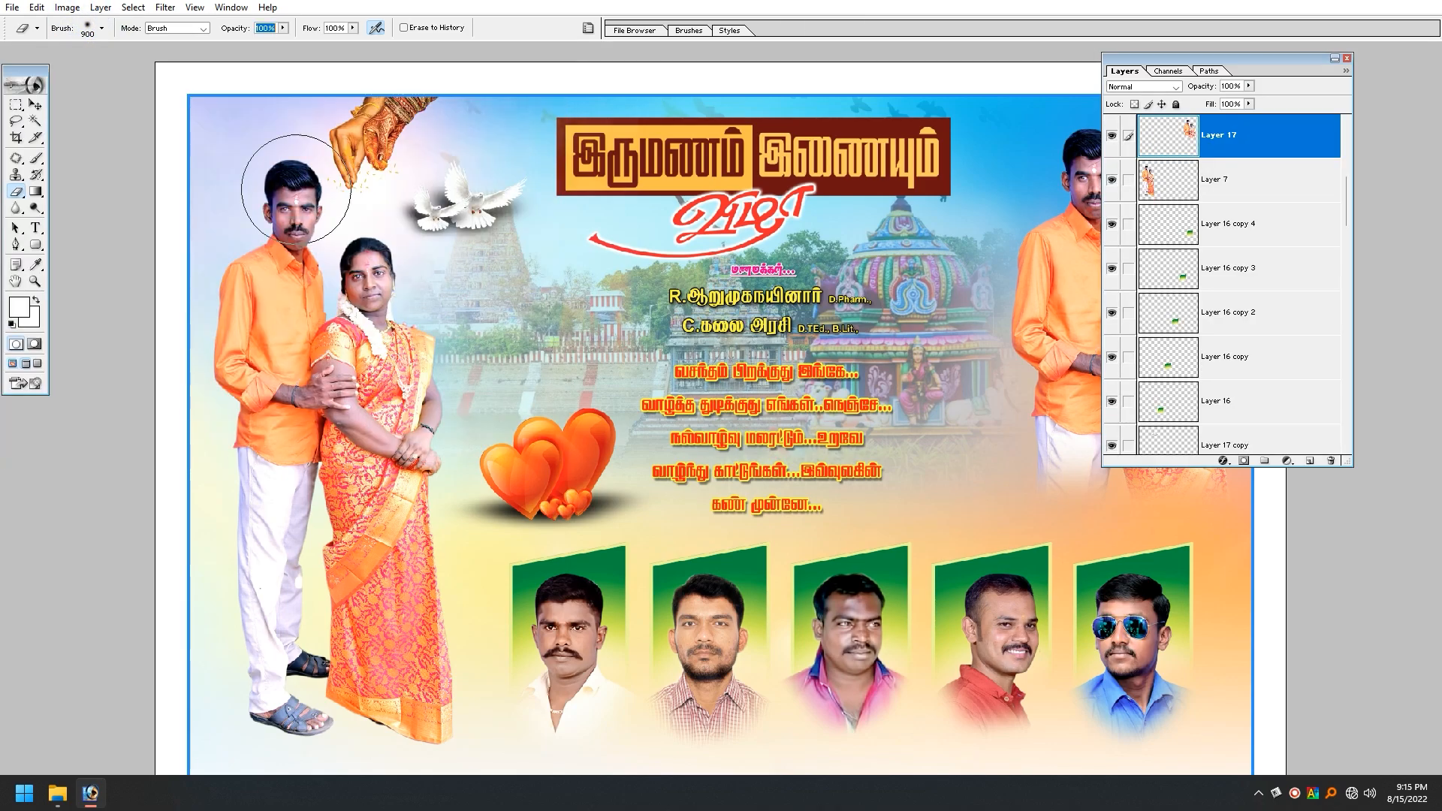
- Shift the copied couple toward the temple, then enlarge and tilt it slightly clockwise
{"action": "key", "text": "Tab"}
{"action": "left_click_drag", "start_coordinate": [1018, 290], "coordinate": [1010, 311]}
{"action": "key", "text": "f"}
{"action": "left_click_drag", "start_coordinate": [1236, 116], "coordinate": [1309, 85]}
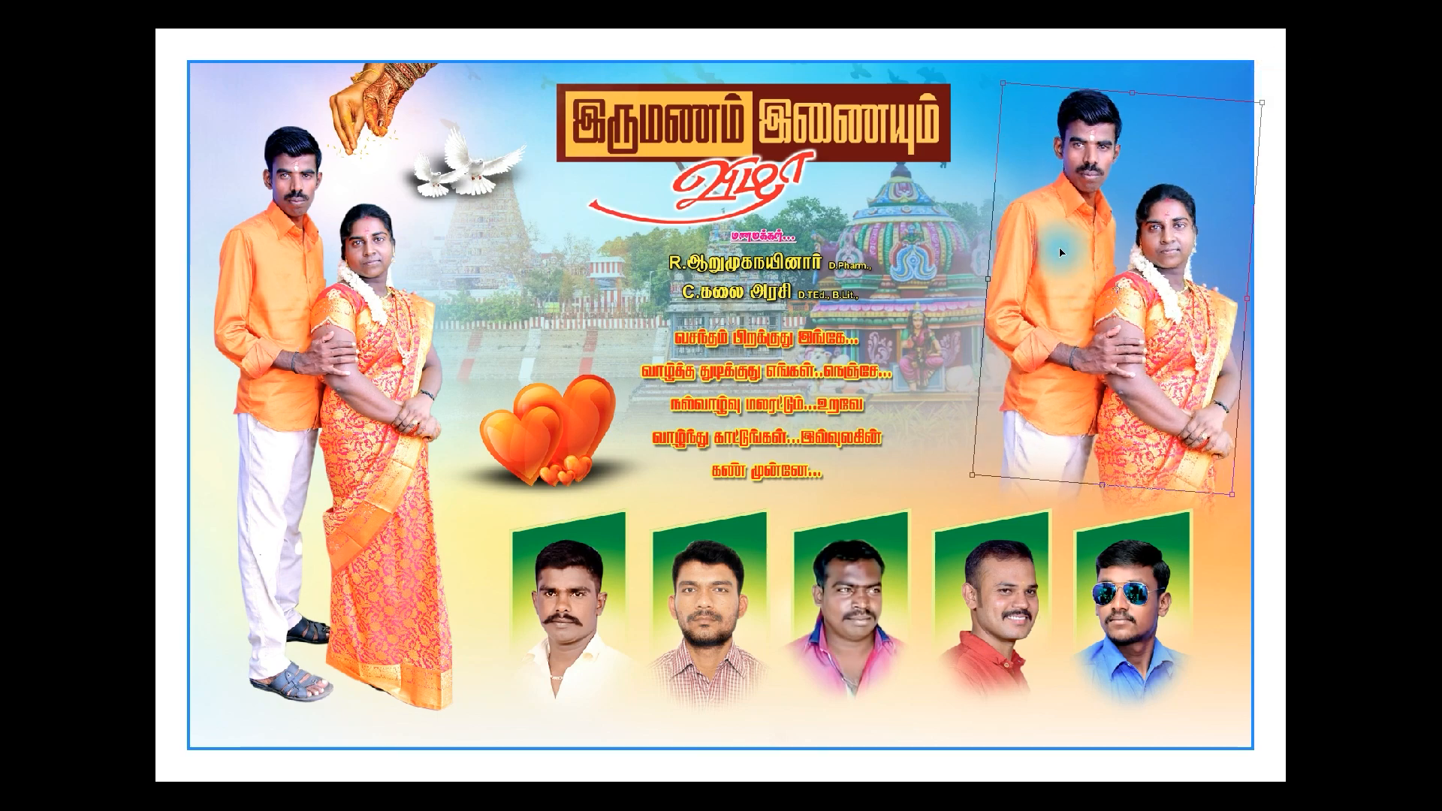
{"action": "double_click", "coordinate": [1080, 327]}
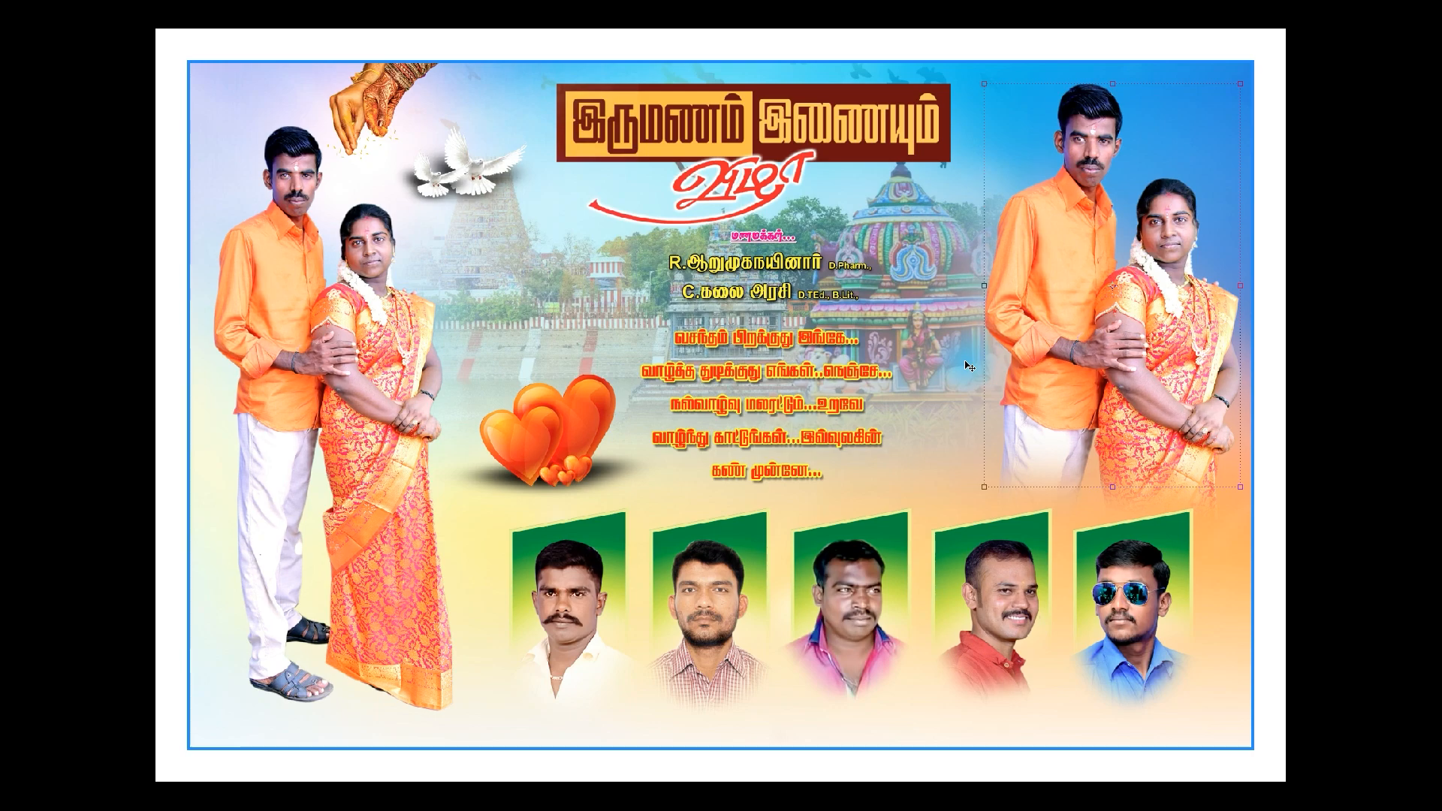
- Set the copied couple's layer blending mode to Luminosity so it blends with the background colors
{"action": "key", "text": "Tab"}
{"action": "left_click", "coordinate": [1149, 86]}
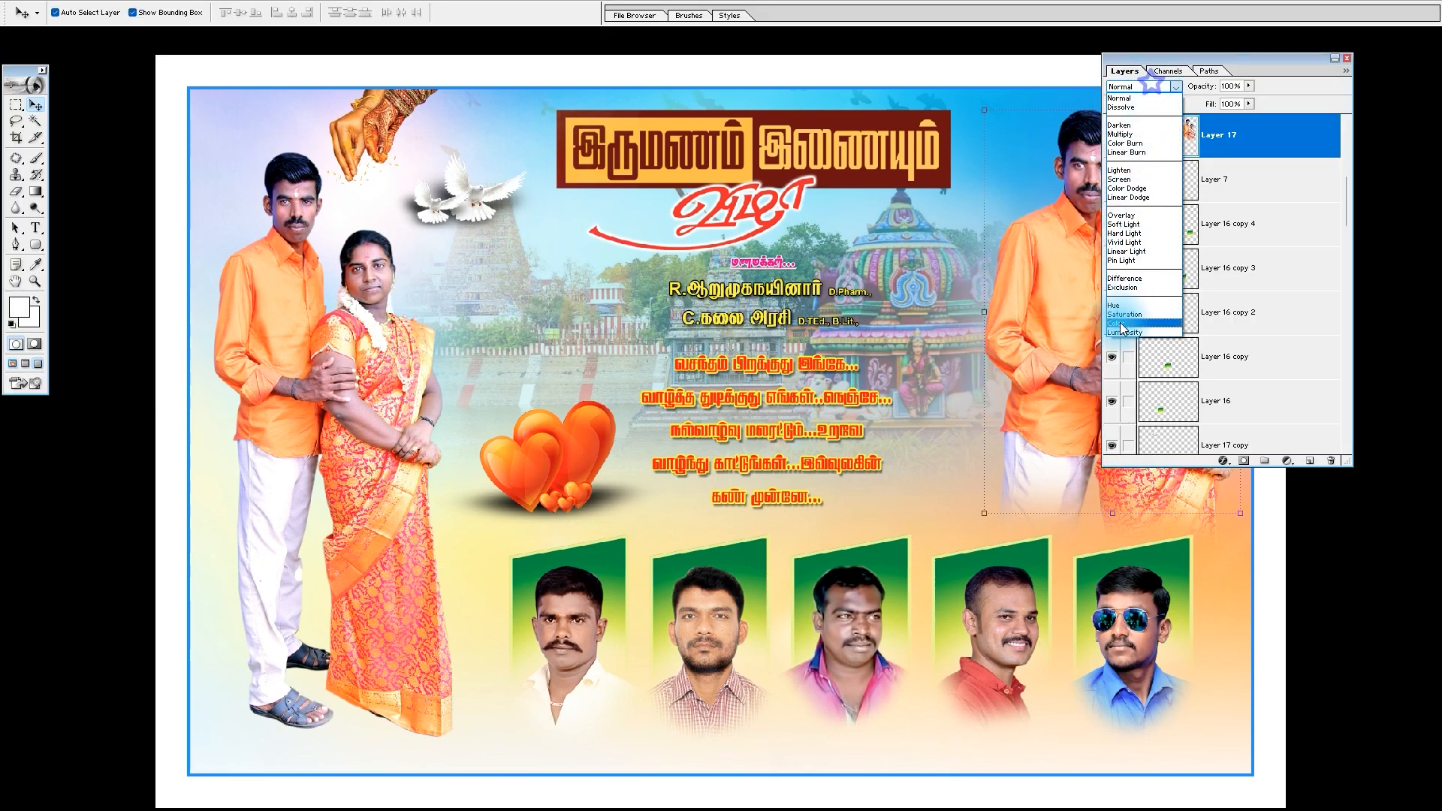
{"action": "left_click", "coordinate": [1122, 324]}
{"action": "key", "text": "Tab"}
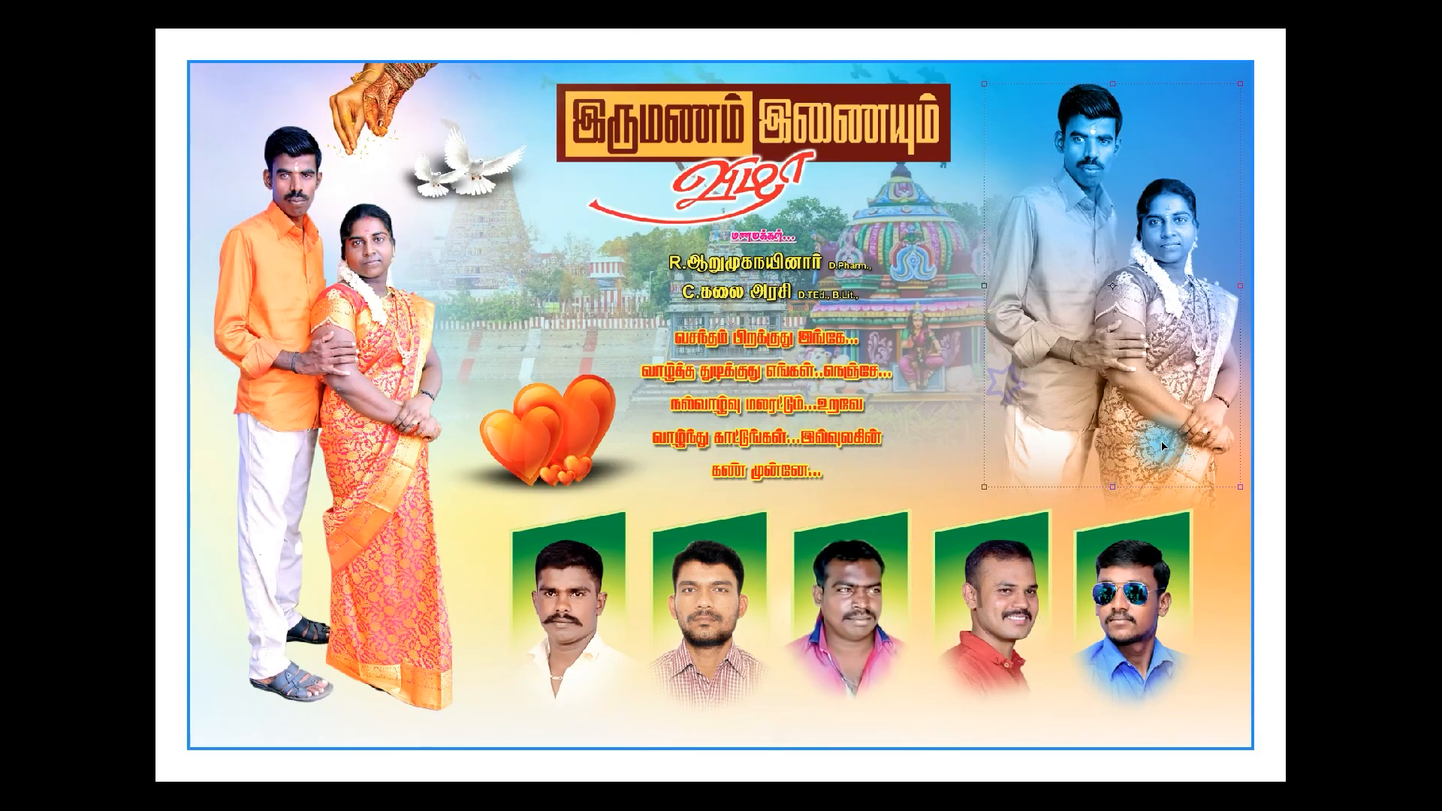
{"action": "left_click_drag", "start_coordinate": [1162, 447], "coordinate": [1162, 436]}
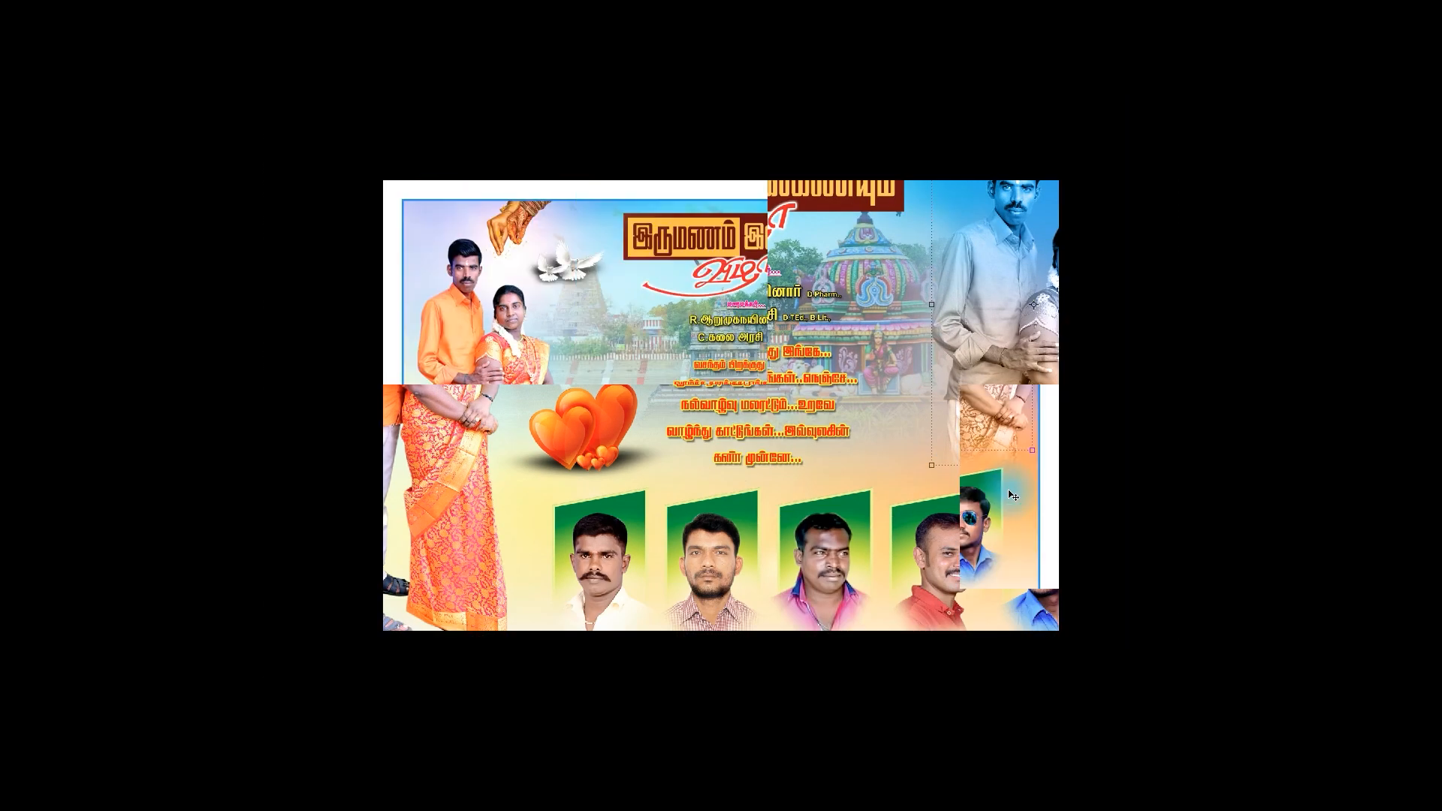